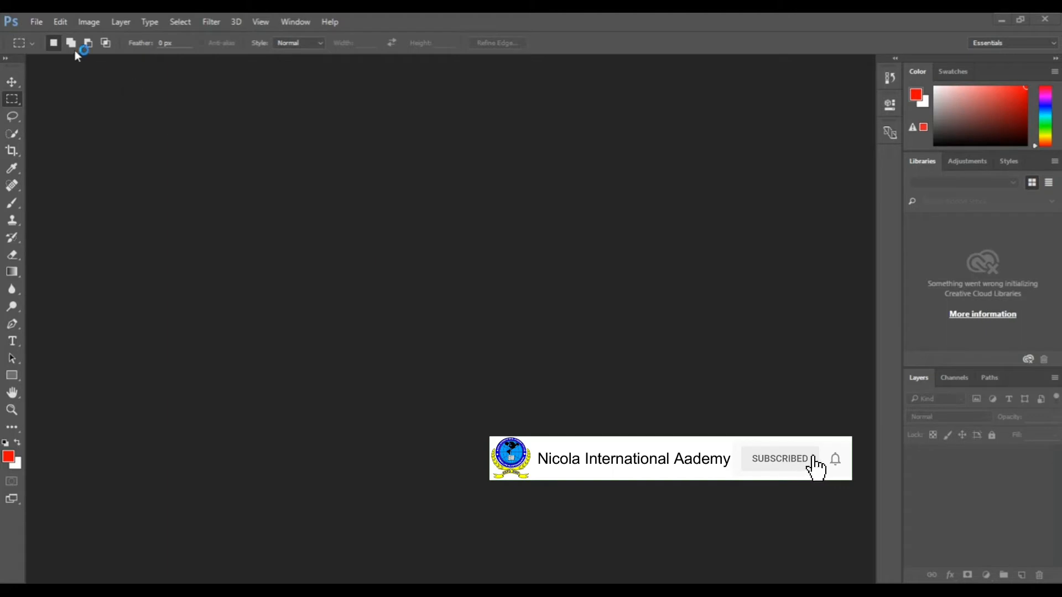
# Step: Start a new document and name it Nicola GIF File
pyautogui.click(38, 23)
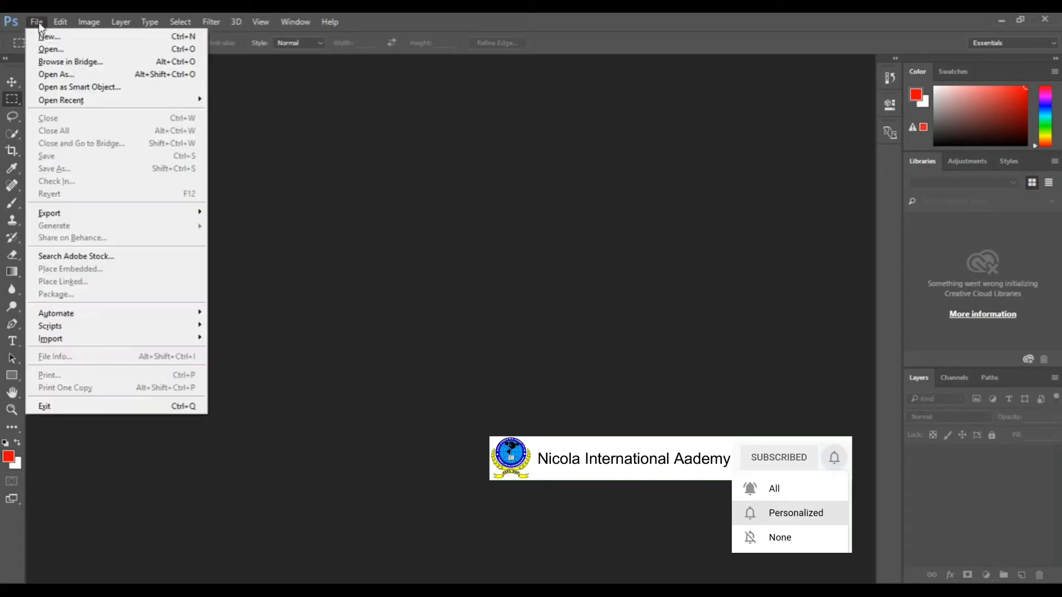
pyautogui.click(113, 41)
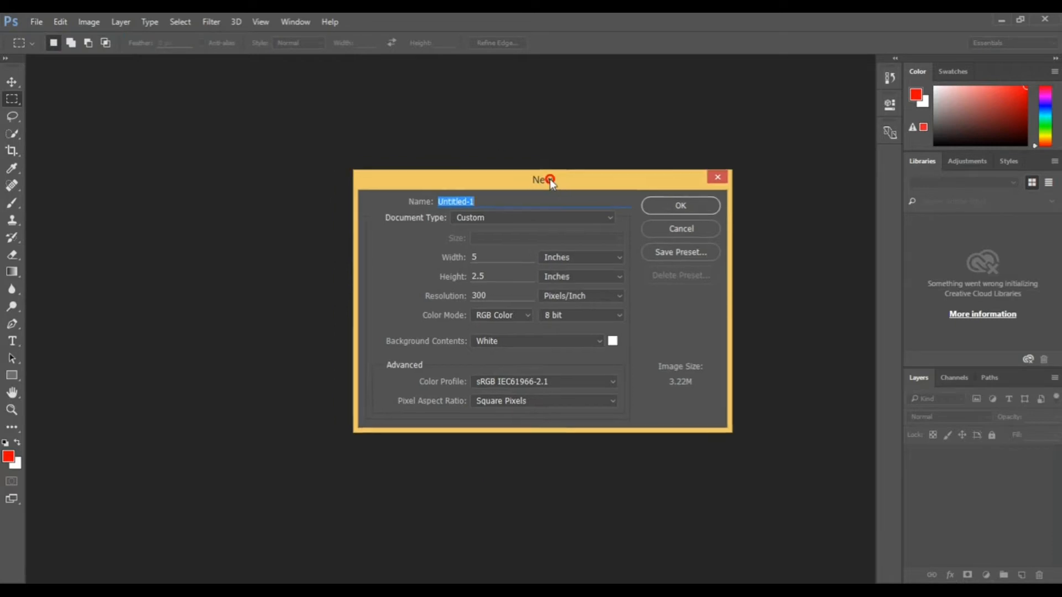
pyautogui.moveTo(550, 178); pyautogui.dragTo(493, 235)
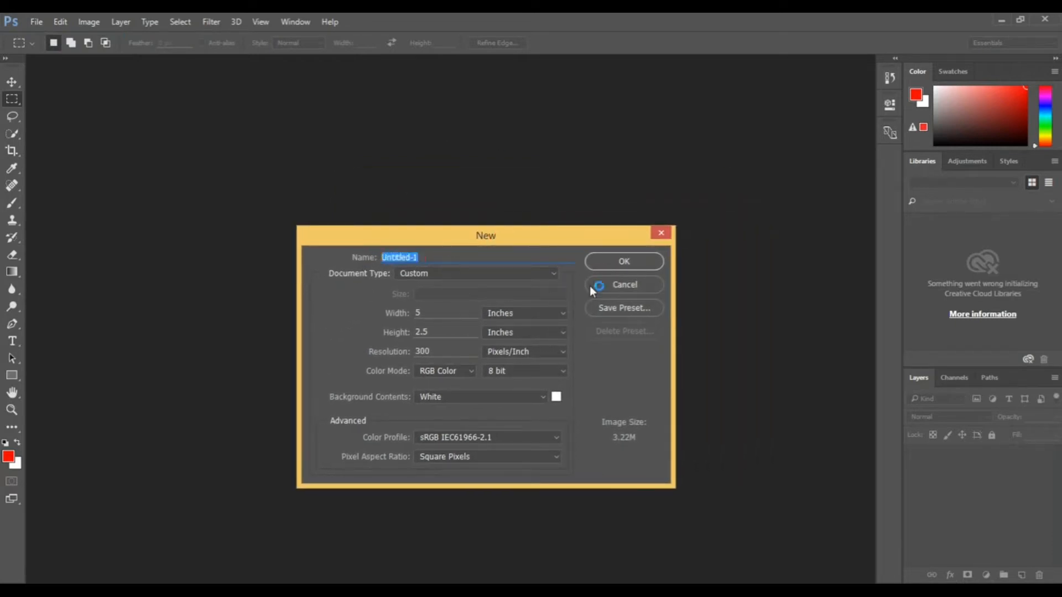
pyautogui.write('Nicola GIF File')
# Step: Set the new document to 4 inches wide and 2 inches high, keep RGB Color, and create it
pyautogui.moveTo(434, 312); pyautogui.dragTo(339, 310)
pyautogui.write('4')
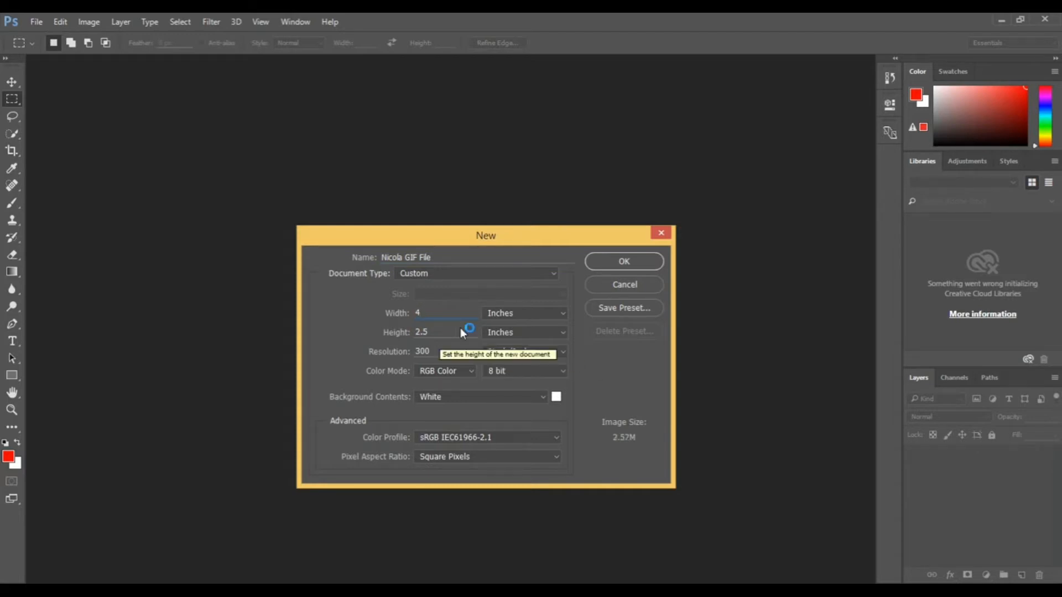
pyautogui.moveTo(455, 332); pyautogui.dragTo(380, 333)
pyautogui.write('2')
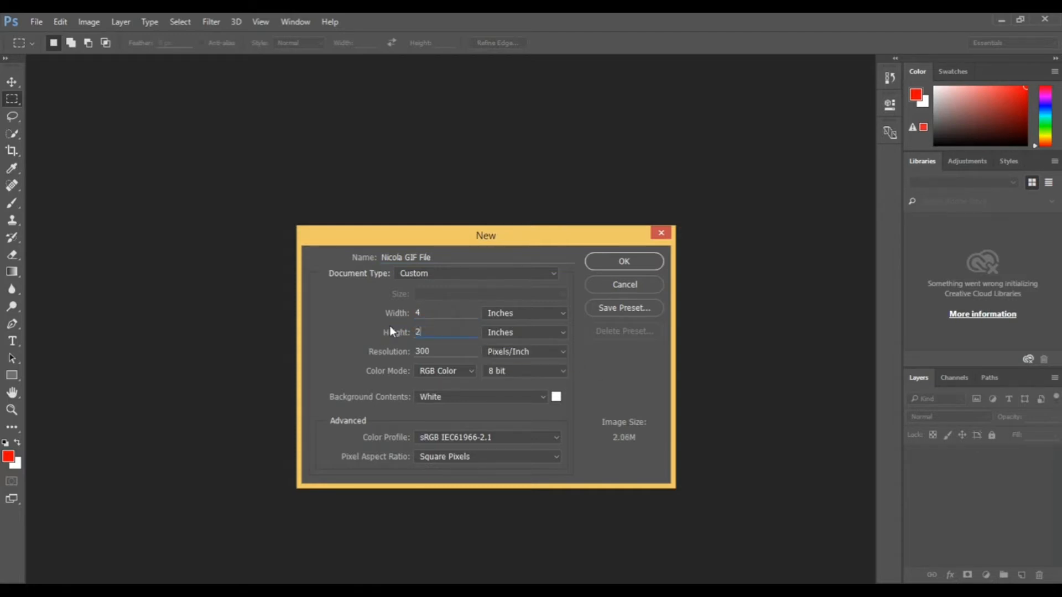
pyautogui.press('Tab')
pyautogui.click(447, 366)
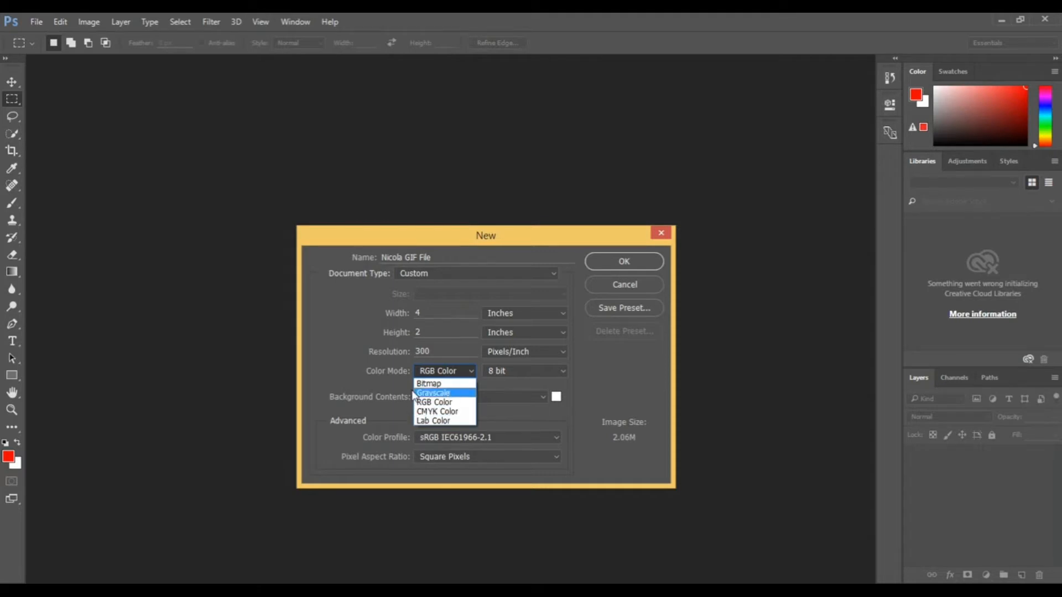
pyautogui.click(441, 370)
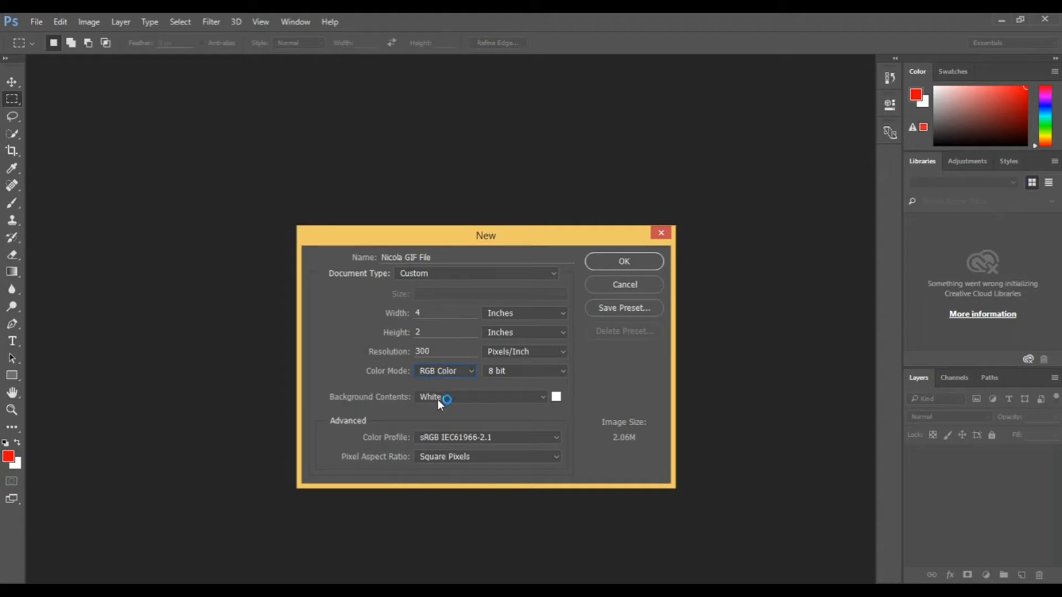
pyautogui.click(620, 285)
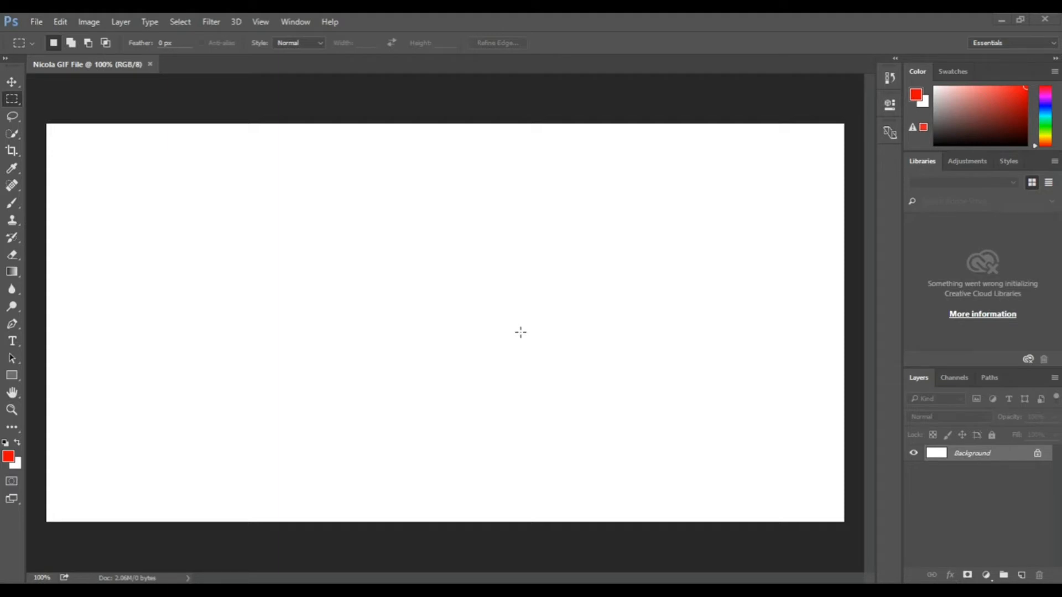
# Step: Switch to File Explorer and unlock the Document folder on the Documents (F:) drive with the folder password
pyautogui.press('super+e')
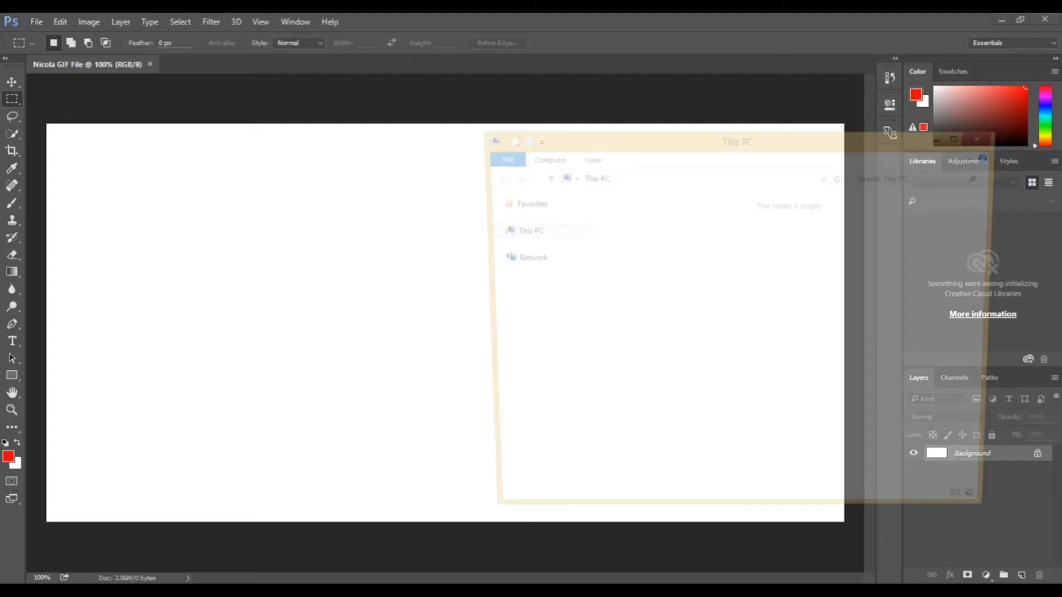
pyautogui.click(962, 139)
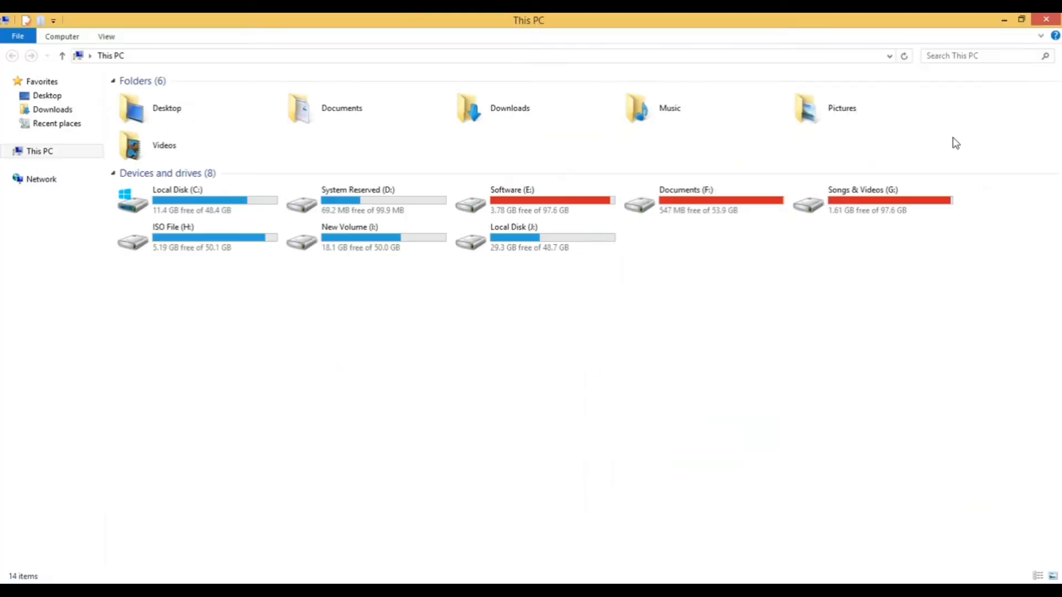
pyautogui.doubleClick(739, 209)
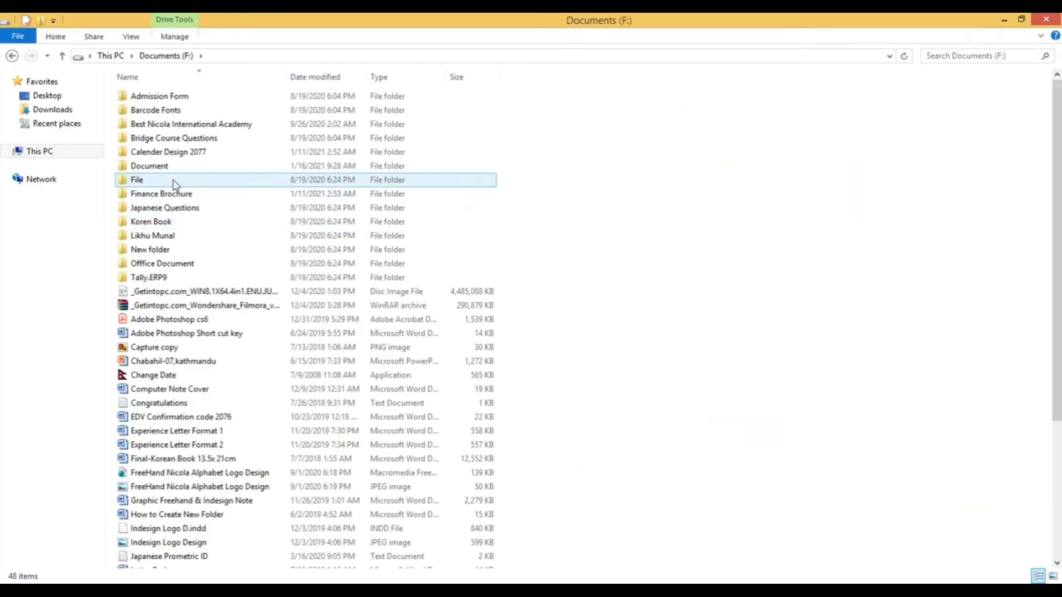
pyautogui.doubleClick(166, 168)
pyautogui.click(550, 338)
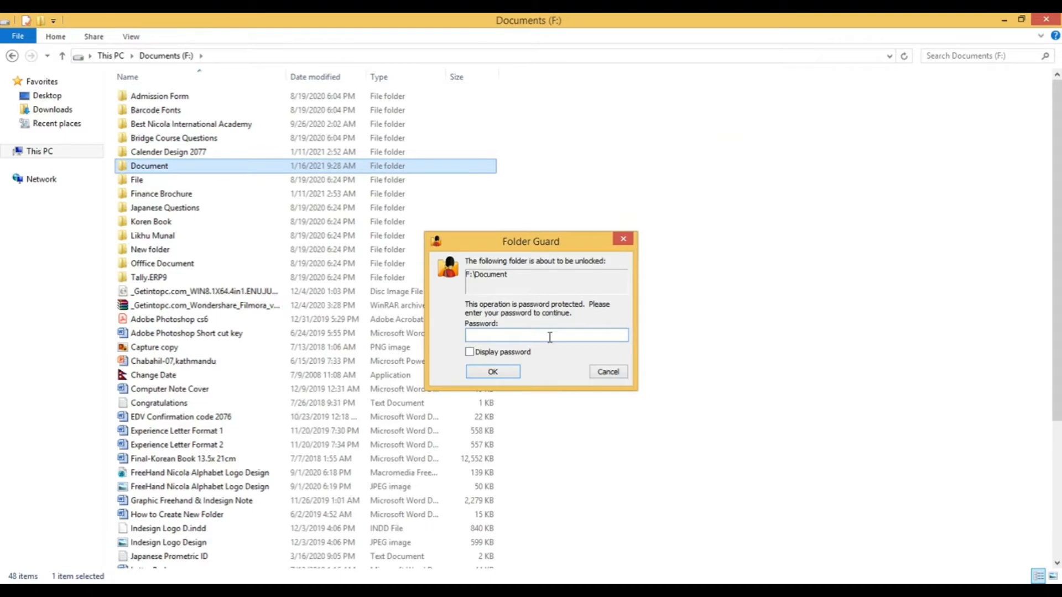
pyautogui.write('********')
pyautogui.press('Return')
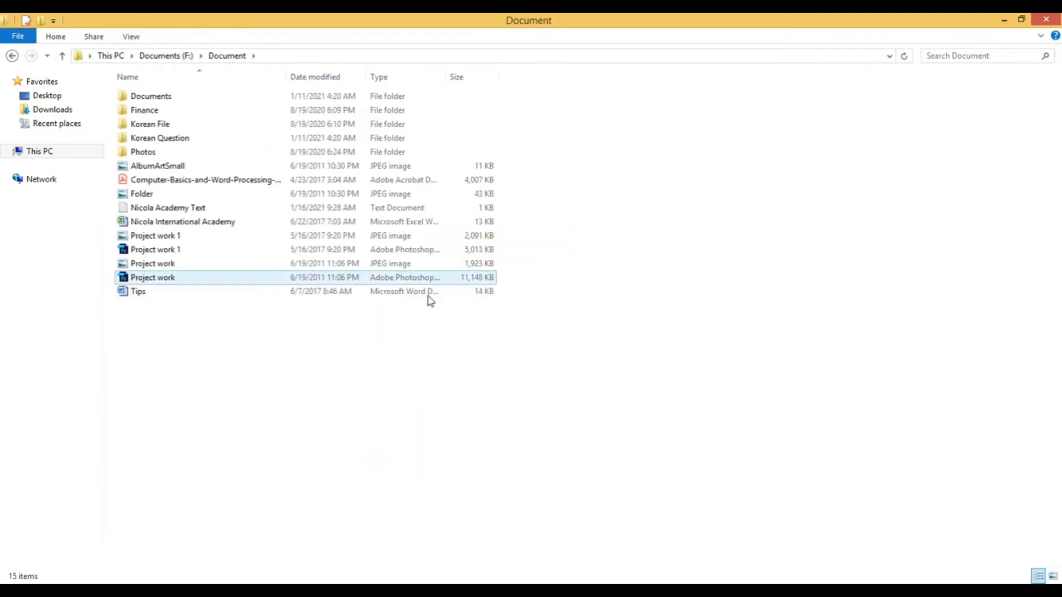
# Step: Browse from the Document folder through Photos, Photoshop and 2075 Design to the Flex folder
pyautogui.click(244, 152)
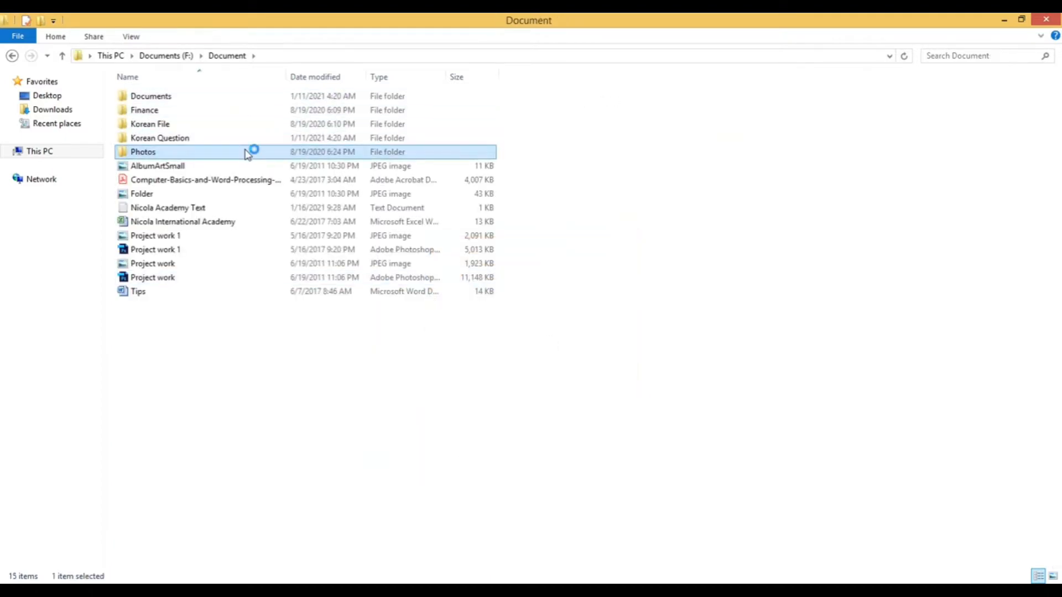
pyautogui.doubleClick(246, 152)
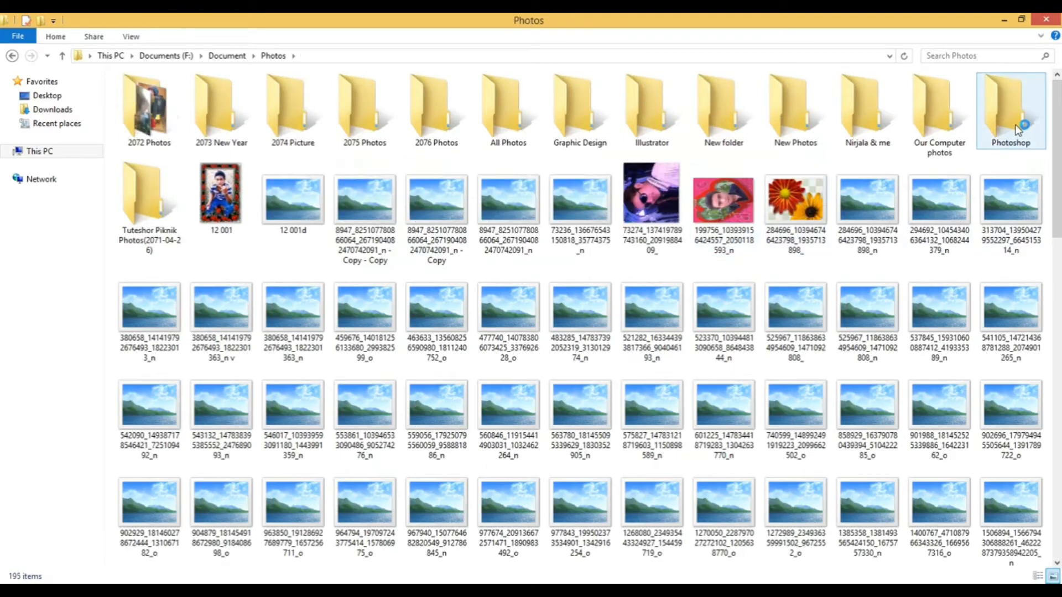
pyautogui.doubleClick(1005, 143)
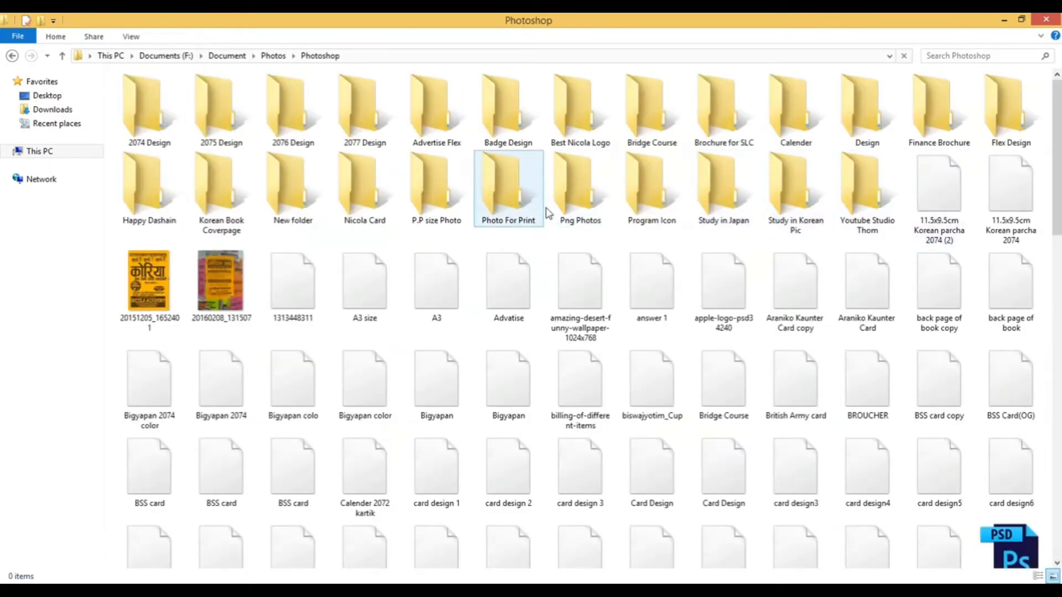
pyautogui.doubleClick(1019, 119)
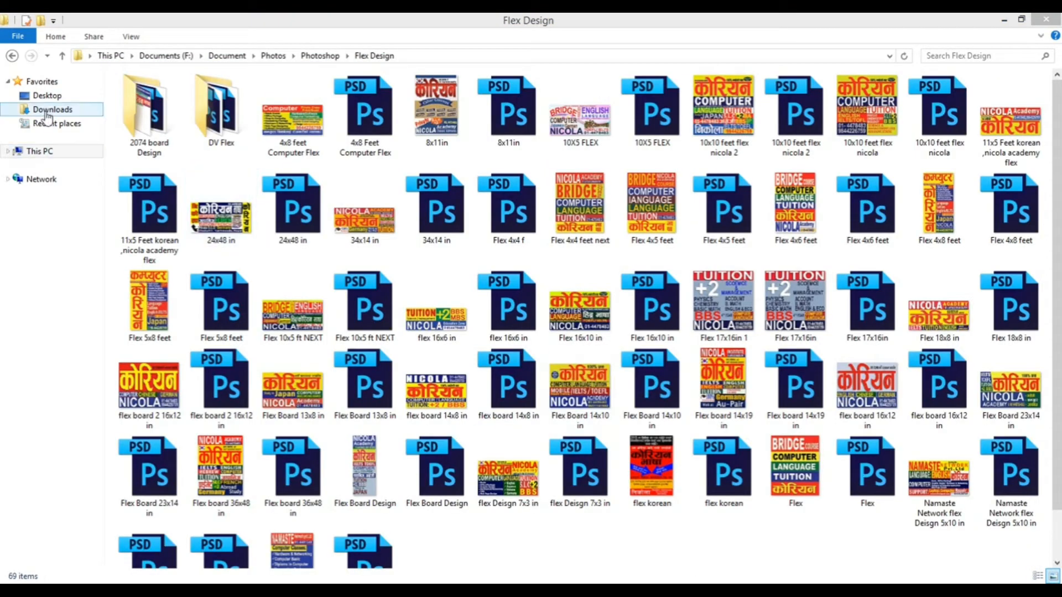
pyautogui.click(12, 55)
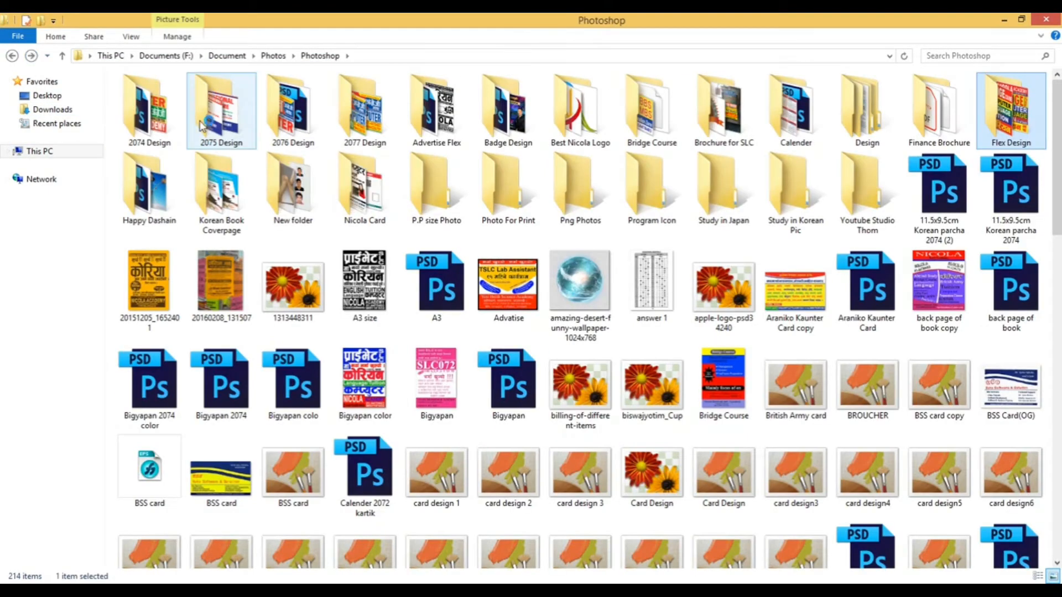
pyautogui.doubleClick(221, 114)
pyautogui.doubleClick(180, 149)
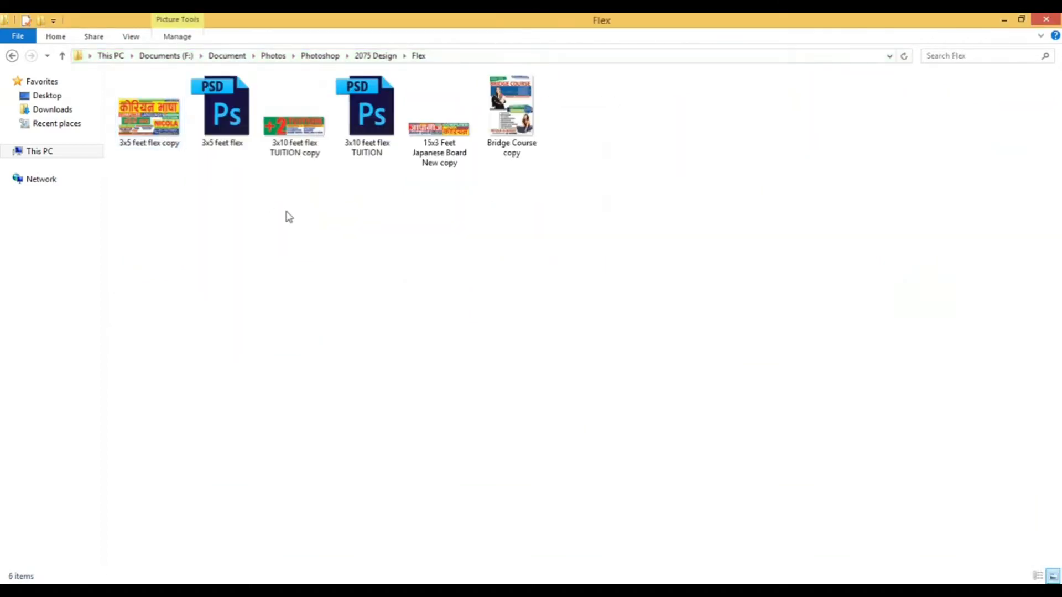
# Step: Preview the 15x3 Feet Japanese Board New copy image and close the viewer
pyautogui.click(455, 151)
pyautogui.doubleClick(443, 137)
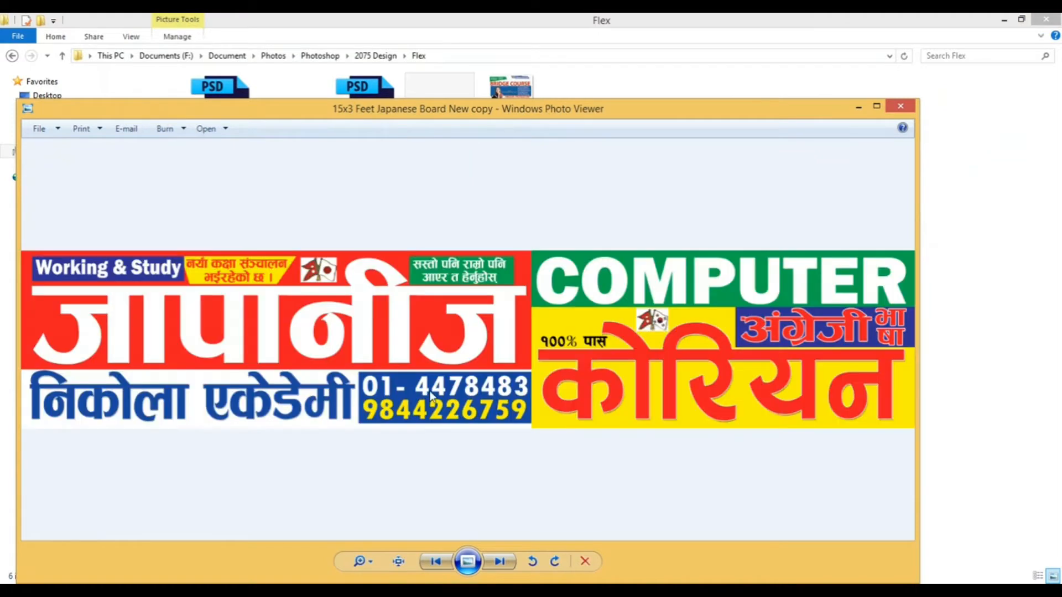
pyautogui.click(902, 107)
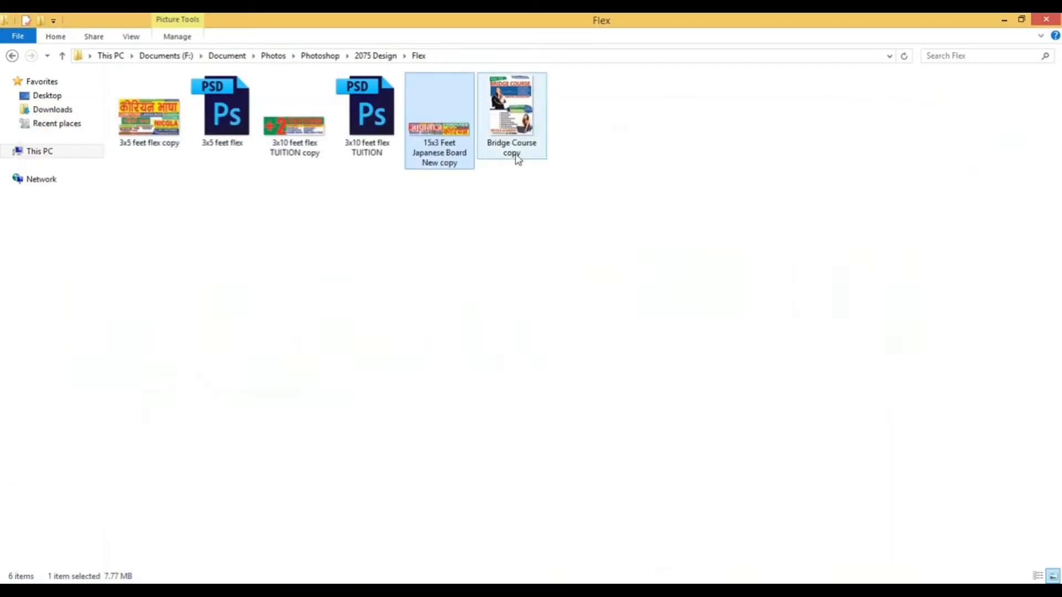
# Step: Place the 15x3 Feet Japanese Board New copy image in the Photoshop document and align it with the canvas's upper edge
pyautogui.doubleClick(455, 125)
pyautogui.moveTo(446, 111); pyautogui.dragTo(399, 305)
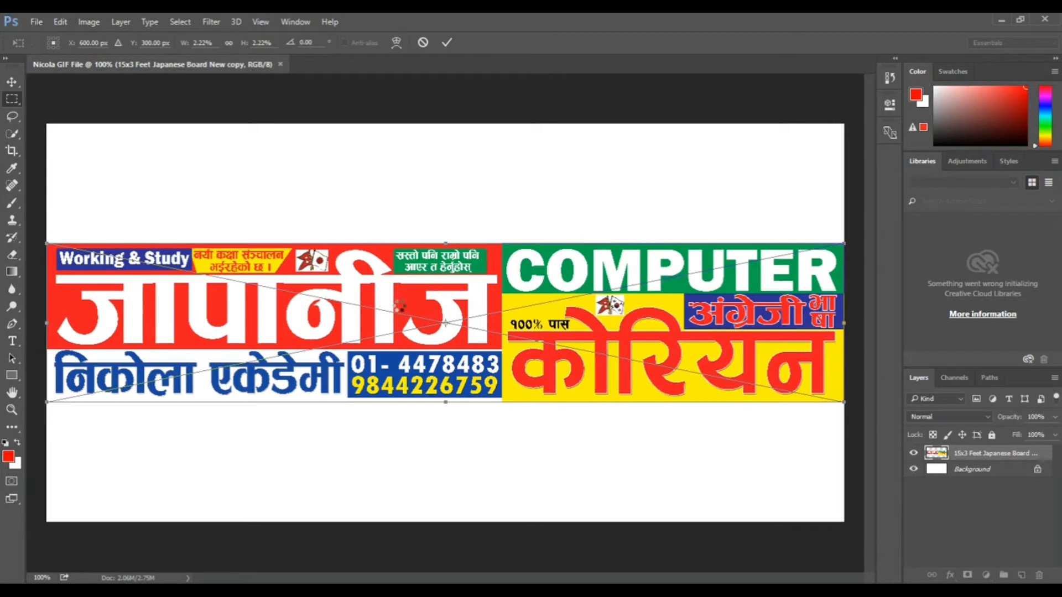
pyautogui.press('Return')
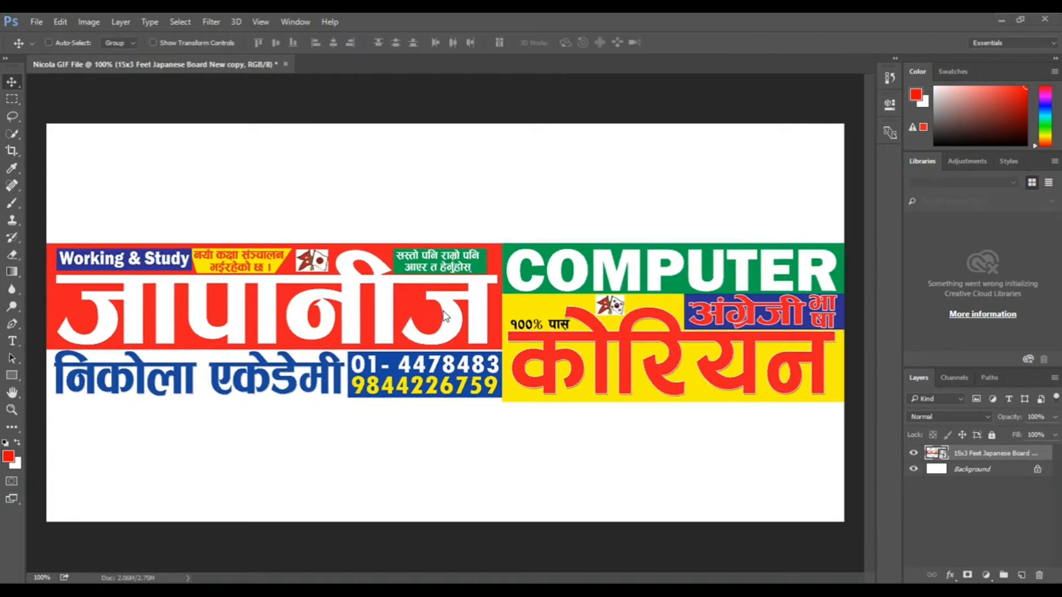
pyautogui.moveTo(429, 294); pyautogui.dragTo(387, 165)
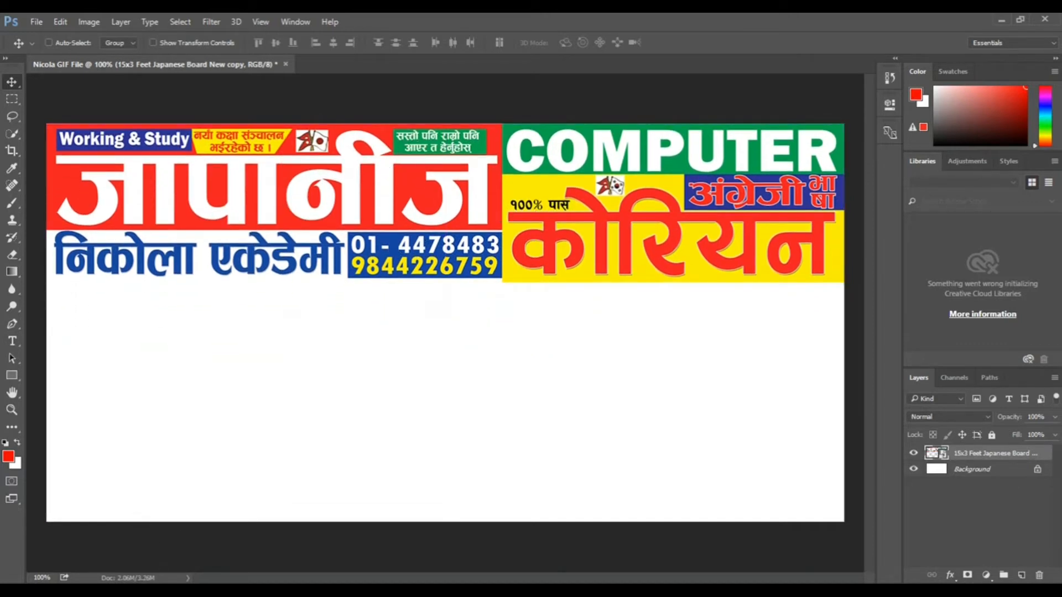
# Step: Return to File Explorer and open the Editing Videos > Photoshop > GIF Animation folder on the Songs & Videos (G:) drive
pyautogui.click(353, 415)
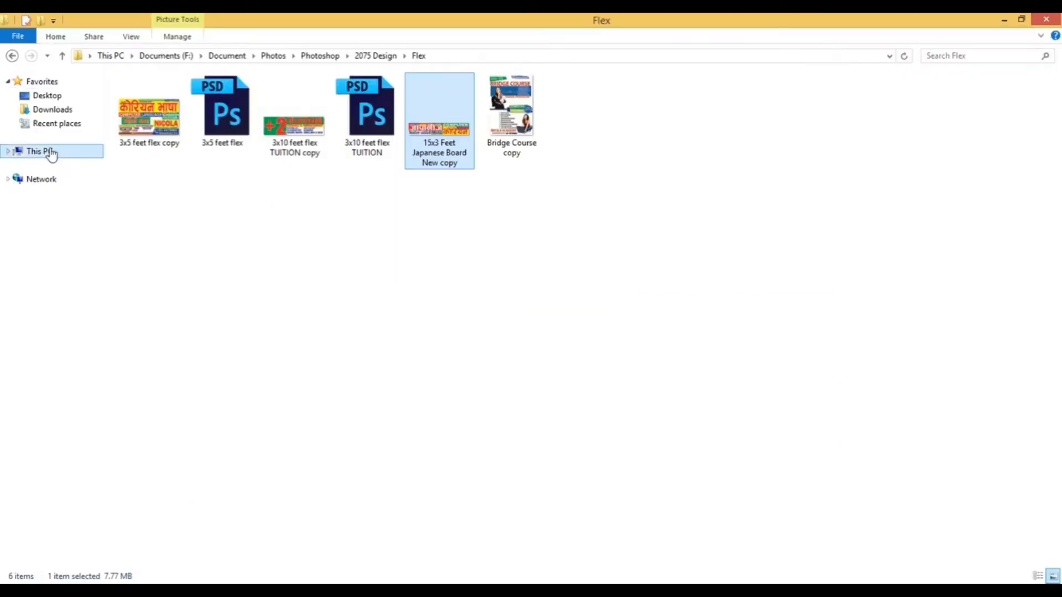
pyautogui.click(47, 151)
pyautogui.doubleClick(824, 205)
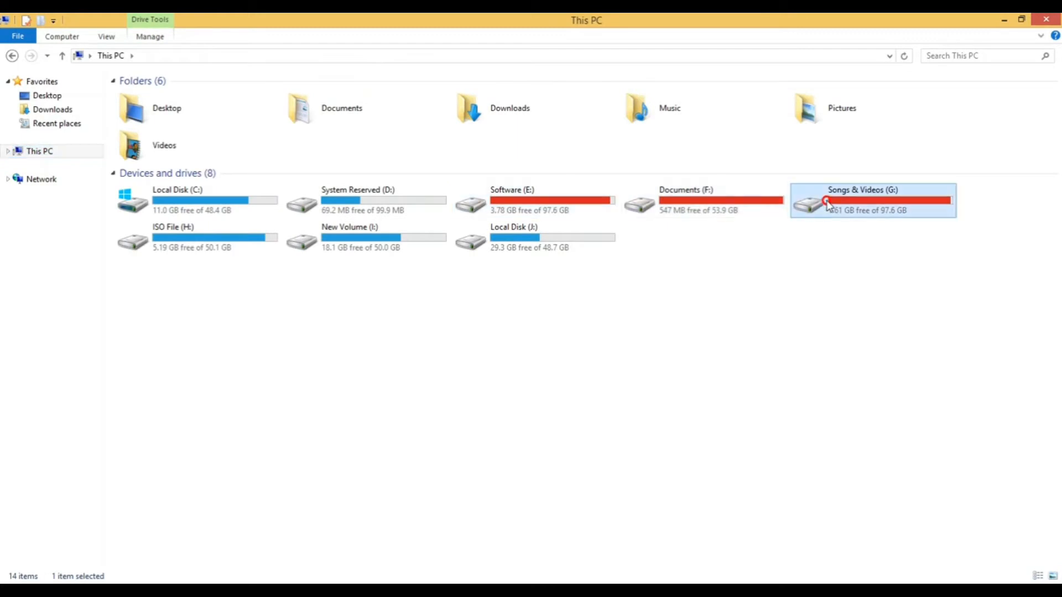
pyautogui.doubleClick(201, 100)
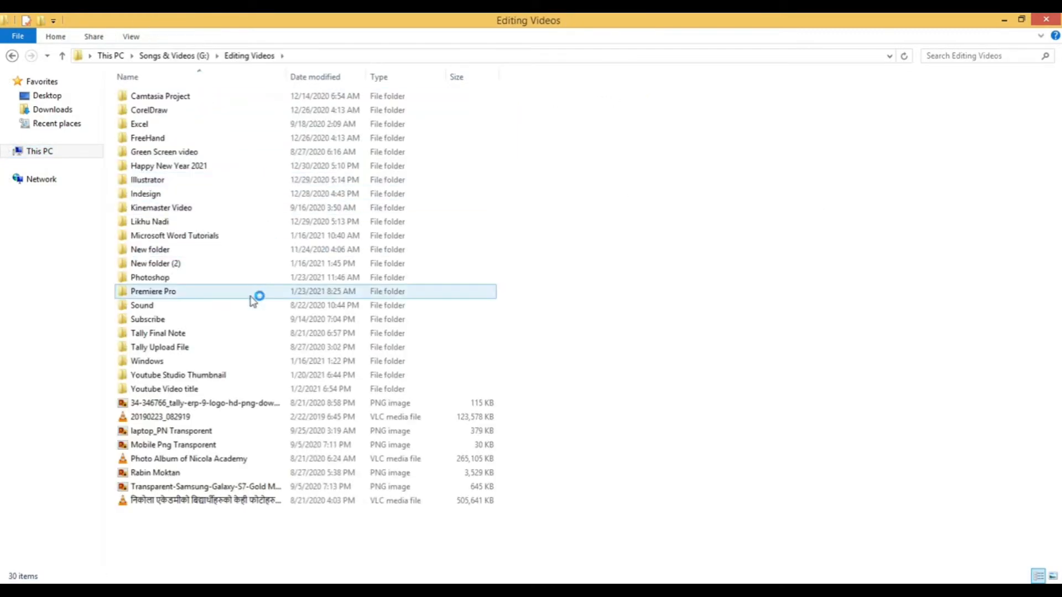
pyautogui.click(229, 283)
pyautogui.doubleClick(231, 286)
pyautogui.doubleClick(166, 130)
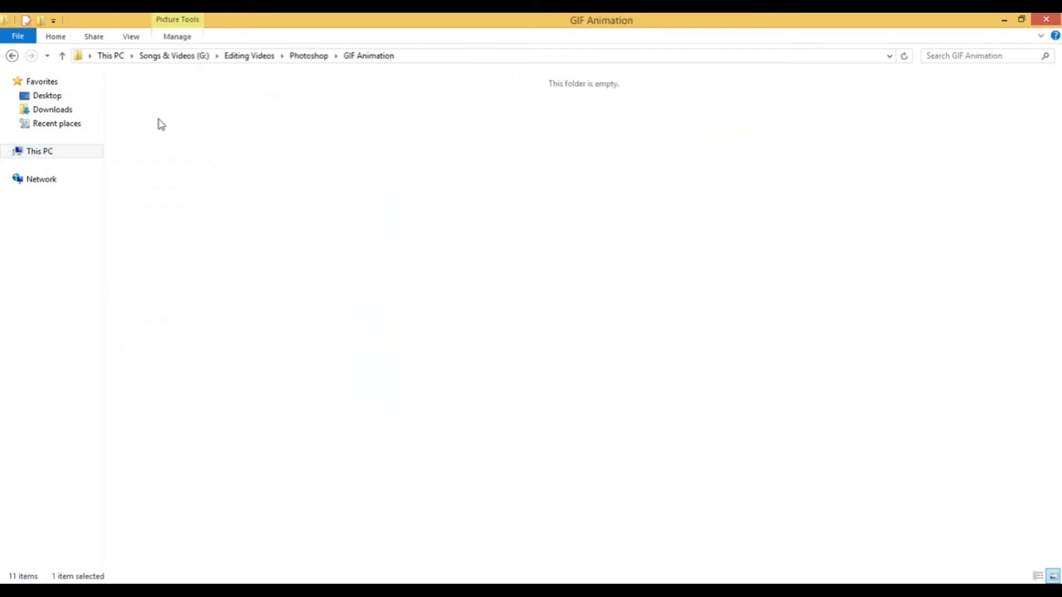
# Step: Place the photos 20201203_120825 and 20210103_132339 in the Photoshop document as new layers
pyautogui.click(291, 135)
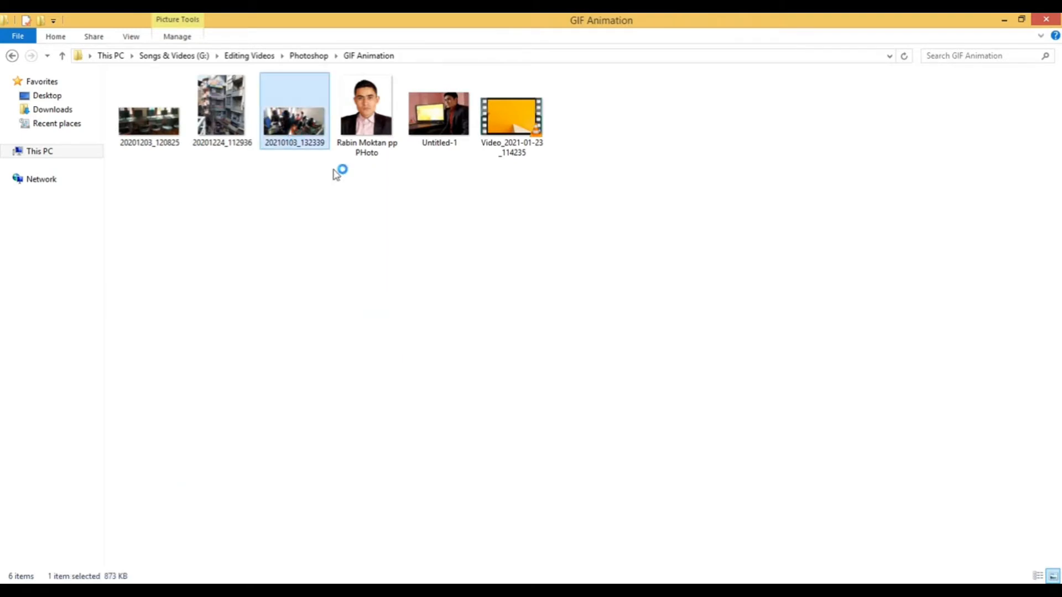
pyautogui.keyDown('ctrl'); pyautogui.click(166, 135); pyautogui.keyUp('ctrl')
pyautogui.moveTo(147, 137); pyautogui.dragTo(372, 381)
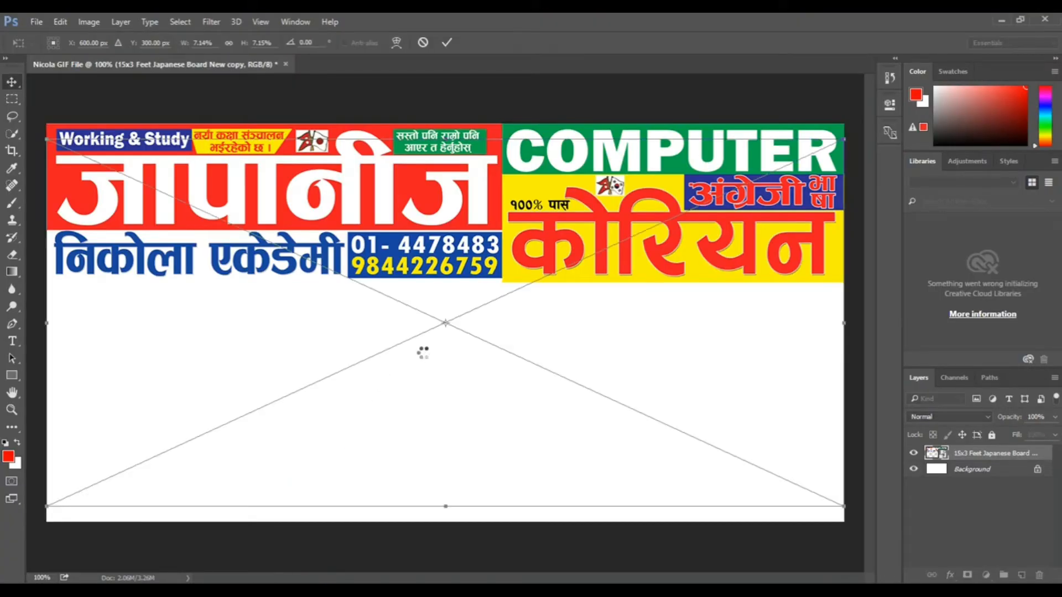
pyautogui.press('Return')
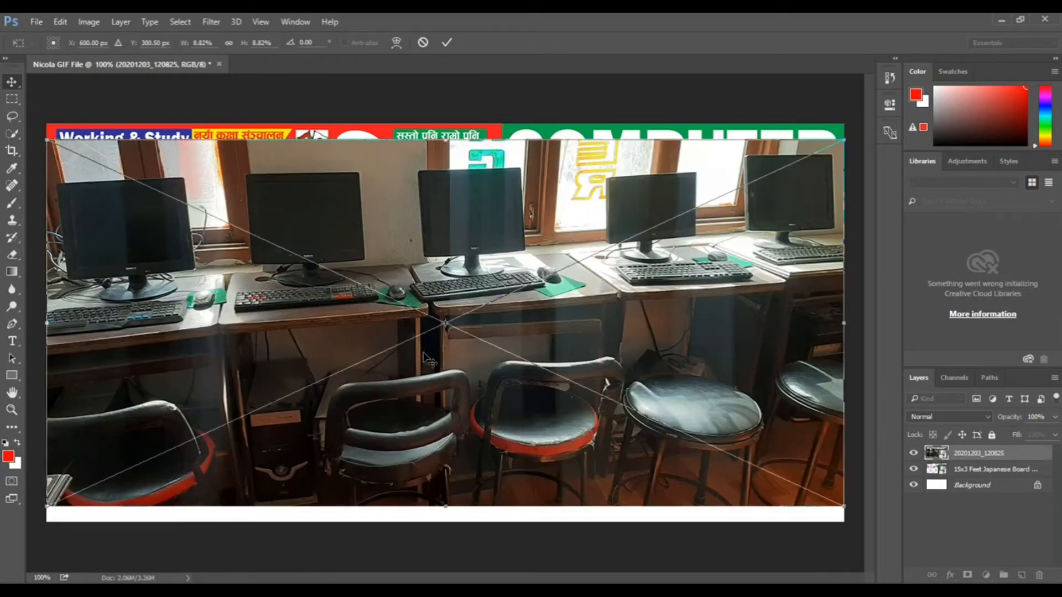
pyautogui.press('Return')
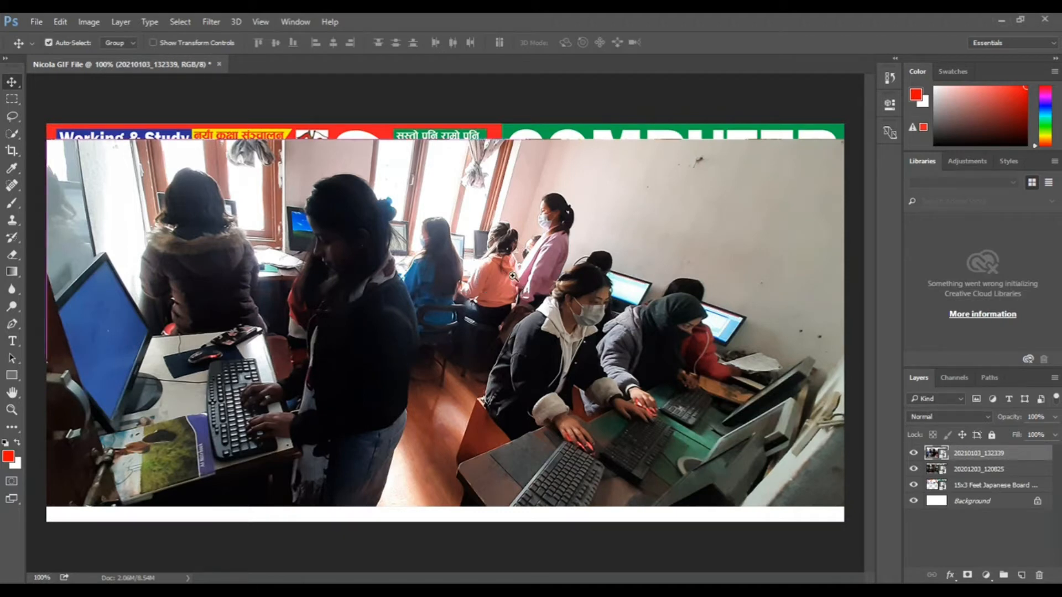
# Step: Scale the 20210103_132339 photo down to about 3.94% and position it in the canvas's lower-right corner area
pyautogui.hotkey('ctrl', '-')
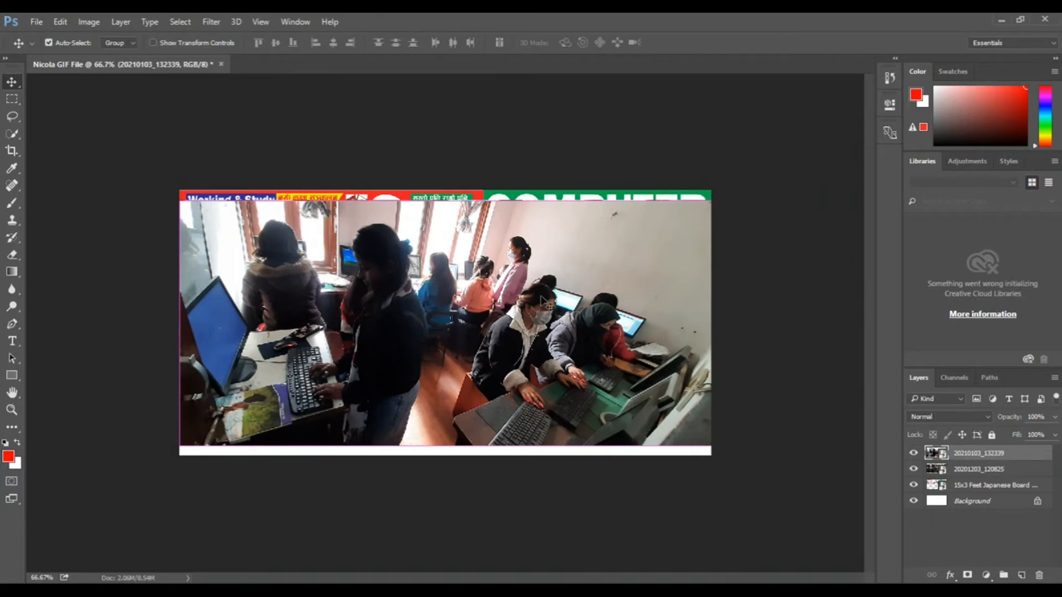
pyautogui.hotkey('ctrl', 't')
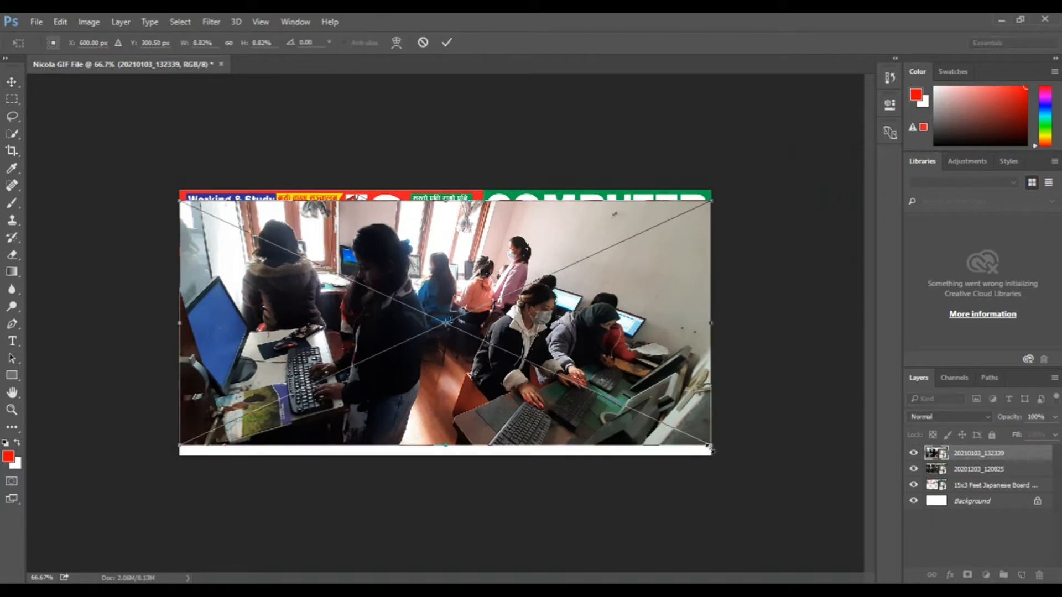
pyautogui.moveTo(695, 438); pyautogui.dragTo(564, 378)
pyautogui.moveTo(515, 325); pyautogui.dragTo(663, 383)
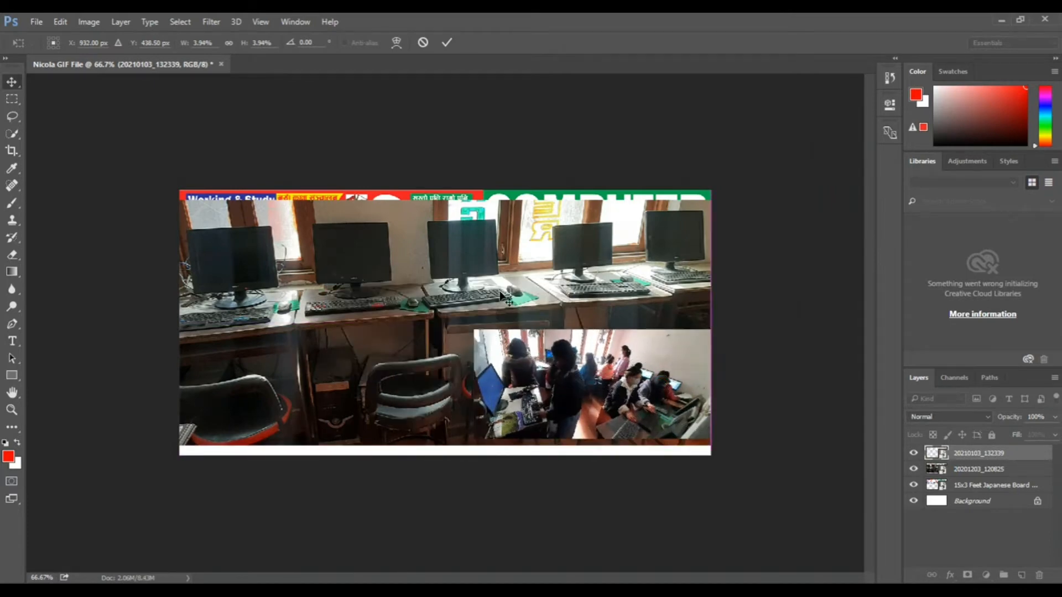
pyautogui.press('Return')
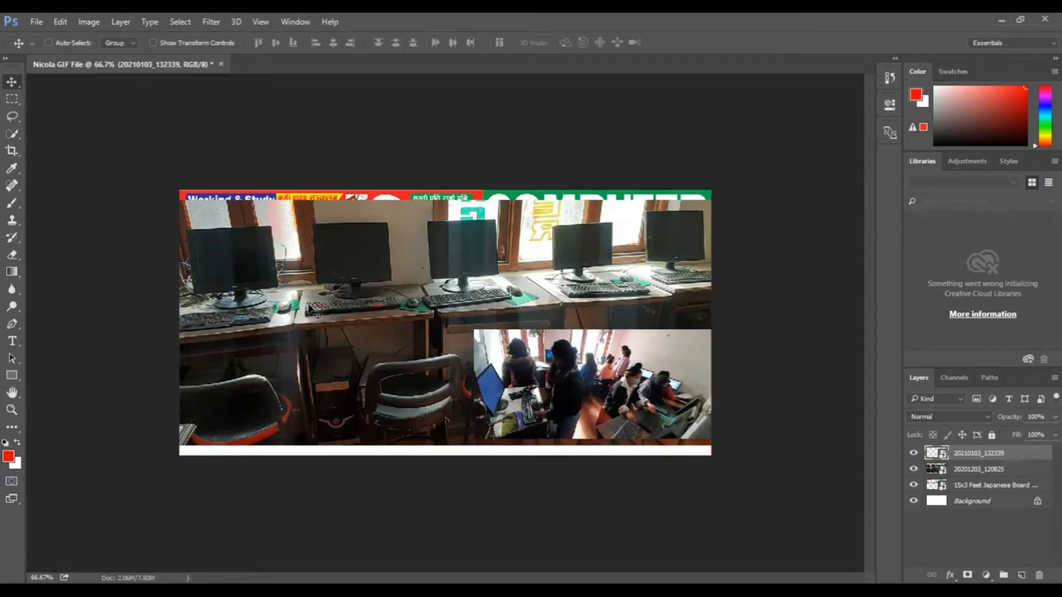
# Step: Scale the 20201203_120825 photo down to about 3.76% and place it under the banner, flush with the canvas's left edge
pyautogui.rightClick(348, 264)
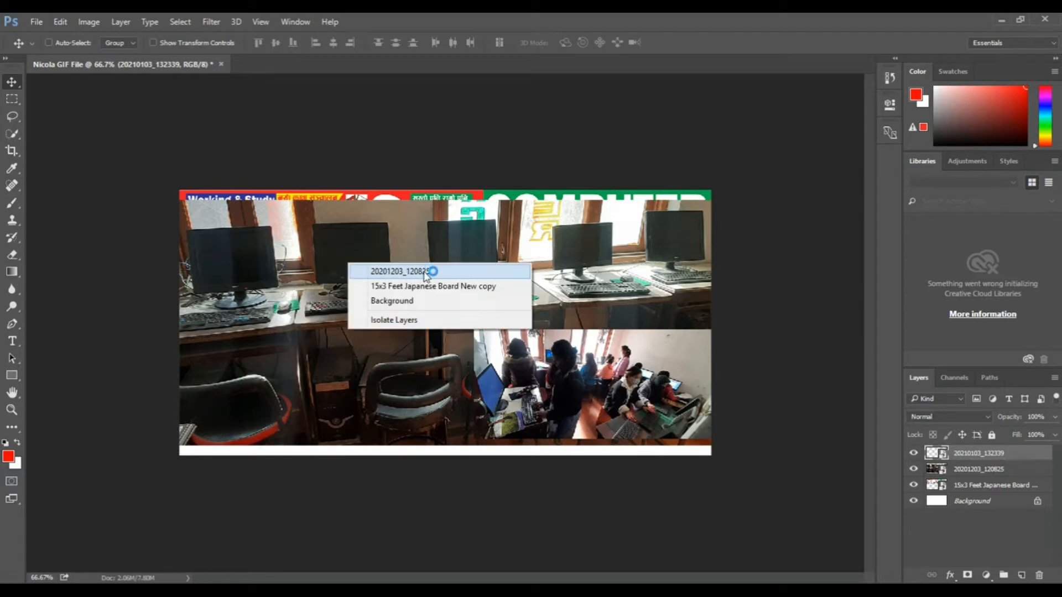
pyautogui.click(400, 271)
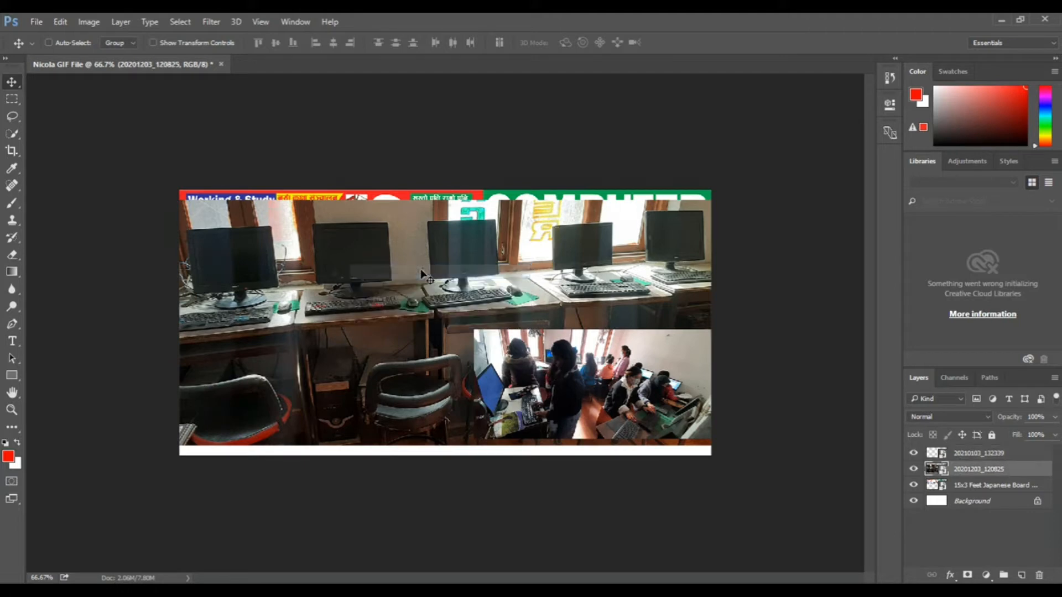
pyautogui.hotkey('ctrl', 't')
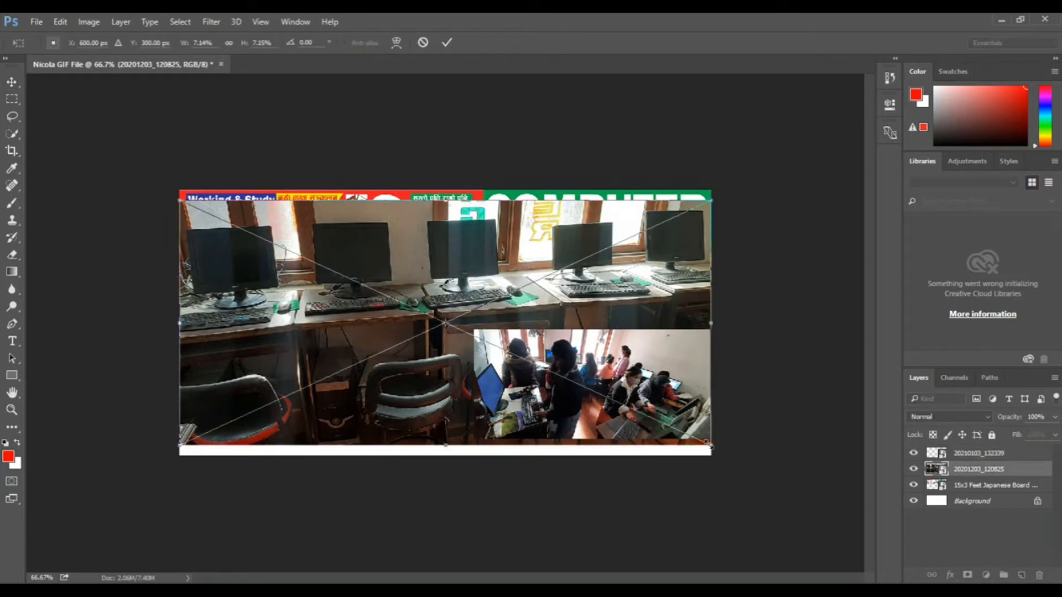
pyautogui.moveTo(709, 444); pyautogui.dragTo(586, 387)
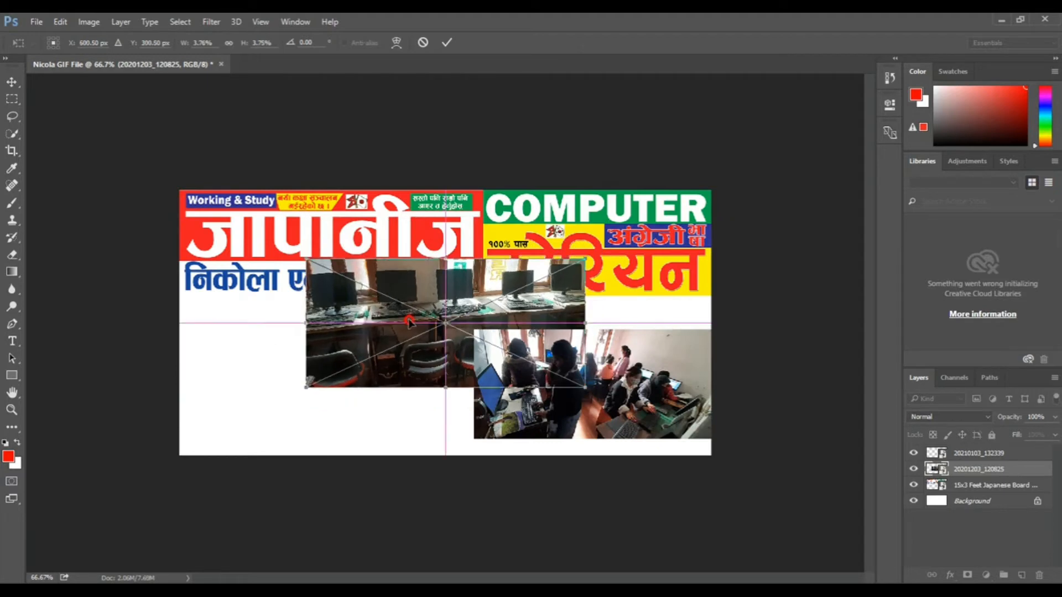
pyautogui.moveTo(408, 321); pyautogui.dragTo(281, 363)
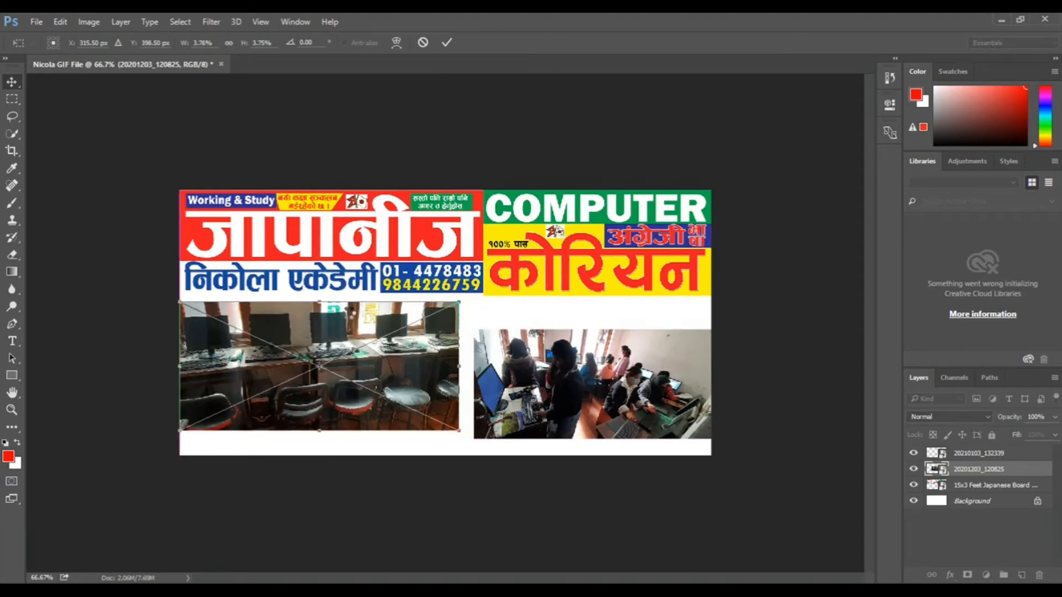
pyautogui.press('Return')
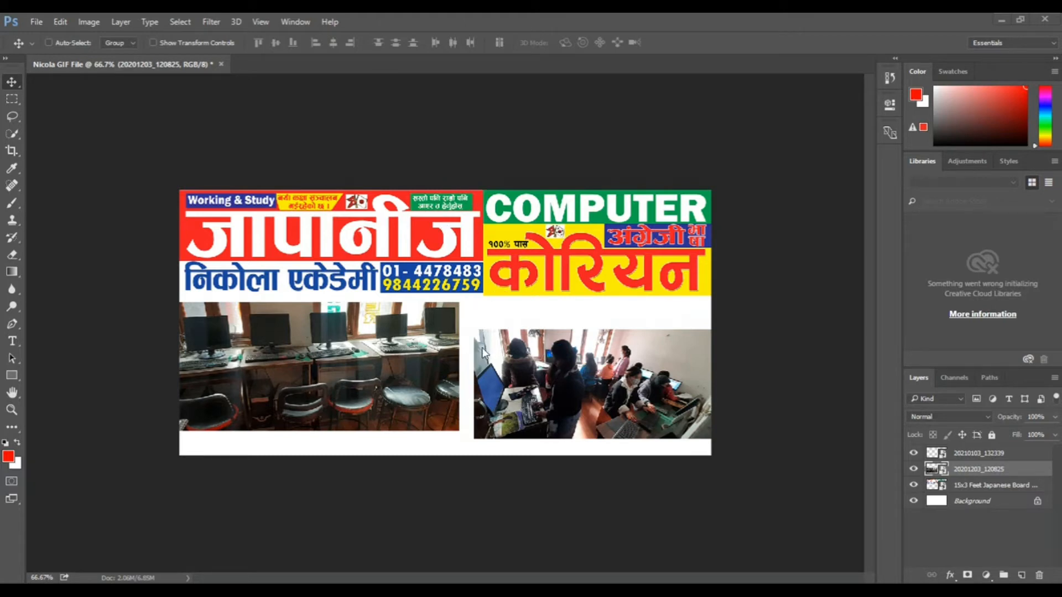
# Step: Add a vertical guide at 50% of the canvas width
pyautogui.click(261, 22)
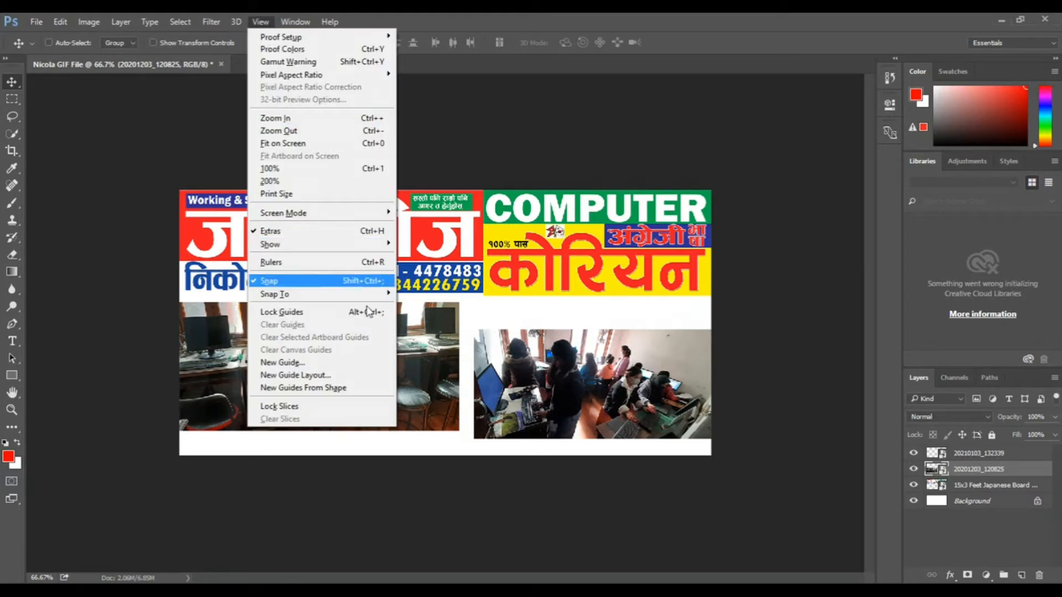
pyautogui.click(334, 364)
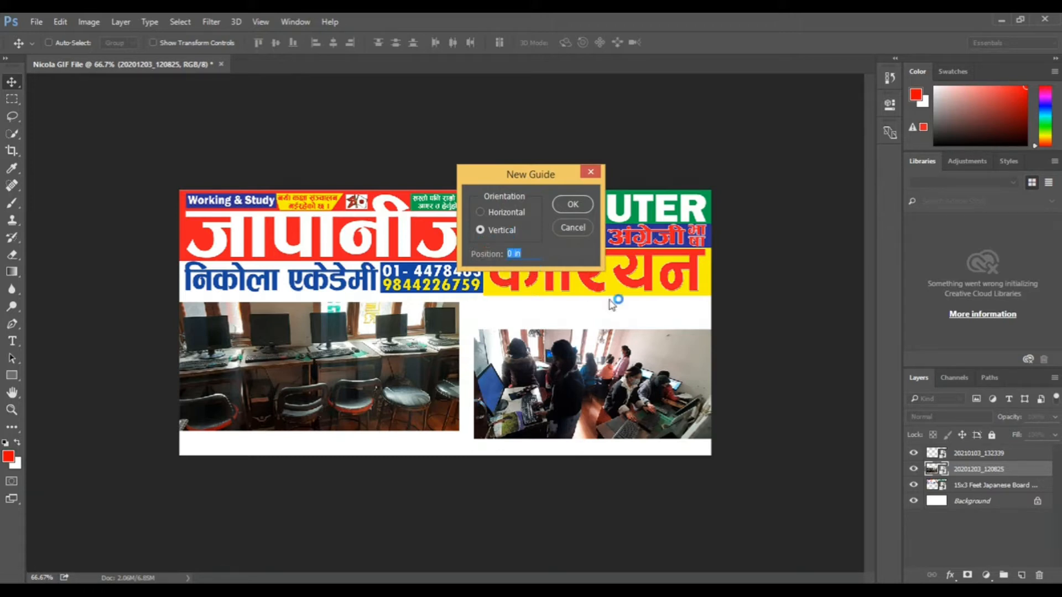
pyautogui.write('50')
pyautogui.click(574, 206)
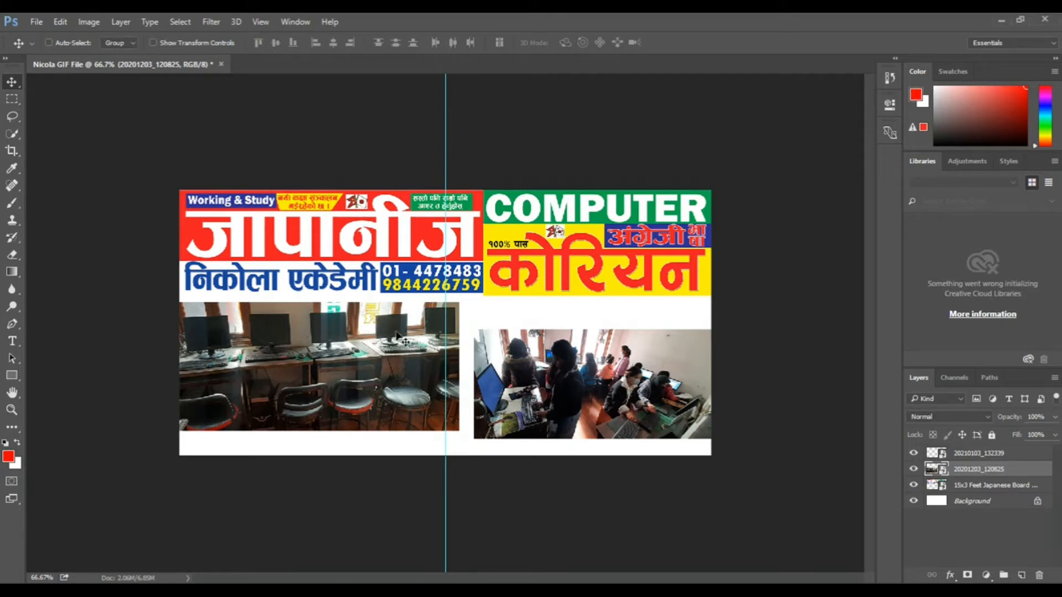
# Step: Narrow the 20201203_120825 photo to about 3.57% width so its right edge meets the centre guide
pyautogui.hotkey('ctrl', 't')
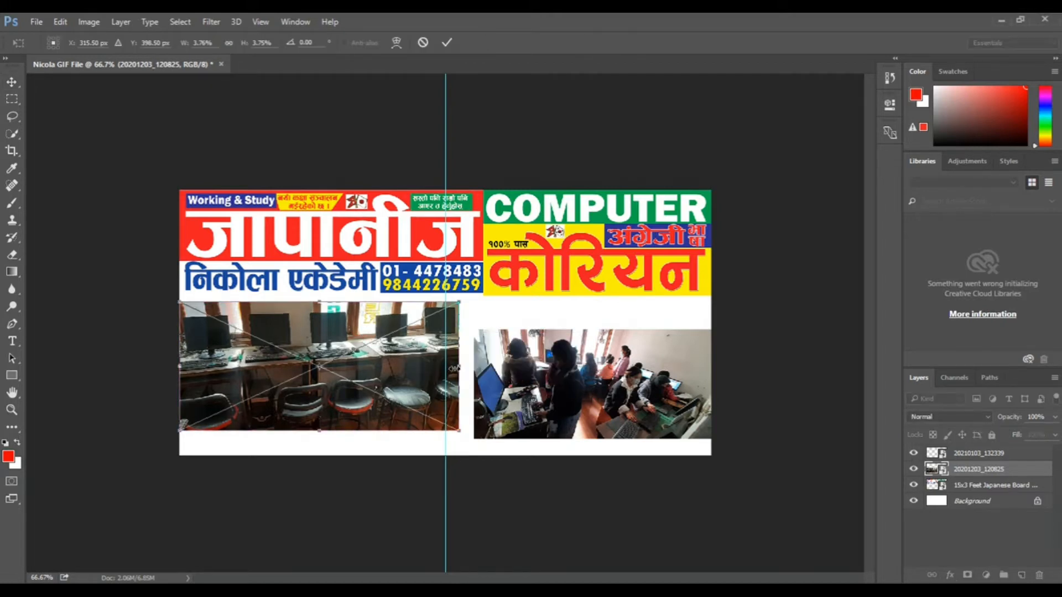
pyautogui.moveTo(454, 367); pyautogui.dragTo(446, 368)
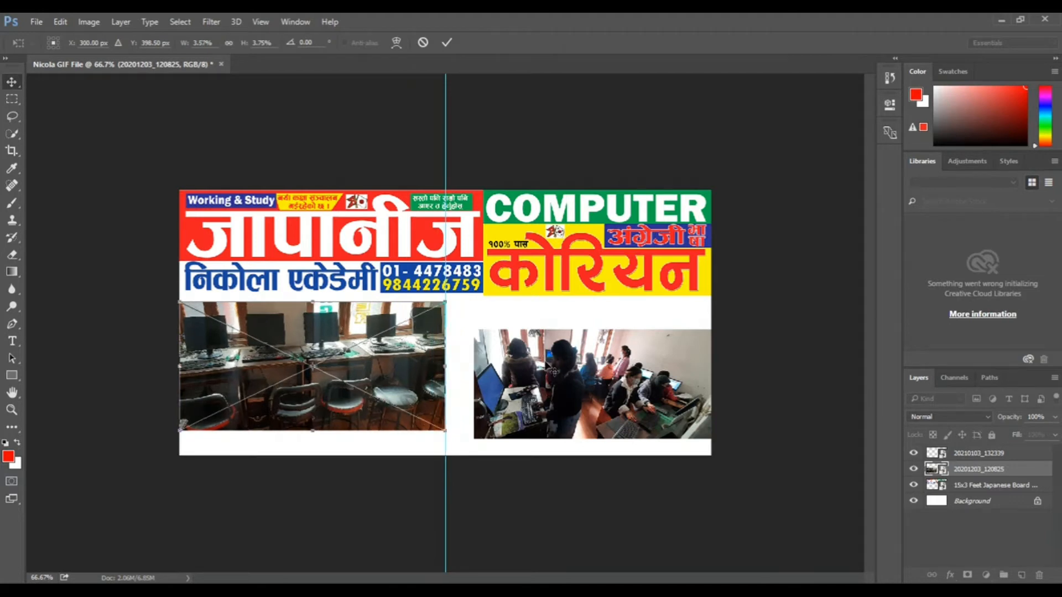
pyautogui.press('Return')
# Step: Move the 20210103_132339 photo up against the banner and enlarge it to about 4.38% so it reaches the centre guide
pyautogui.rightClick(533, 361)
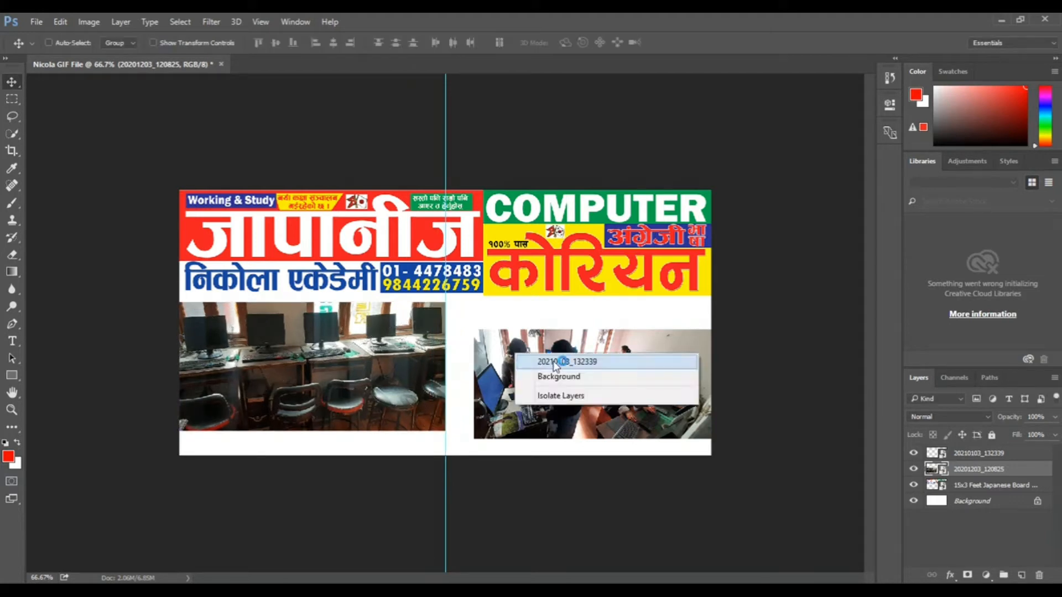
pyautogui.click(554, 362)
pyautogui.moveTo(584, 358); pyautogui.dragTo(584, 324)
pyautogui.hotkey('ctrl', 't')
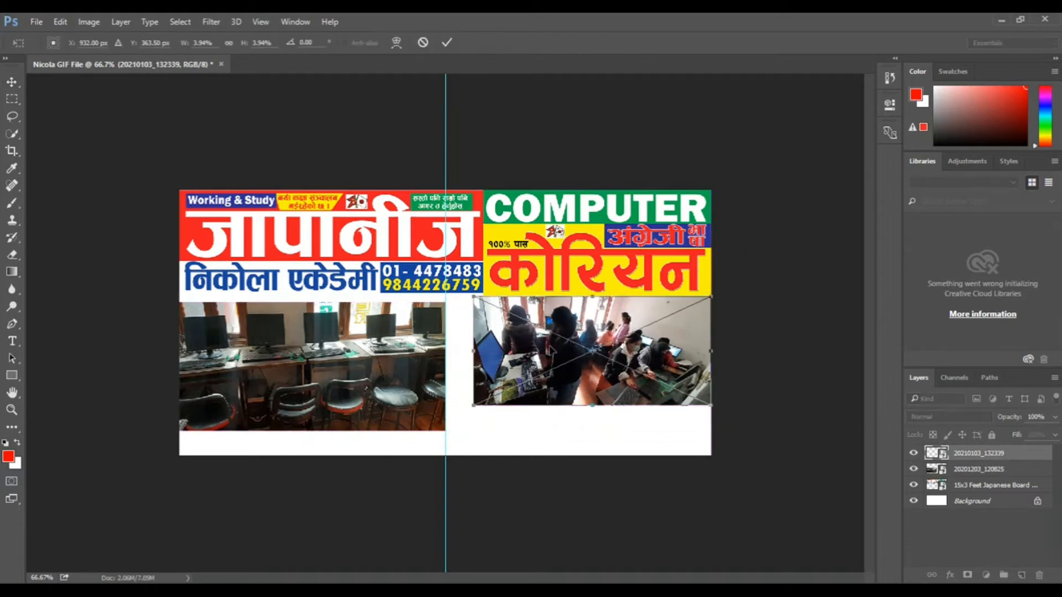
pyautogui.moveTo(474, 405); pyautogui.dragTo(448, 420)
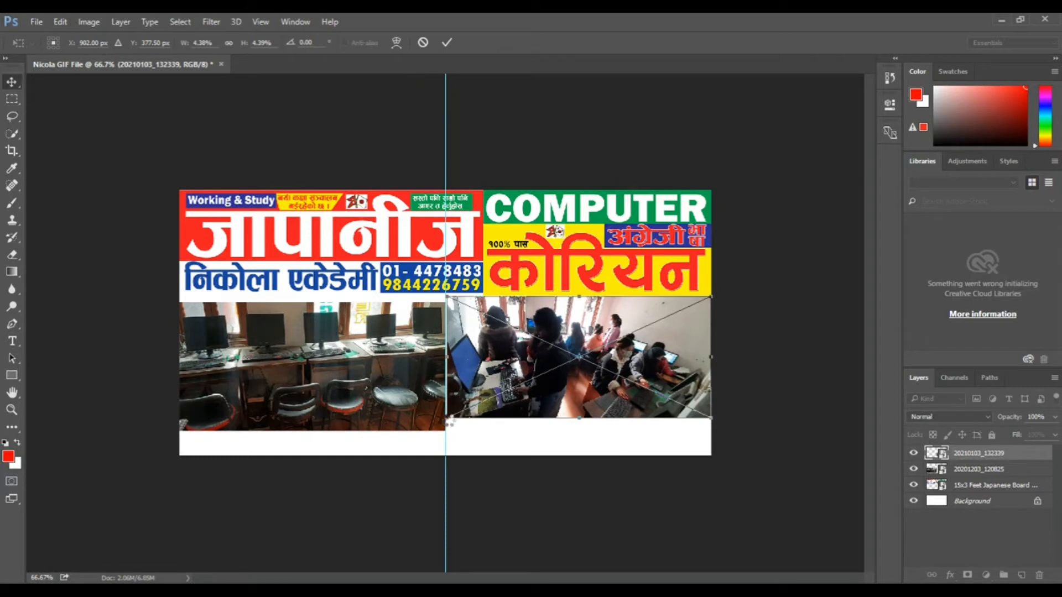
pyautogui.press('Return')
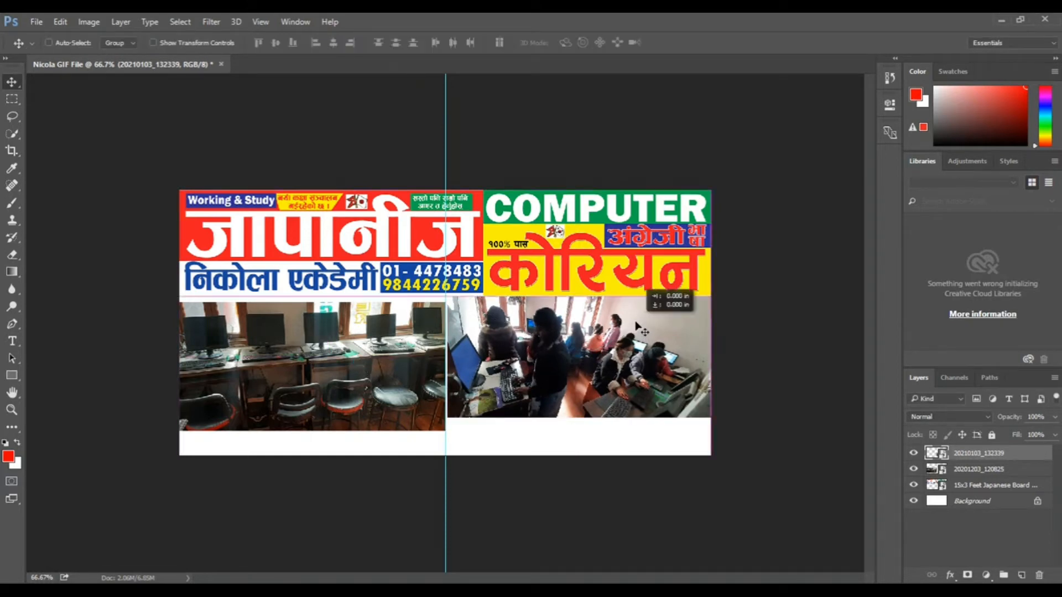
# Step: Move the 20201203_120825 photo up so it touches the banner and lines up with the neighbouring photo's upper edge
pyautogui.rightClick(335, 362)
pyautogui.click(376, 369)
pyautogui.moveTo(382, 379); pyautogui.dragTo(381, 370)
pyautogui.hotkey('ctrl', 't')
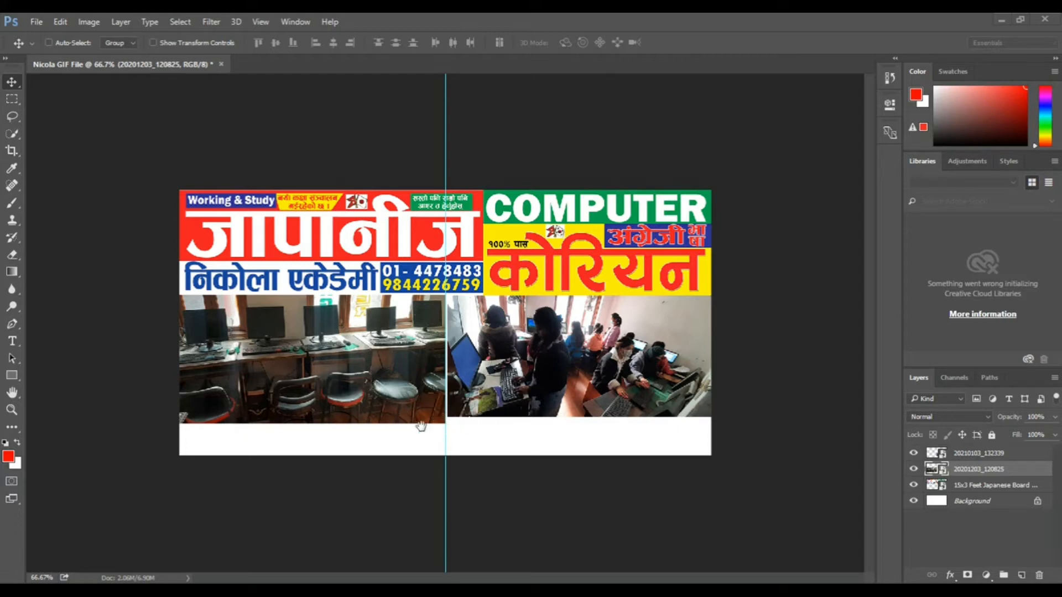
# Step: Rasterize the 20201203_120825 layer and delete the strip that extends below the neighbouring photo with a rectangular selection
pyautogui.rightClick(987, 471)
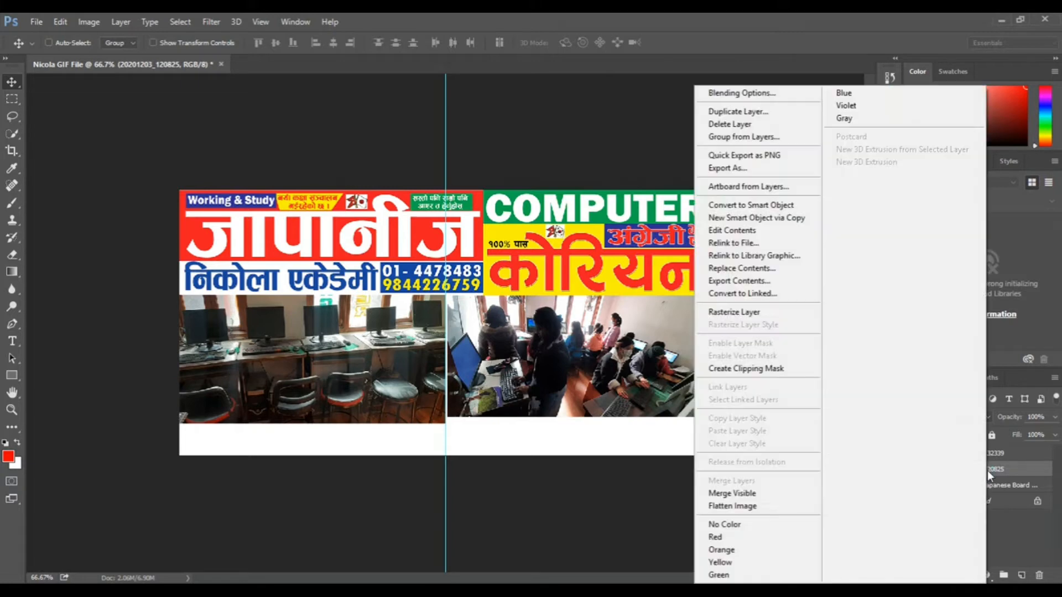
pyautogui.click(749, 313)
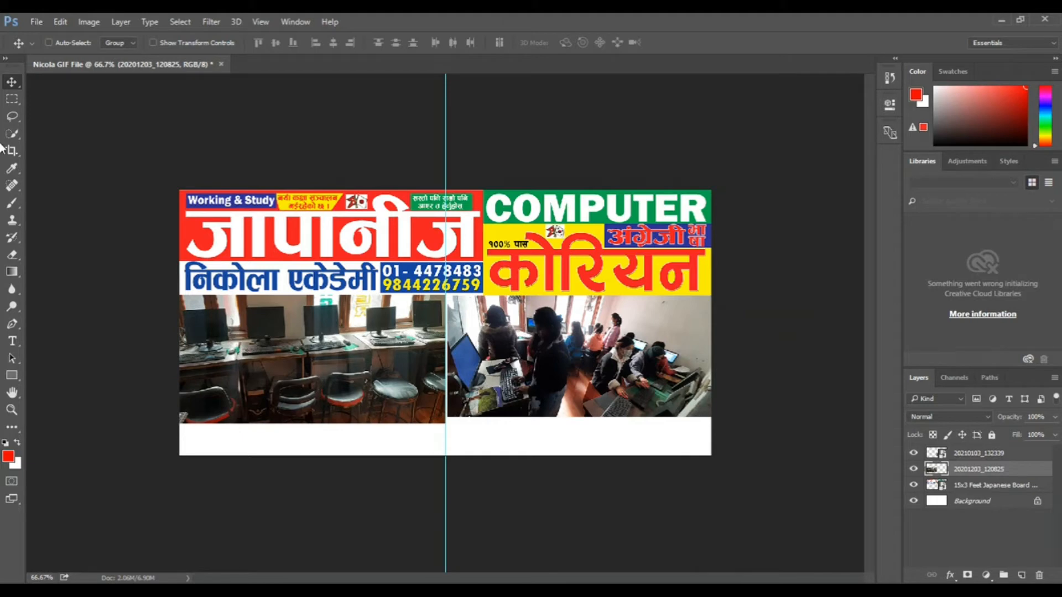
pyautogui.click(13, 99)
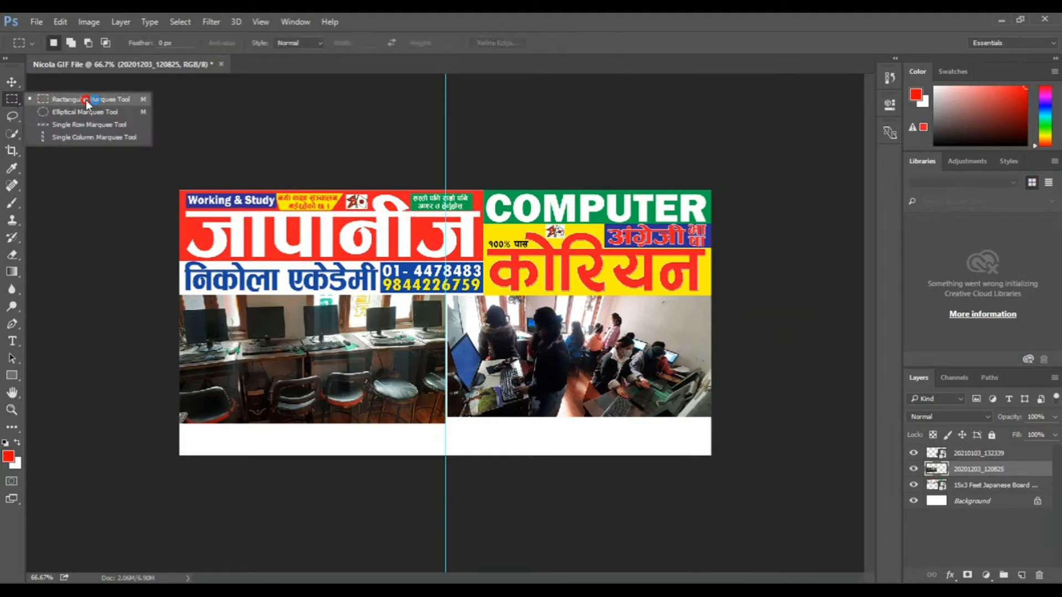
pyautogui.click(109, 100)
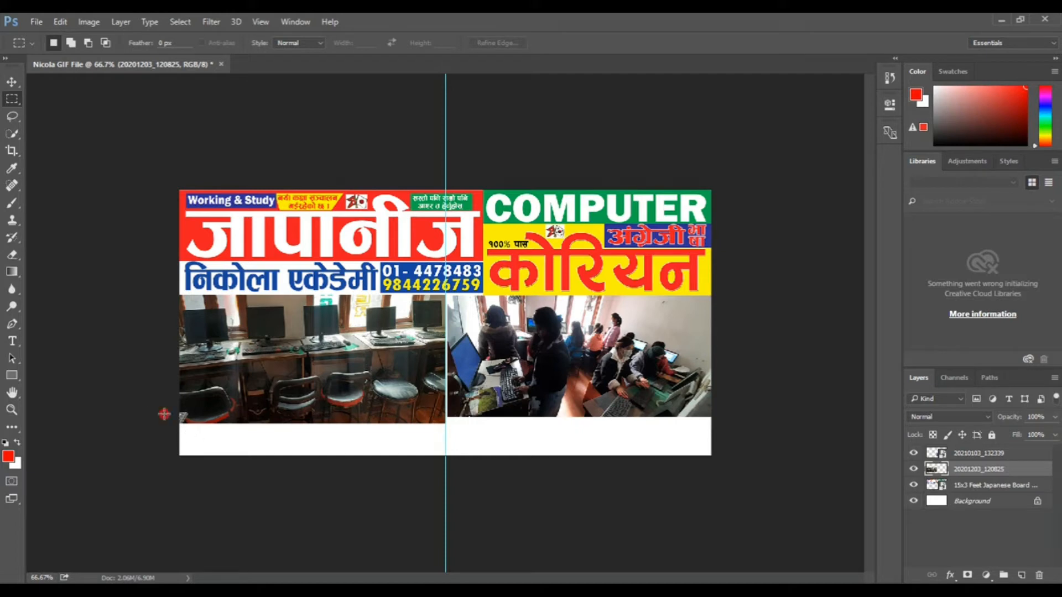
pyautogui.moveTo(164, 414); pyautogui.dragTo(479, 489)
pyautogui.moveTo(137, 360); pyautogui.dragTo(602, 371)
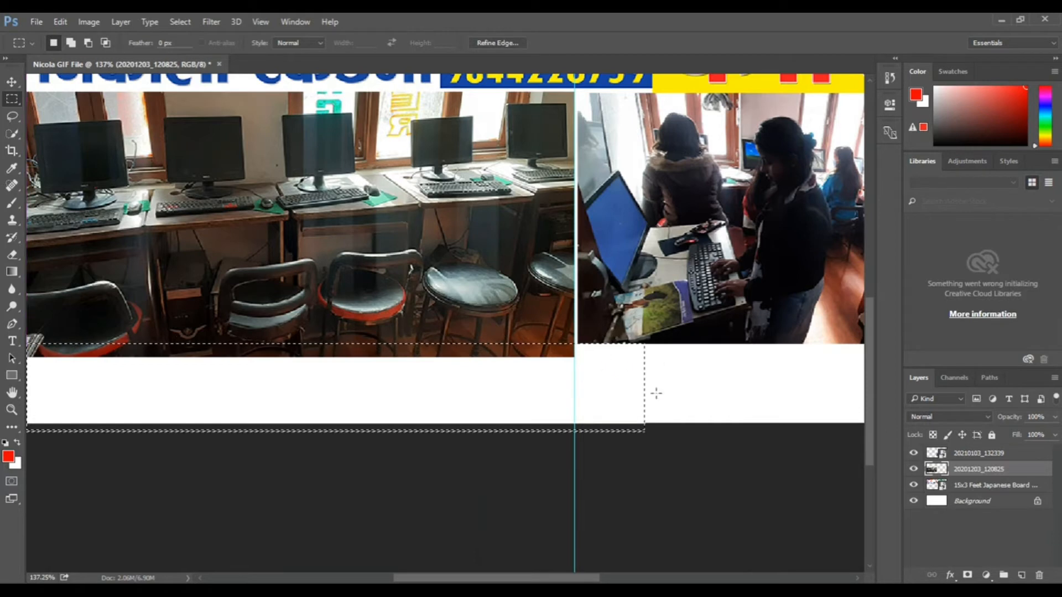
pyautogui.press('Delete')
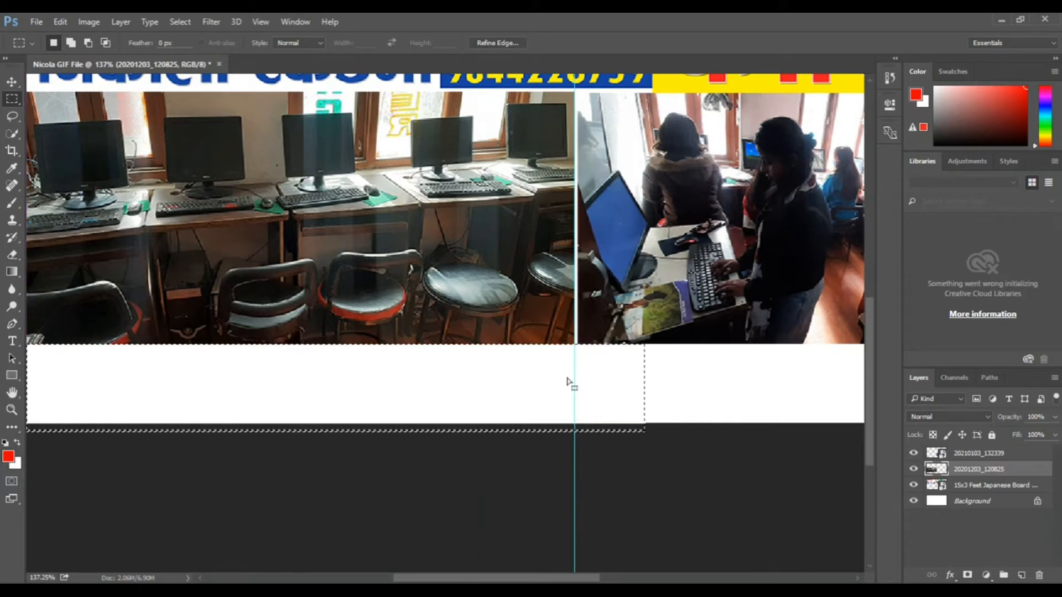
pyautogui.click(392, 301)
pyautogui.press('v')
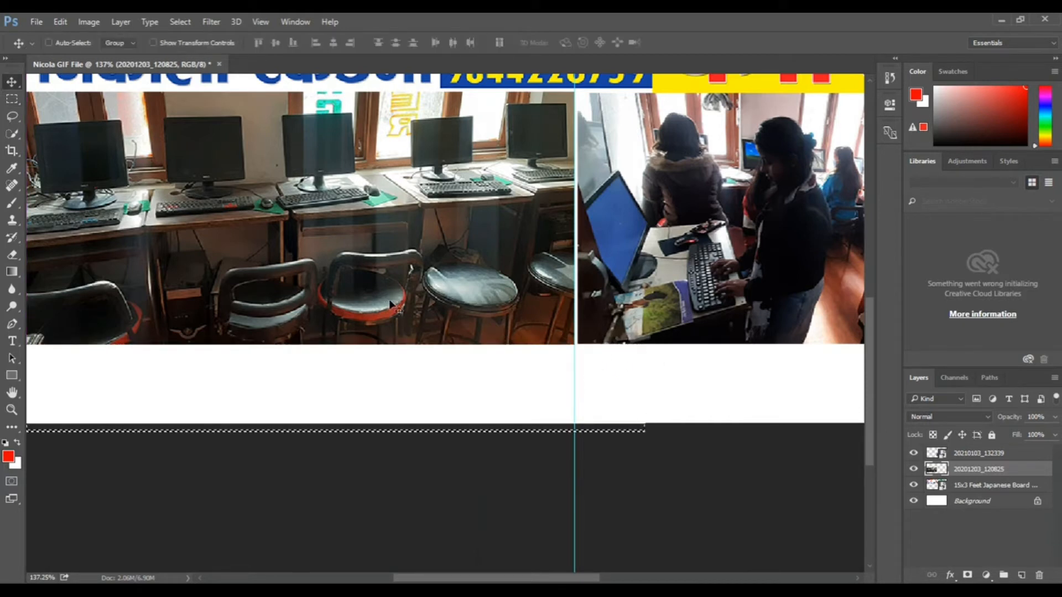
# Step: Place the images Untitled-1 and 20201224_112936 from the GIF Animation folder into the Photoshop document, and shift 20201224_112936 to the left
pyautogui.keyDown('ctrl'); pyautogui.keyDown('alt'); pyautogui.click(468, 271); pyautogui.keyUp('alt'); pyautogui.keyUp('ctrl')
pyautogui.keyDown('ctrl'); pyautogui.keyDown('alt'); pyautogui.click(363, 371); pyautogui.keyUp('alt'); pyautogui.keyUp('ctrl')
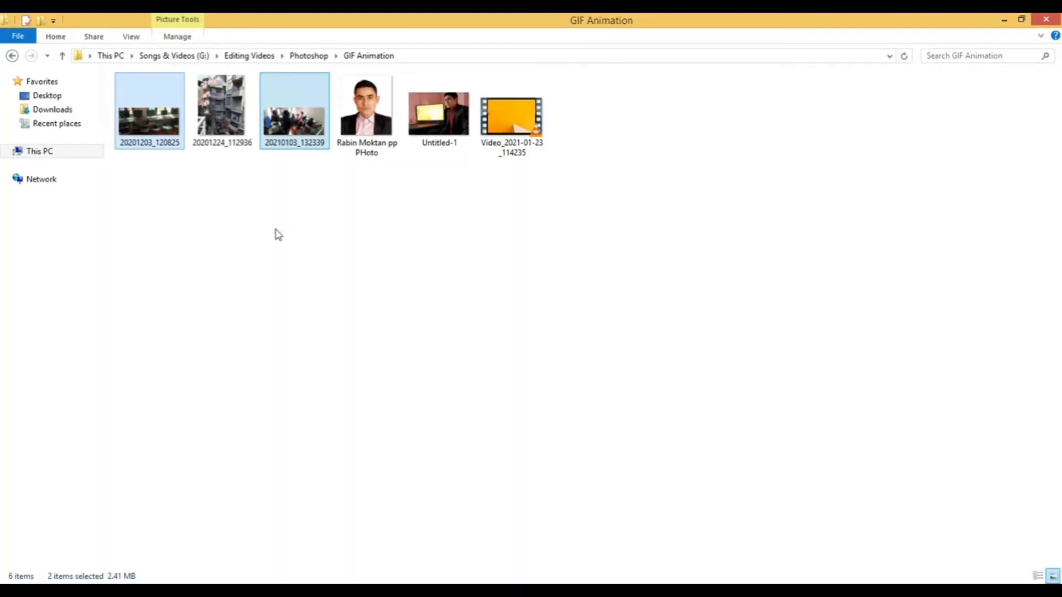
pyautogui.click(221, 110)
pyautogui.keyDown('ctrl'); pyautogui.click(440, 113); pyautogui.keyUp('ctrl')
pyautogui.moveTo(440, 113); pyautogui.dragTo(463, 392)
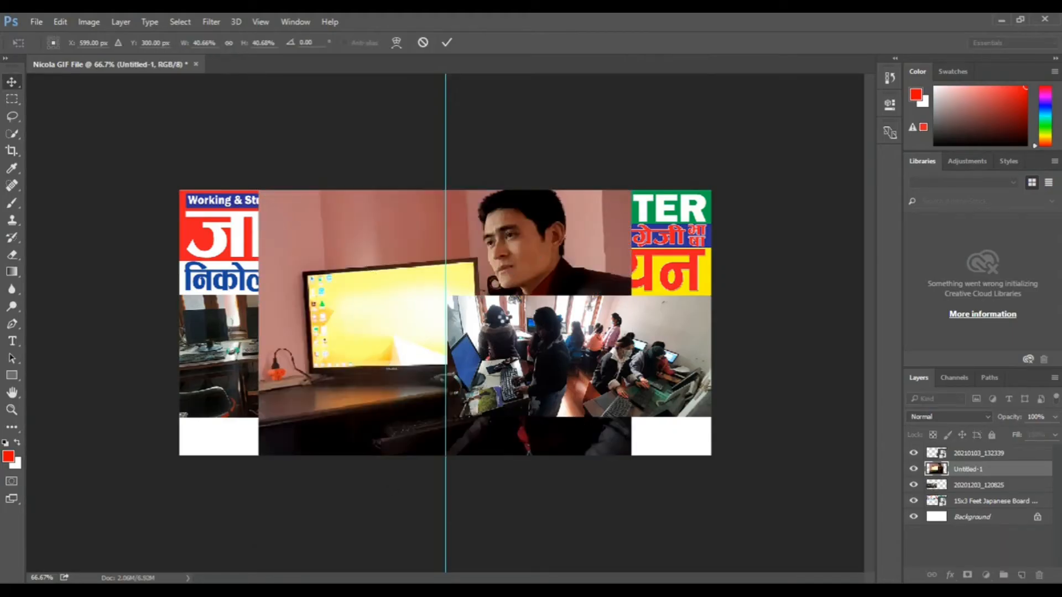
pyautogui.press('Return')
pyautogui.press('Return')
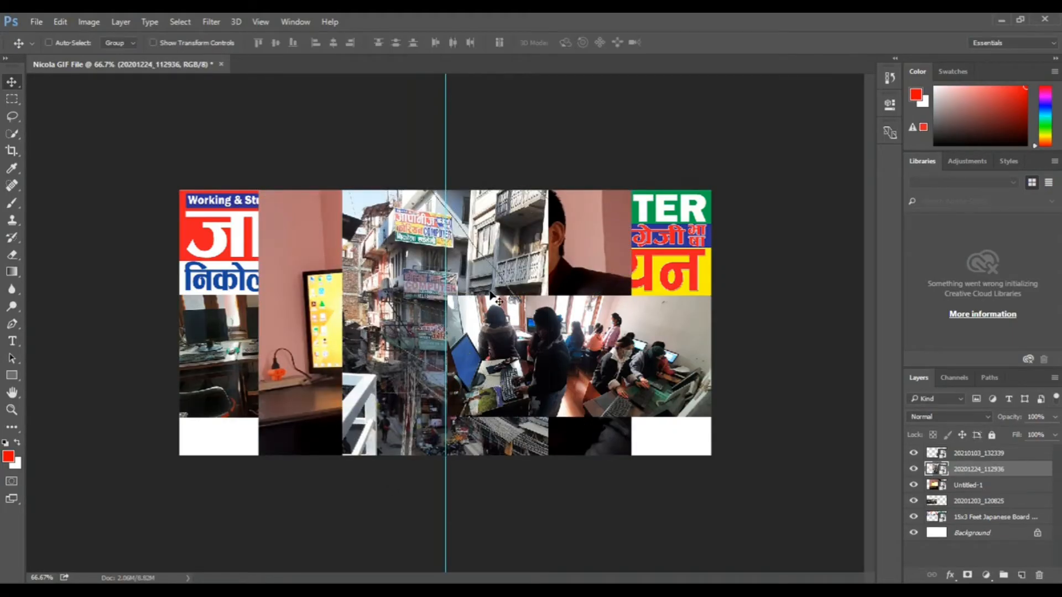
pyautogui.moveTo(491, 296); pyautogui.dragTo(399, 273)
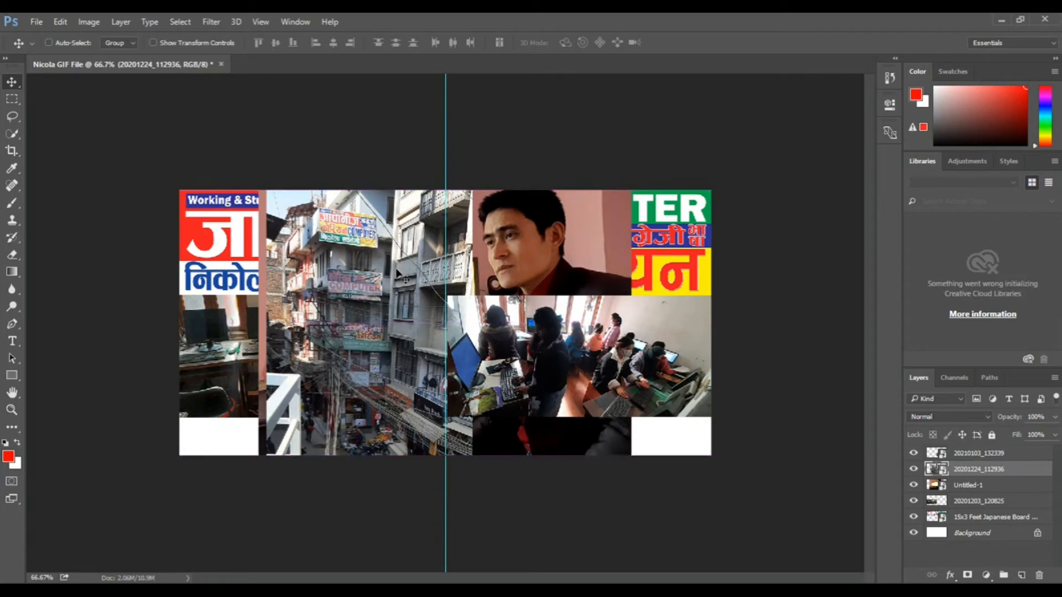
# Step: Rasterize the 20201224_112936 layer, delete everything outside a rectangular selection around the building's signs, and shift the cutout towards the centre guide
pyautogui.press('m')
pyautogui.moveTo(283, 205); pyautogui.dragTo(409, 371)
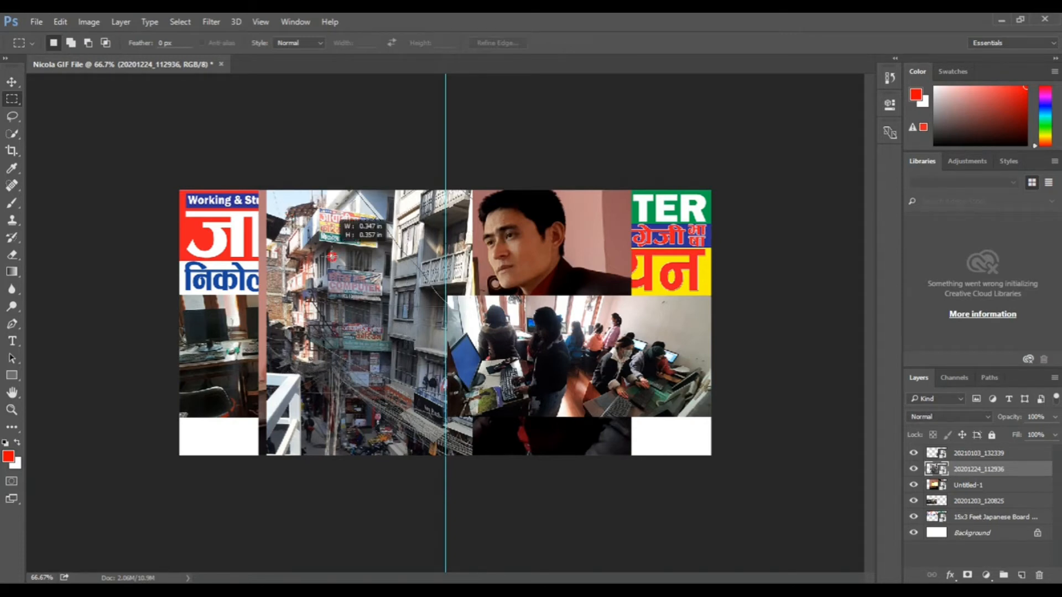
pyautogui.moveTo(332, 256); pyautogui.dragTo(332, 257)
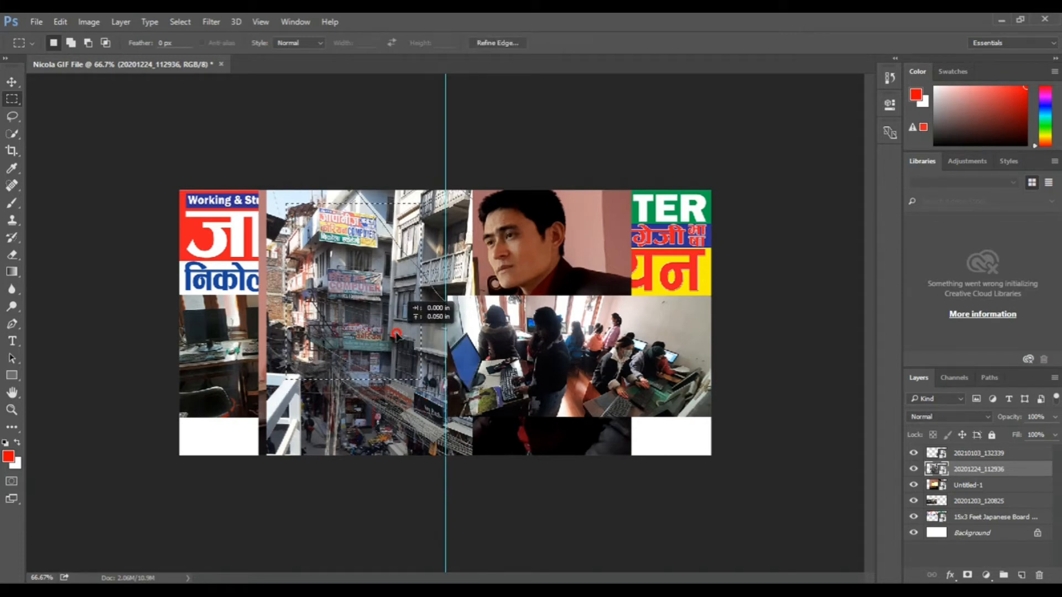
pyautogui.moveTo(395, 334); pyautogui.dragTo(397, 335)
pyautogui.hotkey('ctrl', 'shift', 'i')
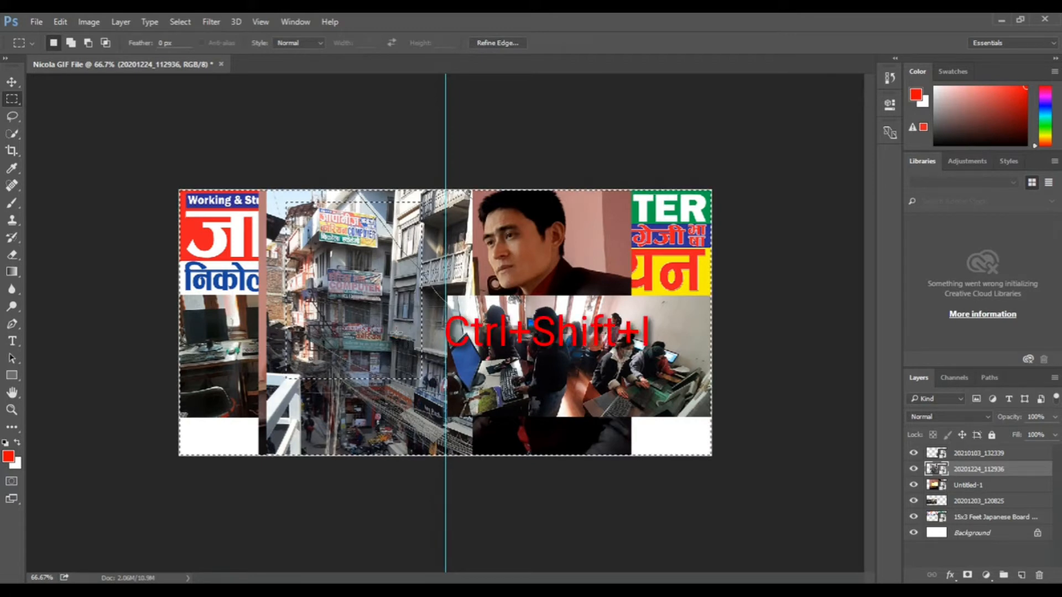
pyautogui.rightClick(986, 470)
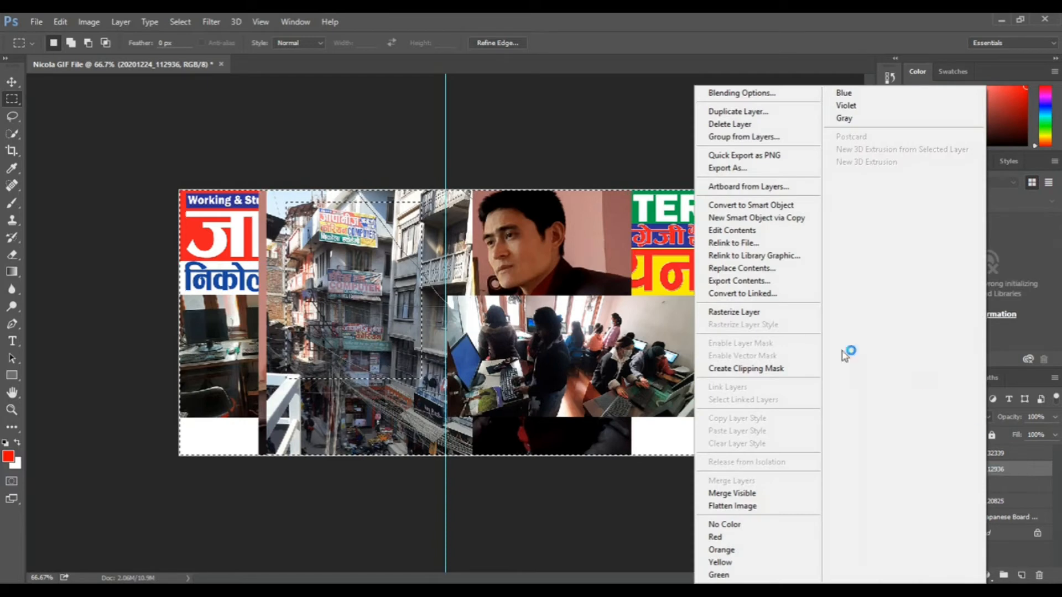
pyautogui.click(745, 312)
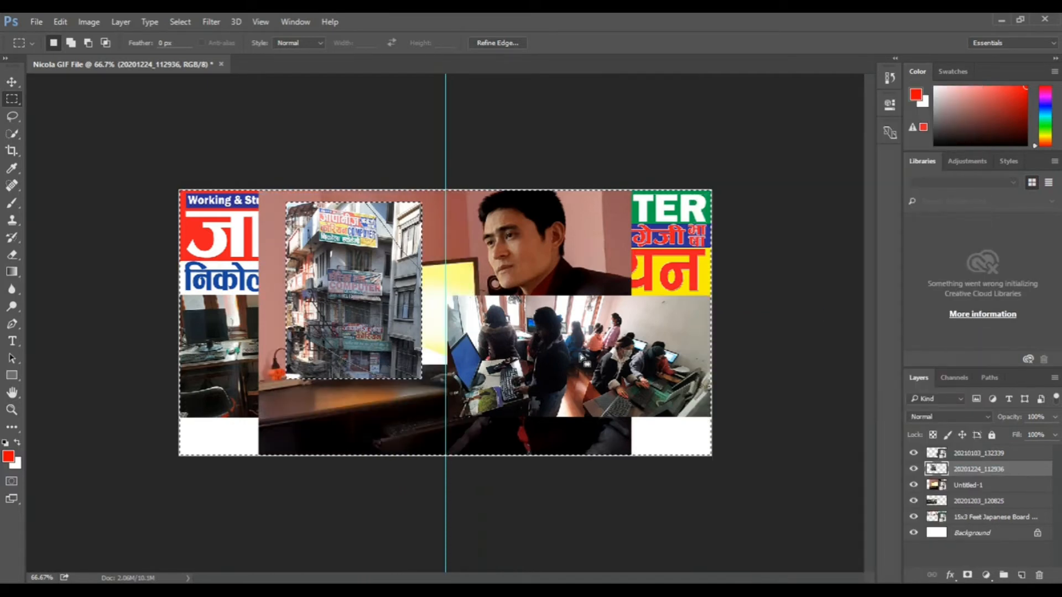
pyautogui.hotkey('ctrl', 'd')
pyautogui.press('v')
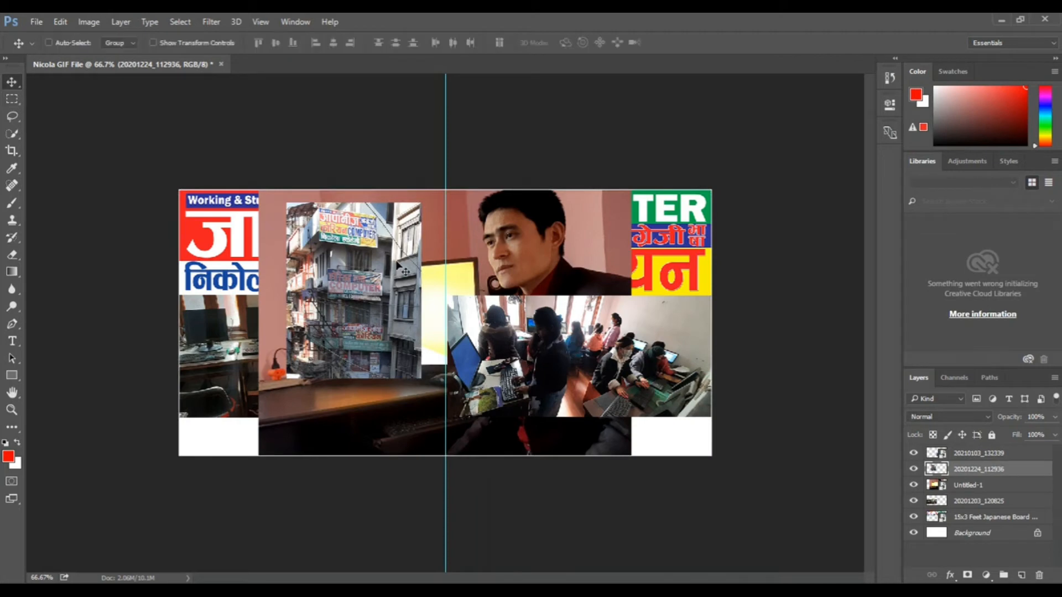
pyautogui.moveTo(350, 259); pyautogui.dragTo(423, 270)
# Step: Scale the Untitled-1 image down to about 14.7% and move it directly below the banner at the canvas's left edge
pyautogui.rightClick(326, 270)
pyautogui.click(336, 272)
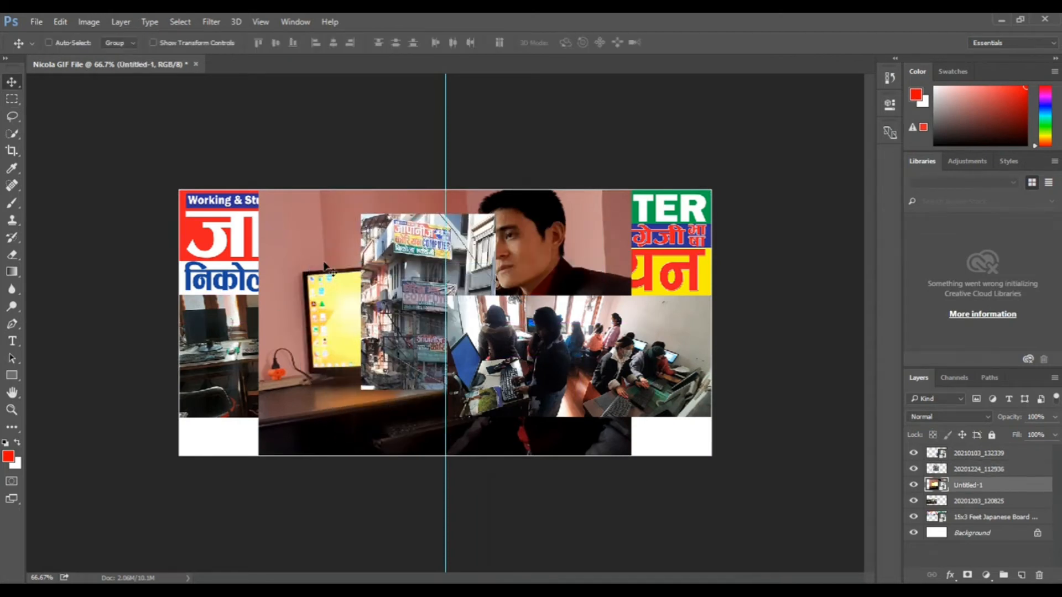
pyautogui.moveTo(360, 264); pyautogui.dragTo(296, 271)
pyautogui.hotkey('ctrl', 't')
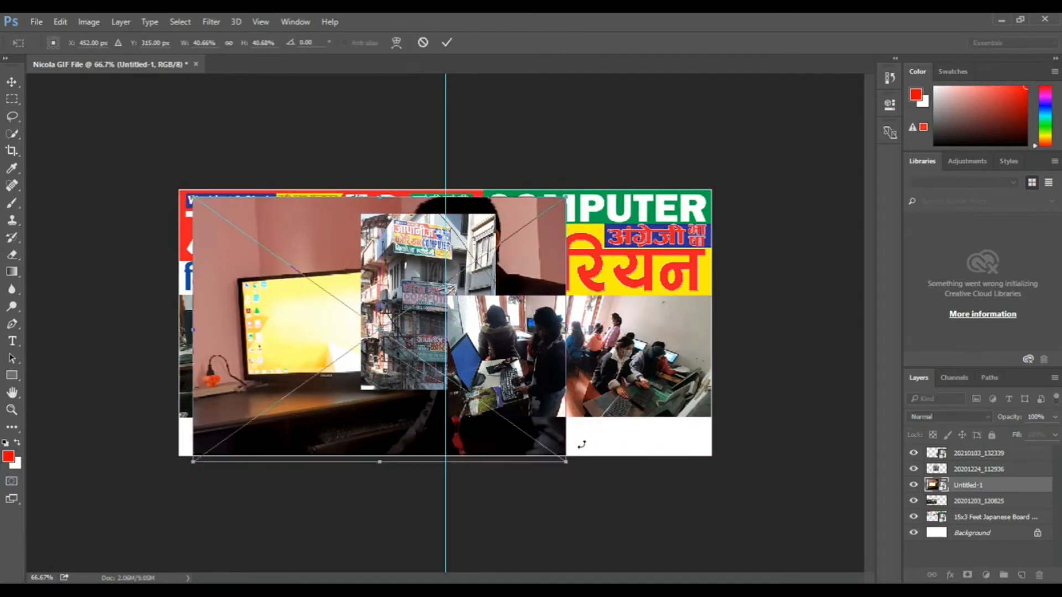
pyautogui.moveTo(569, 456); pyautogui.dragTo(329, 293)
pyautogui.press('Return')
pyautogui.moveTo(294, 334); pyautogui.dragTo(279, 338)
# Step: Enlarge the Untitled-1 image from its lower-right corner until it matches the height of the neighbouring classroom photo, and align its upper edge with the banner
pyautogui.hotkey('ctrl', 't')
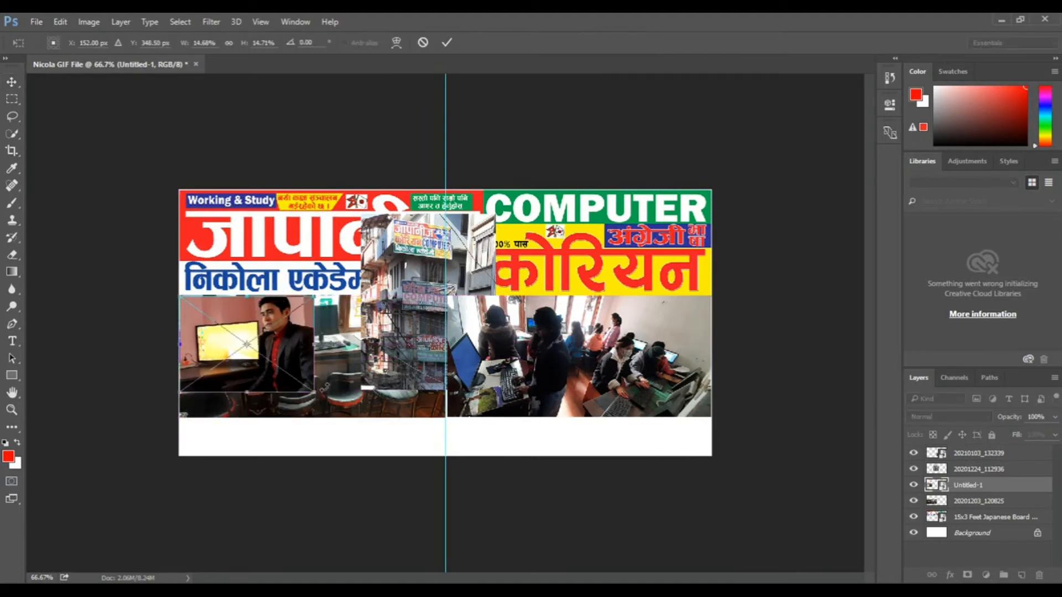
pyautogui.moveTo(314, 393); pyautogui.dragTo(338, 409)
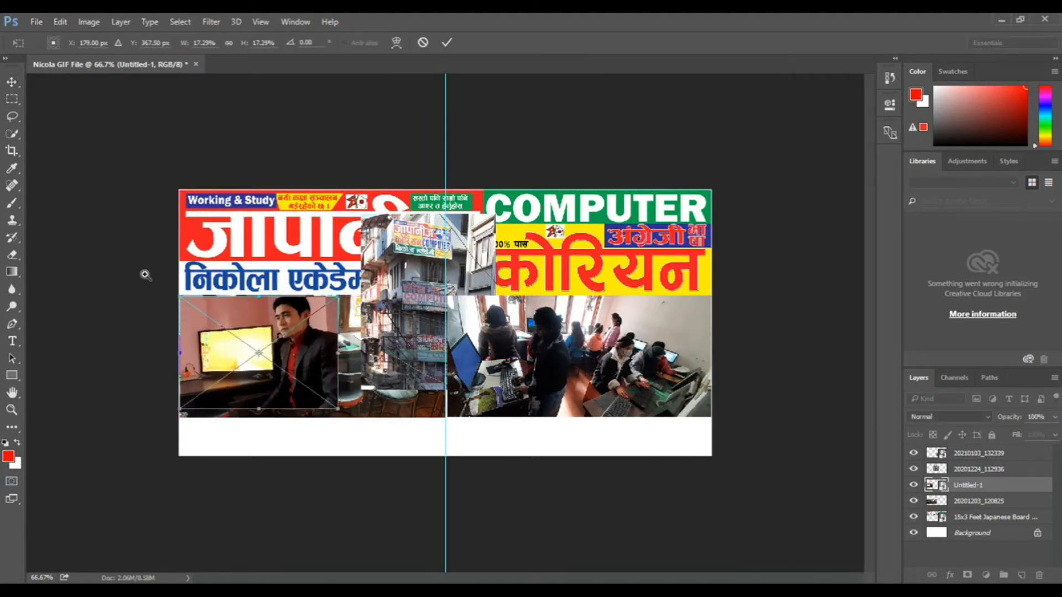
pyautogui.moveTo(158, 267); pyautogui.dragTo(417, 442)
pyautogui.moveTo(372, 293); pyautogui.dragTo(372, 290)
pyautogui.moveTo(503, 443); pyautogui.dragTo(537, 473)
pyautogui.press('Return')
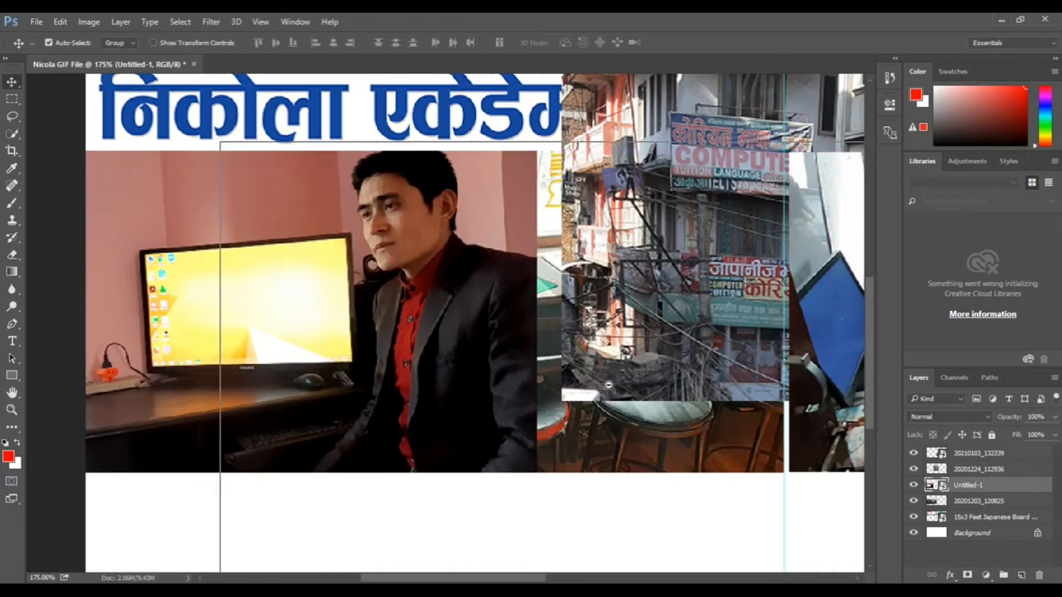
# Step: Move the 20201224_112936 building cutout across to the area of the 20210103_132339 classroom photo
pyautogui.hotkey('ctrl', '-')
pyautogui.hotkey('ctrl', '-')
pyautogui.hotkey('ctrl', '-')
pyautogui.rightClick(390, 309)
pyautogui.click(420, 318)
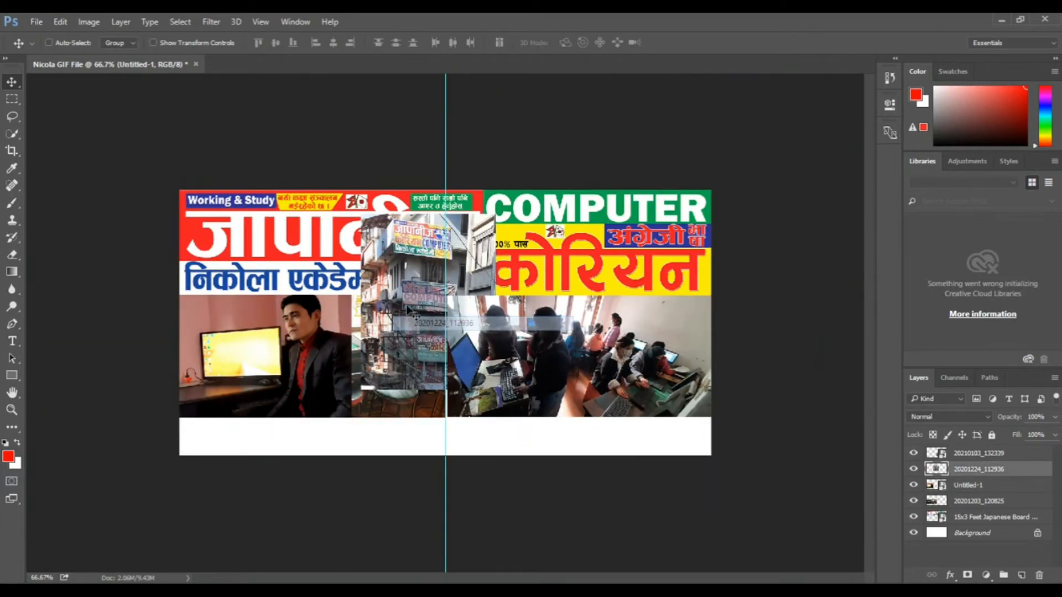
pyautogui.moveTo(393, 286); pyautogui.dragTo(587, 309)
# Step: Hide the 20210103_132339 layer, move the building cutout down to the banner's lower edge, and show the classroom photo again
pyautogui.rightClick(586, 331)
pyautogui.click(613, 339)
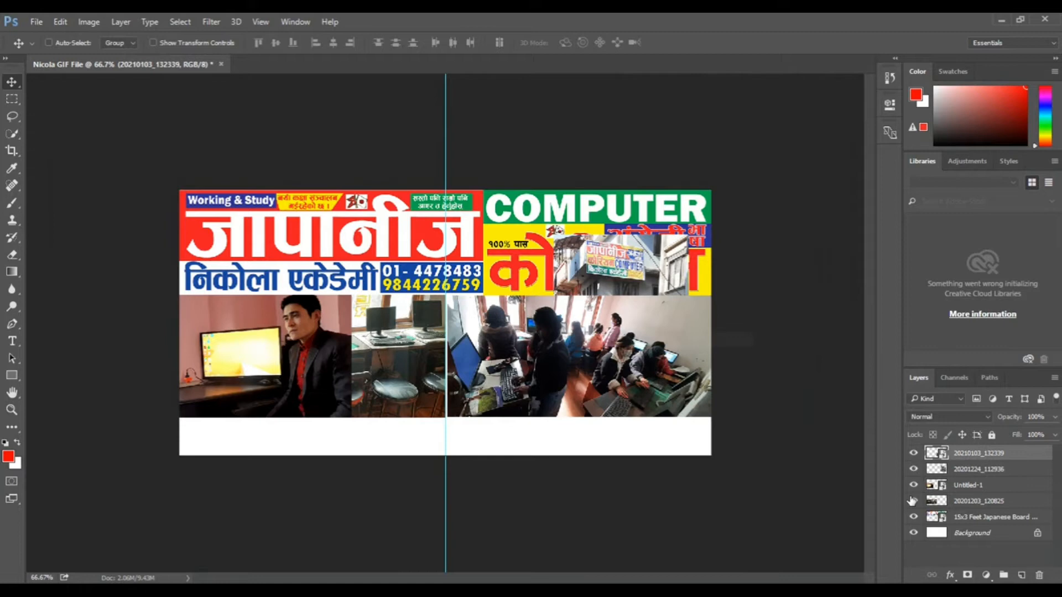
pyautogui.click(913, 452)
pyautogui.rightClick(610, 278)
pyautogui.click(632, 289)
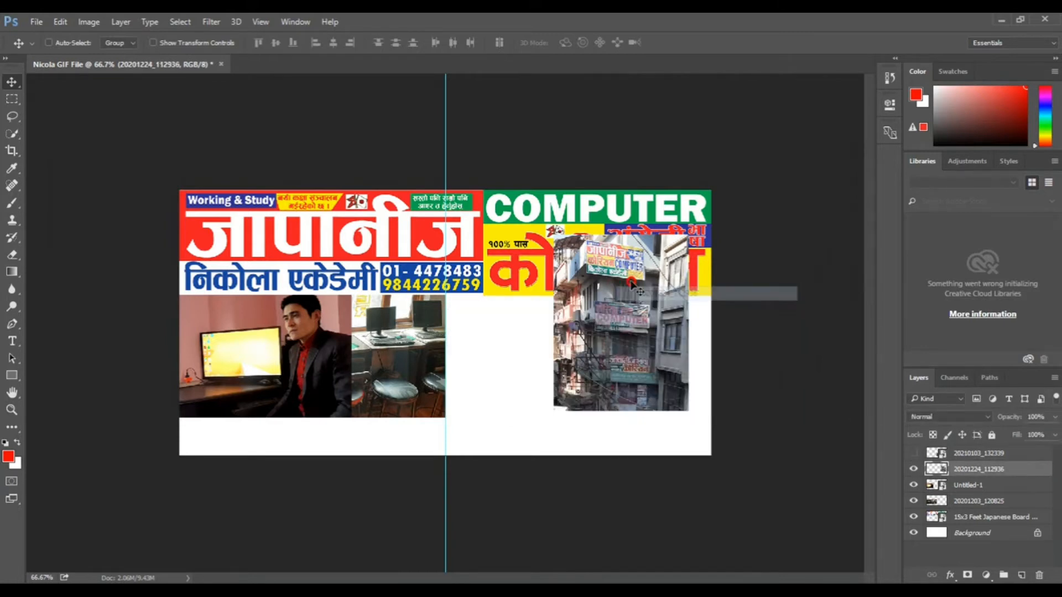
pyautogui.moveTo(633, 284); pyautogui.dragTo(616, 343)
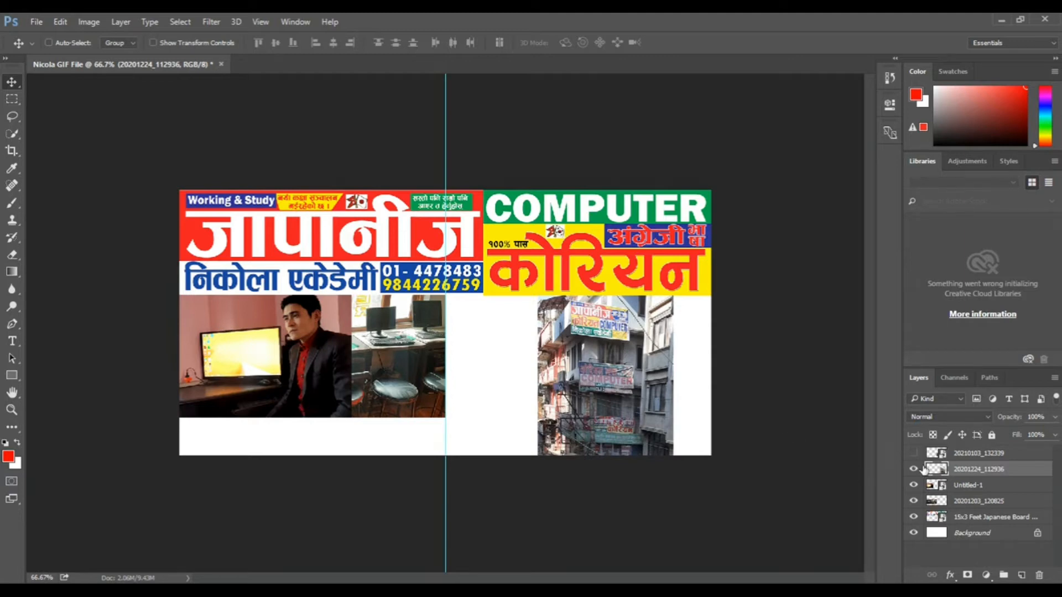
pyautogui.click(908, 453)
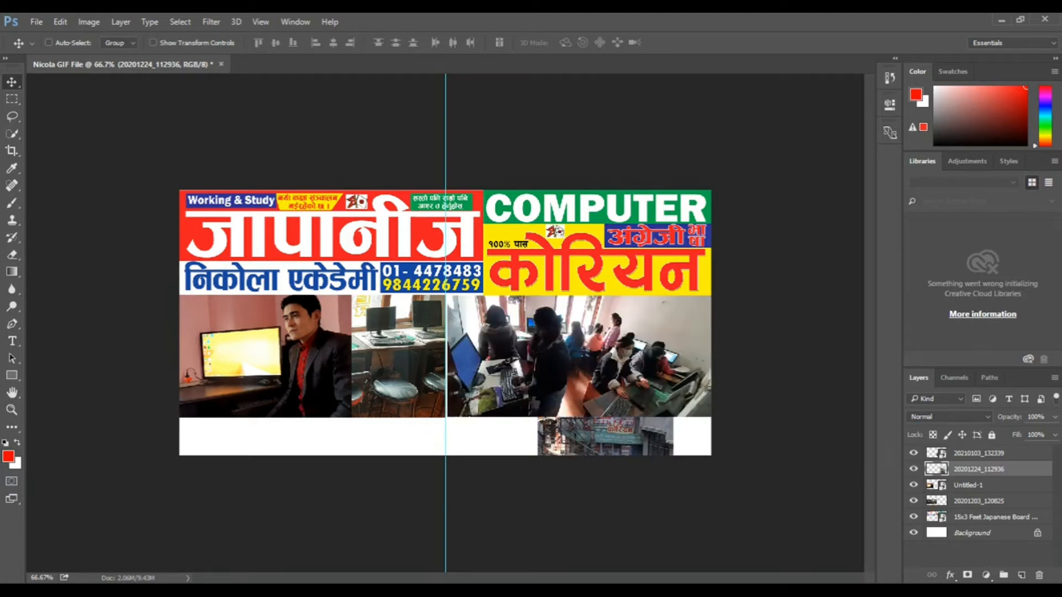
# Step: Place the passport portrait from the GIF Animation folder into the Photoshop document and scale it down to about 74%
pyautogui.hotkey('alt', 'Tab')
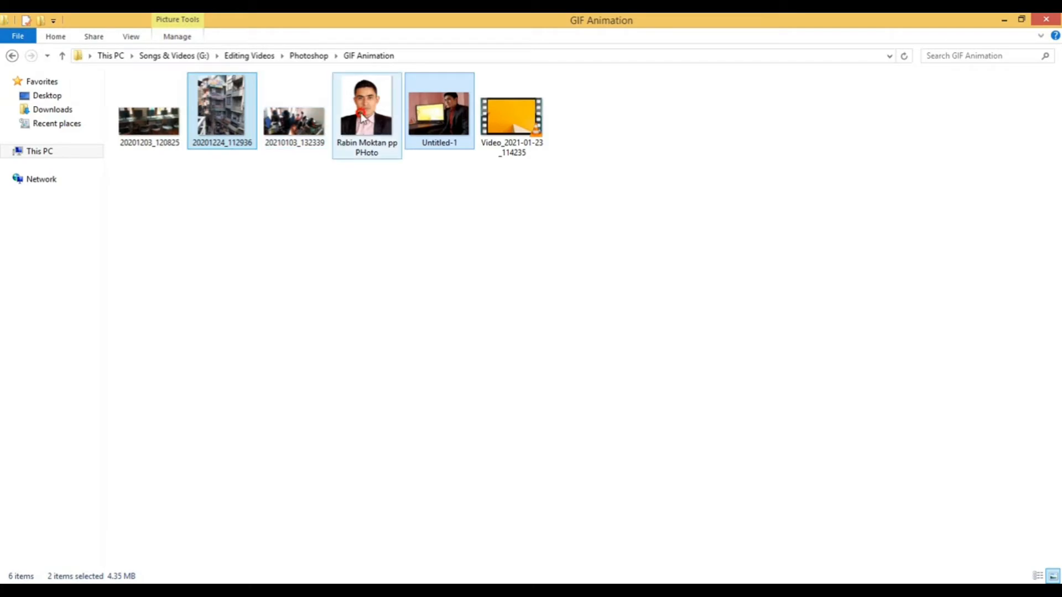
pyautogui.moveTo(362, 116); pyautogui.dragTo(434, 351)
pyautogui.press('Return')
pyautogui.hotkey('ctrl', 't')
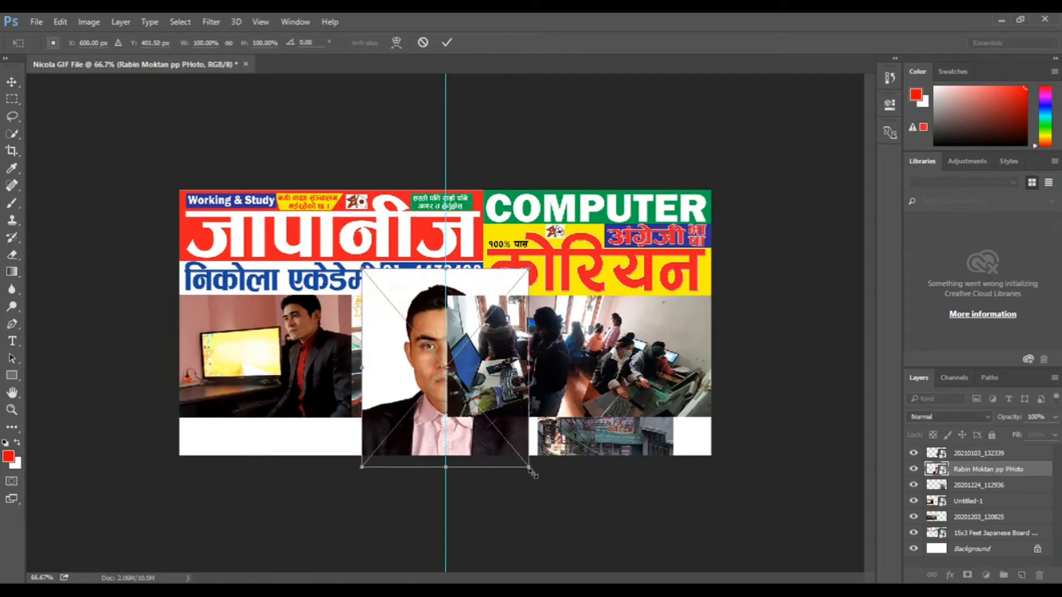
pyautogui.moveTo(529, 470); pyautogui.dragTo(490, 409)
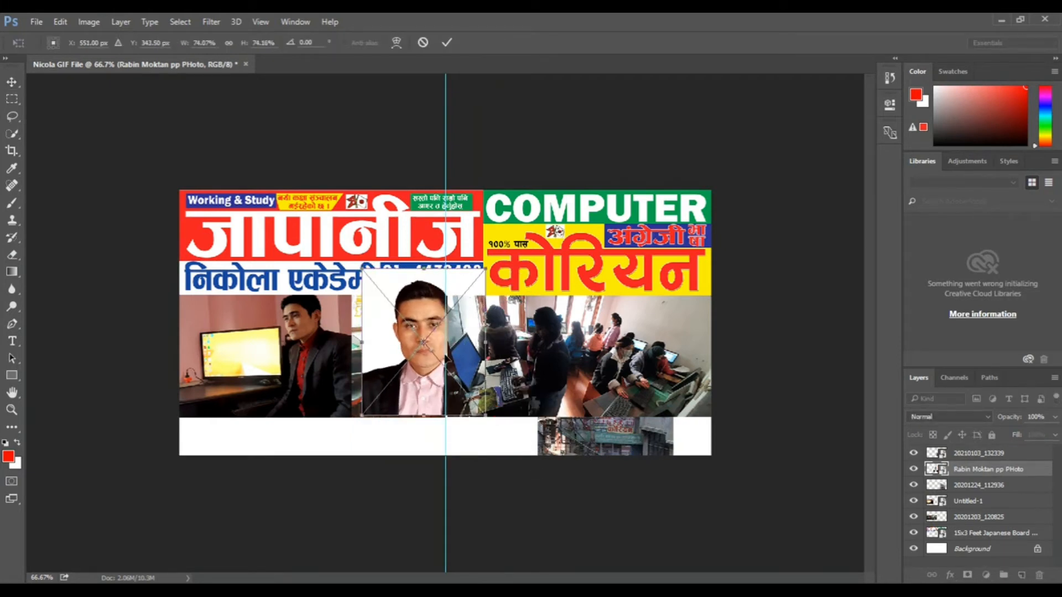
# Step: Position the portrait against the banner's lower edge and shrink it until its lower edge lines up with the neighbouring photos
pyautogui.hotkey('ctrl', '1')
pyautogui.moveTo(388, 284); pyautogui.dragTo(389, 319)
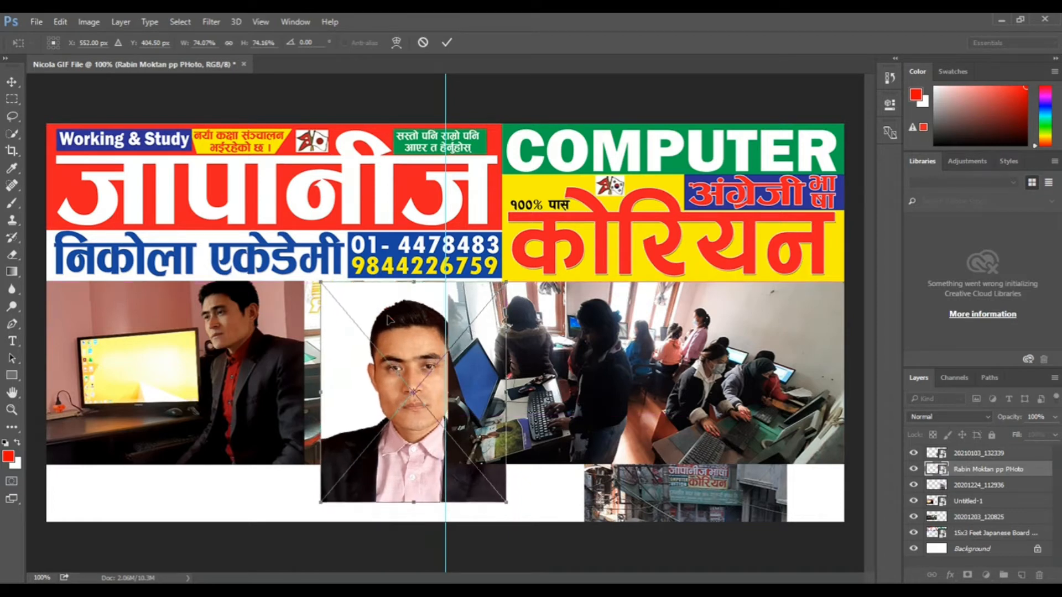
pyautogui.press('Up')
pyautogui.press('Up')
pyautogui.press('Up')
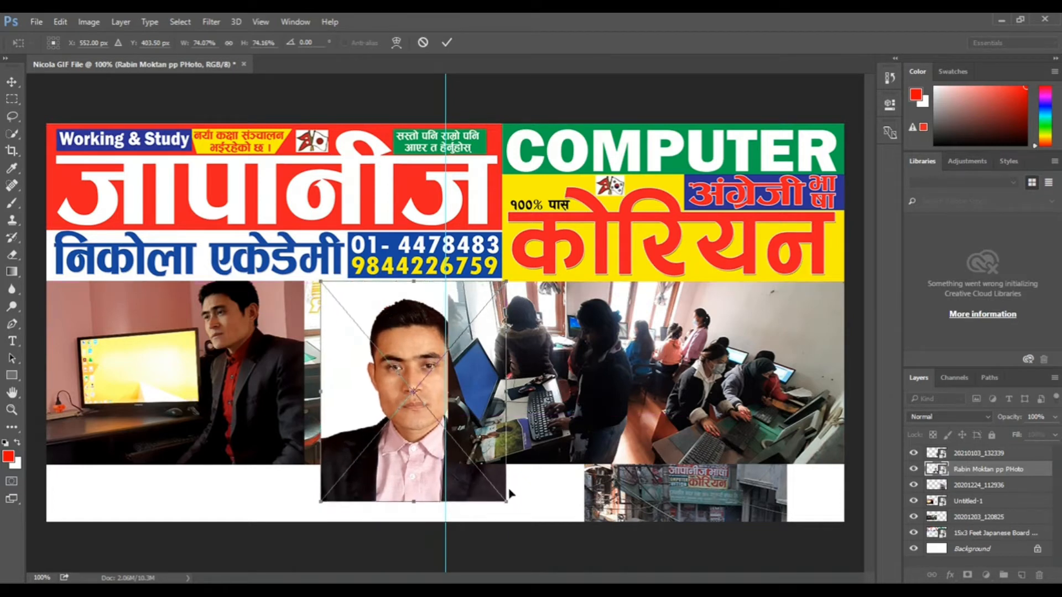
pyautogui.moveTo(503, 495); pyautogui.dragTo(474, 459)
pyautogui.press('Return')
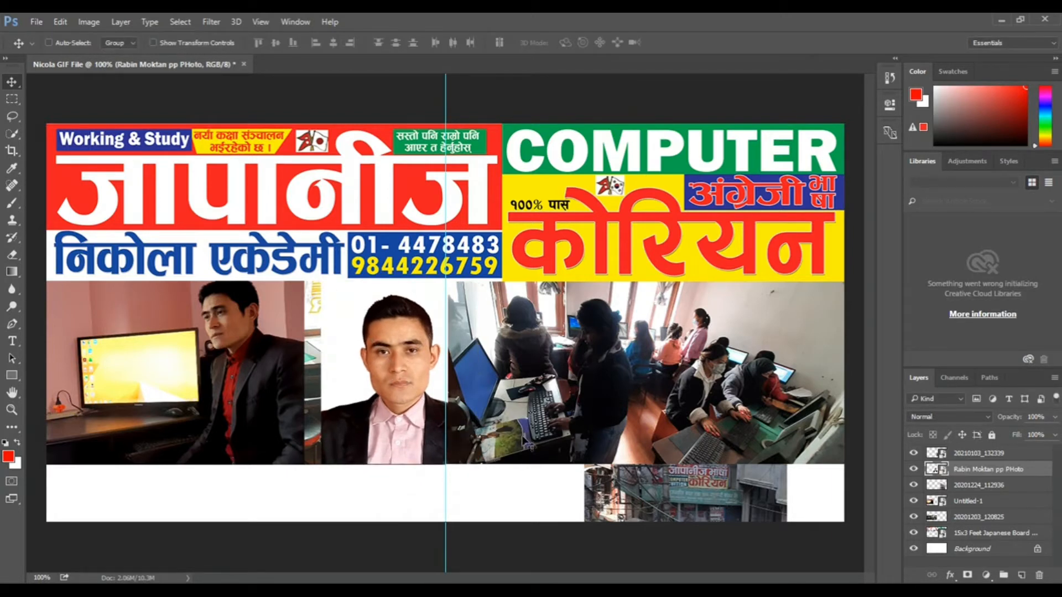
# Step: Toggle the visibility of the portrait and banner layers to check each one's content in the layout
pyautogui.click(912, 471)
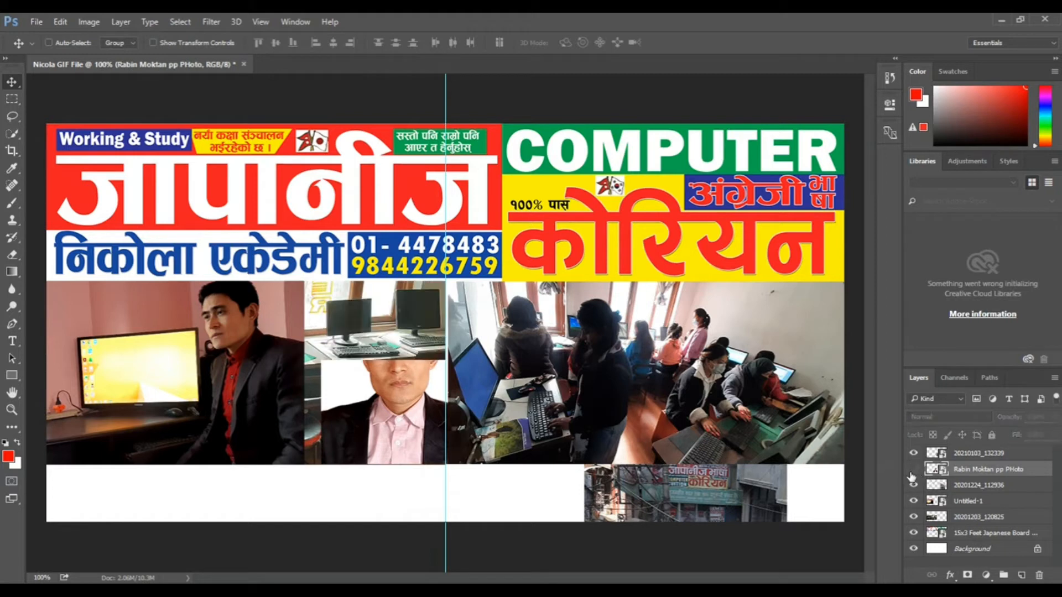
pyautogui.click(913, 471)
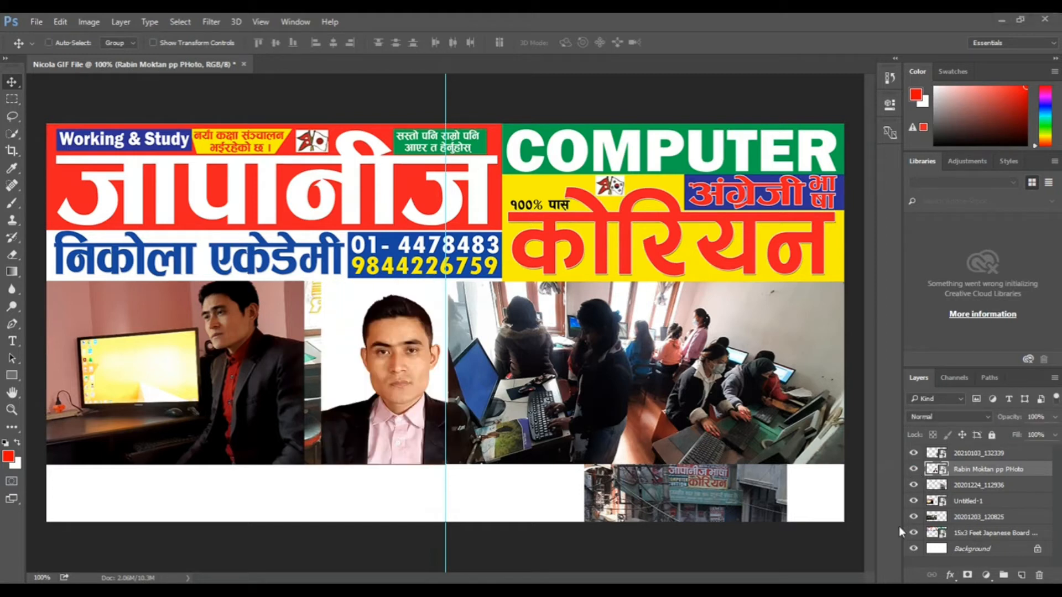
pyautogui.click(913, 533)
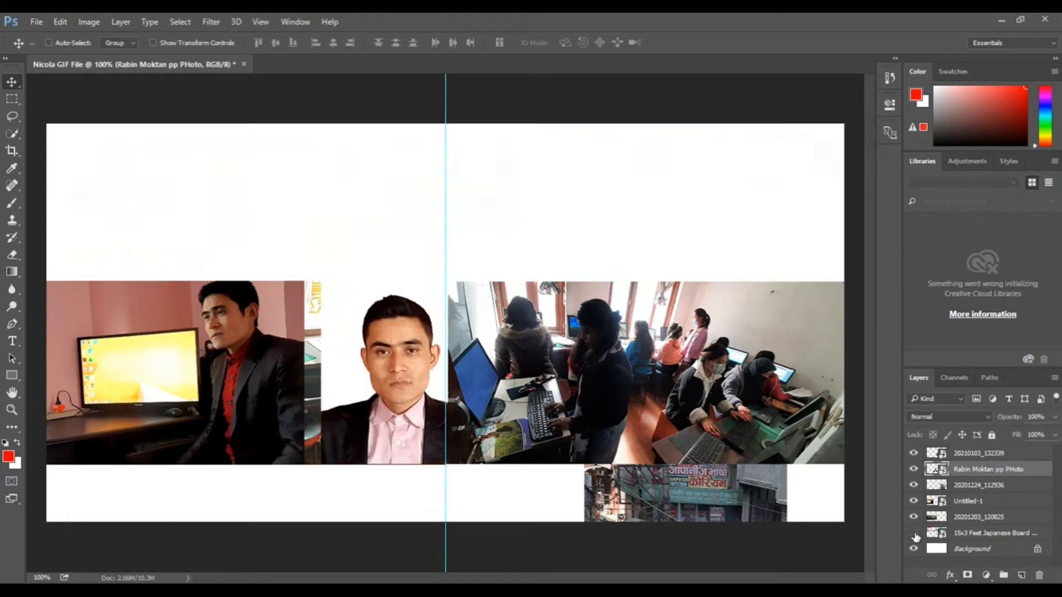
pyautogui.click(913, 533)
pyautogui.click(921, 534)
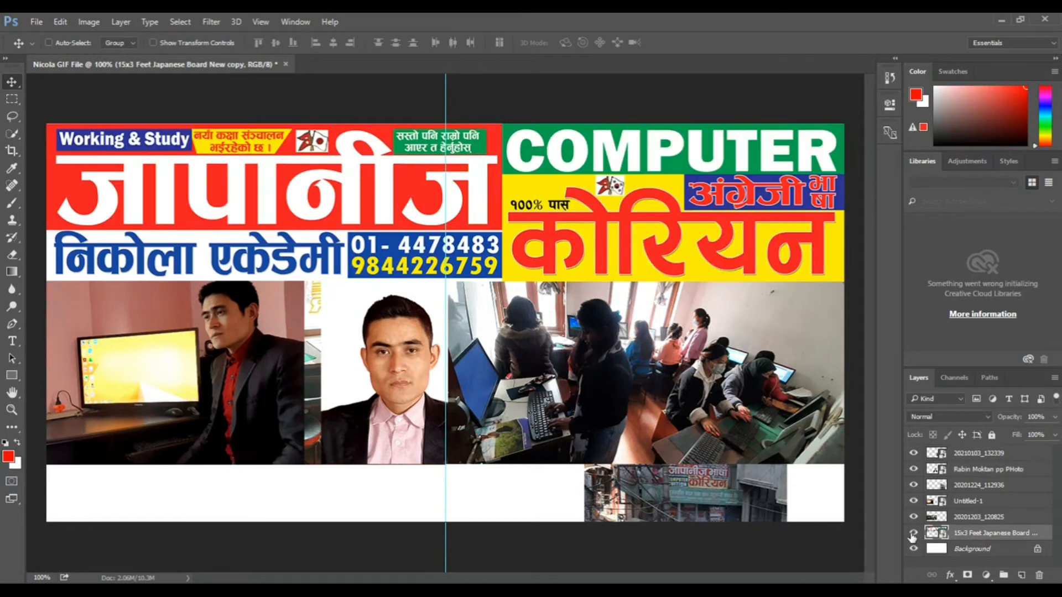
# Step: Delete the strip of the 20201224_112936 building photo that extends below the classroom photo with a rectangular selection, and deselect
pyautogui.rightClick(682, 493)
pyautogui.click(710, 502)
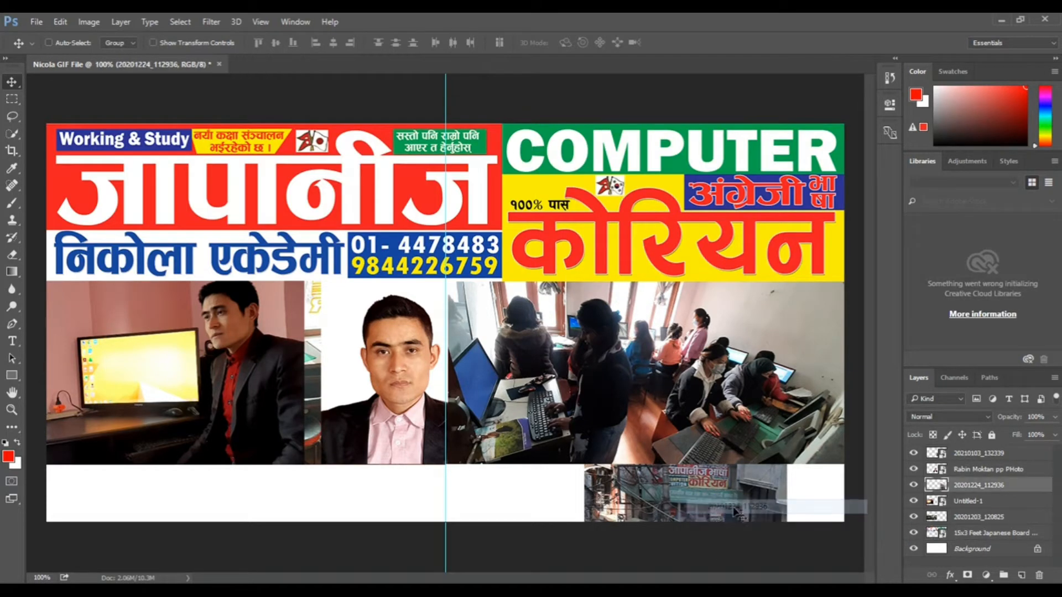
pyautogui.click(914, 485)
pyautogui.click(914, 485)
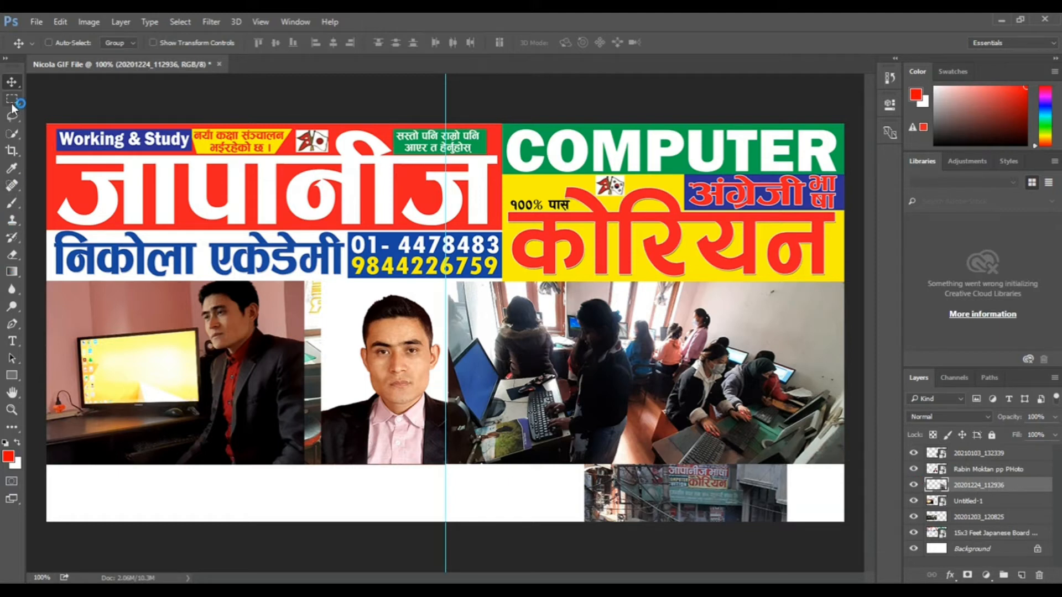
pyautogui.moveTo(12, 100); pyautogui.dragTo(71, 103)
pyautogui.click(70, 103)
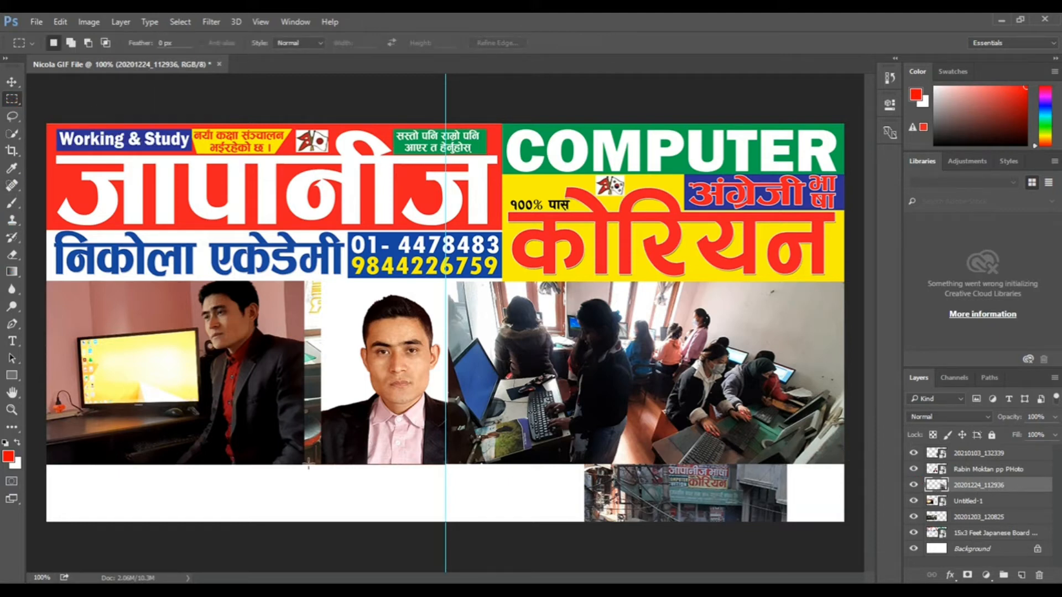
pyautogui.moveTo(385, 465); pyautogui.dragTo(844, 522)
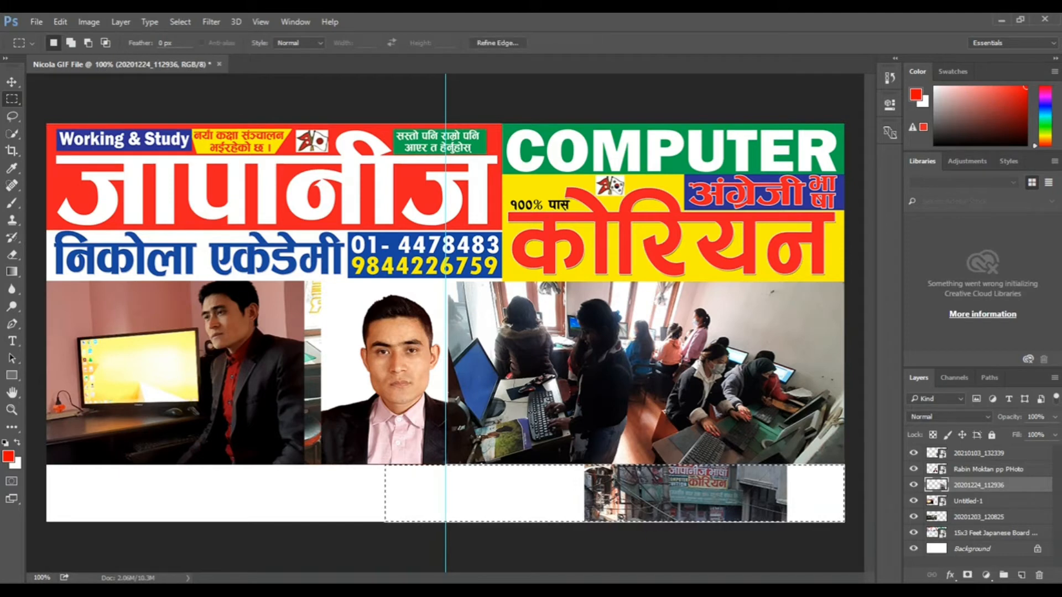
pyautogui.press('Delete')
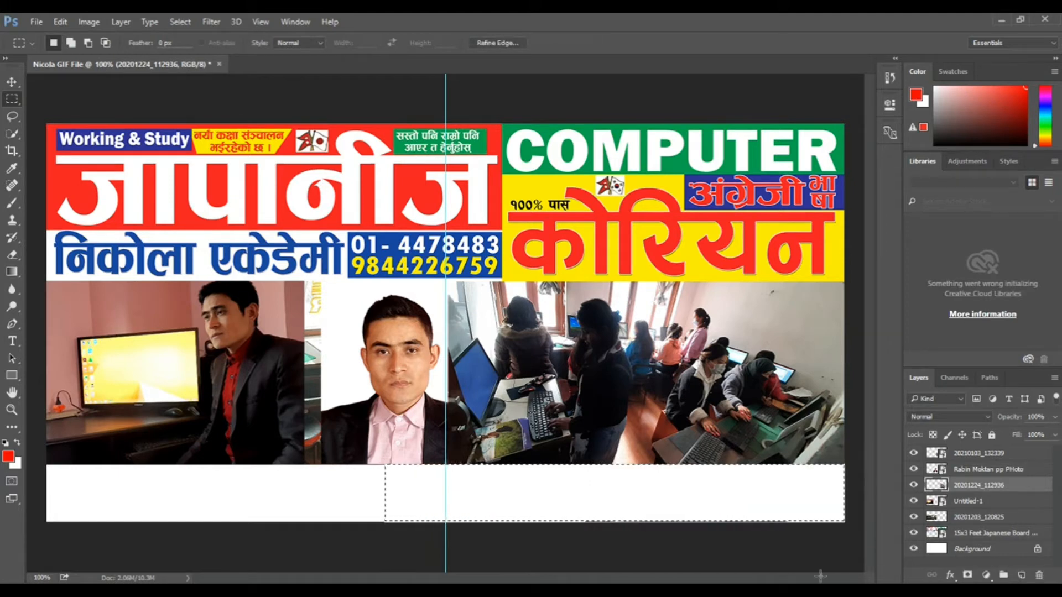
pyautogui.hotkey('ctrl', 'd')
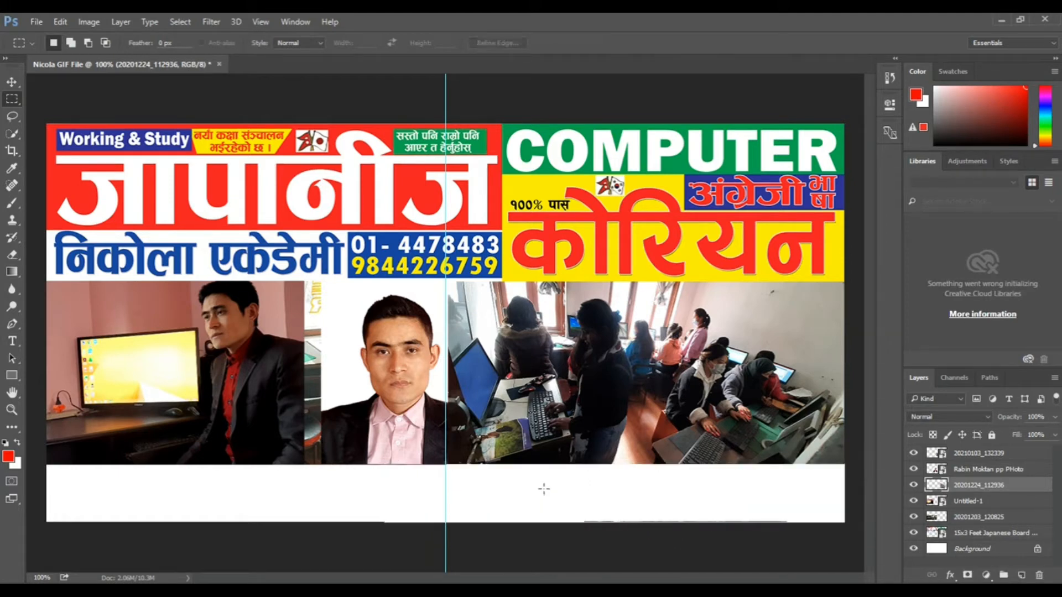
# Step: Select the 15x3 Feet Japanese Board New copy banner layer and hide it
pyautogui.press('v')
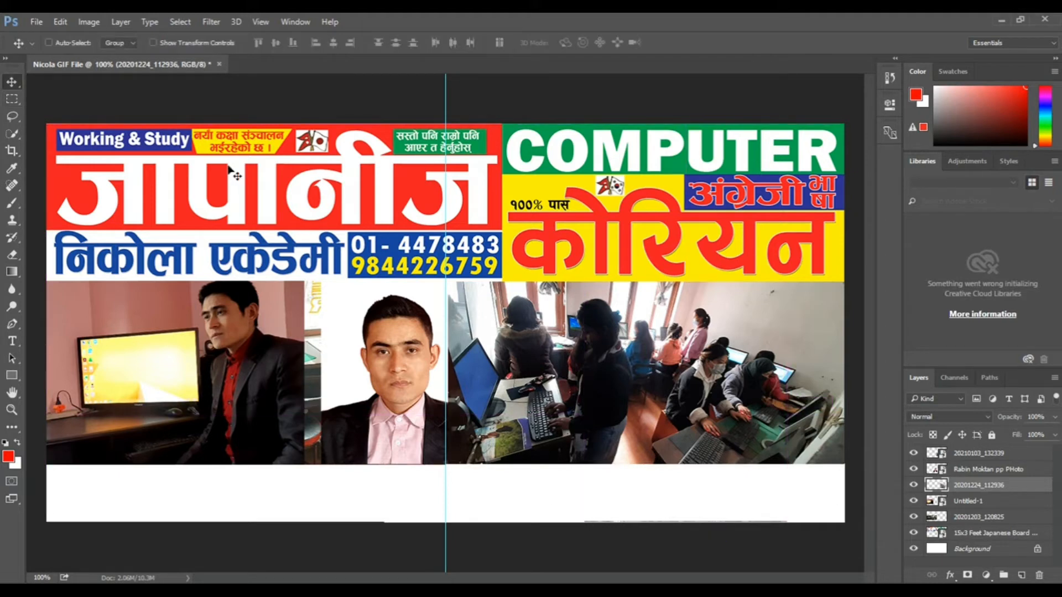
pyautogui.rightClick(248, 174)
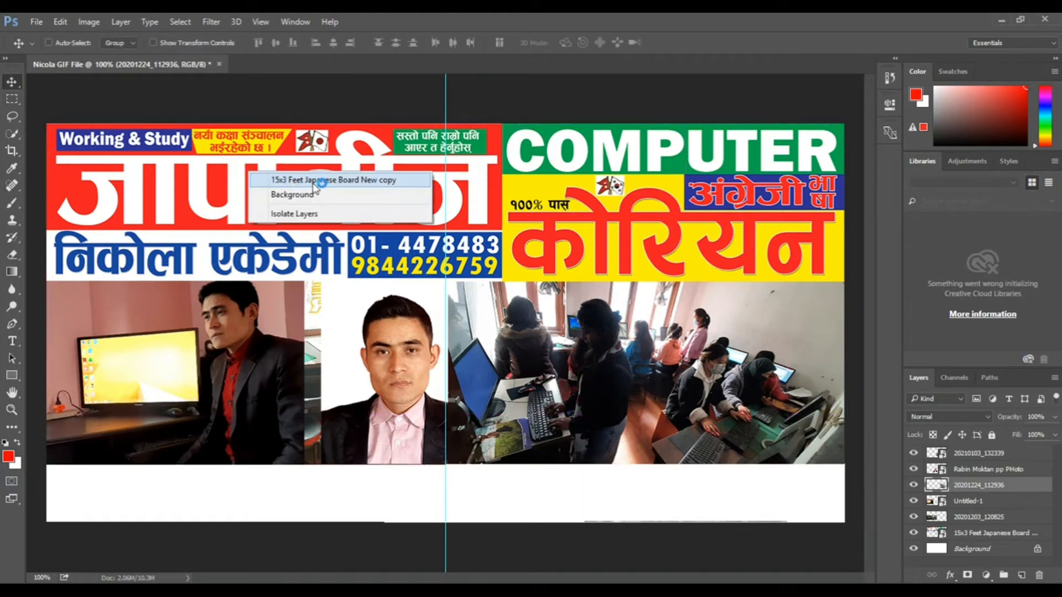
pyautogui.click(319, 180)
pyautogui.click(913, 533)
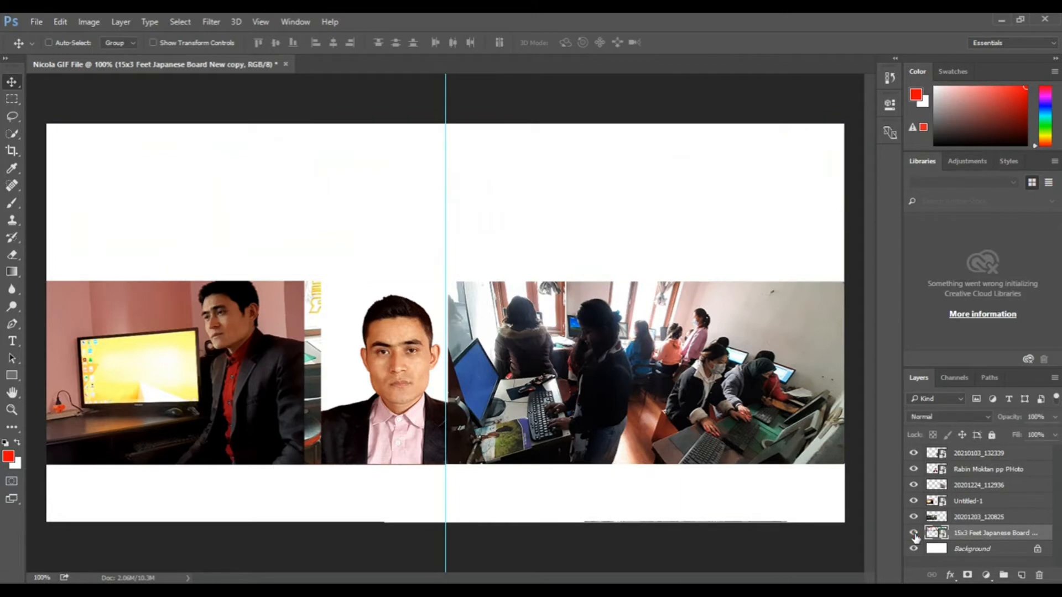
# Step: Show the 15x3 Feet Japanese Board New copy banner layer again and rasterize it
pyautogui.click(914, 533)
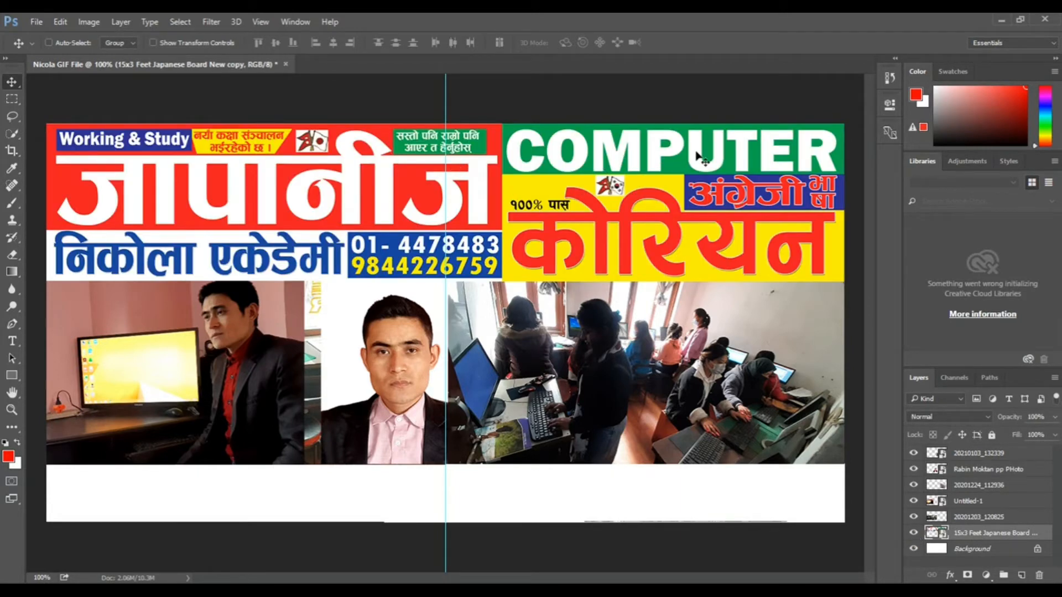
pyautogui.rightClick(1008, 535)
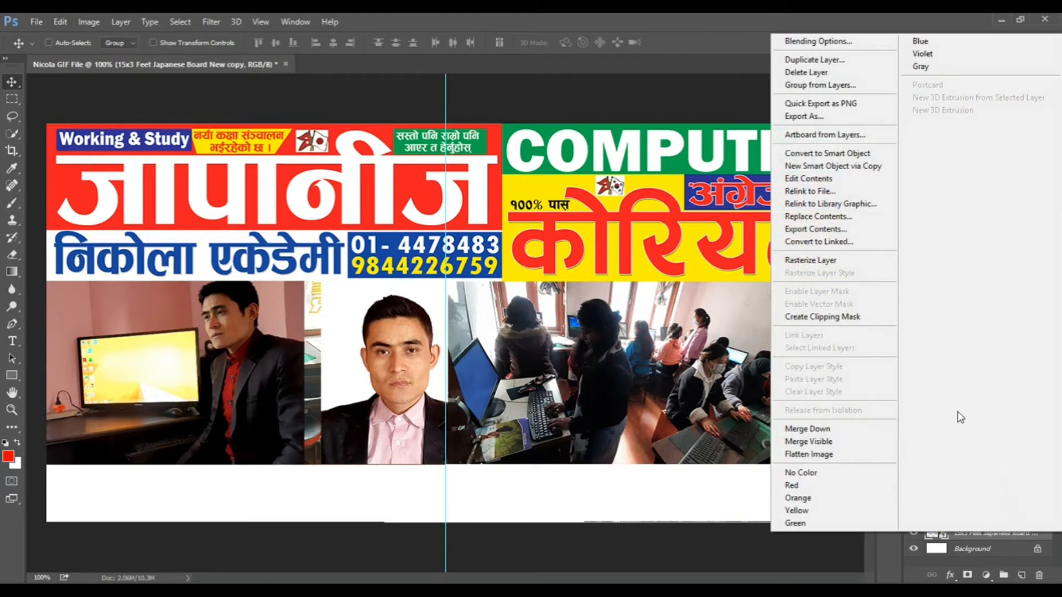
pyautogui.click(831, 268)
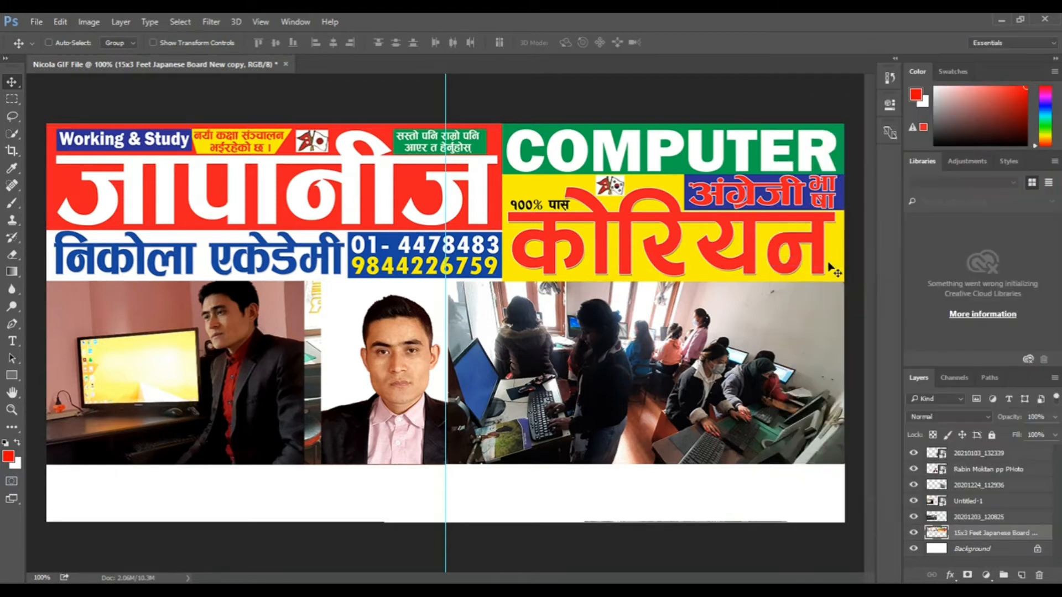
# Step: Draw a rectangular selection around the banner's Japanese section, including the academy name and phone numbers below it
pyautogui.click(15, 100)
pyautogui.click(80, 101)
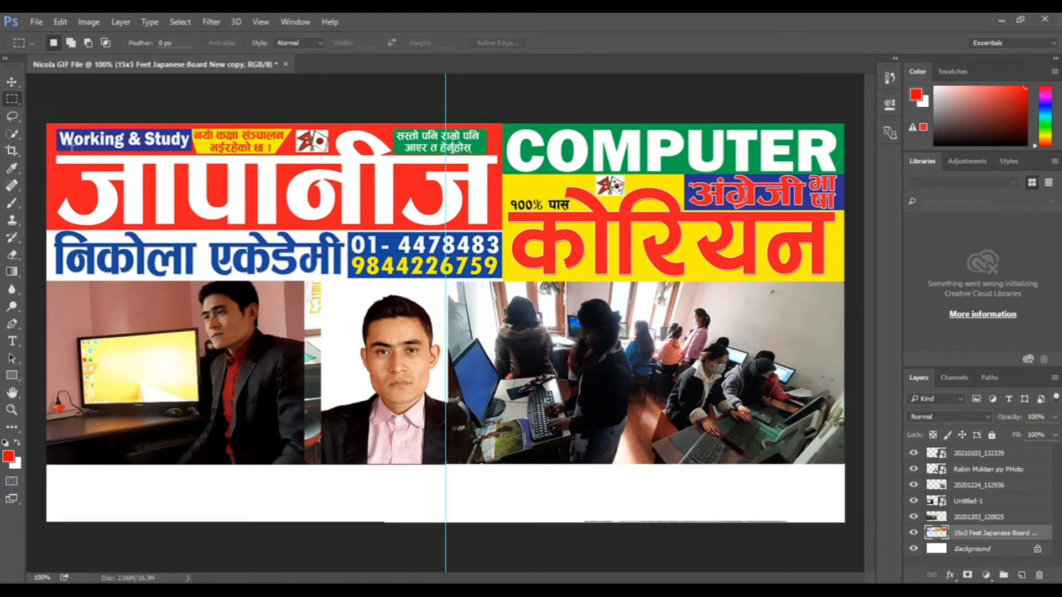
pyautogui.moveTo(46, 123); pyautogui.dragTo(499, 280)
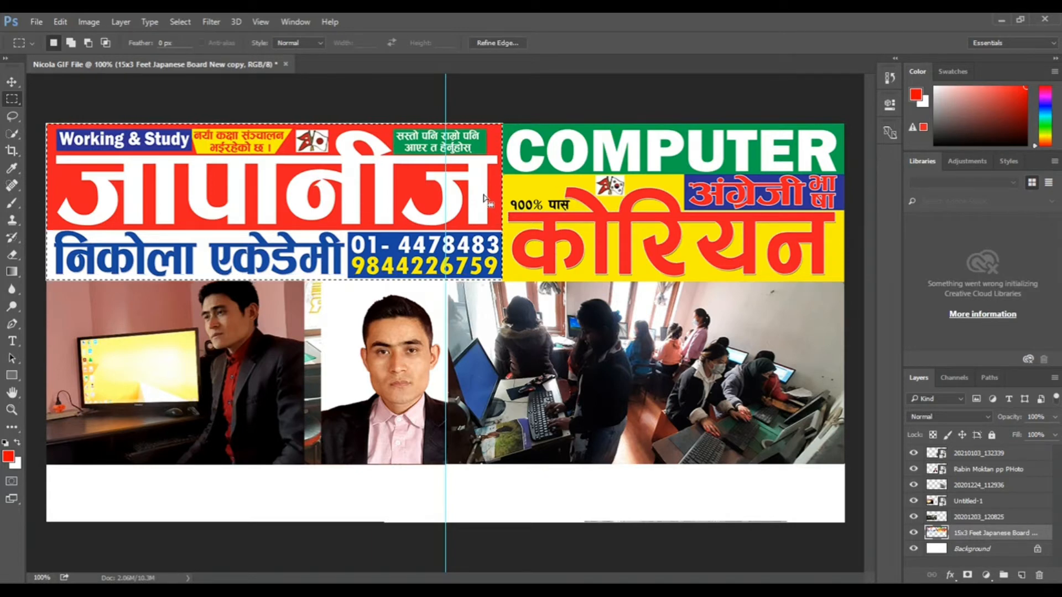
# Step: Transform the selection to 99.85% width and 98.73% height so its right and lower edges fit the Japanese section tightly
pyautogui.moveTo(426, 126); pyautogui.dragTo(595, 249)
pyautogui.moveTo(396, 216); pyautogui.dragTo(463, 198)
pyautogui.moveTo(427, 360); pyautogui.dragTo(519, 200)
pyautogui.moveTo(477, 369); pyautogui.dragTo(610, 313)
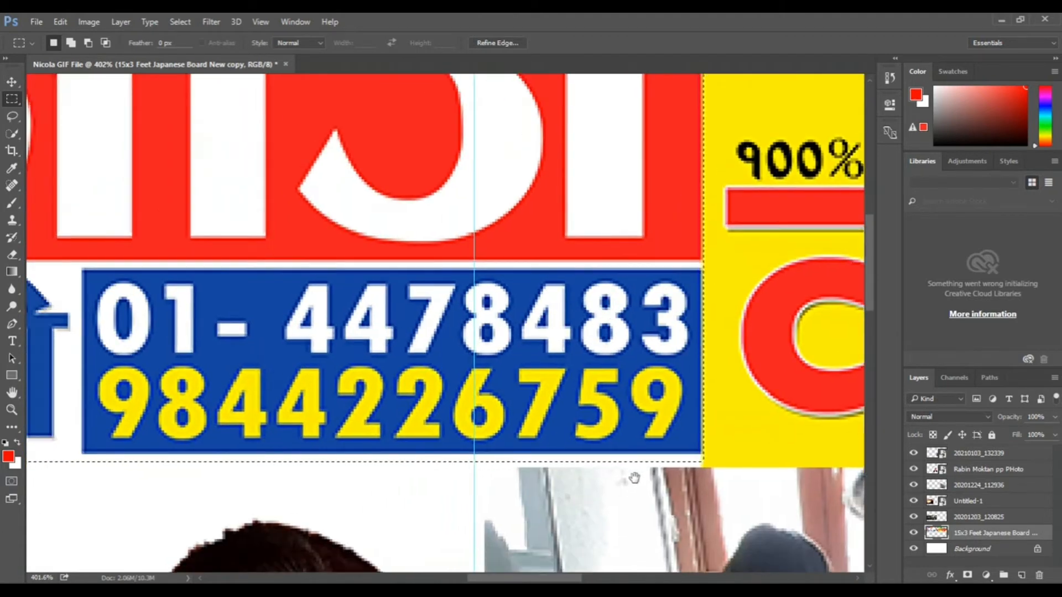
pyautogui.moveTo(580, 457); pyautogui.dragTo(528, 493)
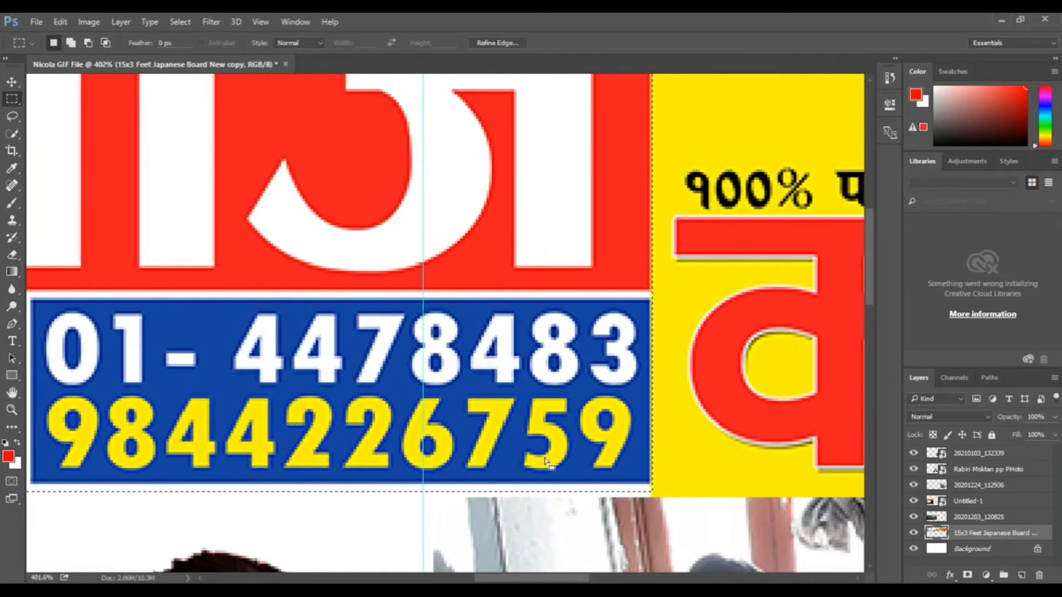
pyautogui.click(181, 23)
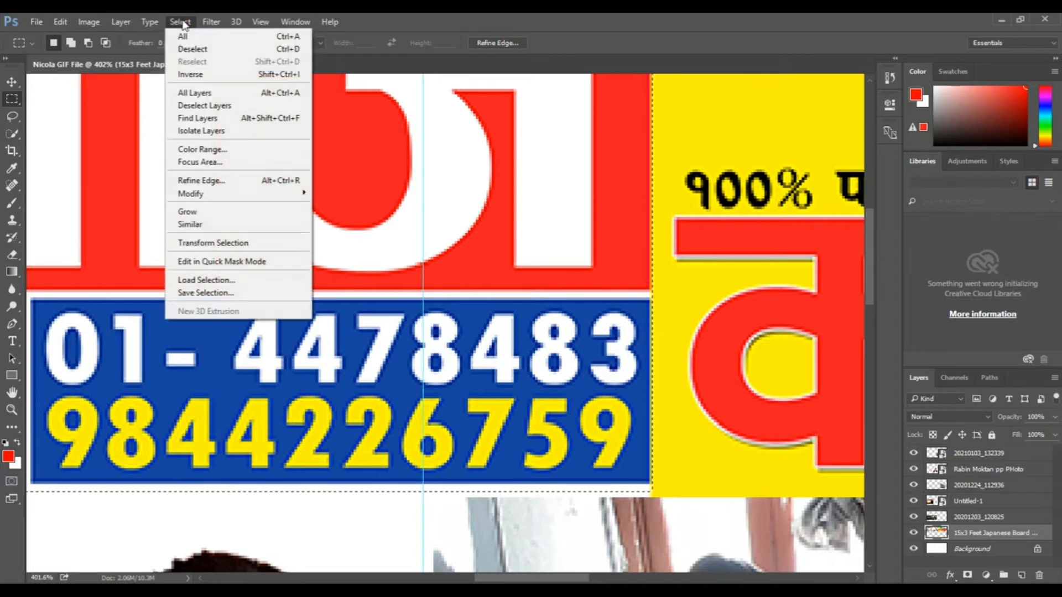
pyautogui.click(242, 244)
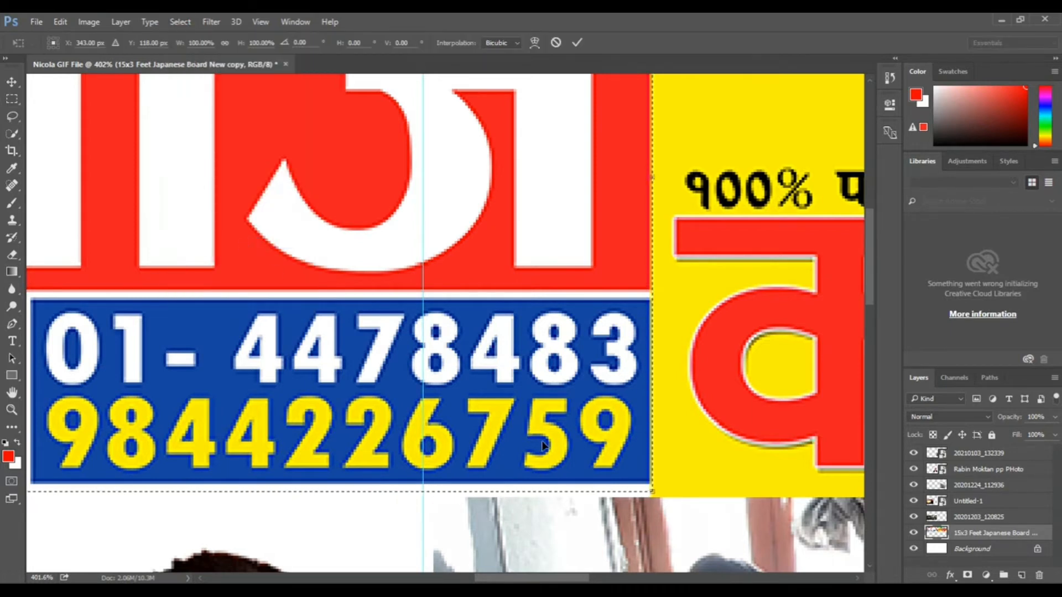
pyautogui.hscroll(-5, 468, 447)
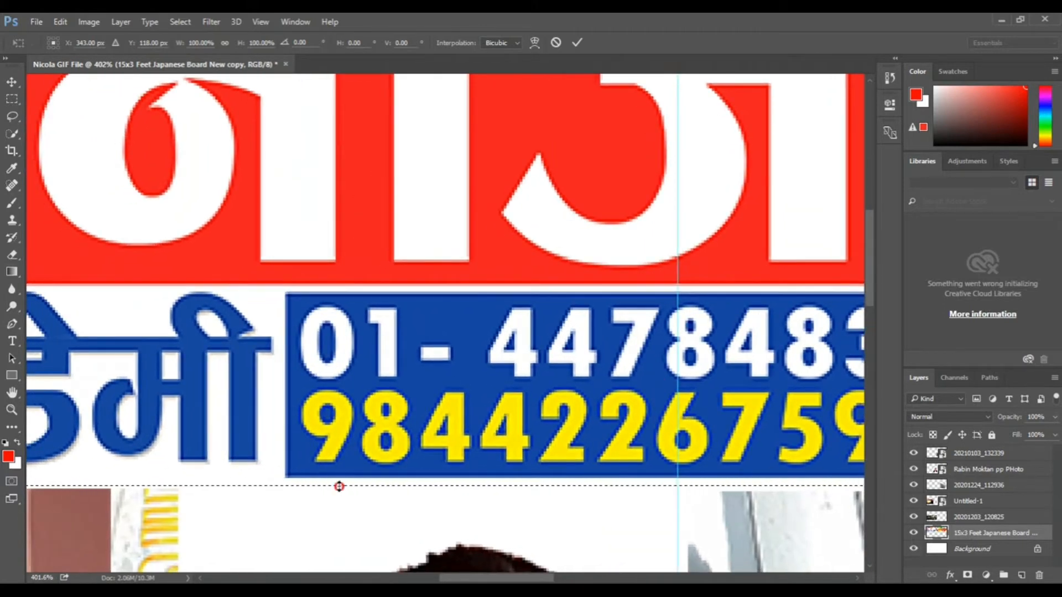
pyautogui.moveTo(339, 486); pyautogui.dragTo(340, 479)
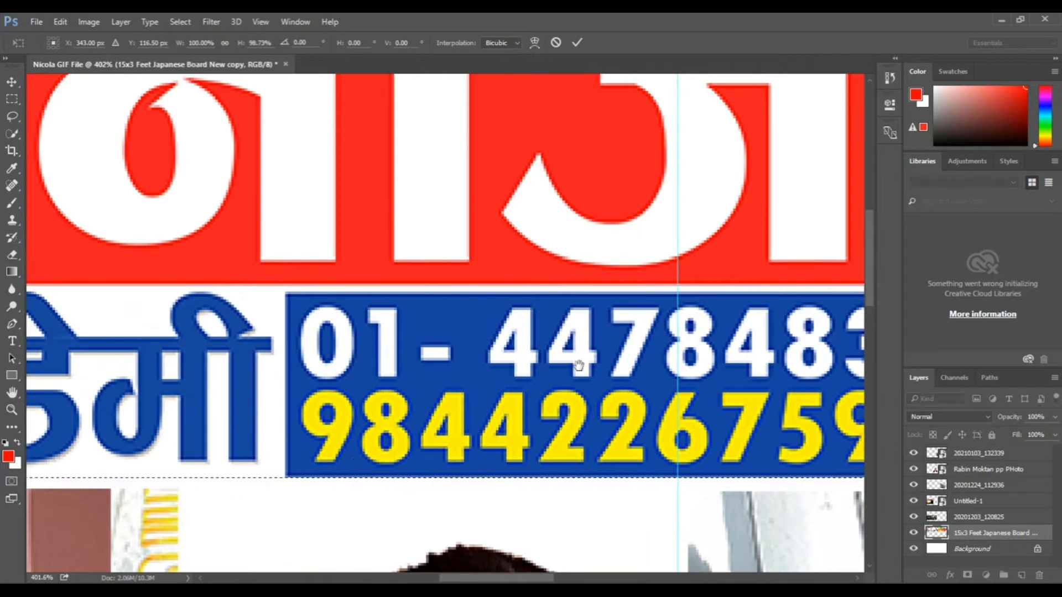
pyautogui.moveTo(825, 292); pyautogui.dragTo(421, 422)
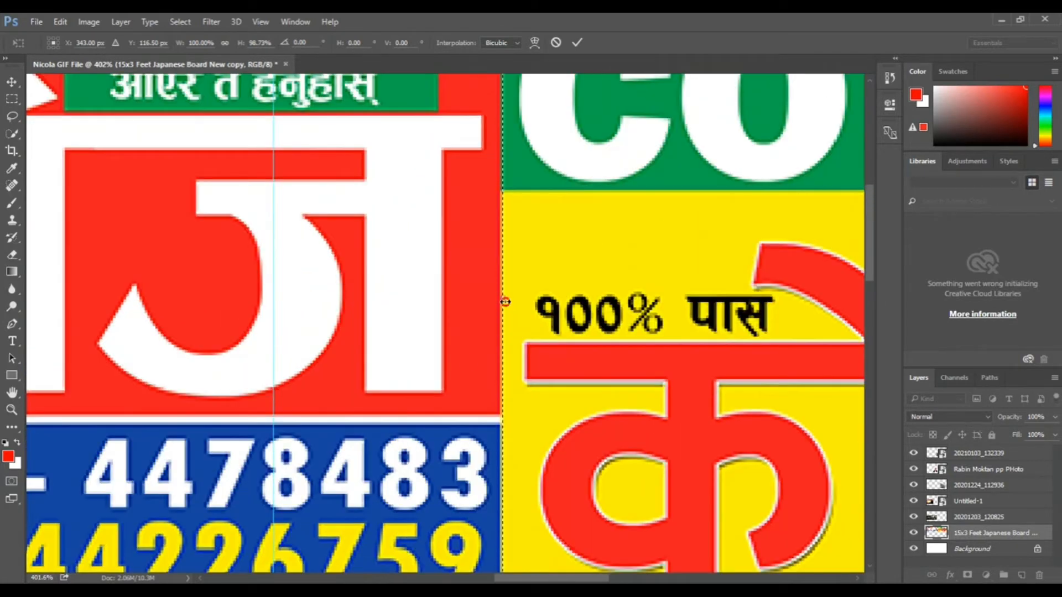
pyautogui.moveTo(503, 300); pyautogui.dragTo(500, 301)
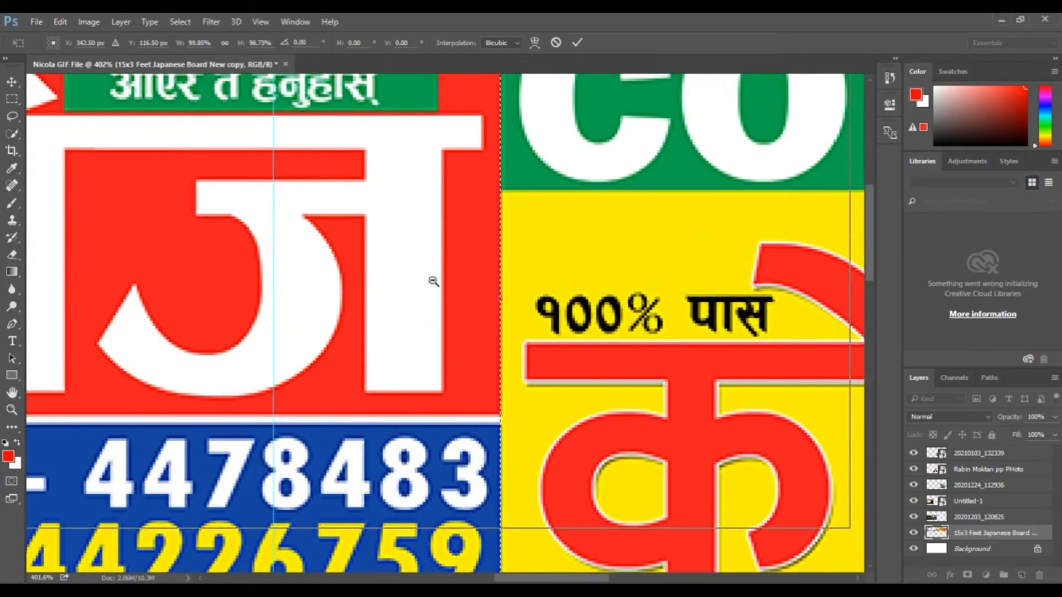
pyautogui.keyDown('alt'); pyautogui.click(434, 281); pyautogui.keyUp('alt')
pyautogui.keyDown('alt'); pyautogui.click(434, 281); pyautogui.keyUp('alt')
pyautogui.keyDown('alt'); pyautogui.click(434, 281); pyautogui.keyUp('alt')
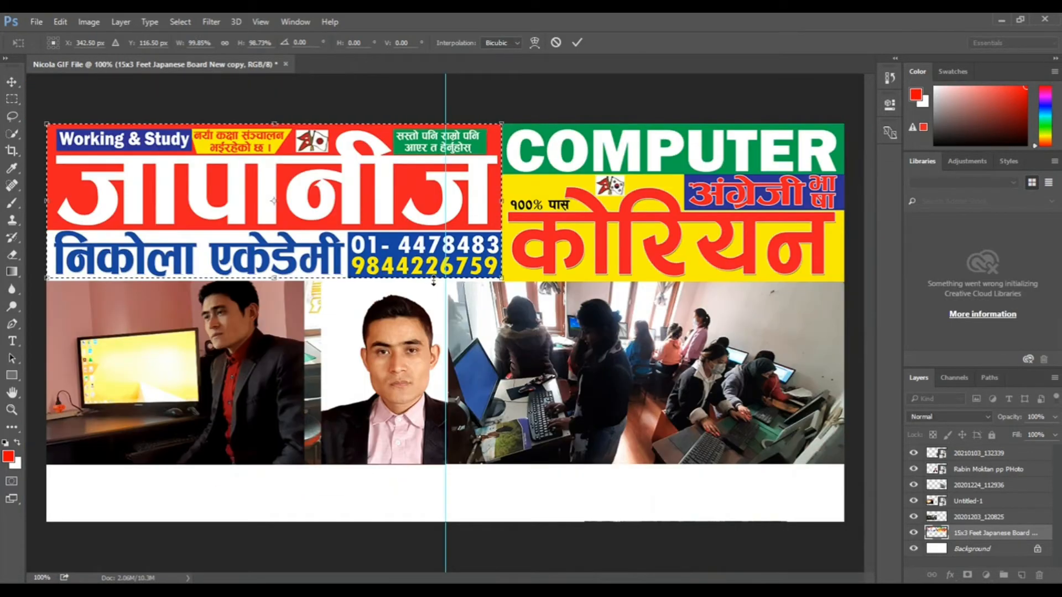
pyautogui.press('Return')
# Step: Cut the selected Japanese section, paste it as its own layer and move it back to its original place beside the COMPUTER block
pyautogui.press('m')
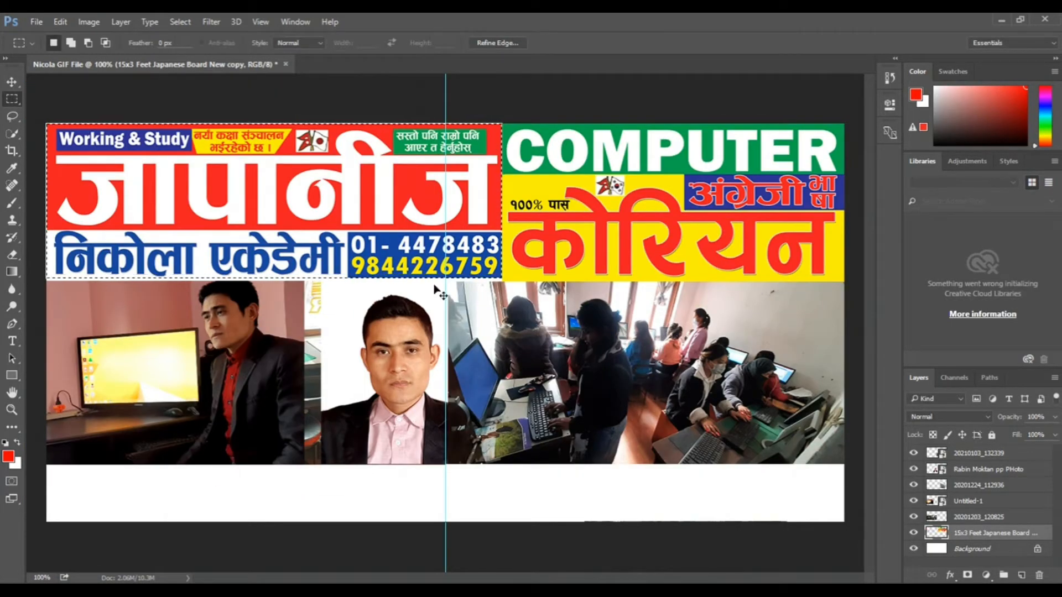
pyautogui.hotkey('ctrl', 'x')
pyautogui.hotkey('ctrl', 'v')
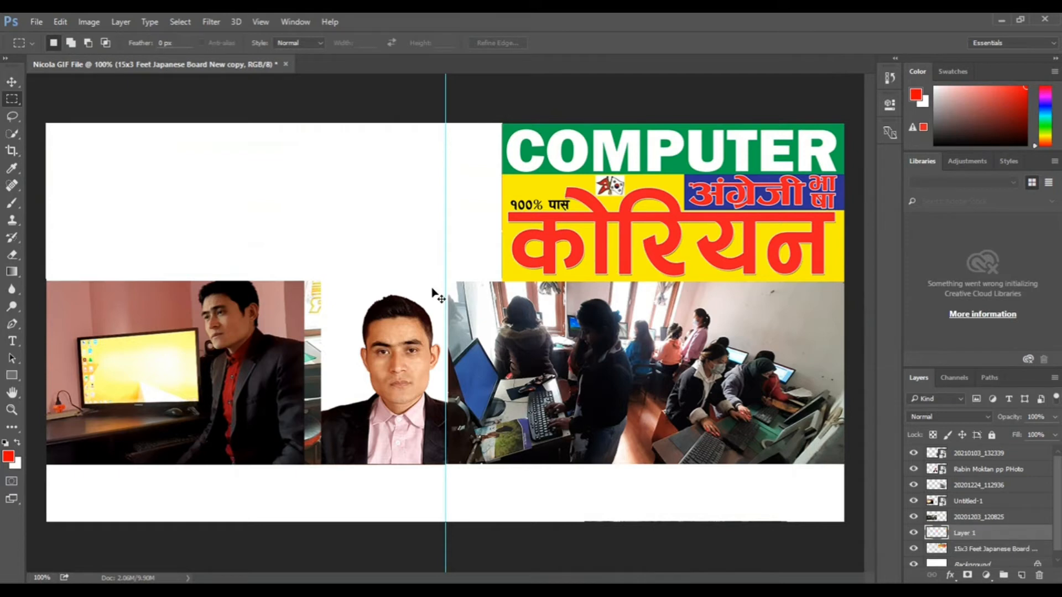
pyautogui.press('v')
pyautogui.moveTo(398, 260); pyautogui.dragTo(222, 138)
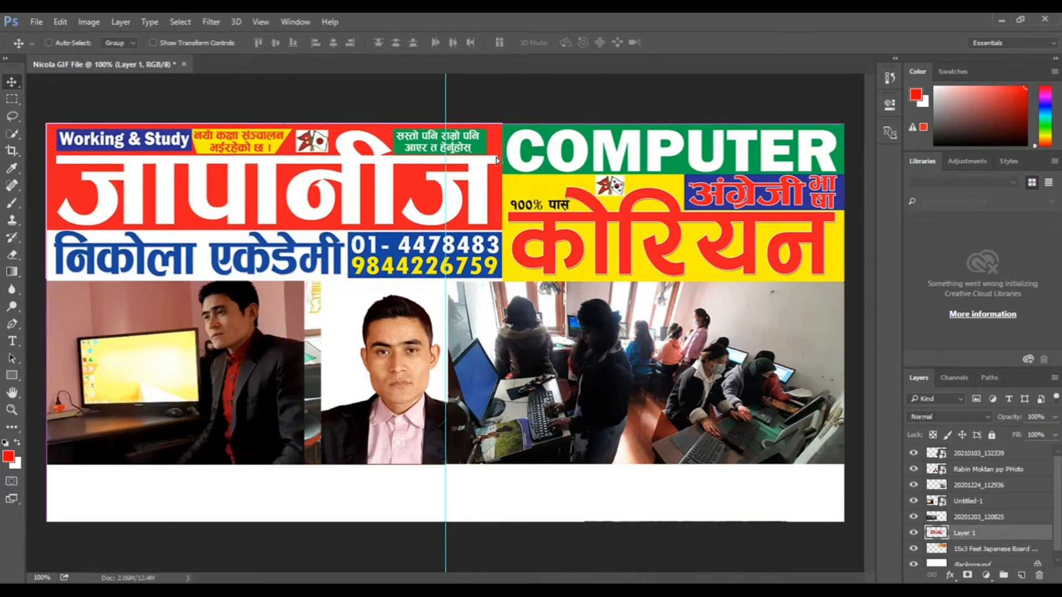
# Step: On the remaining banner layer, draw a rectangular selection around the yellow Korean section and the blue English-language block below COMPUTER
pyautogui.rightClick(559, 147)
pyautogui.click(619, 155)
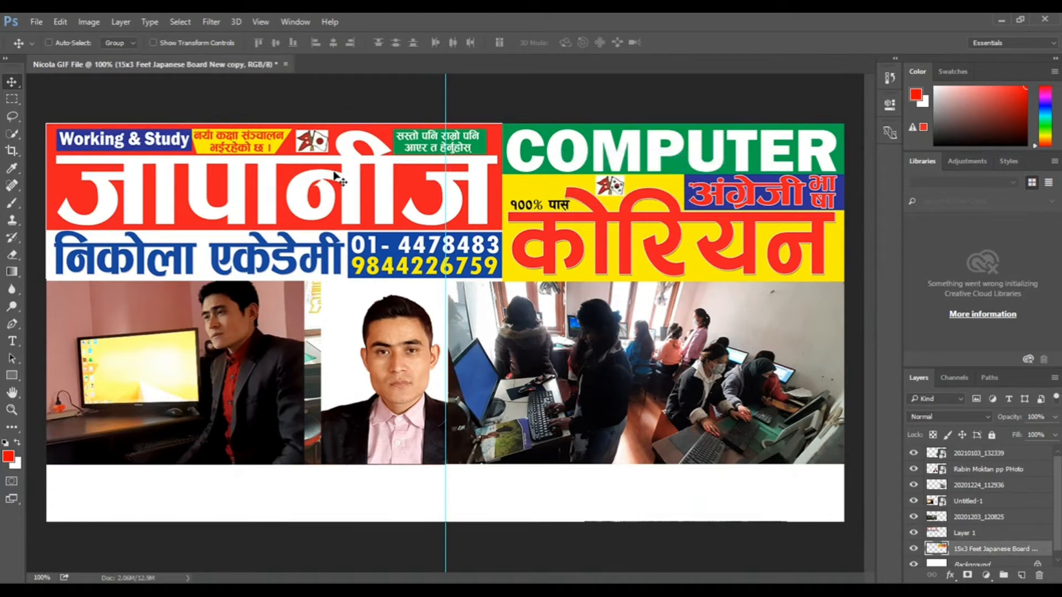
pyautogui.moveTo(14, 102); pyautogui.dragTo(65, 103)
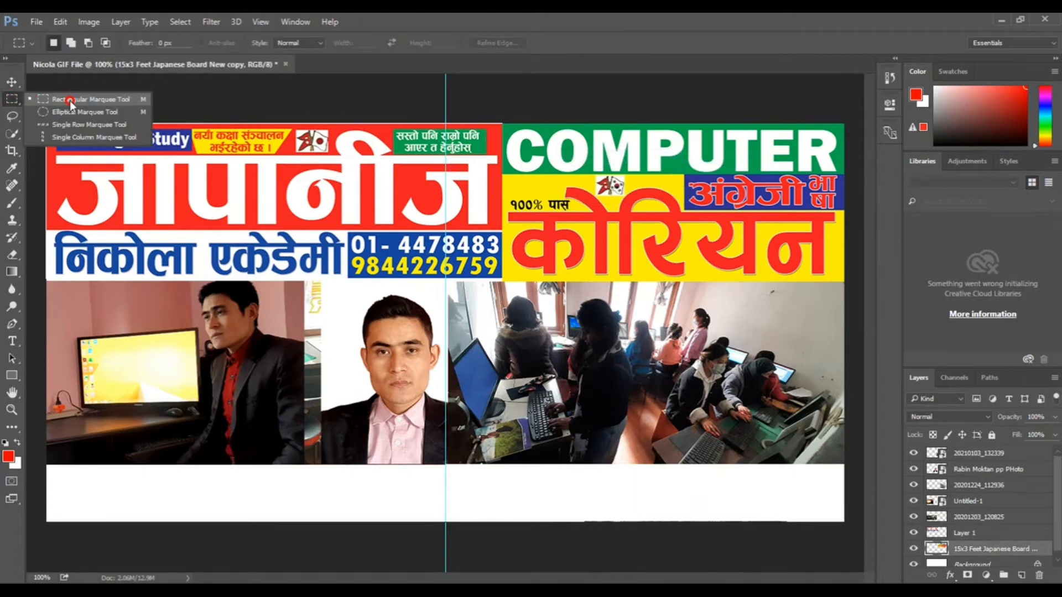
pyautogui.click(70, 102)
pyautogui.hotkey('ctrl', '+')
pyautogui.moveTo(726, 111); pyautogui.dragTo(323, 263)
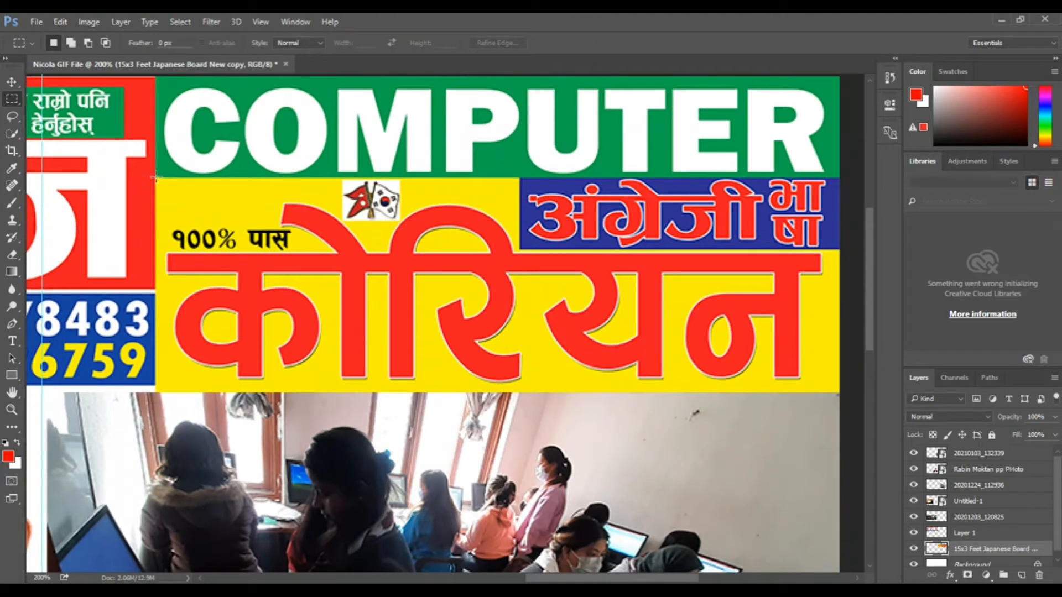
pyautogui.moveTo(154, 176); pyautogui.dragTo(864, 395)
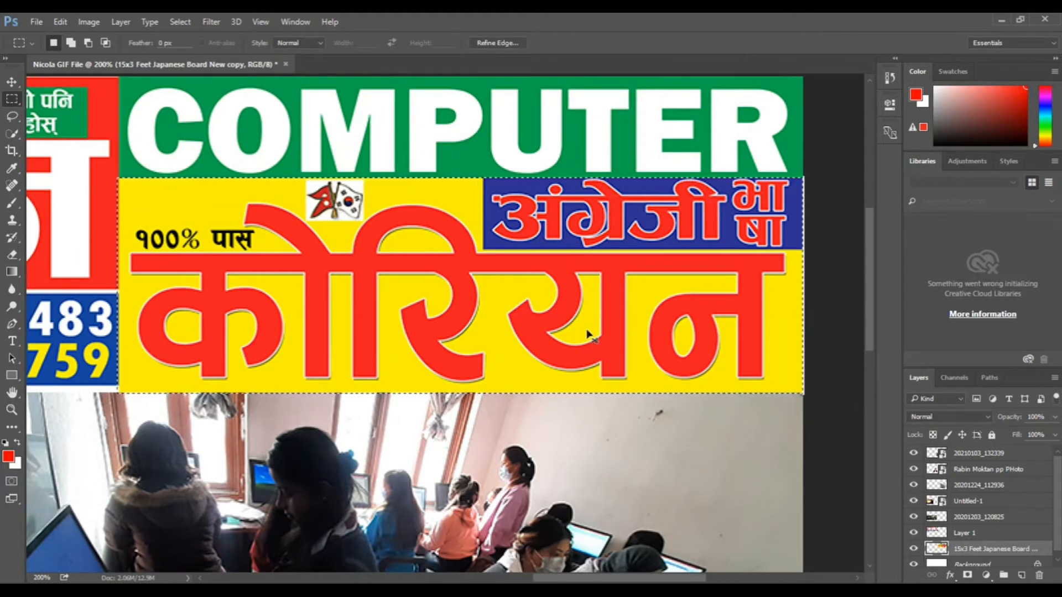
# Step: Cut the selected Korean and English-language section, paste it as a separate layer and align it directly below the COMPUTER strip
pyautogui.hotkey('ctrl', 'x')
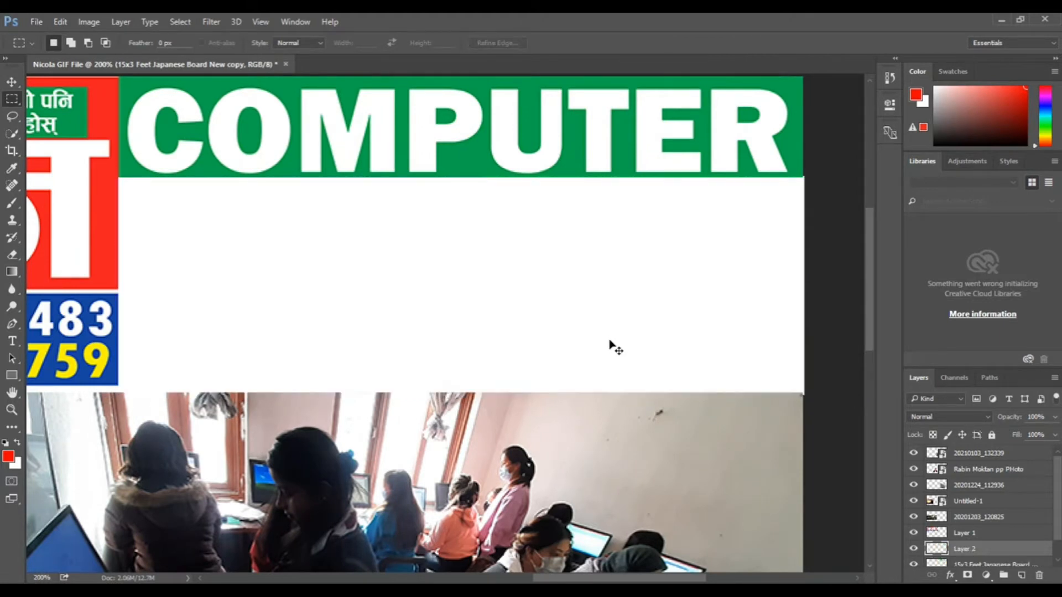
pyautogui.hotkey('ctrl', 'v')
pyautogui.press('v')
pyautogui.moveTo(491, 258); pyautogui.dragTo(487, 227)
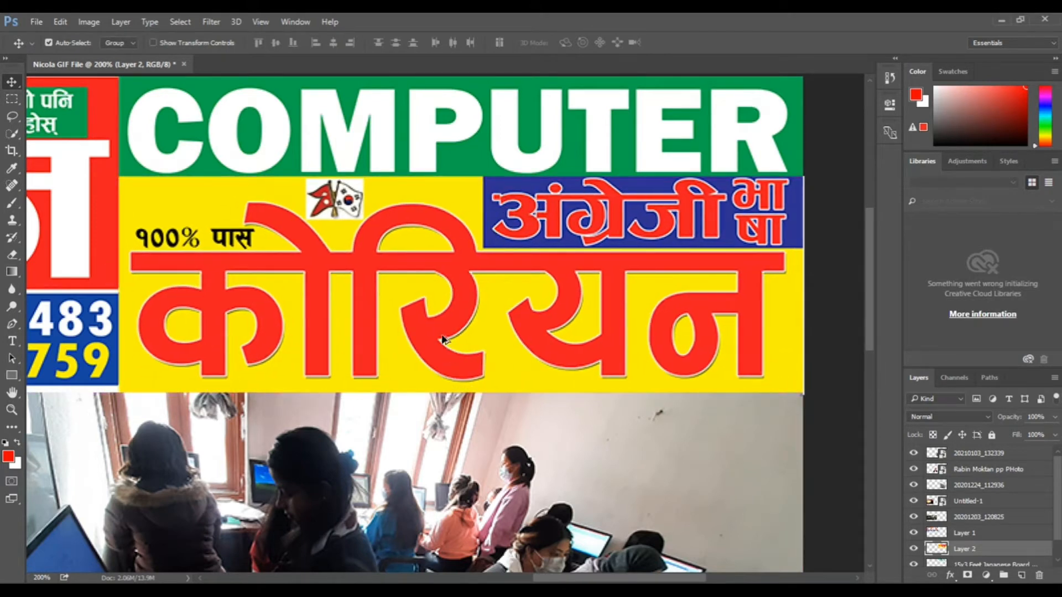
pyautogui.hotkey('ctrl', '-')
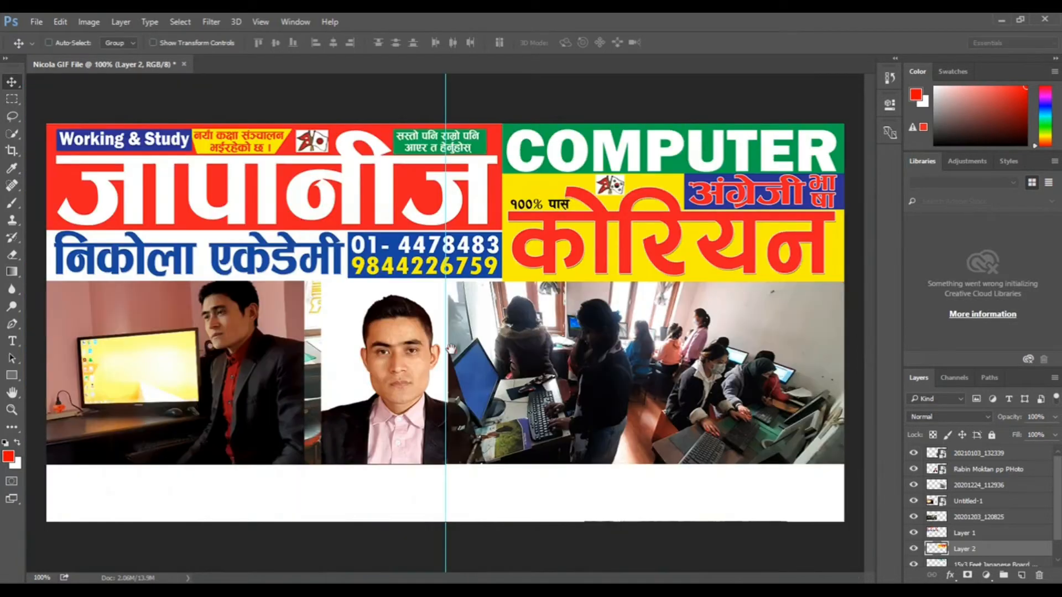
# Step: Select the Japanese section's layer and toggle its visibility to check what it contains
pyautogui.rightClick(245, 255)
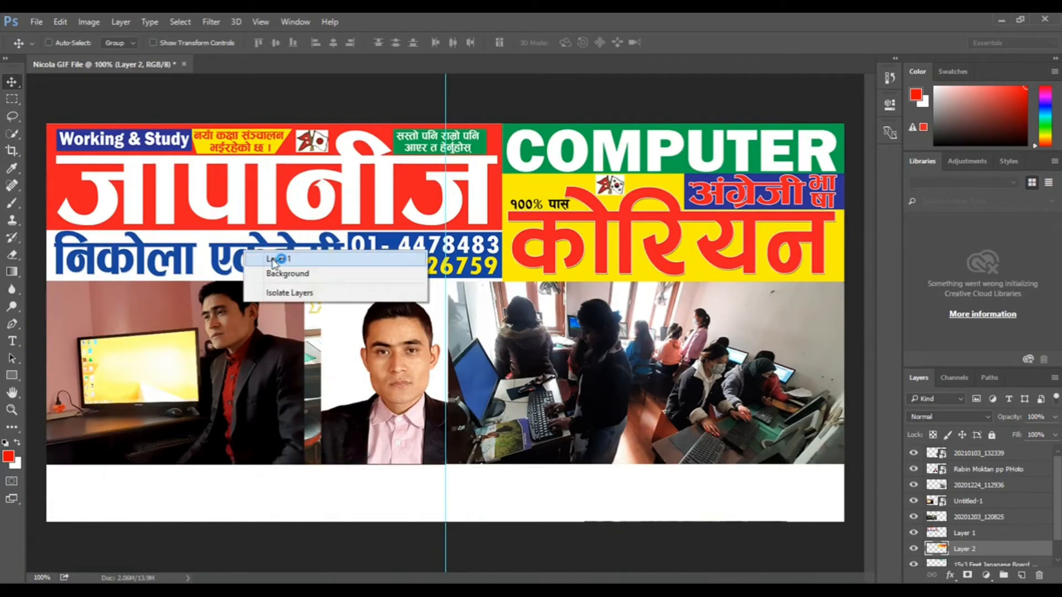
pyautogui.click(270, 258)
pyautogui.click(913, 533)
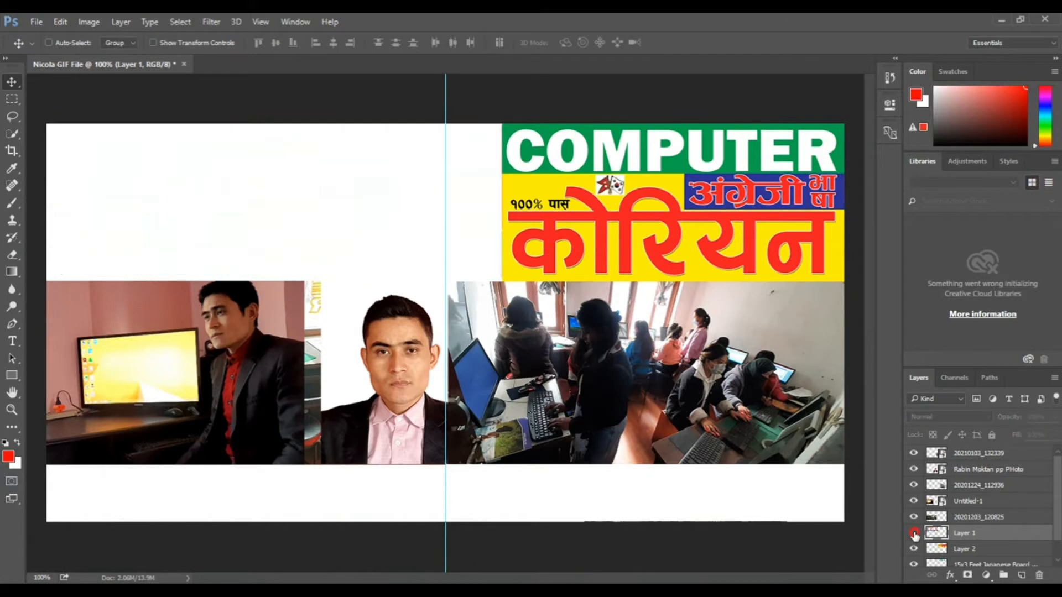
pyautogui.click(913, 533)
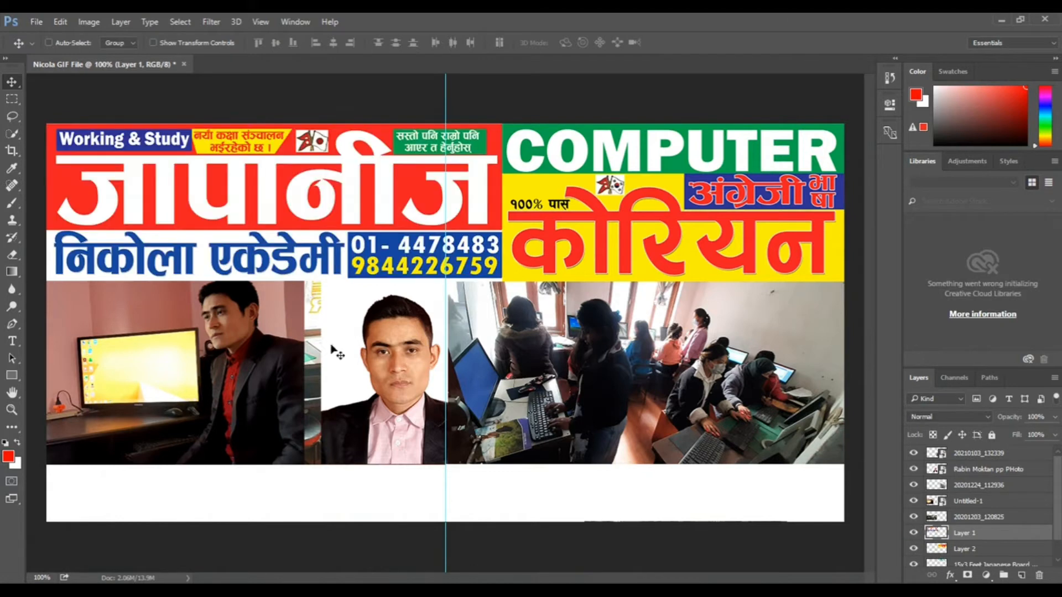
# Step: Draw a rectangular selection around the academy name and phone number strip below the red Japanese heading
pyautogui.click(11, 99)
pyautogui.rightClick(11, 99)
pyautogui.click(78, 102)
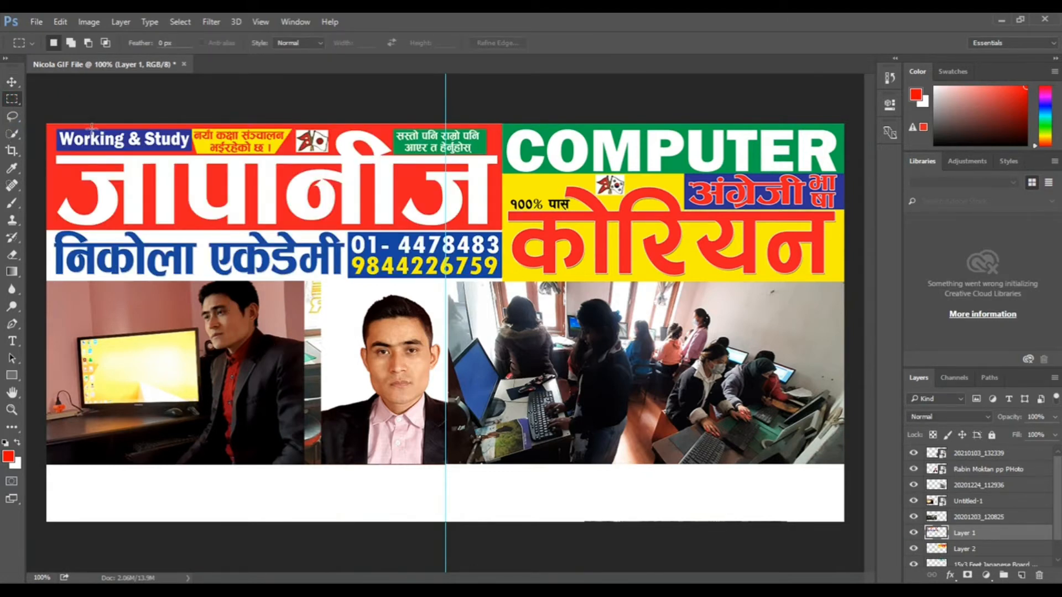
pyautogui.moveTo(29, 215); pyautogui.dragTo(539, 310)
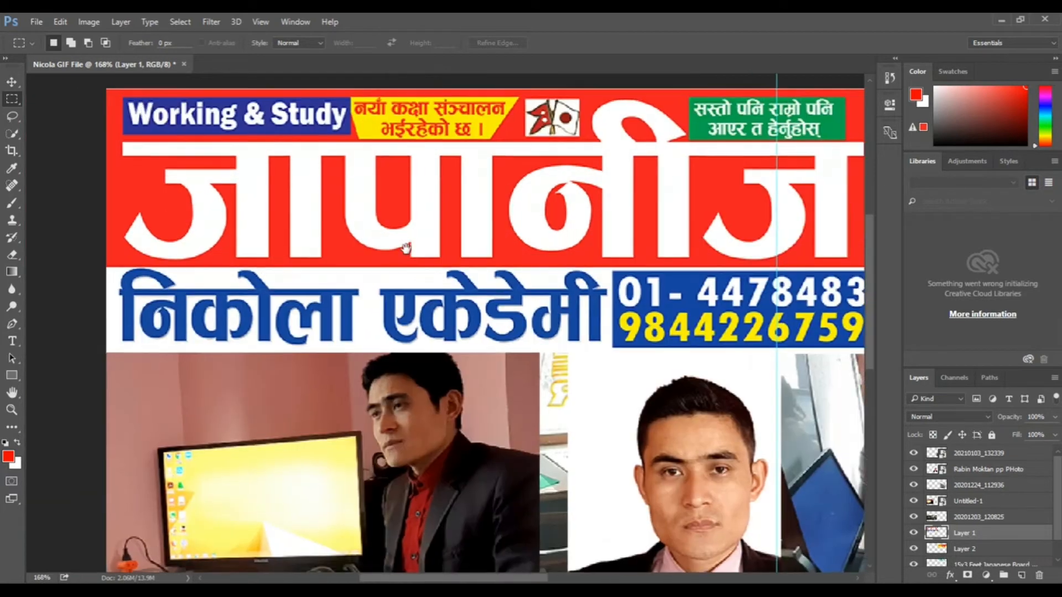
pyautogui.moveTo(406, 247); pyautogui.dragTo(345, 252)
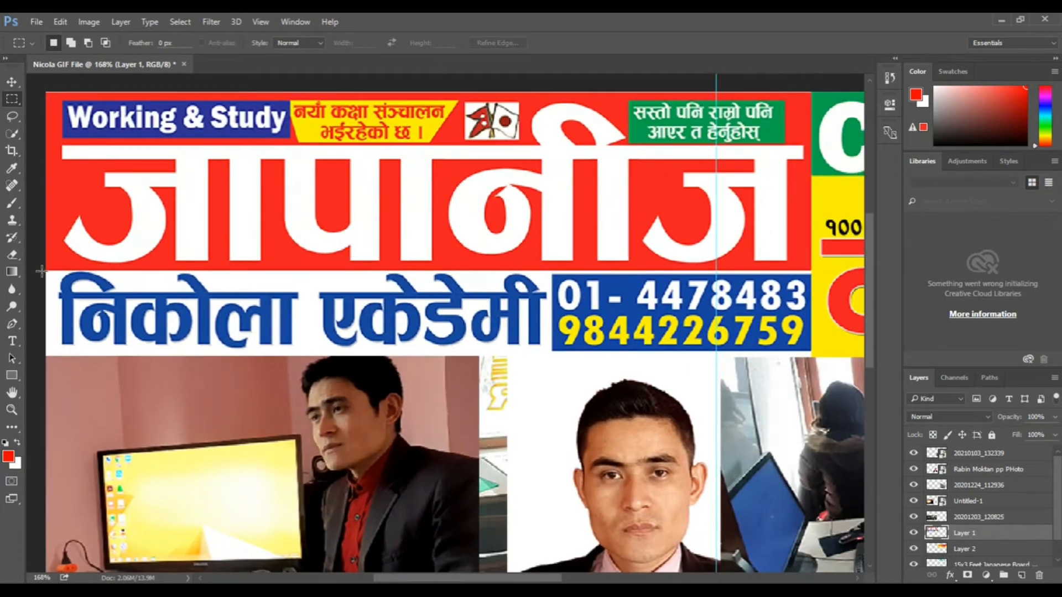
pyautogui.moveTo(41, 271); pyautogui.dragTo(811, 360)
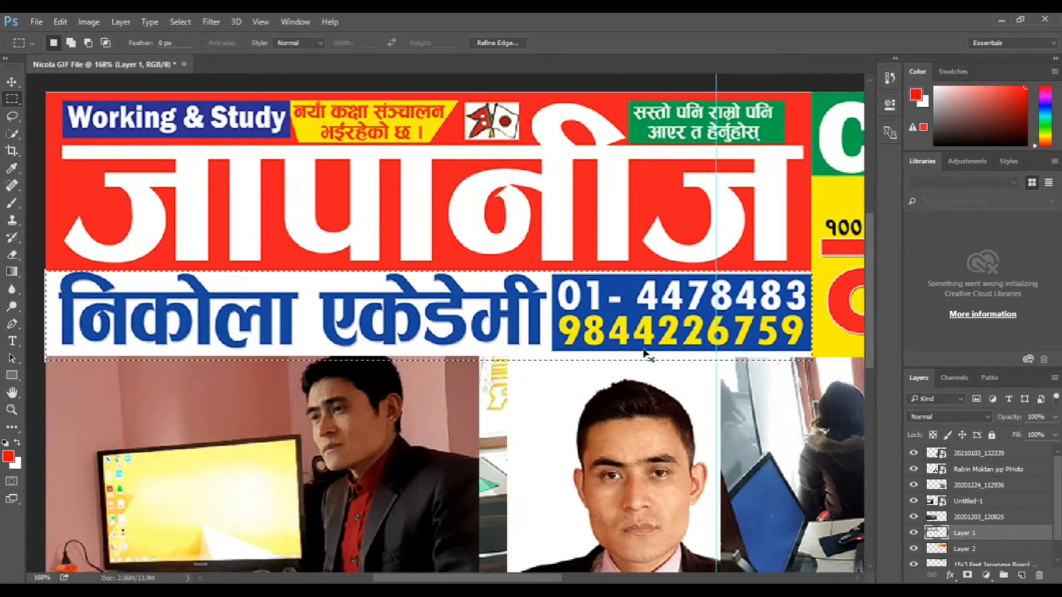
# Step: Cut the academy name and phone strip, paste it as a separate layer and move it back below the red heading
pyautogui.hotkey('ctrl', 'x')
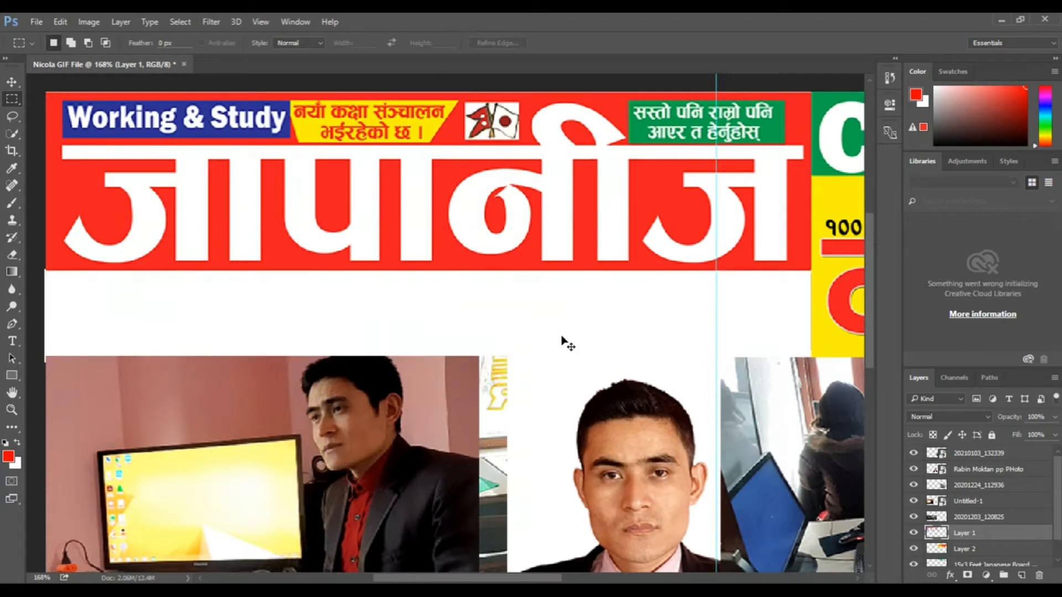
pyautogui.hotkey('ctrl', 'v')
pyautogui.press('v')
pyautogui.moveTo(447, 319); pyautogui.dragTo(468, 318)
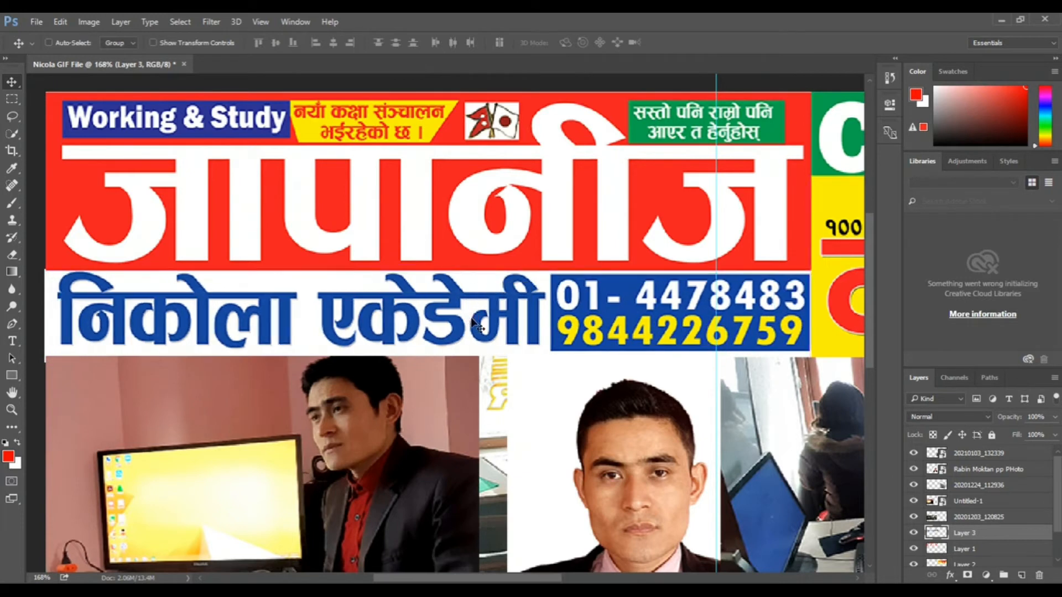
pyautogui.press('ctrl')
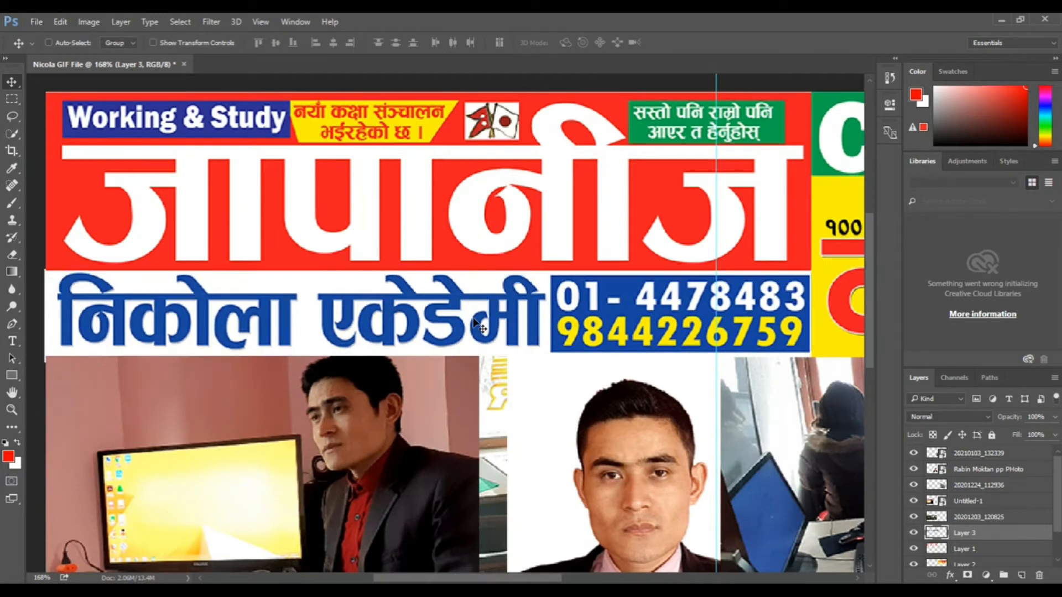
# Step: Rename the academy name strip's layer as Nicola Academy
pyautogui.doubleClick(962, 533)
pyautogui.write('Nicola Academy')
pyautogui.press('Return')
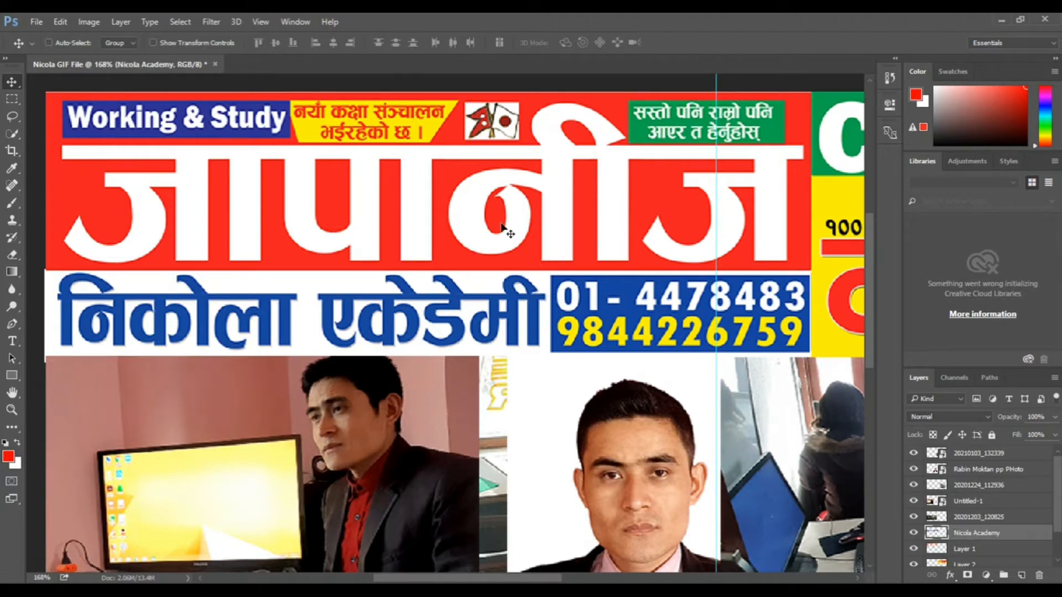
# Step: Rename the layer holding the red Japanese heading as Japanese
pyautogui.rightClick(468, 170)
pyautogui.click(501, 178)
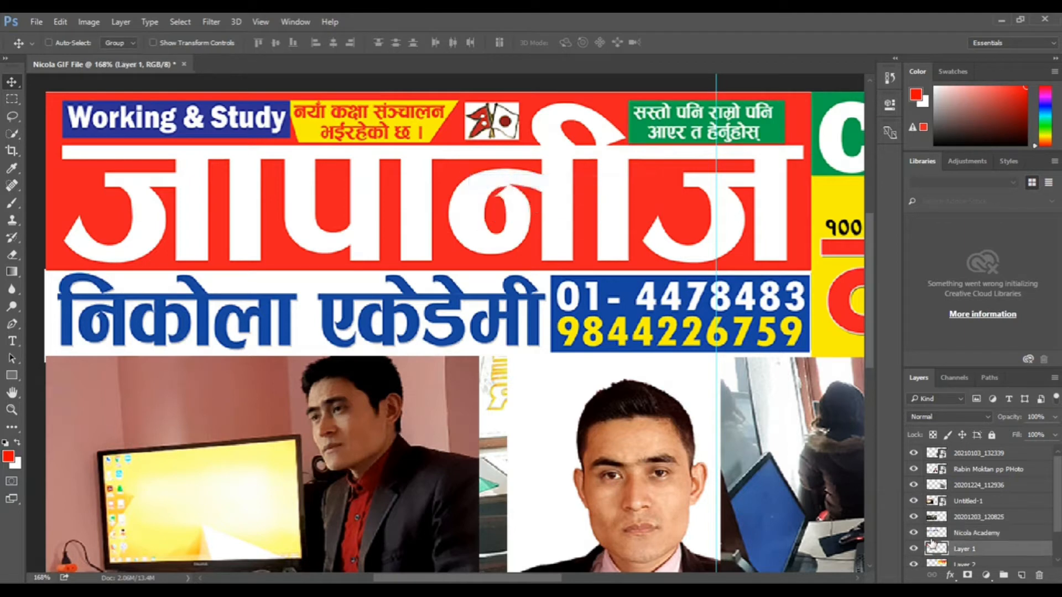
pyautogui.doubleClick(963, 550)
pyautogui.write('Japanese')
pyautogui.press('Return')
# Step: Rename the layer holding the green COMPUTER heading as Computer
pyautogui.moveTo(764, 275); pyautogui.dragTo(464, 327)
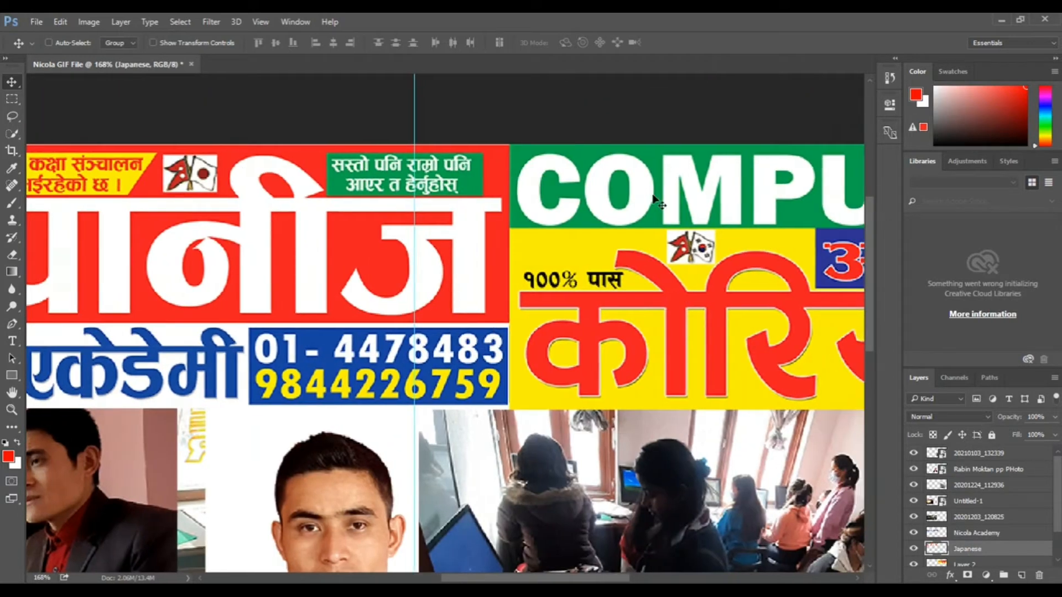
pyautogui.rightClick(653, 195)
pyautogui.click(681, 200)
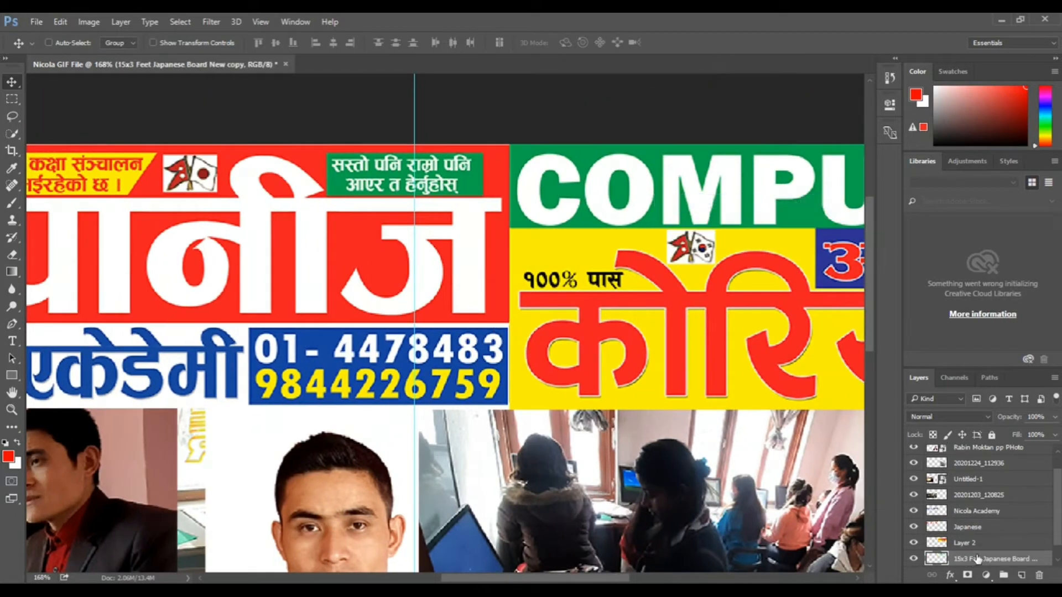
pyautogui.doubleClick(977, 560)
pyautogui.write('Computer')
pyautogui.press('Return')
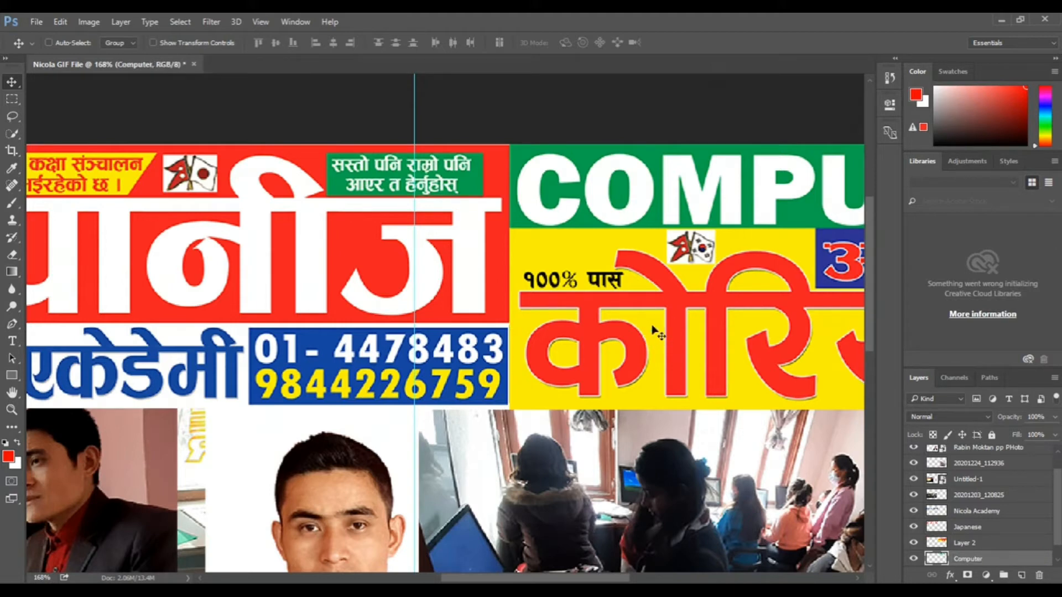
# Step: Rename the layer holding the yellow Korean heading section as Korean
pyautogui.rightClick(655, 328)
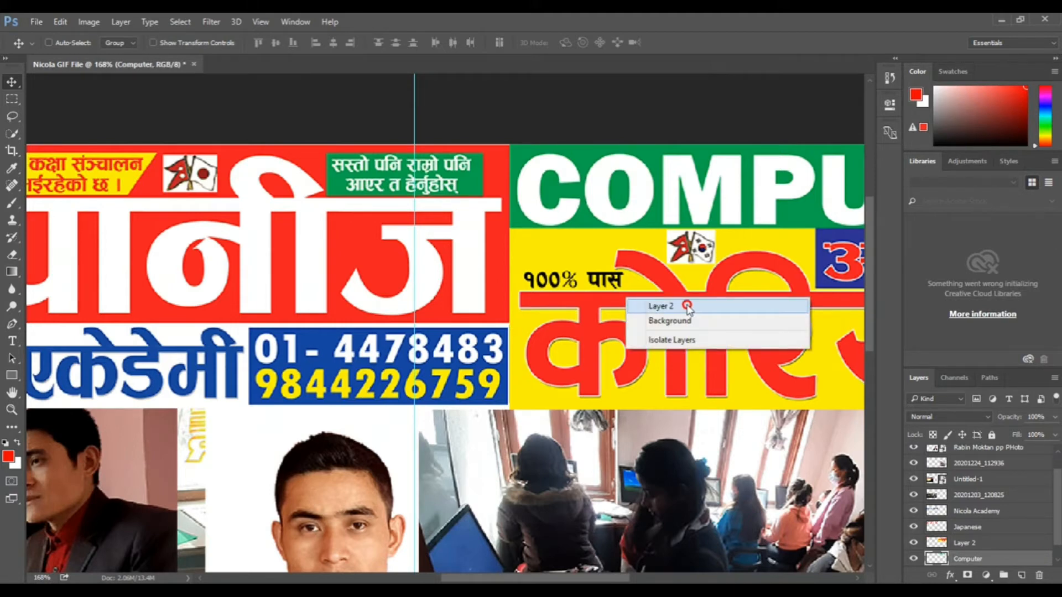
pyautogui.click(686, 308)
pyautogui.moveTo(716, 371); pyautogui.dragTo(523, 308)
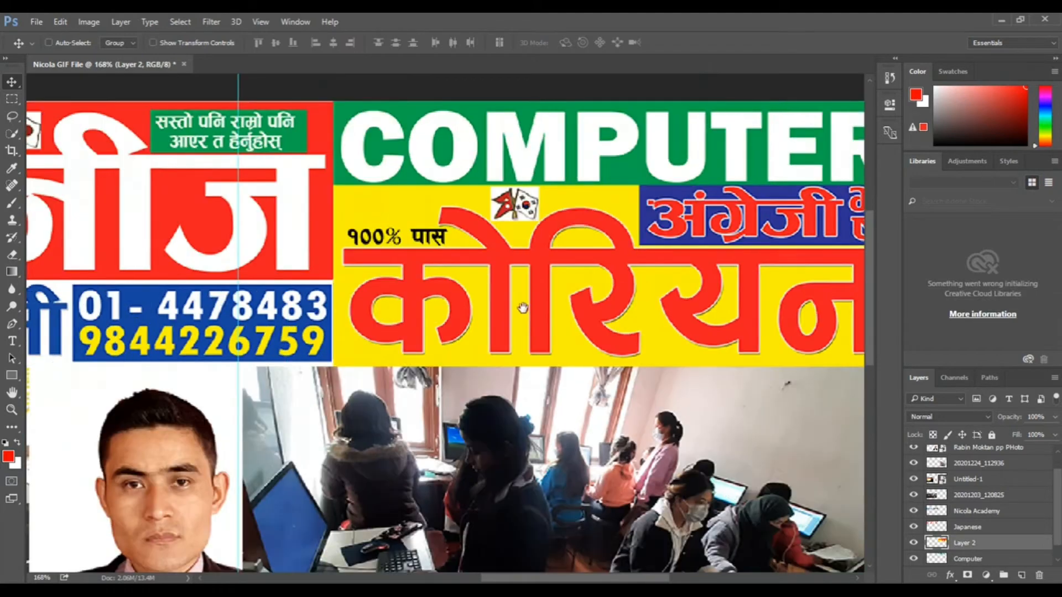
pyautogui.doubleClick(964, 545)
pyautogui.write('Korean')
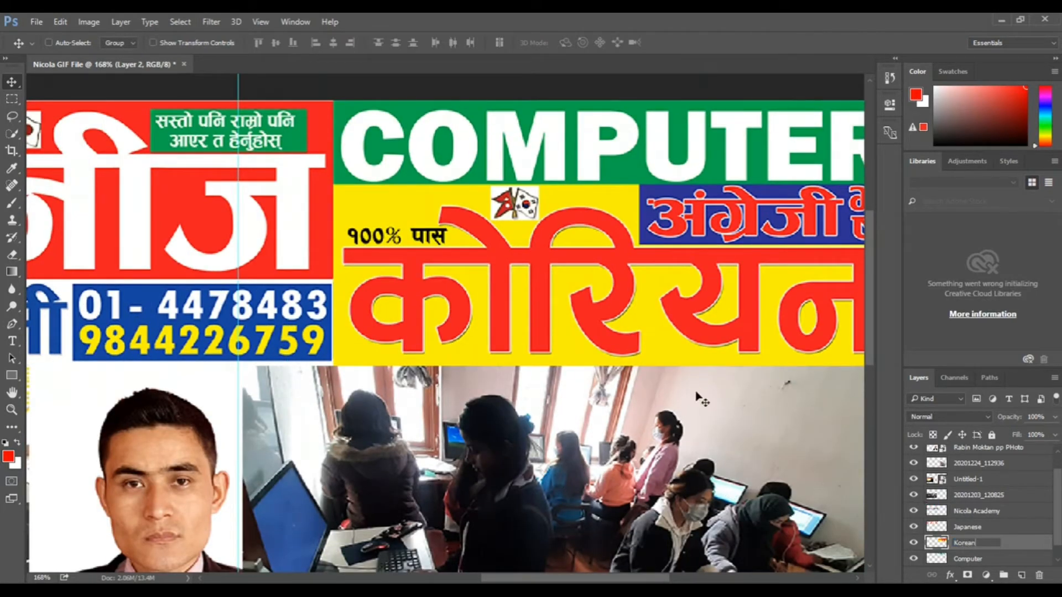
pyautogui.press('Return')
# Step: Select the Japanese heading's layer on the canvas and bring it to the front of the layer stack
pyautogui.hotkey('ctrl', '+')
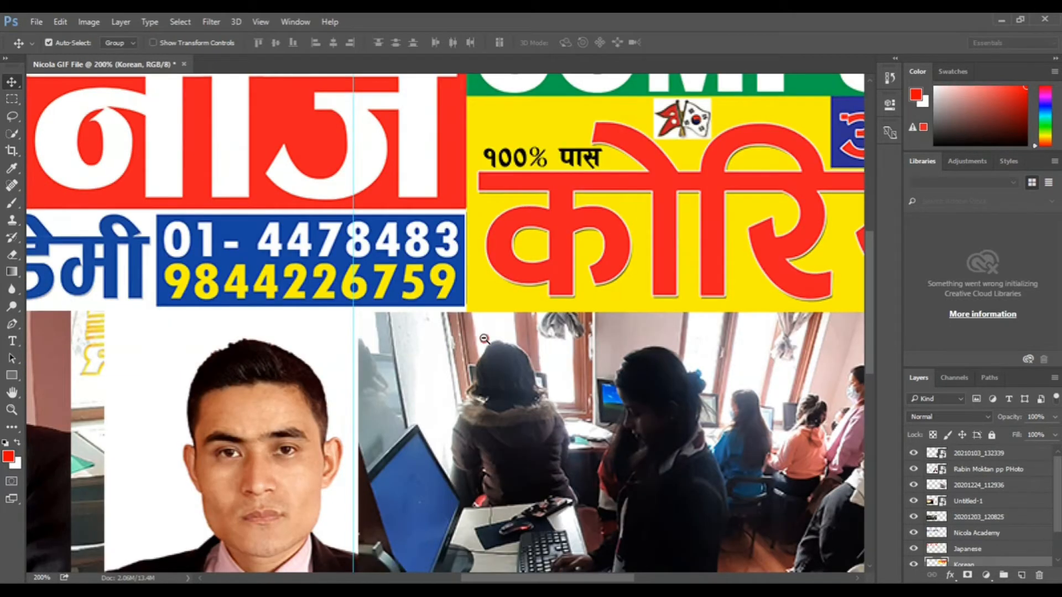
pyautogui.hotkey('ctrl', '-')
pyautogui.rightClick(320, 225)
pyautogui.rightClick(320, 177)
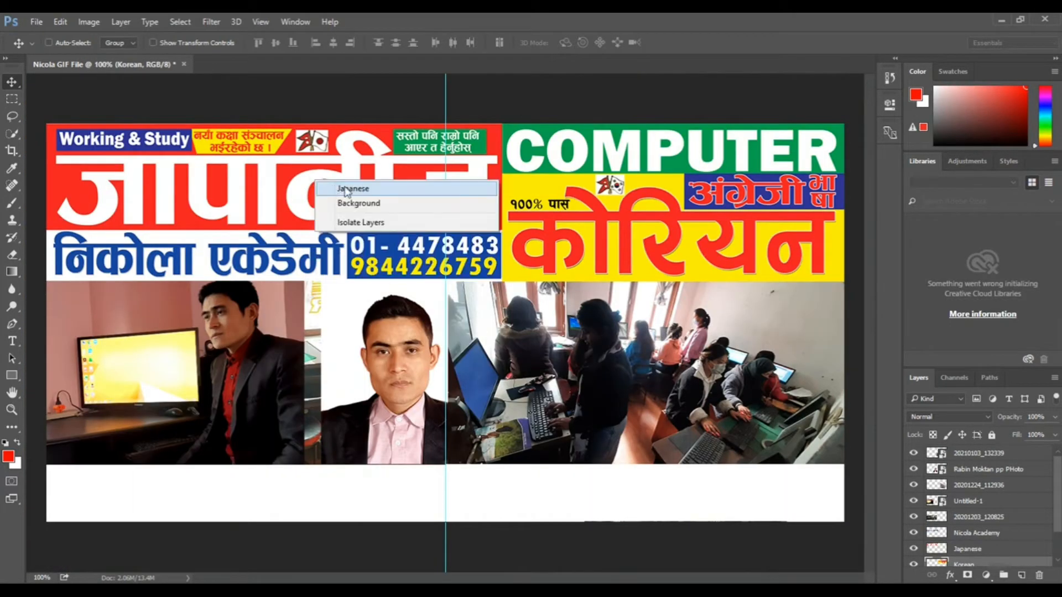
pyautogui.click(354, 187)
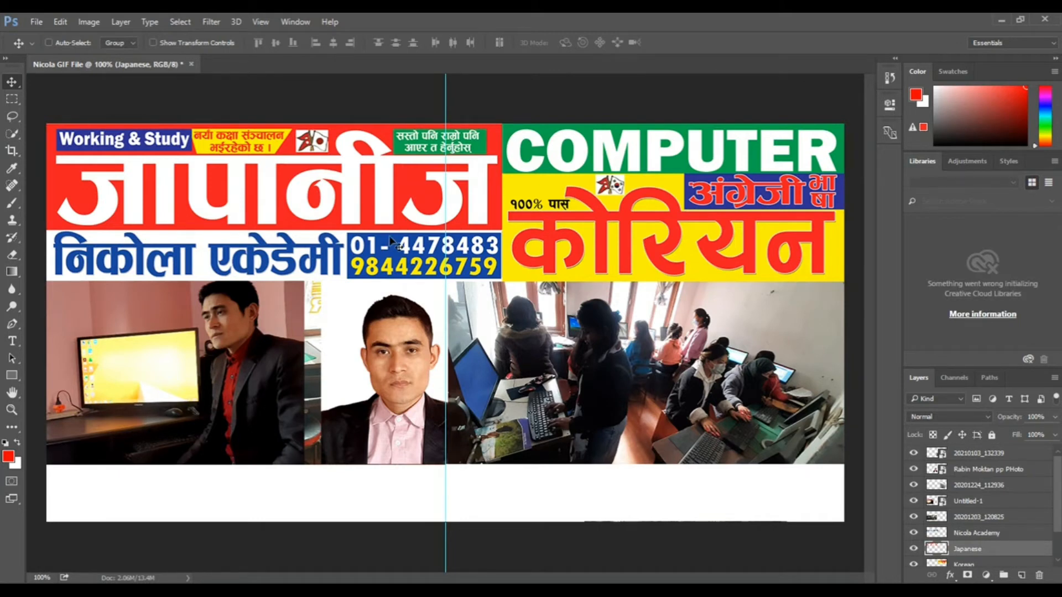
pyautogui.hotkey('ctrl', 'shift', ']')
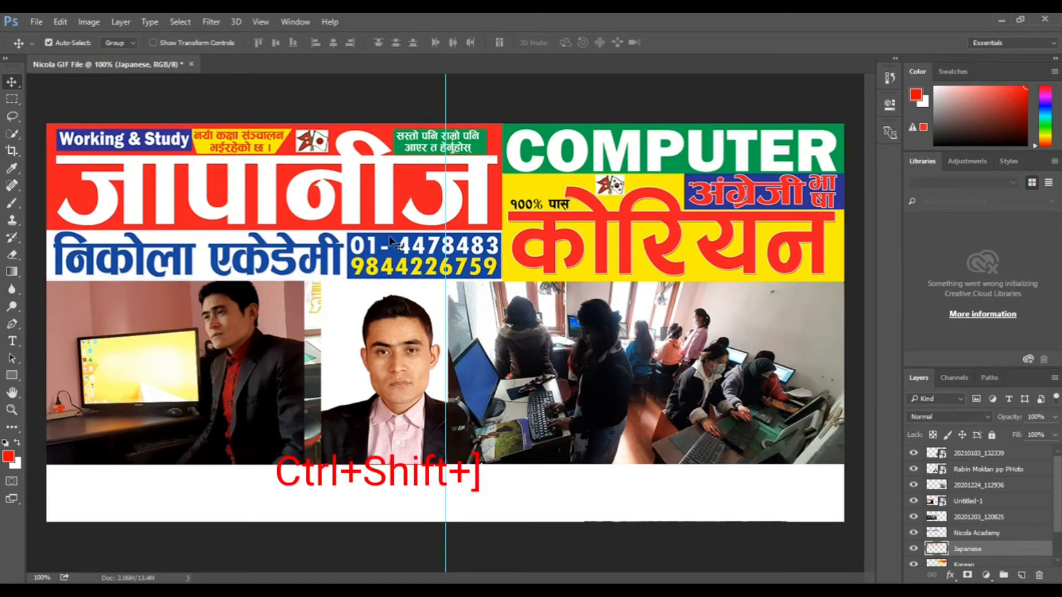
pyautogui.hotkey('ctrl', 'shift', ']')
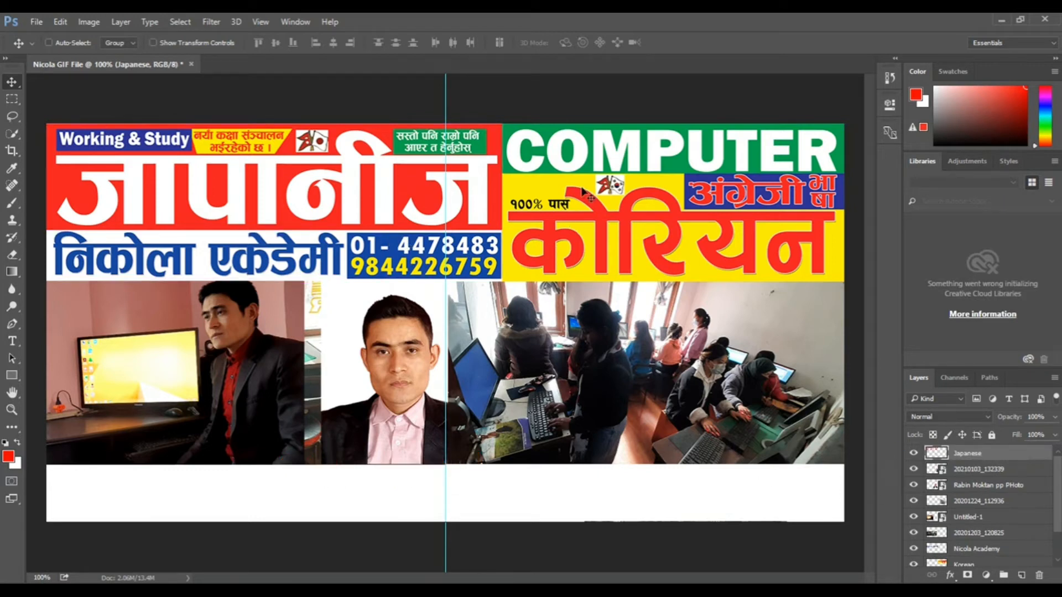
# Step: Select the Computer layer and raise it in the stack to sit directly below the Japanese layer
pyautogui.rightClick(583, 146)
pyautogui.click(611, 155)
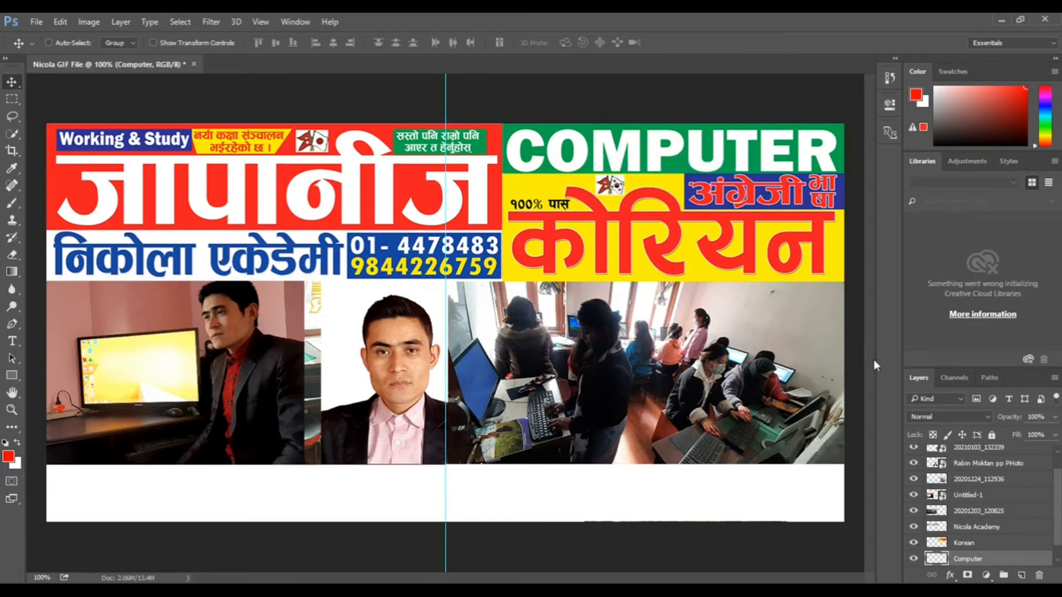
pyautogui.hotkey('ctrl', ']')
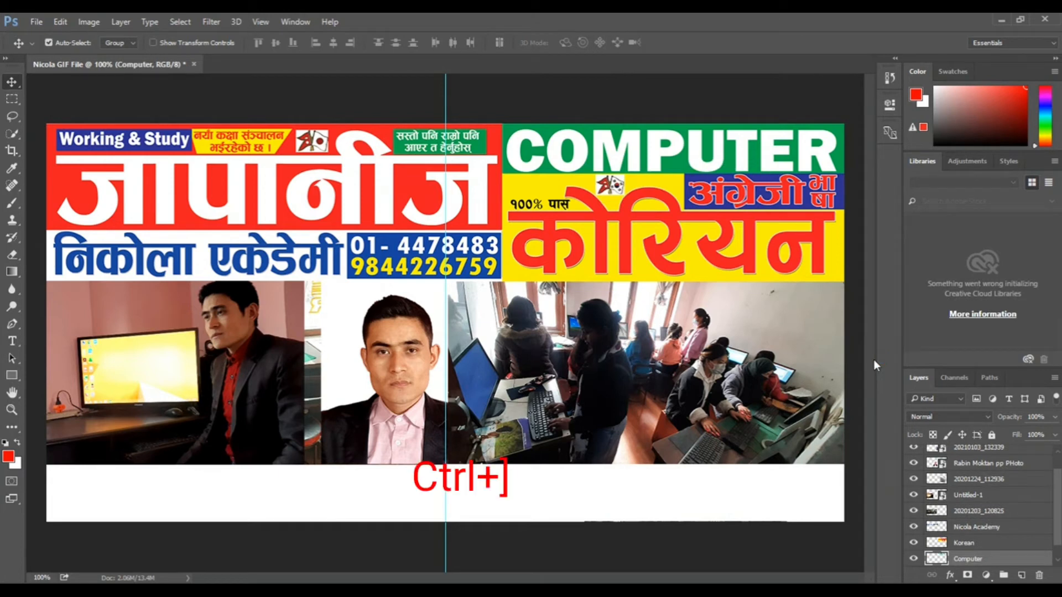
pyautogui.hotkey('ctrl', ']')
pyautogui.hotkey('ctrl', ']')
pyautogui.hotkey('ctrl', ']')
pyautogui.hotkey('ctrl', ']')
pyautogui.hotkey('ctrl', ']')
pyautogui.hotkey('ctrl', ']')
pyautogui.hotkey('ctrl', ']')
pyautogui.hotkey('ctrl', ']')
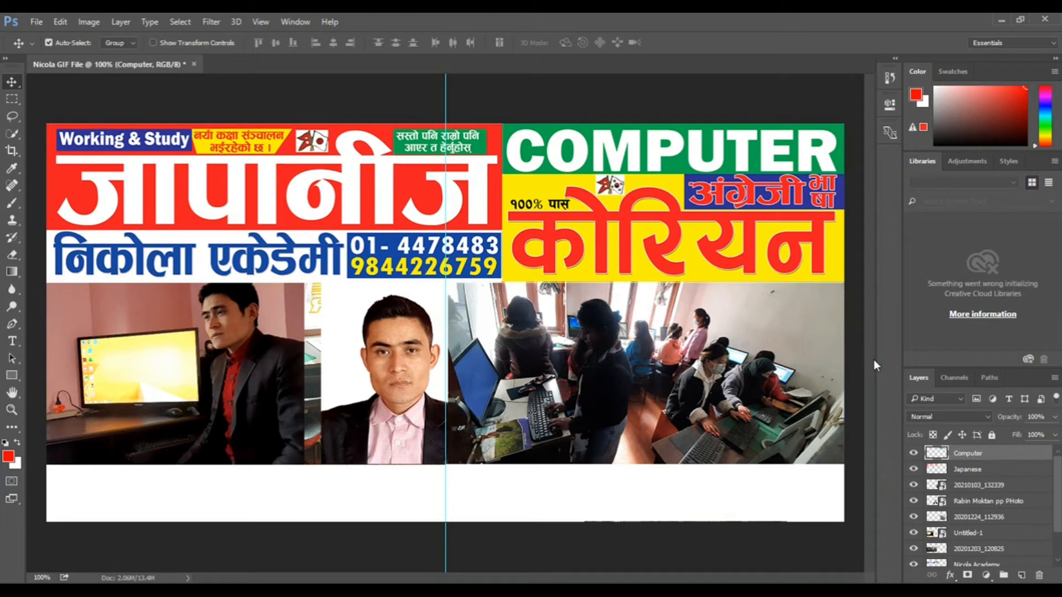
pyautogui.hotkey('ctrl', '[')
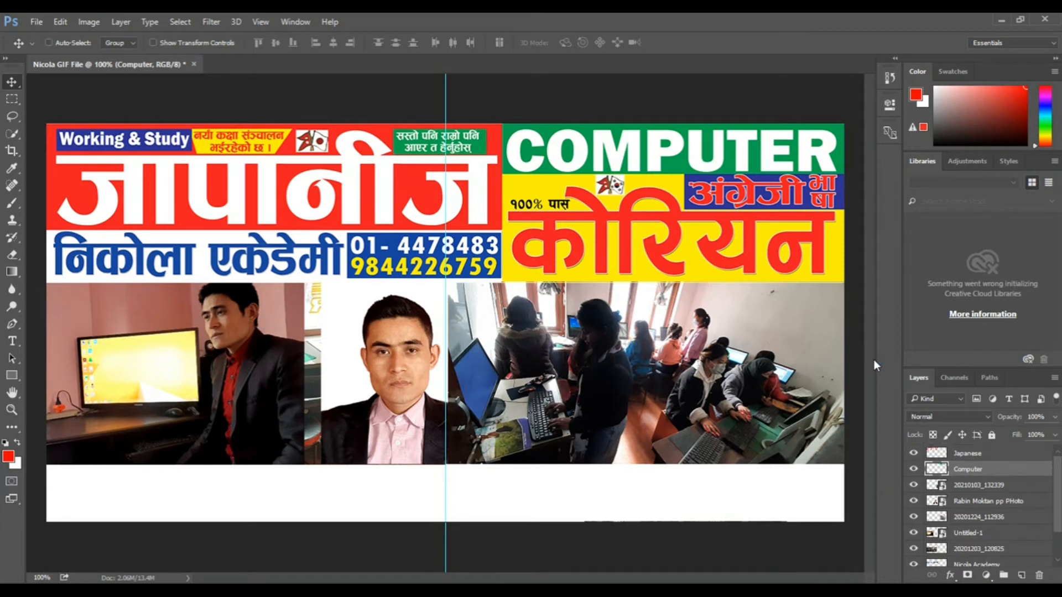
# Step: Select the Korean layer and raise it above the photo layers, directly below the Computer layer
pyautogui.rightClick(572, 200)
pyautogui.click(599, 209)
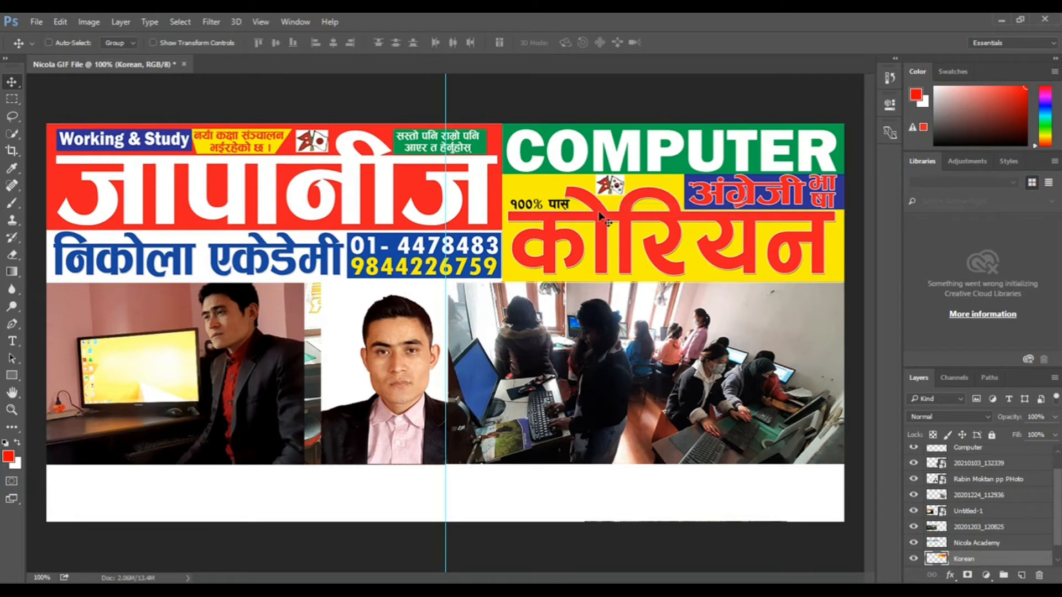
pyautogui.press('ctrl')
pyautogui.hotkey('ctrl', ']')
pyautogui.hotkey('ctrl', ']')
pyautogui.hotkey('ctrl', ']')
pyautogui.hotkey('ctrl', ']')
pyautogui.hotkey('ctrl', ']')
pyautogui.hotkey('ctrl', ']')
pyautogui.hotkey('ctrl', ']')
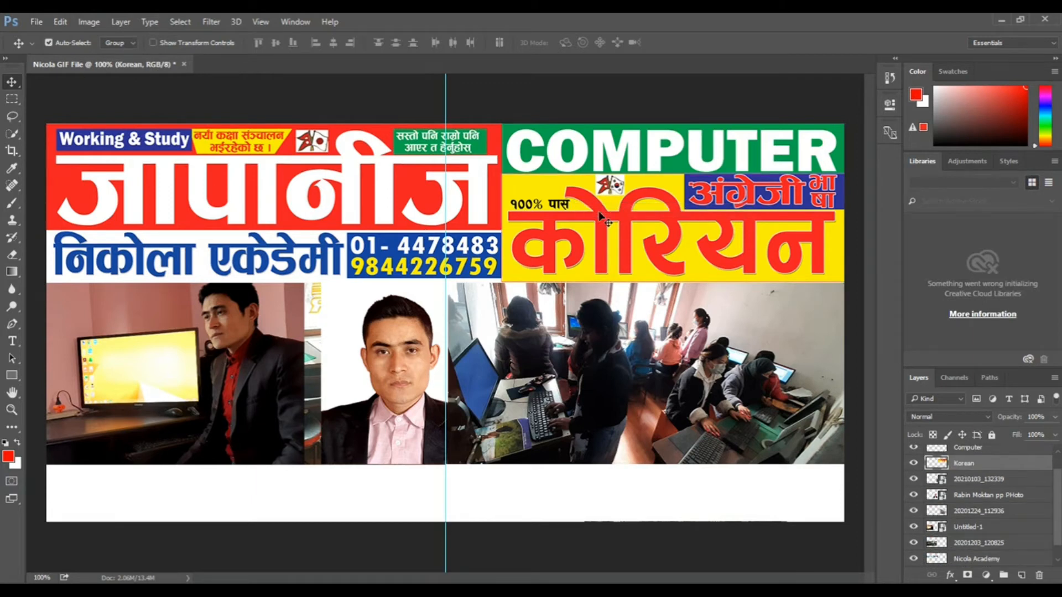
pyautogui.hotkey('ctrl', '[')
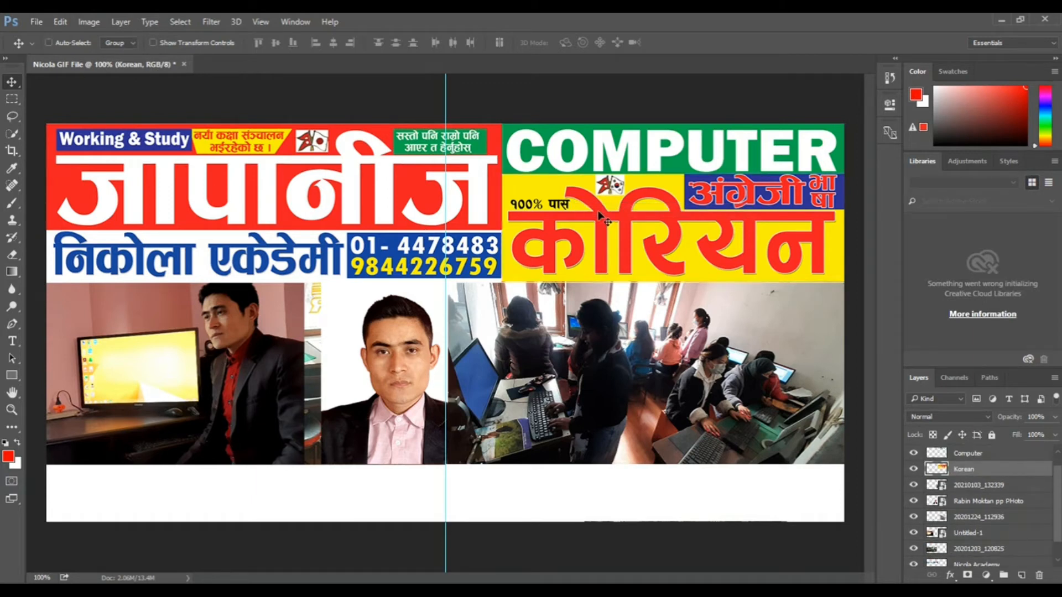
# Step: Select the Nicola Academy layer and raise it above the photo layers, directly below the Korean layer
pyautogui.rightClick(316, 248)
pyautogui.click(371, 258)
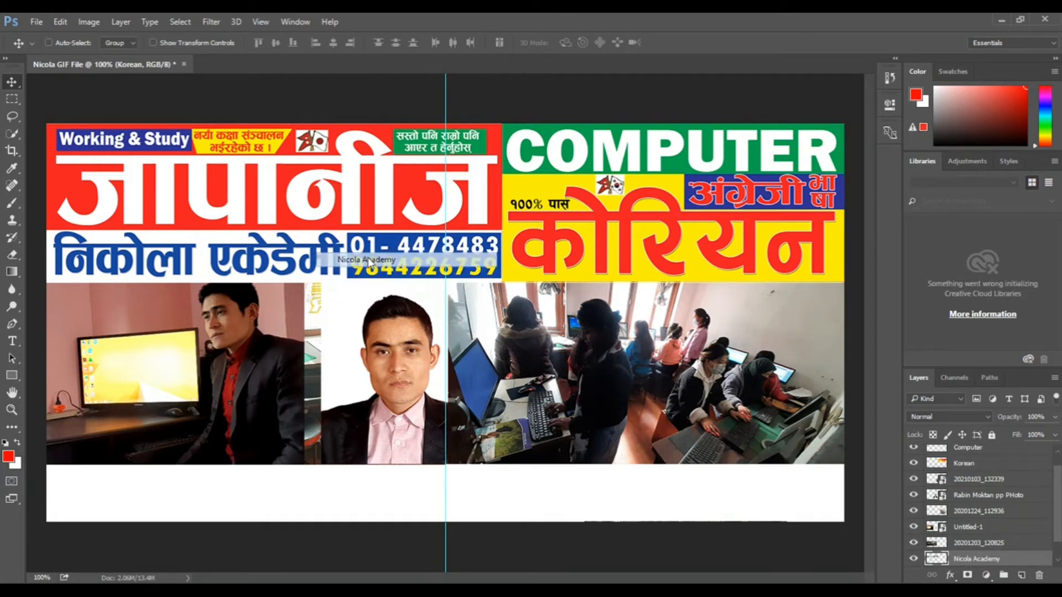
pyautogui.hotkey('ctrl', ']')
pyautogui.hotkey('ctrl', ']')
pyautogui.hotkey('ctrl', ']')
pyautogui.hotkey('ctrl', ']')
pyautogui.hotkey('ctrl', ']')
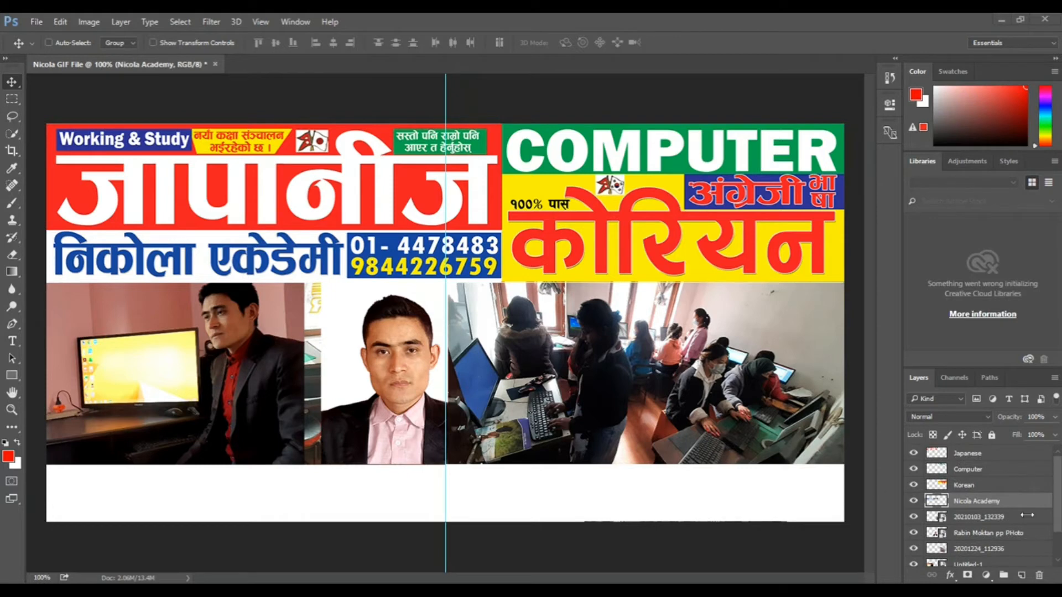
# Step: Convert the Japanese layer and the Computer layer each to a smart object
pyautogui.click(980, 458)
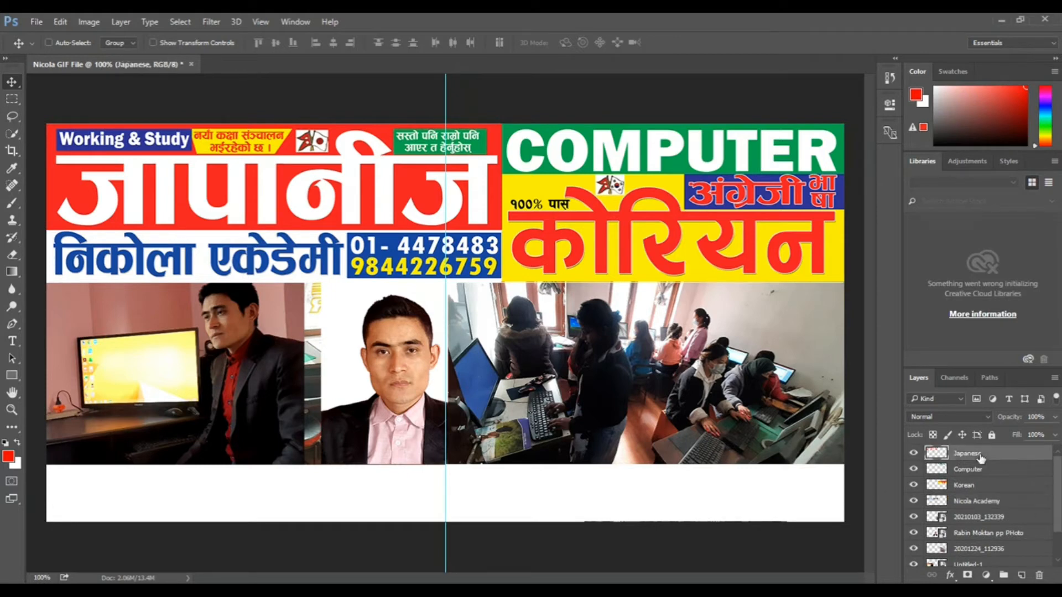
pyautogui.rightClick(980, 458)
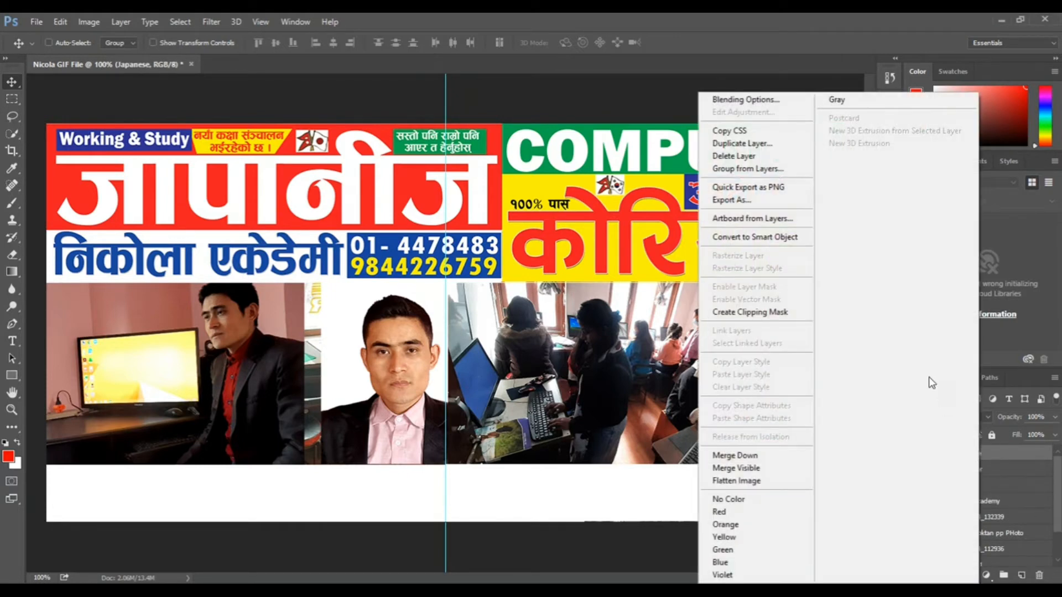
pyautogui.click(762, 237)
pyautogui.click(974, 475)
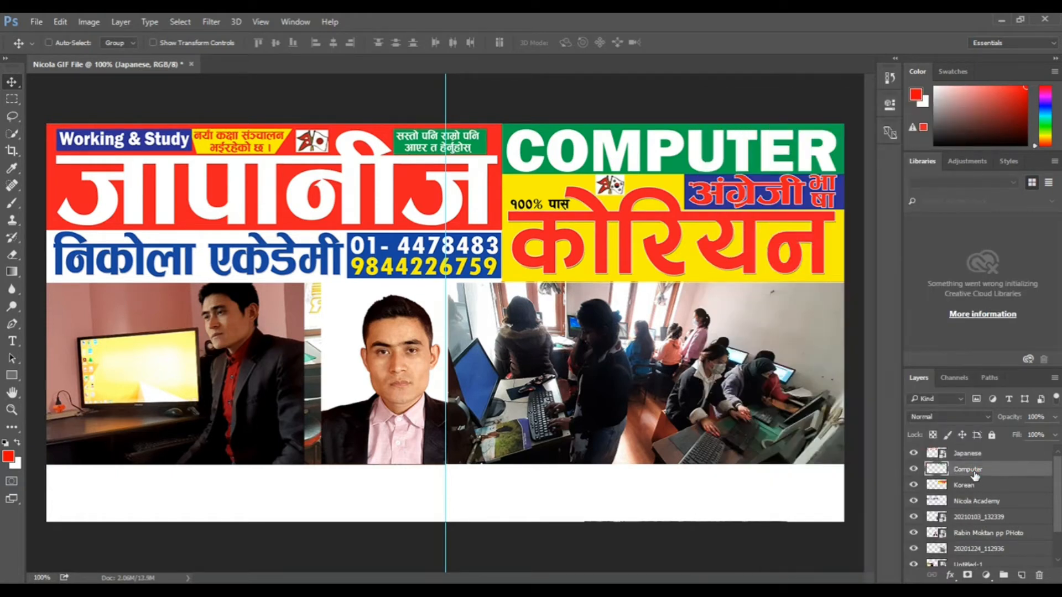
pyautogui.rightClick(975, 474)
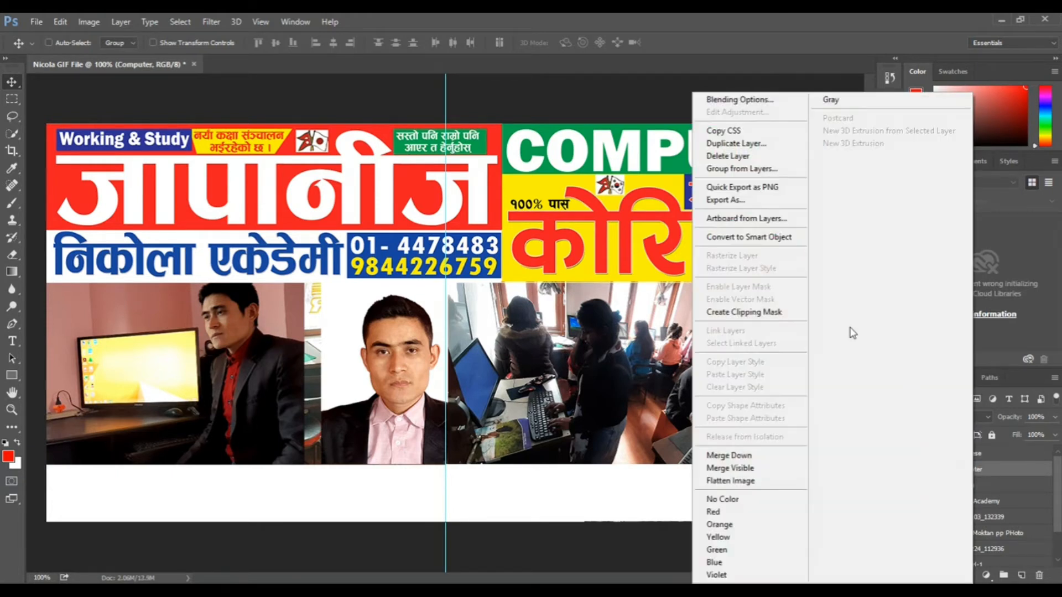
pyautogui.click(769, 237)
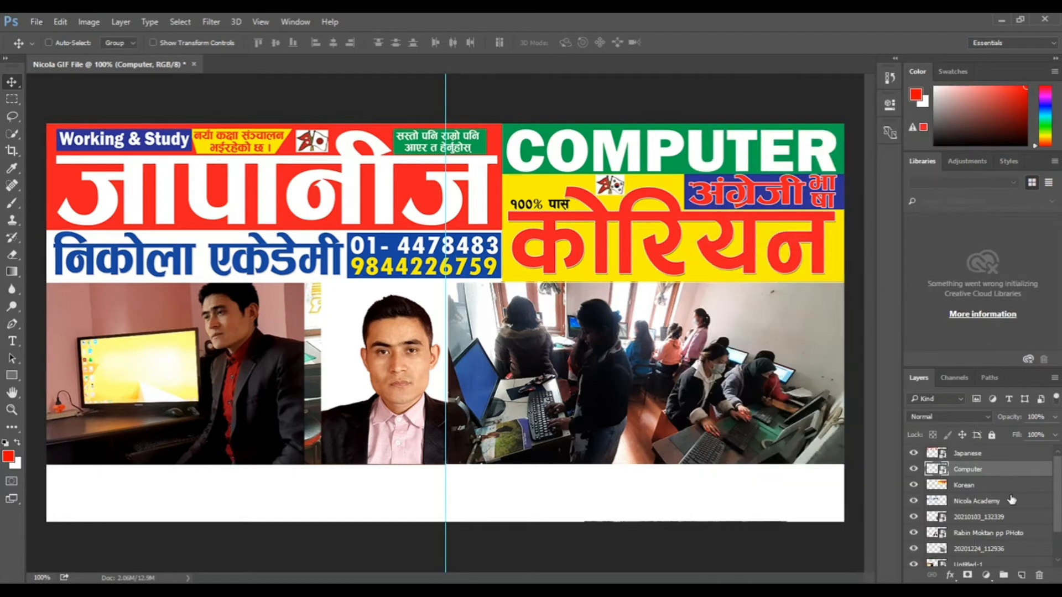
# Step: Convert the Korean layer and the Nicola Academy layer each to a smart object
pyautogui.click(979, 485)
pyautogui.rightClick(979, 485)
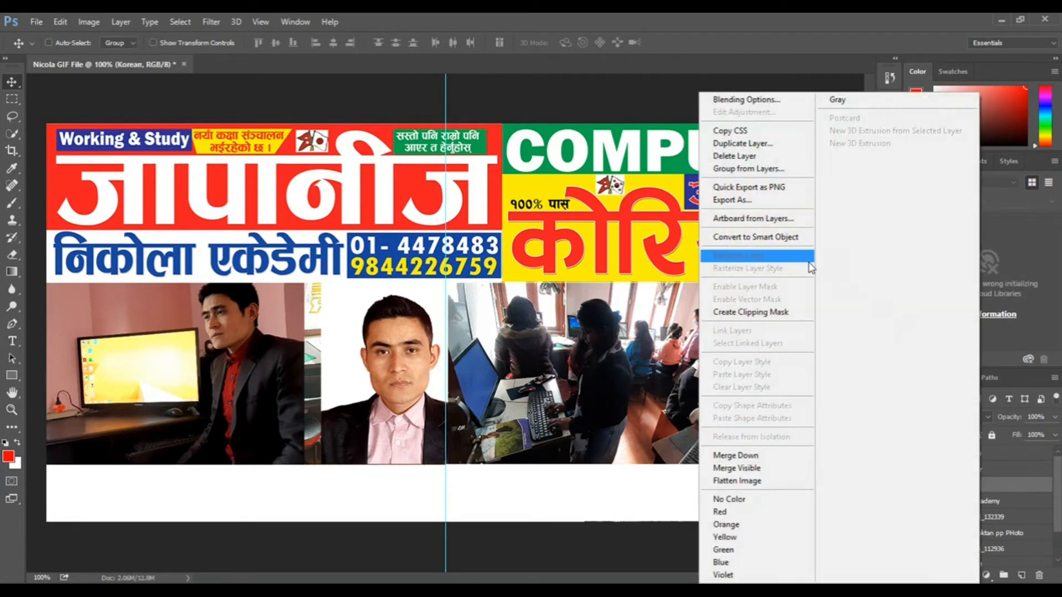
pyautogui.click(777, 237)
pyautogui.click(985, 502)
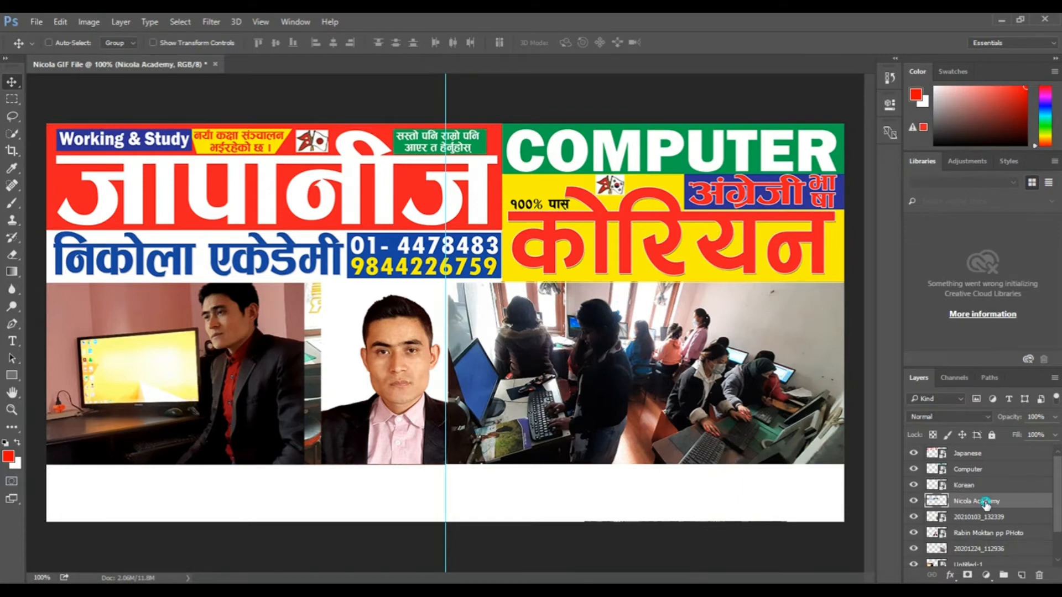
pyautogui.rightClick(985, 502)
pyautogui.click(771, 238)
# Step: Convert the photo layers 20201224_112936 and 20201203_120825 each to a smart object
pyautogui.moveTo(1057, 474); pyautogui.dragTo(1058, 512)
pyautogui.click(997, 510)
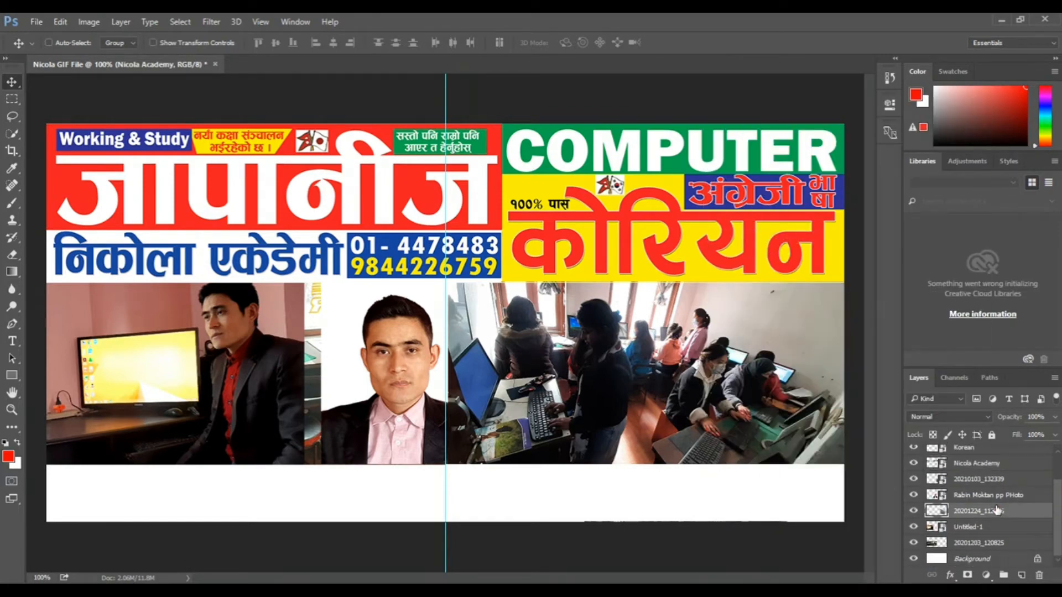
pyautogui.rightClick(995, 509)
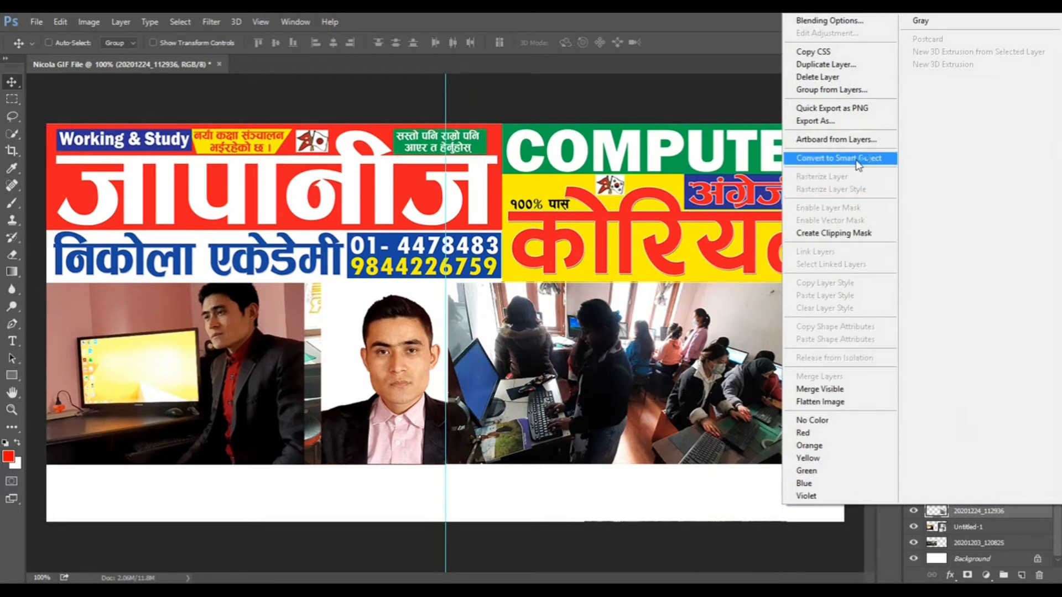
pyautogui.click(858, 160)
pyautogui.click(1013, 543)
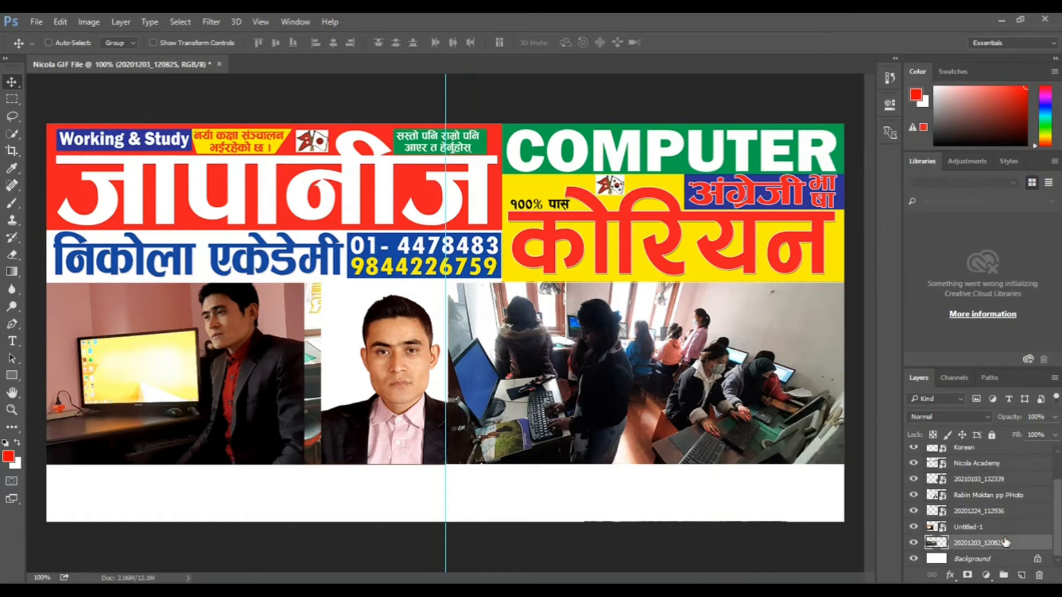
pyautogui.rightClick(1004, 539)
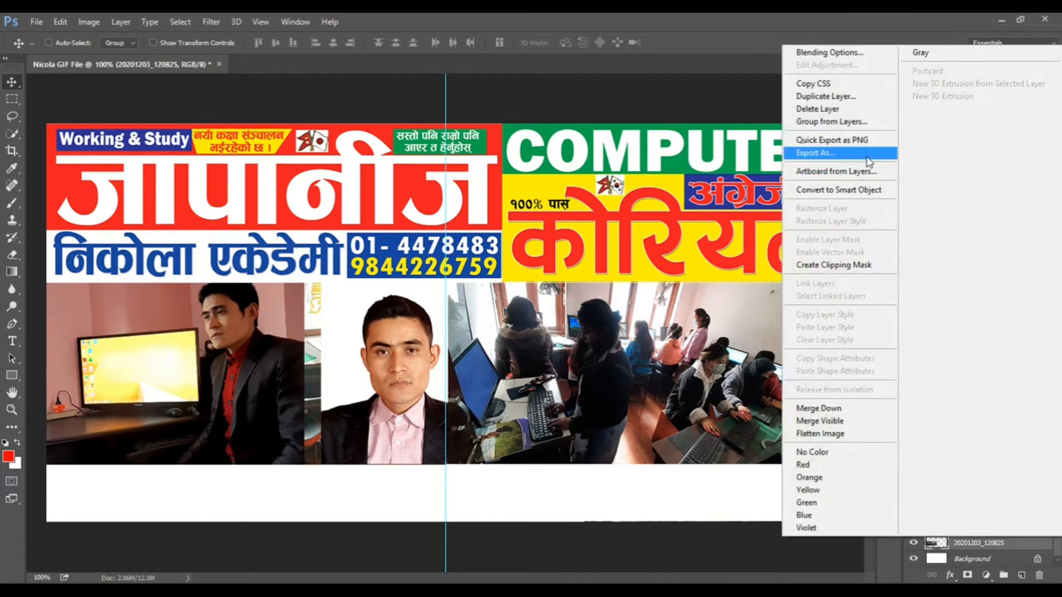
pyautogui.click(874, 189)
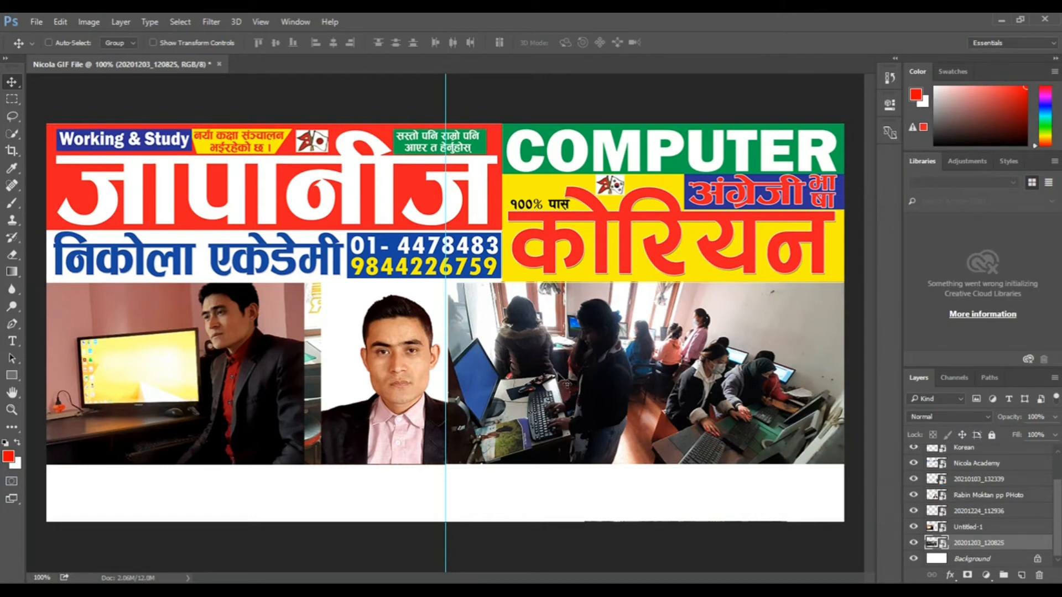
pyautogui.hotkey('ctrl', '-')
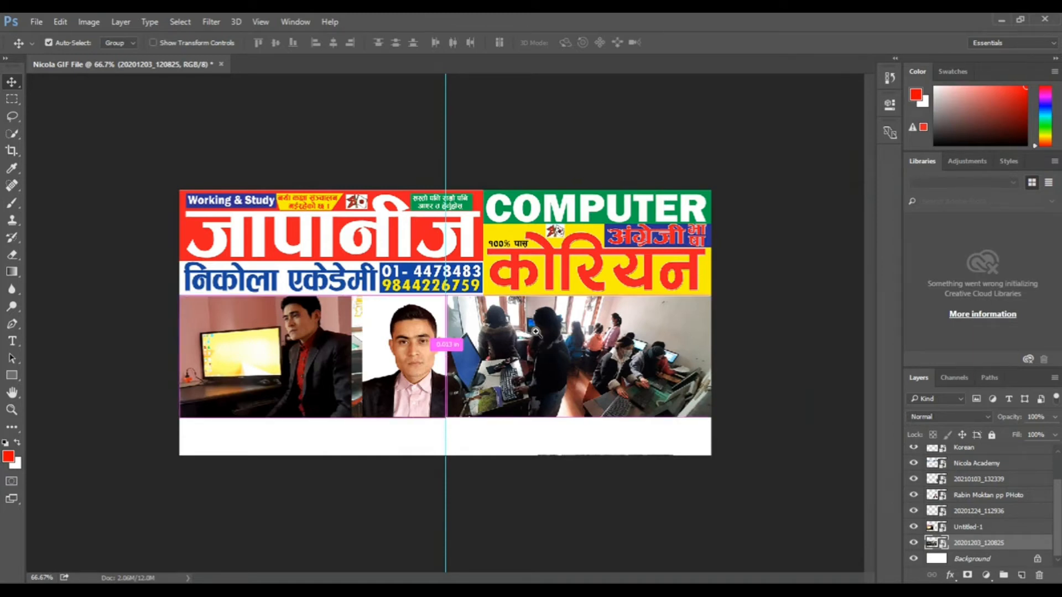
pyautogui.hotkey('ctrl', '+')
pyautogui.keyDown('ctrl'); pyautogui.click(535, 332); pyautogui.keyUp('ctrl')
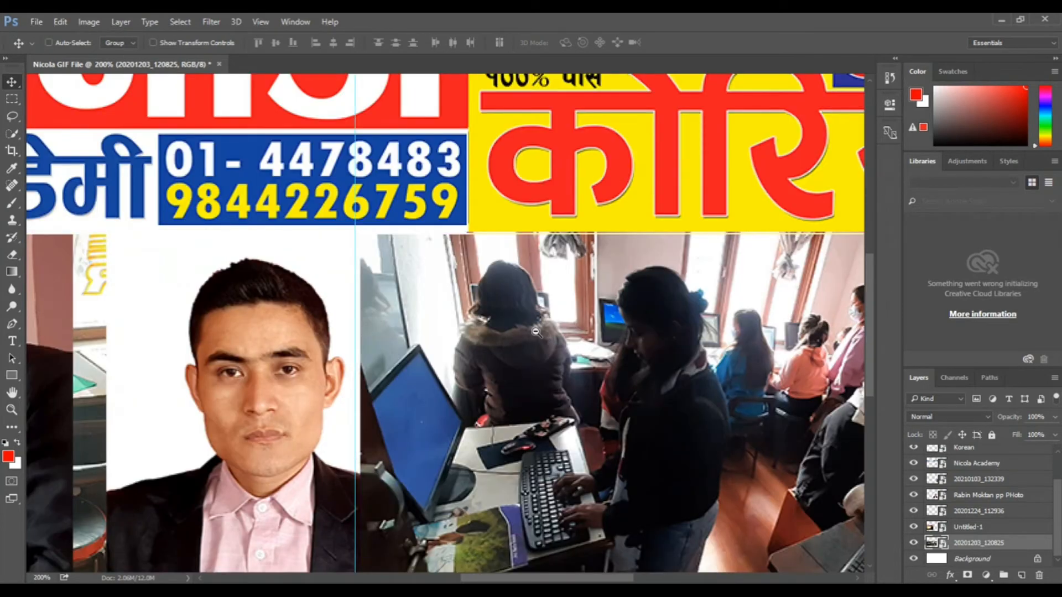
# Step: Crop the empty white strip off the canvas below the photos so the canvas ends at their lower edge
pyautogui.keyDown('ctrl'); pyautogui.keyDown('alt'); pyautogui.click(536, 332); pyautogui.keyUp('alt'); pyautogui.keyUp('ctrl')
pyautogui.keyDown('ctrl'); pyautogui.keyDown('alt'); pyautogui.click(536, 332); pyautogui.keyUp('alt'); pyautogui.keyUp('ctrl')
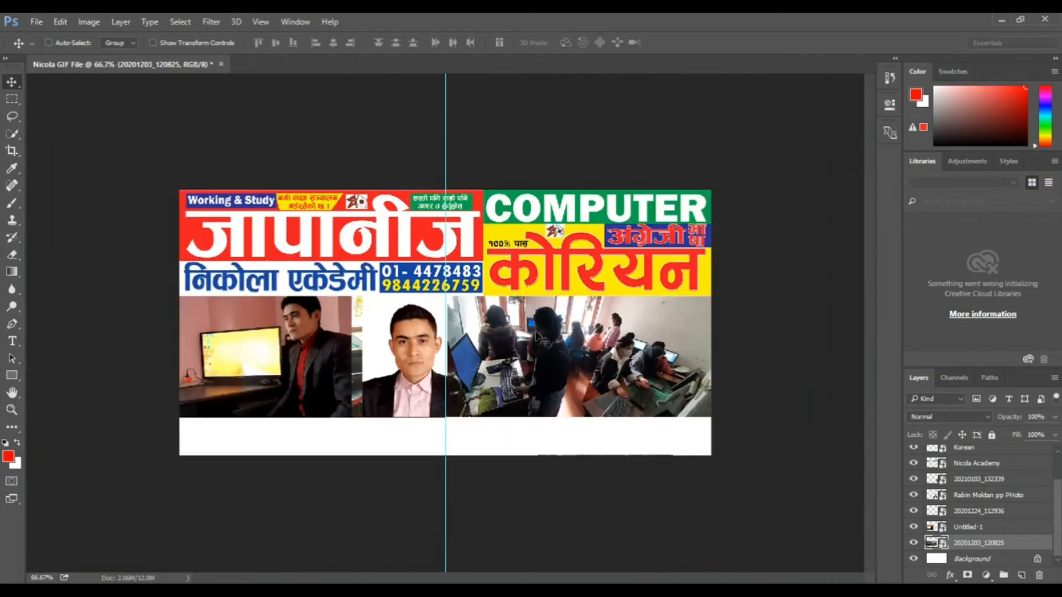
pyautogui.keyDown('ctrl'); pyautogui.keyDown('alt'); pyautogui.click(535, 334); pyautogui.keyUp('alt'); pyautogui.keyUp('ctrl')
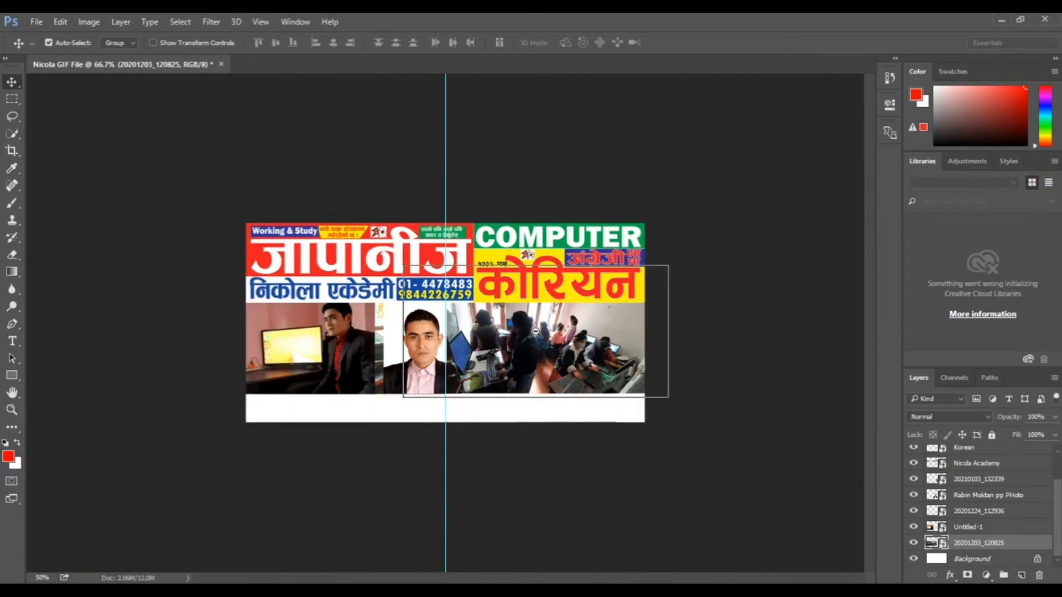
pyautogui.keyDown('ctrl'); pyautogui.keyDown('alt'); pyautogui.click(531, 329); pyautogui.keyUp('alt'); pyautogui.keyUp('ctrl')
pyautogui.keyDown('ctrl'); pyautogui.click(476, 326); pyautogui.keyUp('ctrl')
pyautogui.keyDown('ctrl'); pyautogui.click(477, 331); pyautogui.keyUp('ctrl')
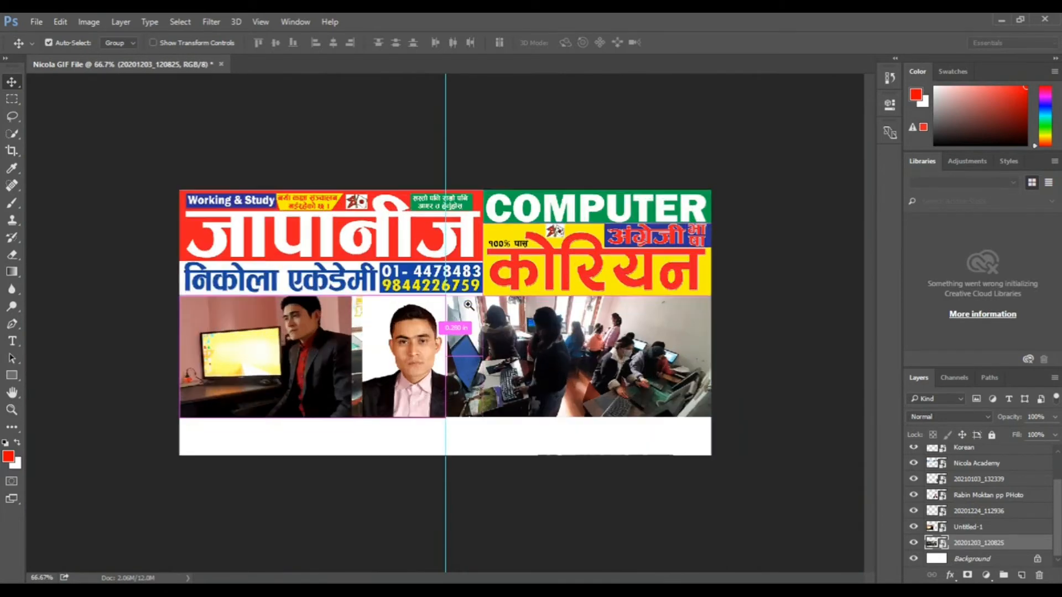
pyautogui.keyDown('ctrl'); pyautogui.click(476, 371); pyautogui.keyUp('ctrl')
pyautogui.keyDown('ctrl'); pyautogui.keyDown('alt'); pyautogui.click(476, 376); pyautogui.keyUp('alt'); pyautogui.keyUp('ctrl')
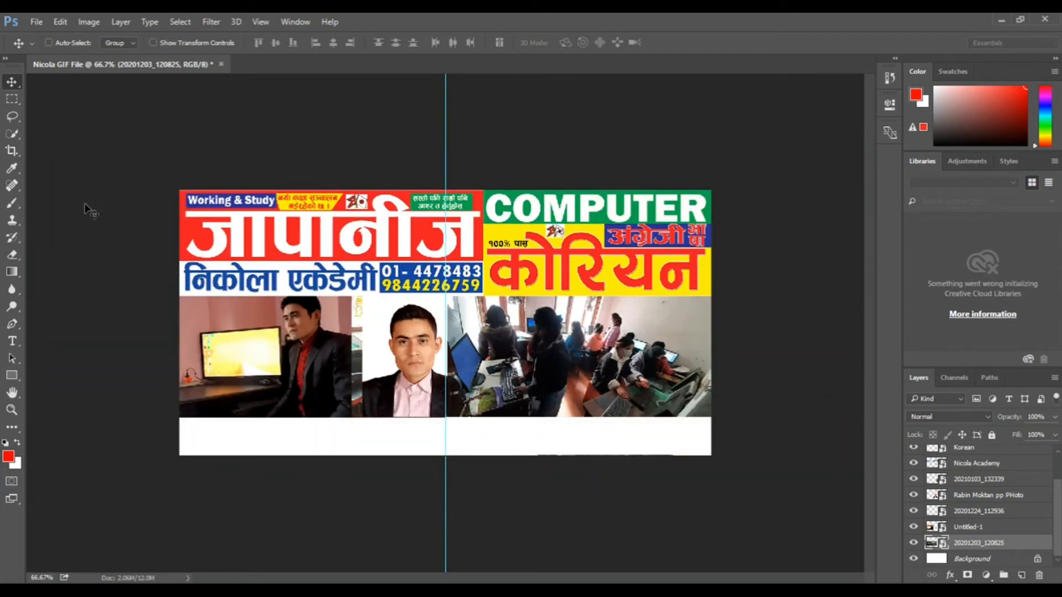
pyautogui.moveTo(14, 158); pyautogui.dragTo(68, 150)
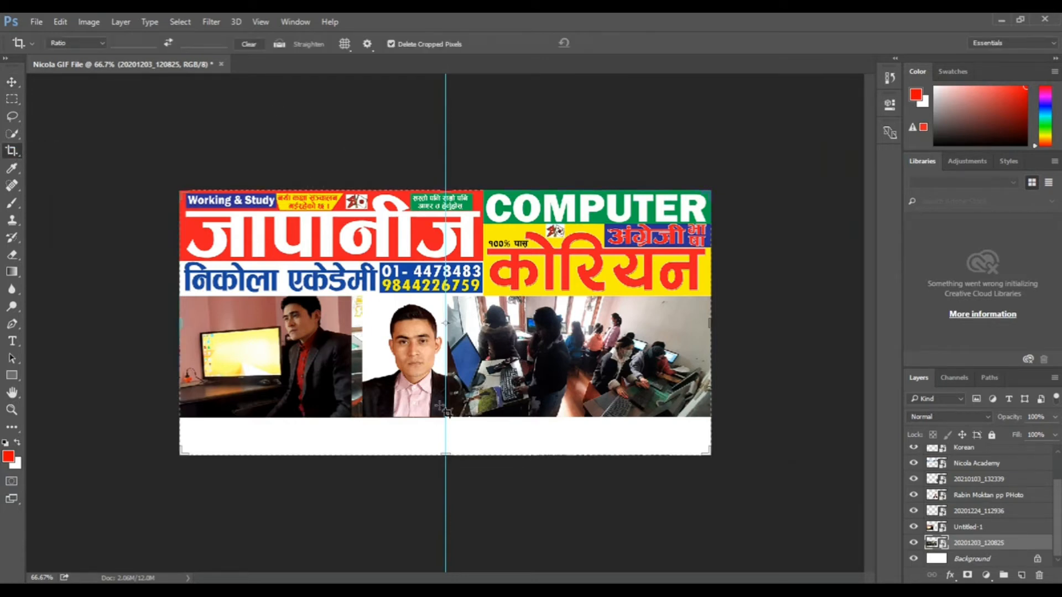
pyautogui.moveTo(448, 453); pyautogui.dragTo(451, 434)
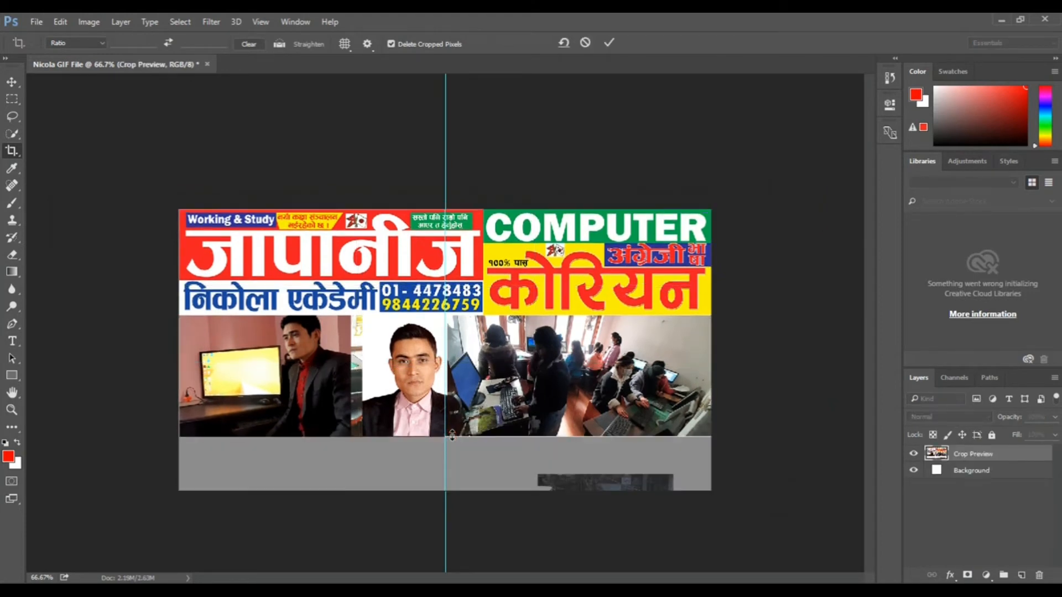
pyautogui.press('Return')
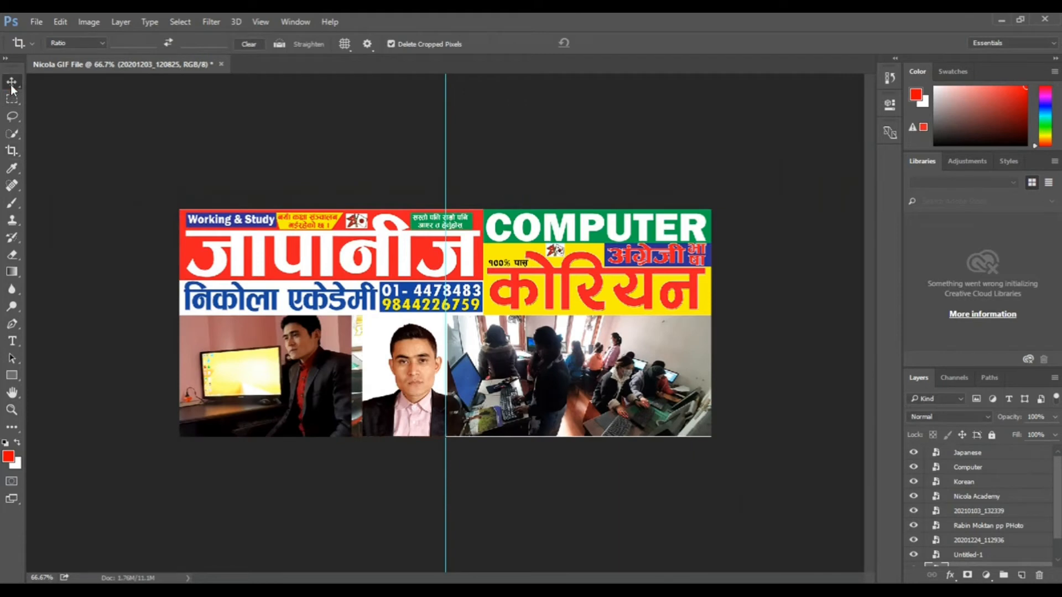
pyautogui.click(11, 83)
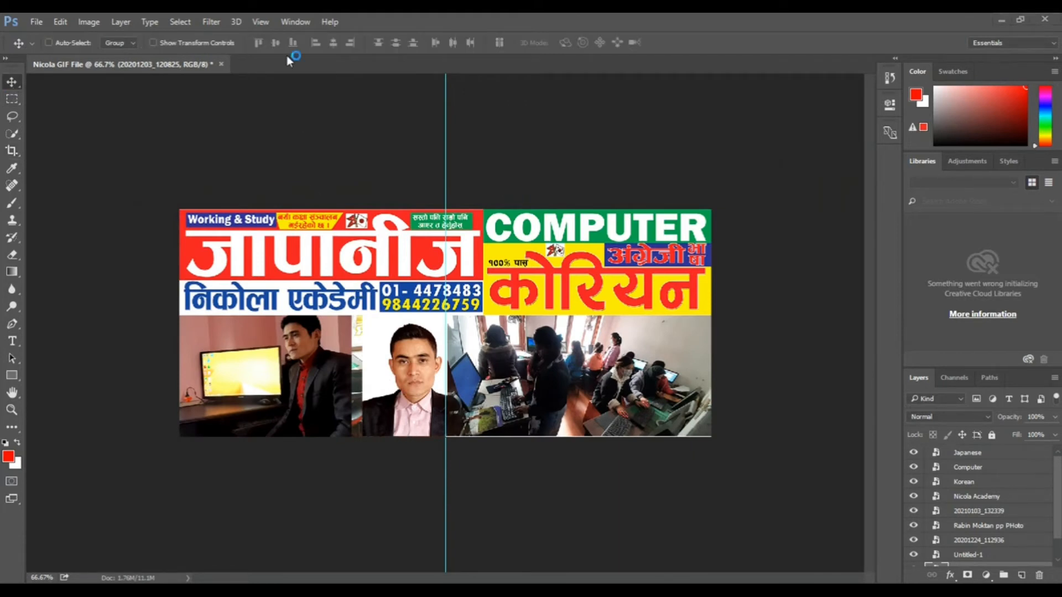
# Step: Show the Timeline and create a video timeline from the document's layers
pyautogui.click(298, 22)
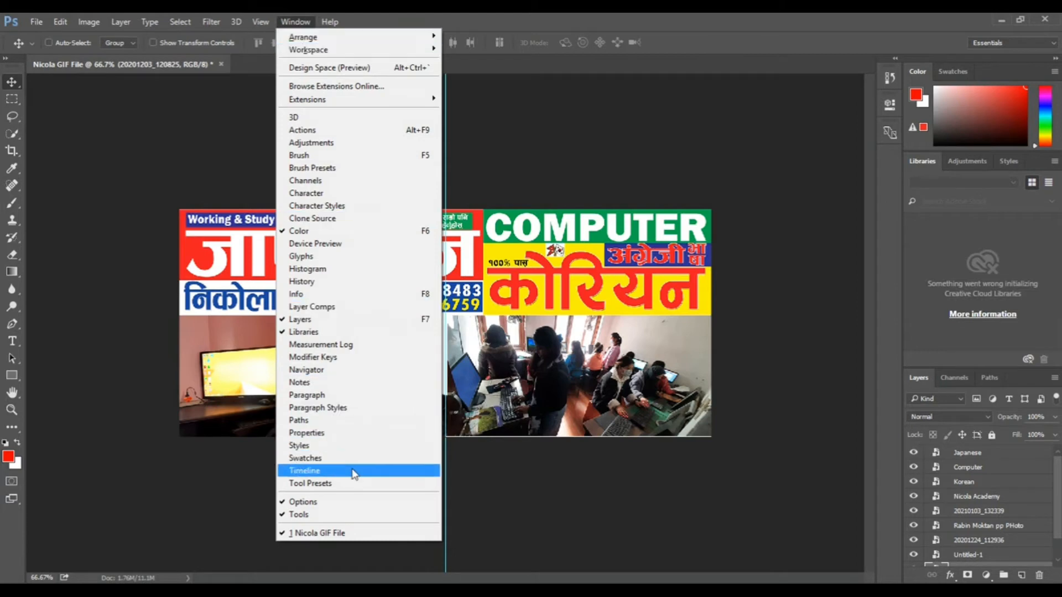
pyautogui.click(333, 477)
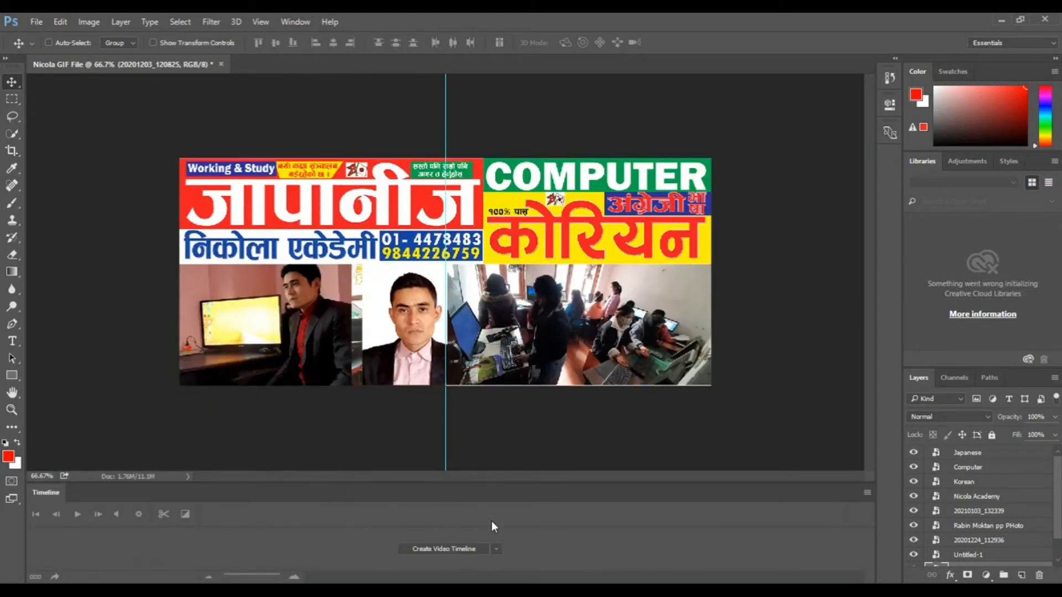
pyautogui.click(496, 549)
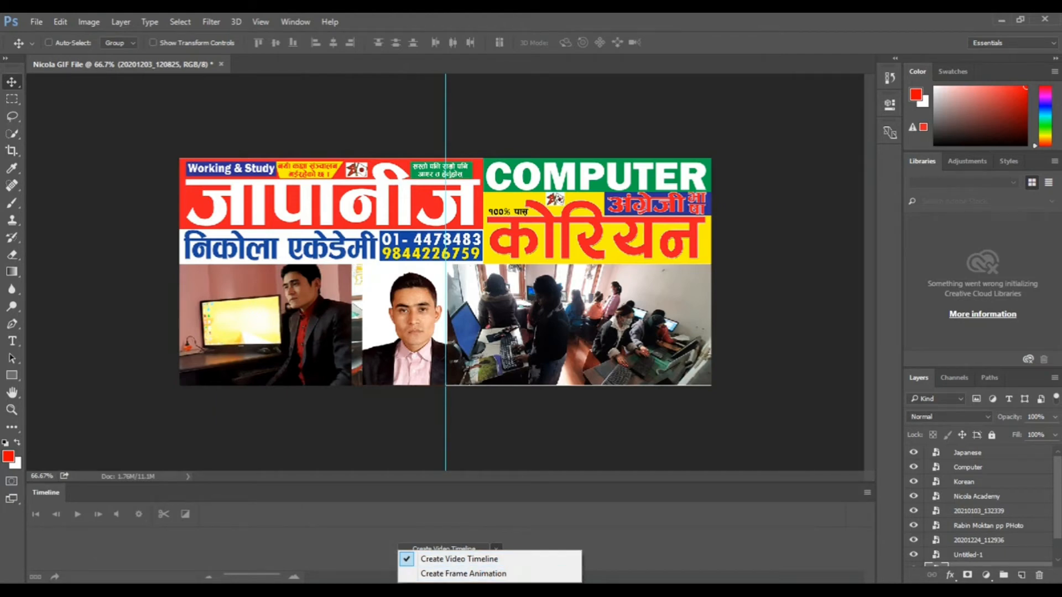
pyautogui.click(463, 556)
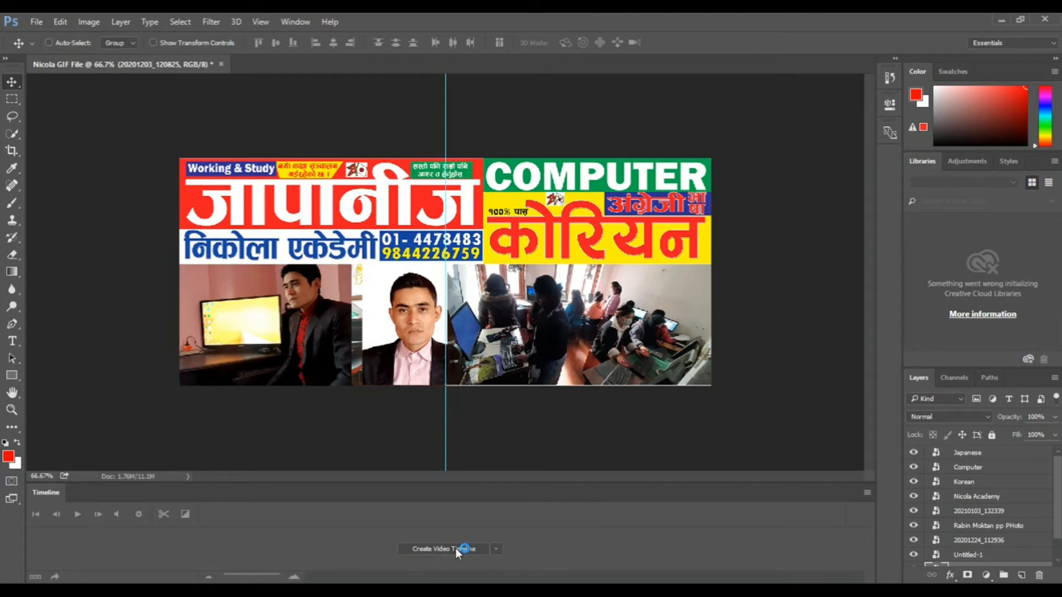
pyautogui.click(455, 549)
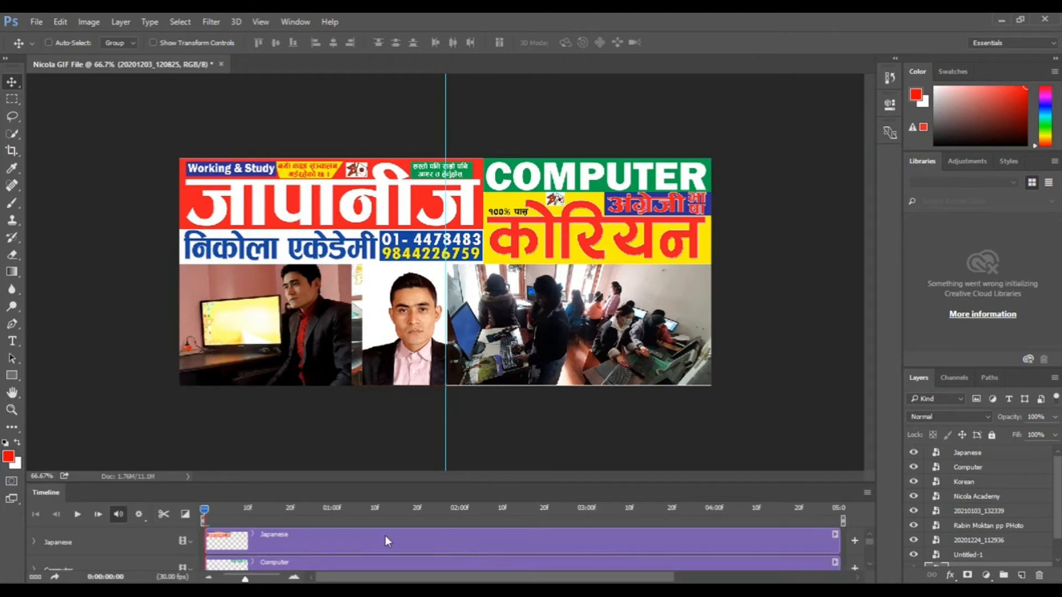
# Step: Scale the timeline so the whole five seconds fits, and enlarge its area to show more layer tracks
pyautogui.click(513, 552)
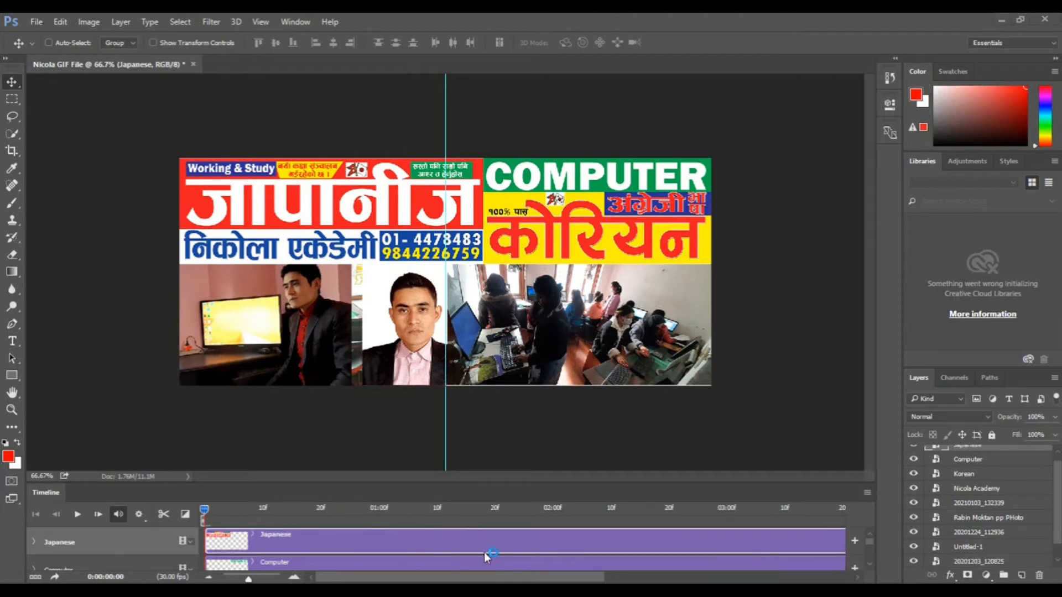
pyautogui.click(258, 577)
pyautogui.moveTo(250, 578); pyautogui.dragTo(239, 578)
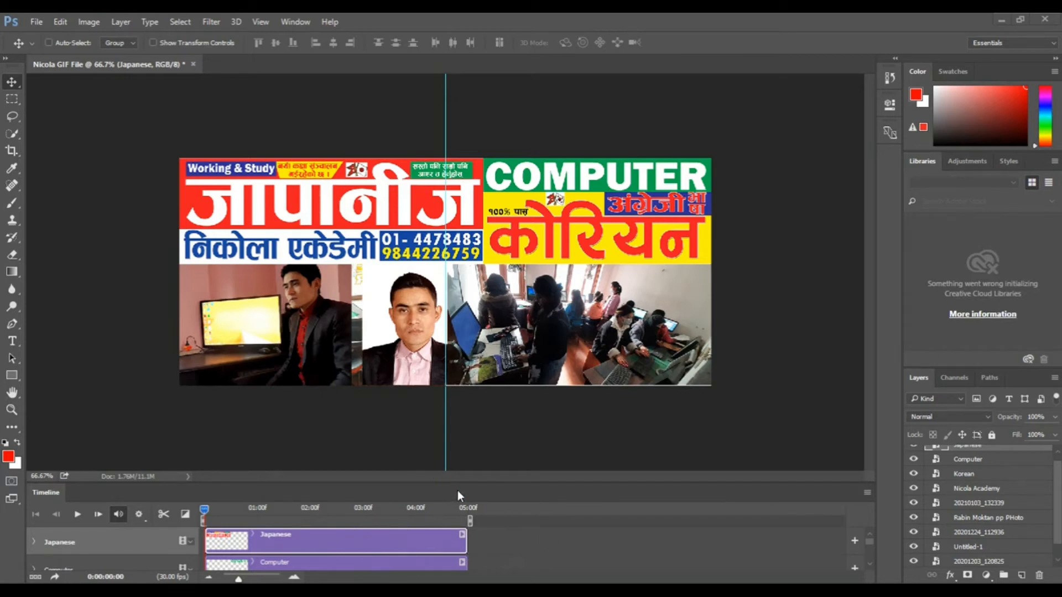
pyautogui.moveTo(457, 483); pyautogui.dragTo(465, 429)
pyautogui.moveTo(480, 380); pyautogui.dragTo(492, 302)
pyautogui.hotkey('ctrl', 'z')
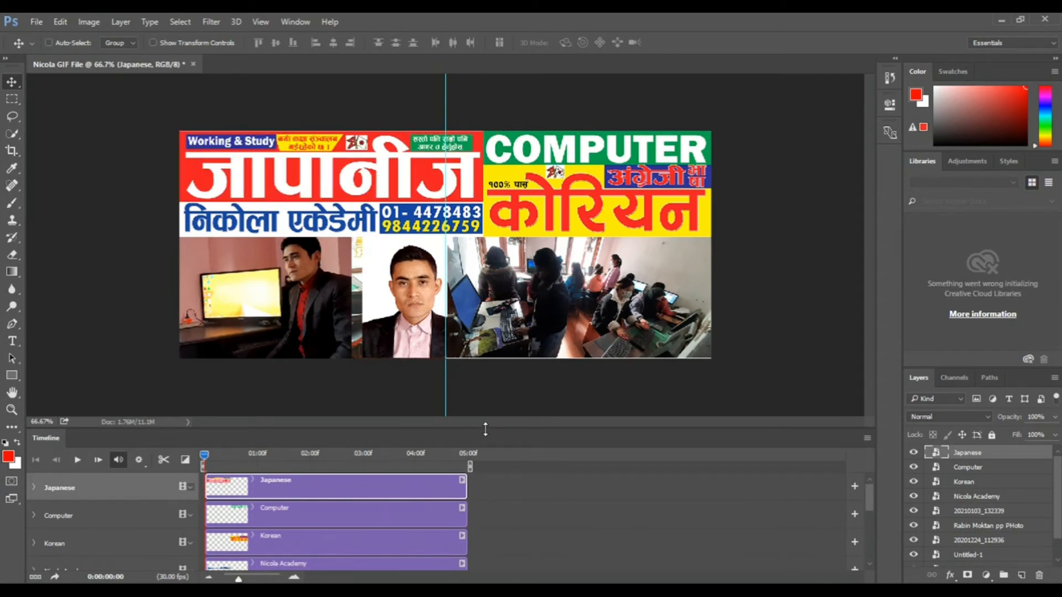
pyautogui.moveTo(485, 429); pyautogui.dragTo(544, 393)
pyautogui.moveTo(548, 463); pyautogui.dragTo(574, 377)
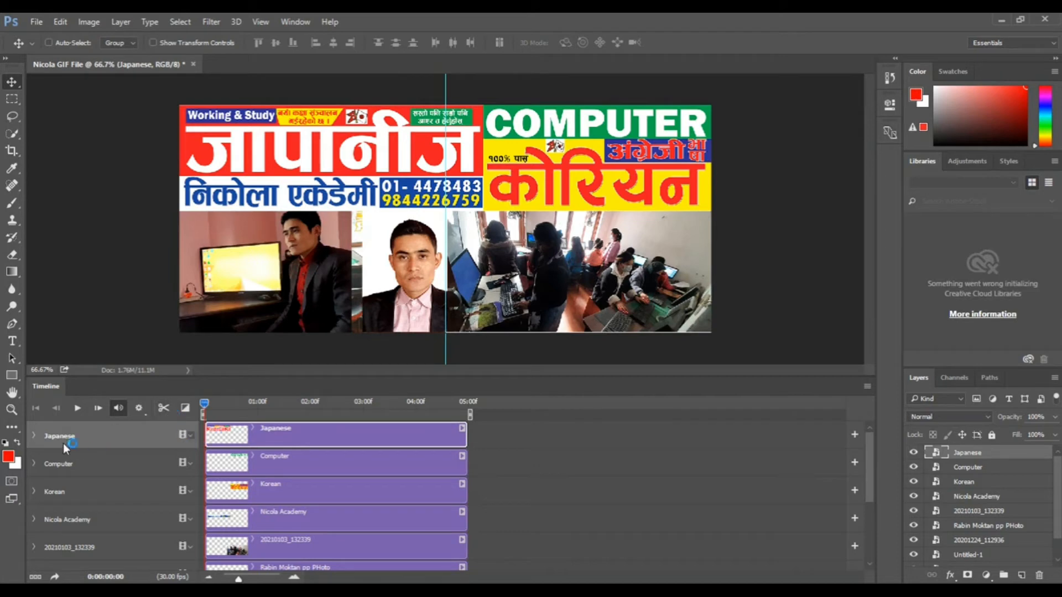
# Step: Animate the Japanese layer's transform from off-canvas at the upper left at 0:00:00:00 to its banner position at 0:00:00:14
pyautogui.click(34, 436)
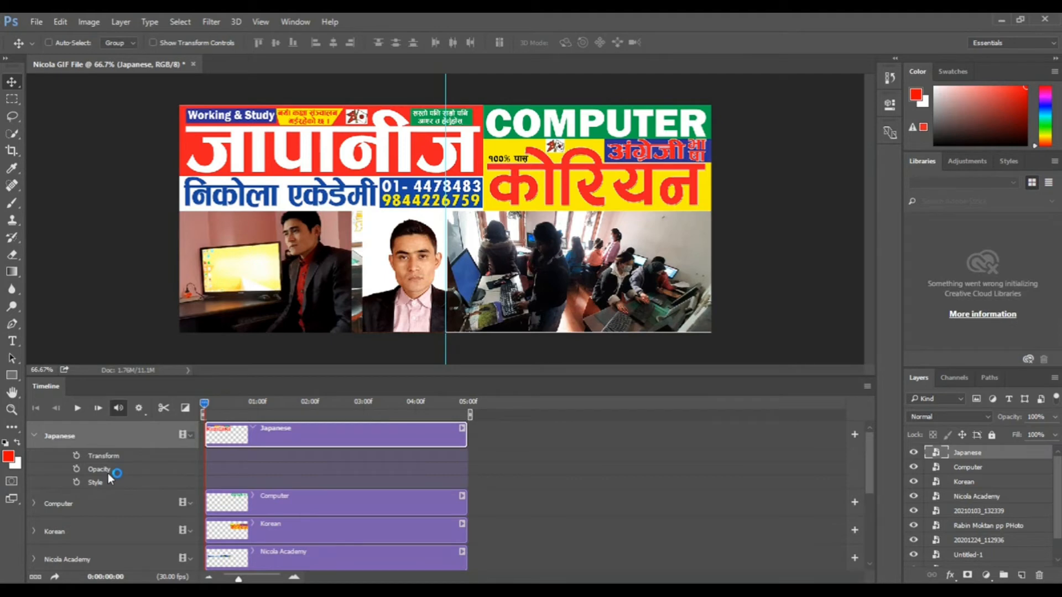
pyautogui.click(77, 456)
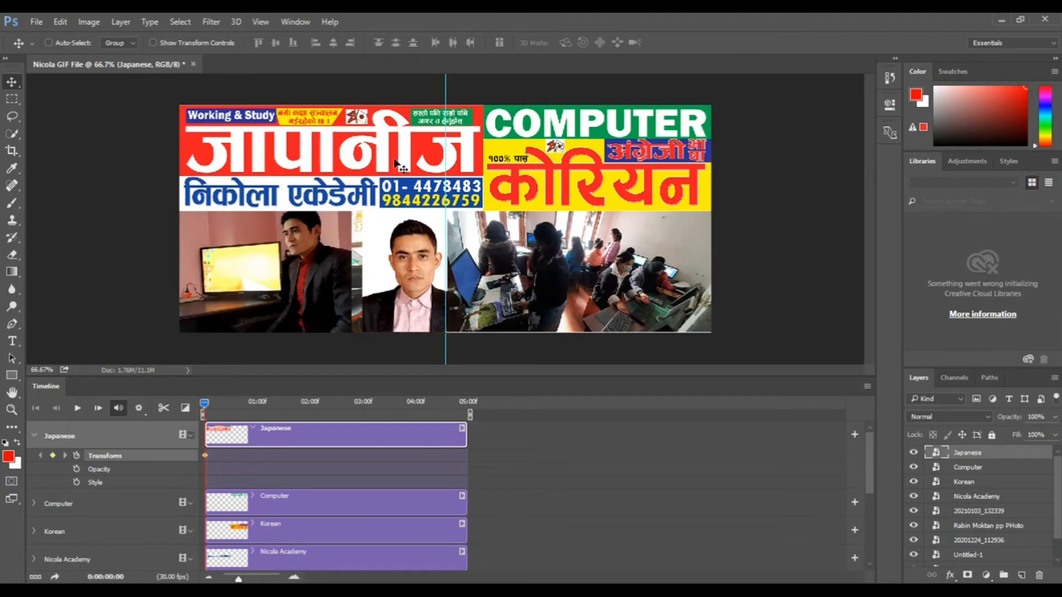
pyautogui.moveTo(399, 157); pyautogui.dragTo(63, 84)
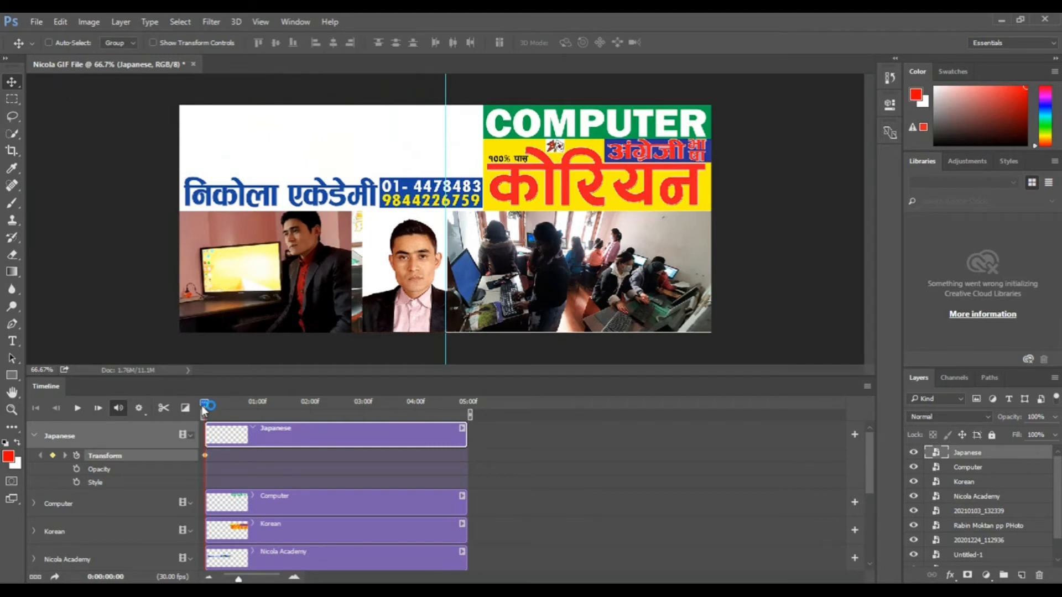
pyautogui.moveTo(218, 400); pyautogui.dragTo(230, 403)
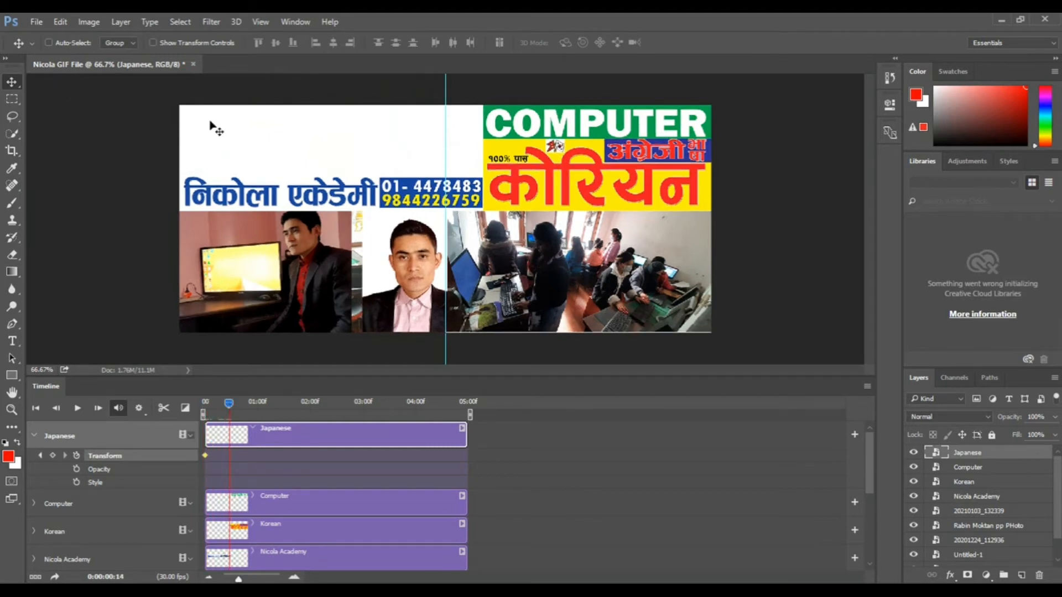
pyautogui.moveTo(147, 100); pyautogui.dragTo(463, 146)
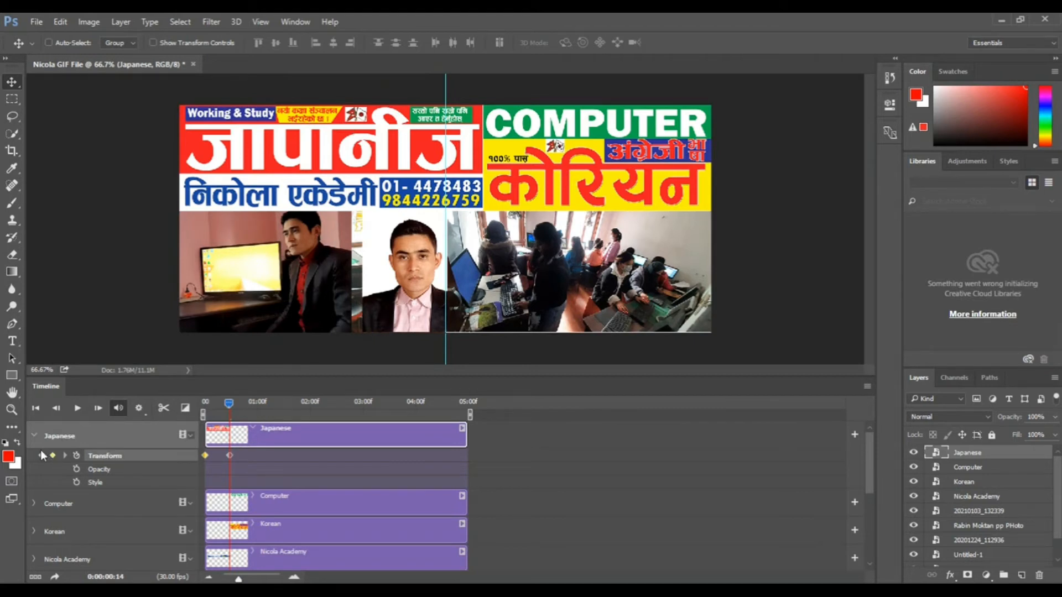
pyautogui.click(34, 436)
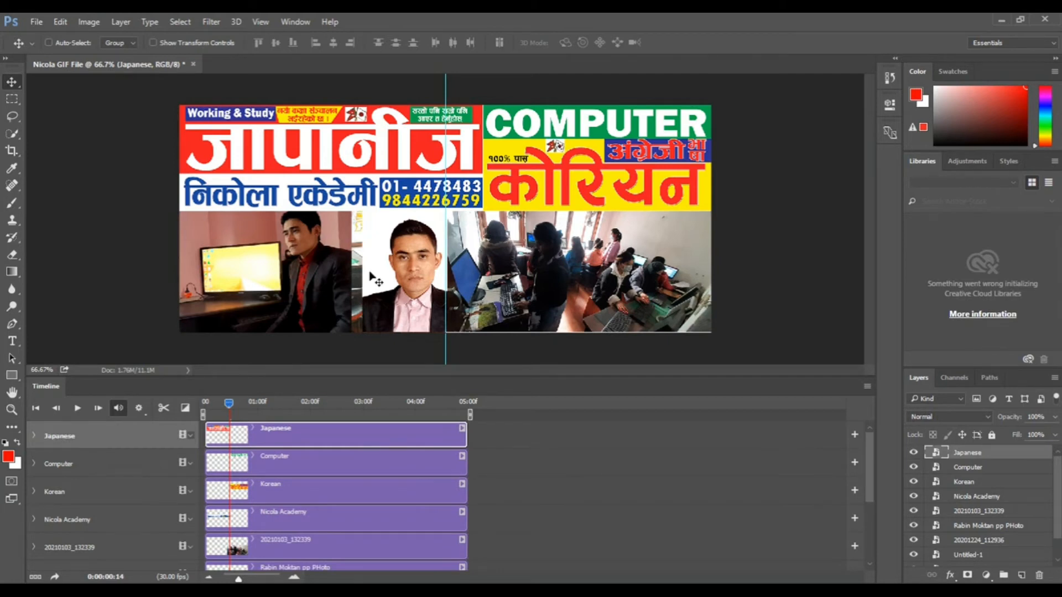
# Step: Animate the Computer layer's transform from beyond the canvas's right edge back to its banner position at 0:00:01:25
pyautogui.click(35, 463)
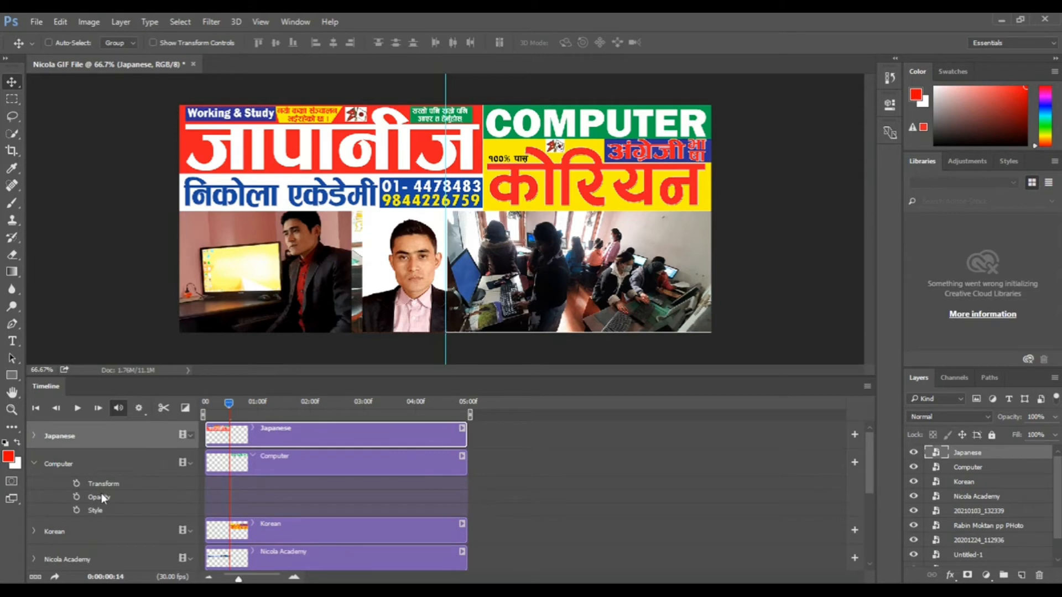
pyautogui.click(78, 486)
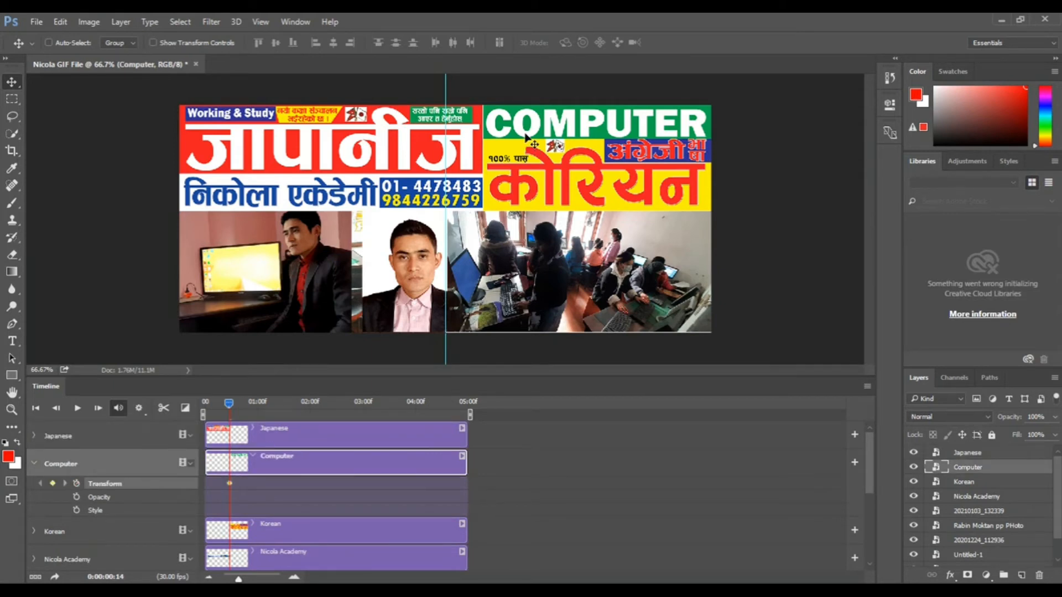
pyautogui.moveTo(526, 132); pyautogui.dragTo(768, 104)
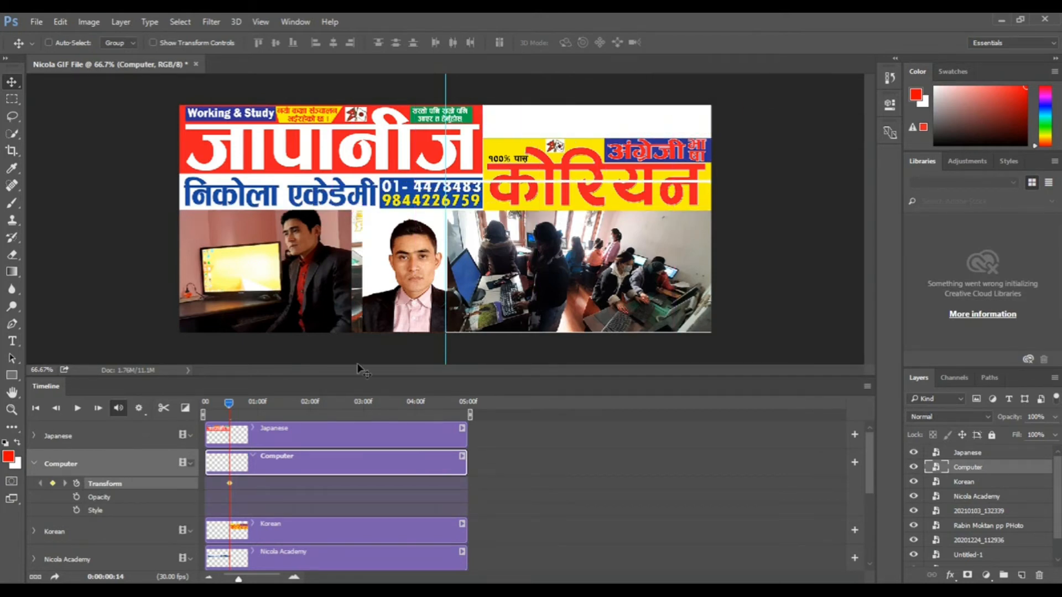
pyautogui.moveTo(227, 402); pyautogui.dragTo(275, 410)
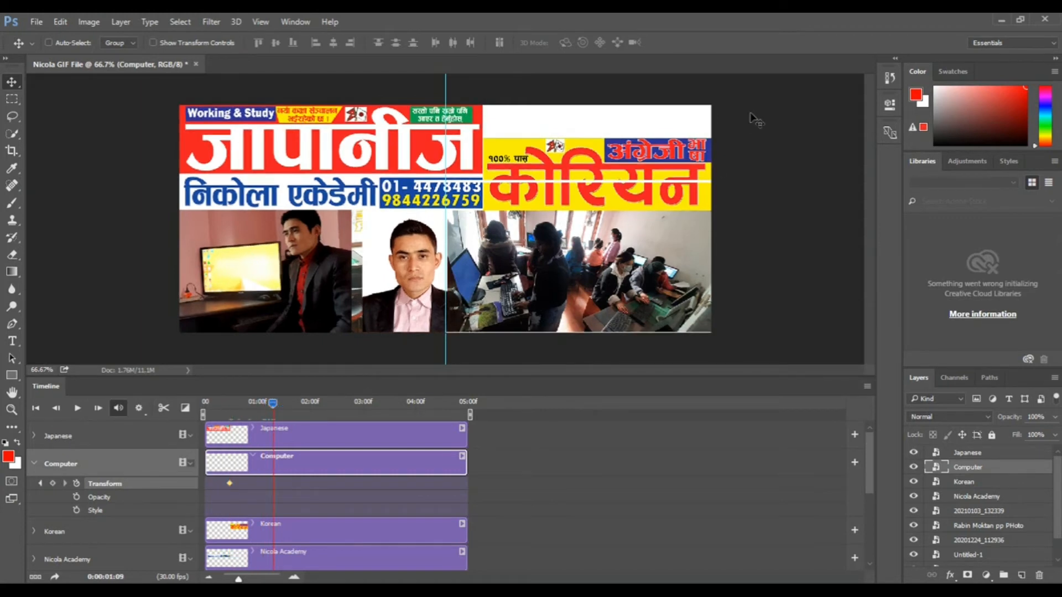
pyautogui.moveTo(754, 104); pyautogui.dragTo(521, 131)
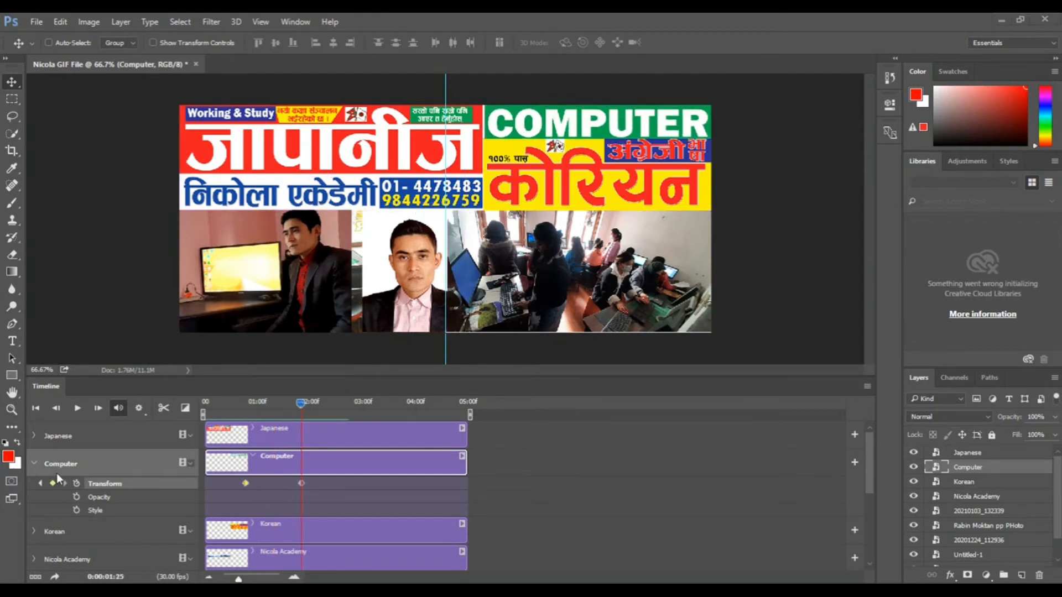
pyautogui.click(35, 465)
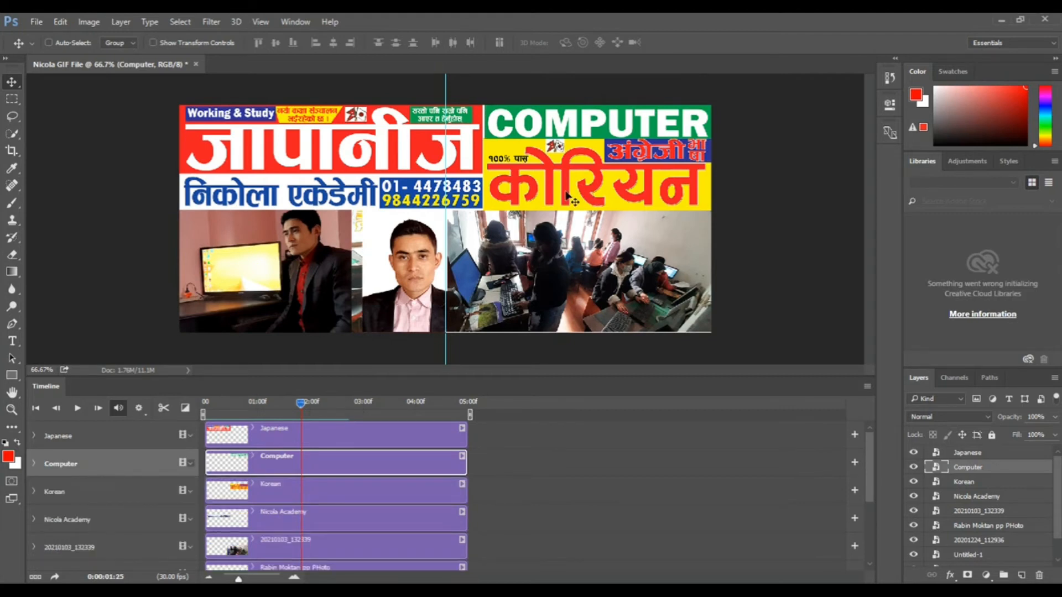
# Step: Animate the Korean layer's transform from off-canvas at the lower right at 0:00:01:25 to its banner position at 0:00:02:15
pyautogui.click(31, 489)
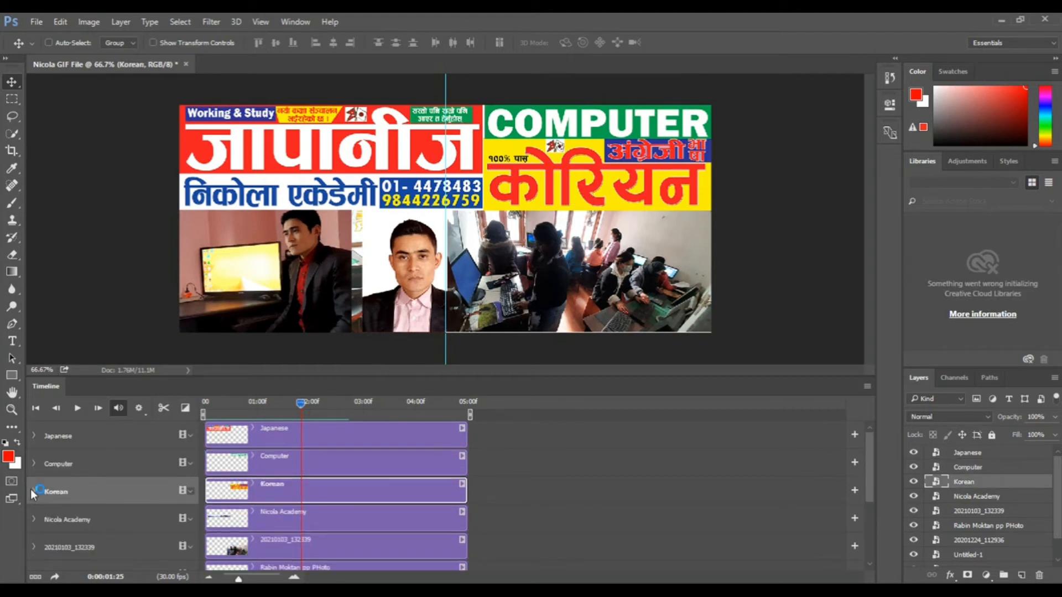
pyautogui.click(35, 492)
pyautogui.click(81, 514)
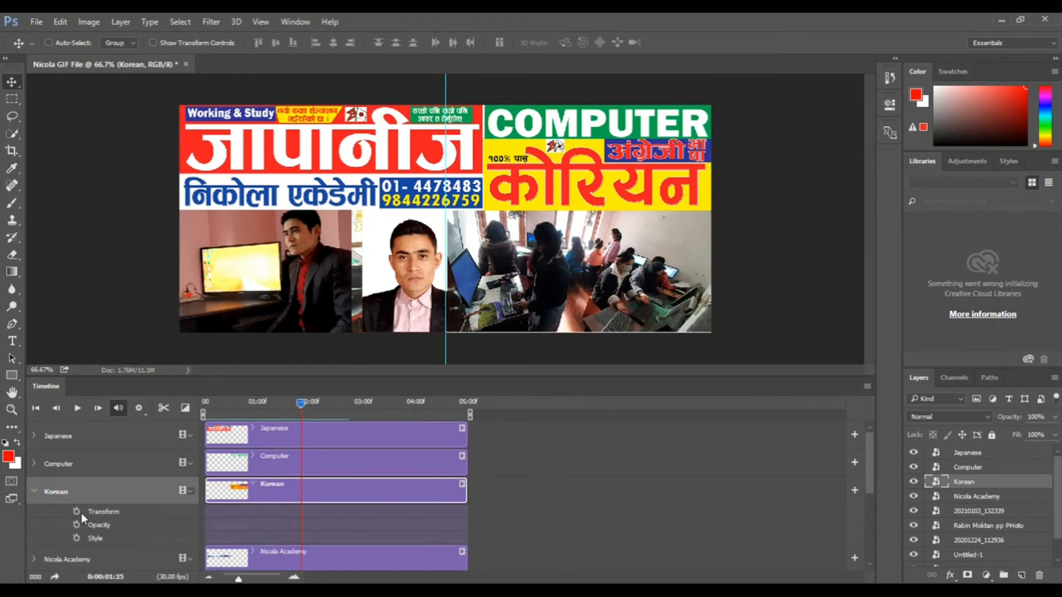
pyautogui.click(77, 512)
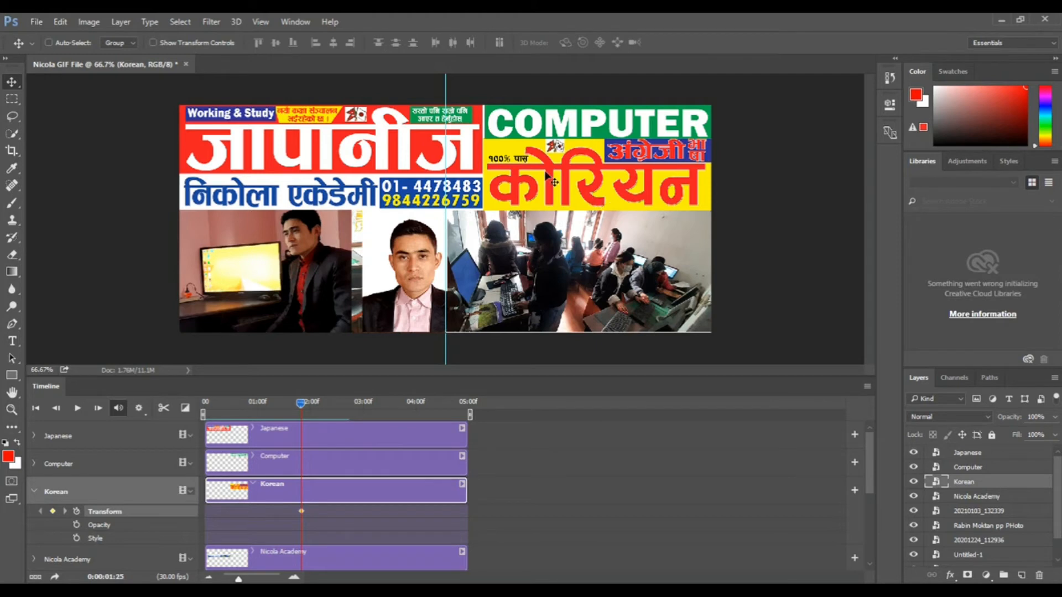
pyautogui.moveTo(546, 175); pyautogui.dragTo(792, 262)
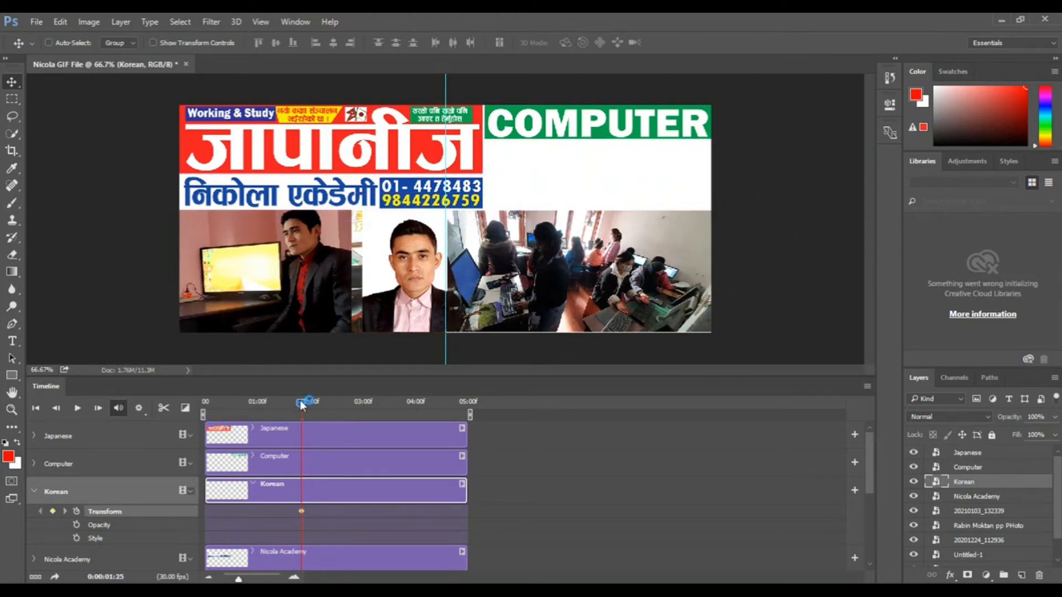
pyautogui.moveTo(303, 403); pyautogui.dragTo(336, 407)
pyautogui.moveTo(813, 287); pyautogui.dragTo(578, 189)
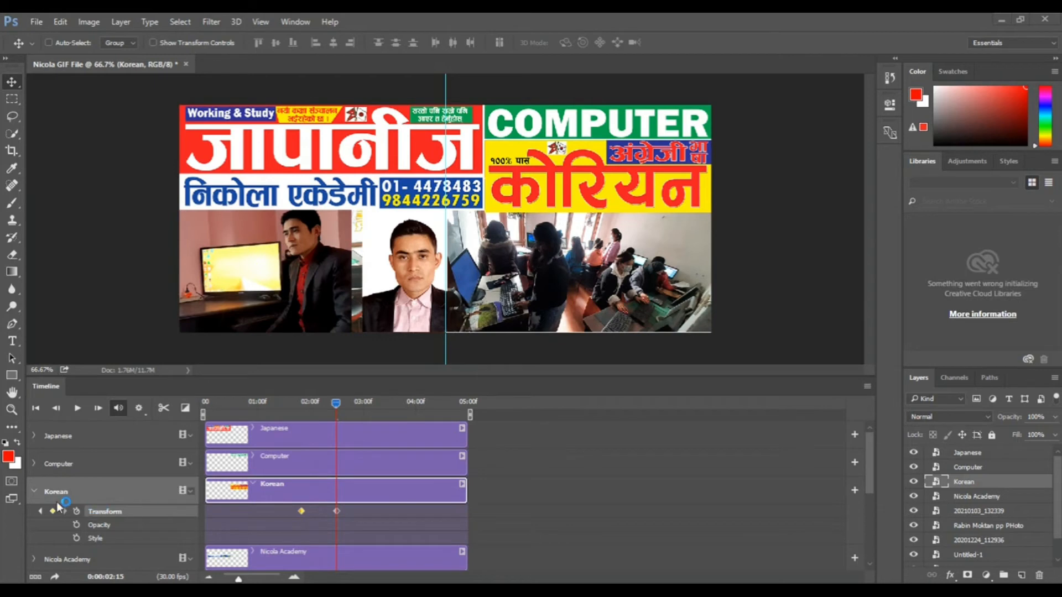
pyautogui.click(36, 490)
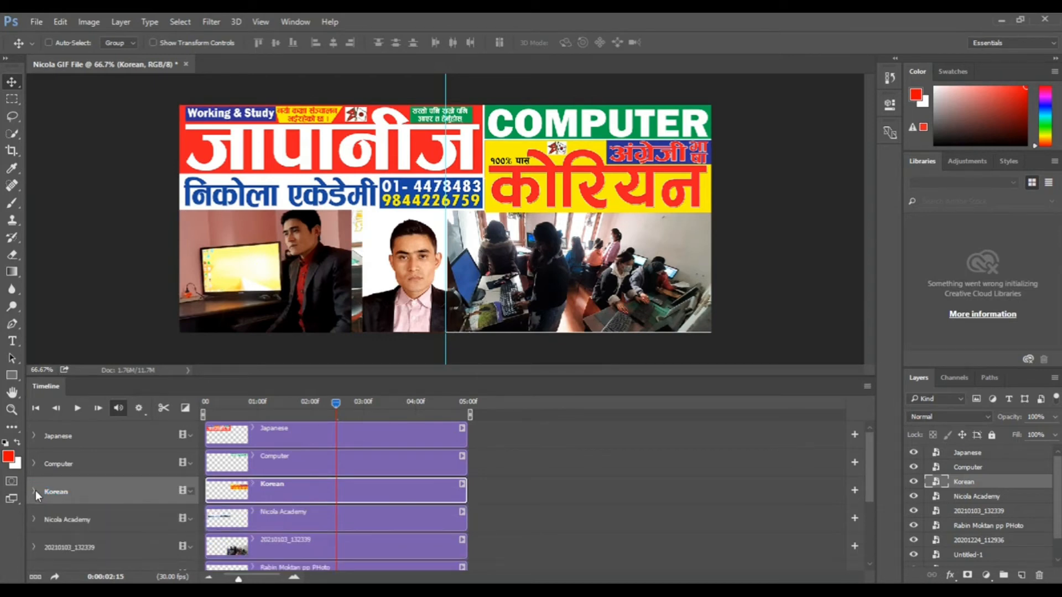
# Step: Animate the Nicola Academy layer's transform from beyond the canvas's left edge at 0:00:02:17 to its banner position at 0:00:03:02
pyautogui.click(91, 517)
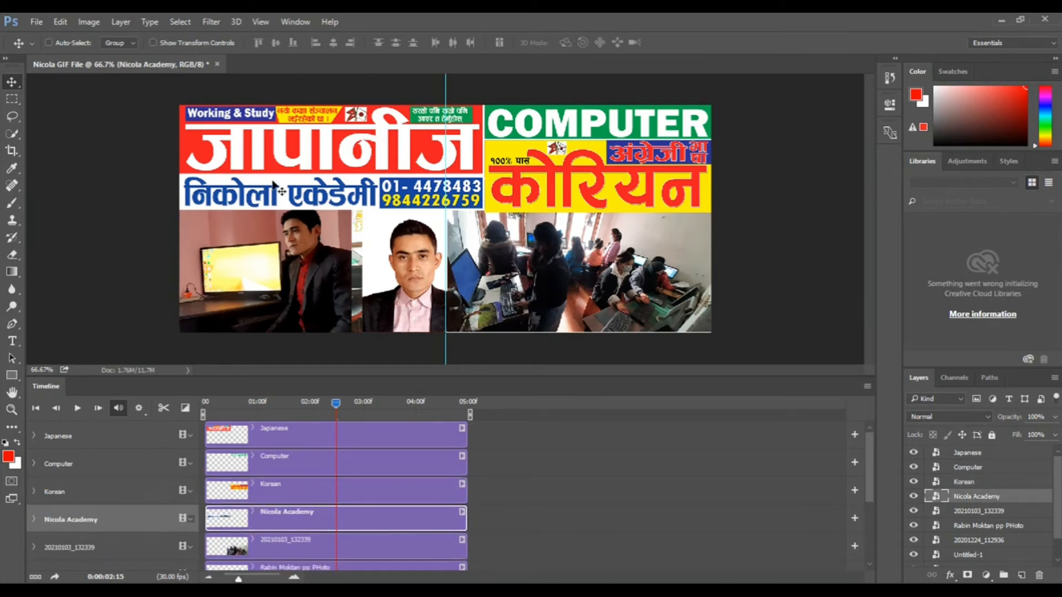
pyautogui.click(35, 519)
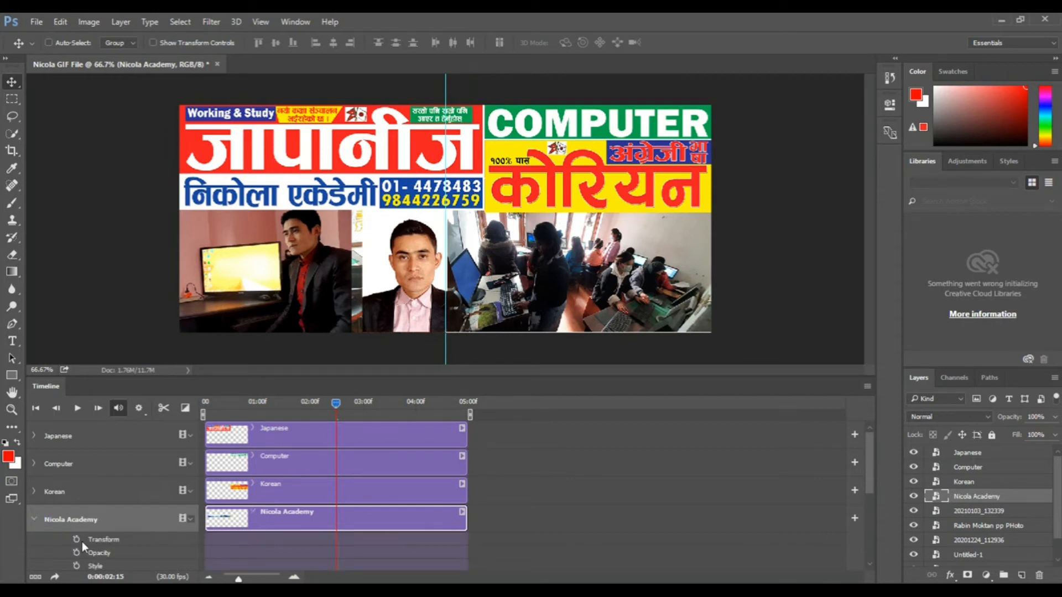
pyautogui.moveTo(335, 403); pyautogui.dragTo(339, 403)
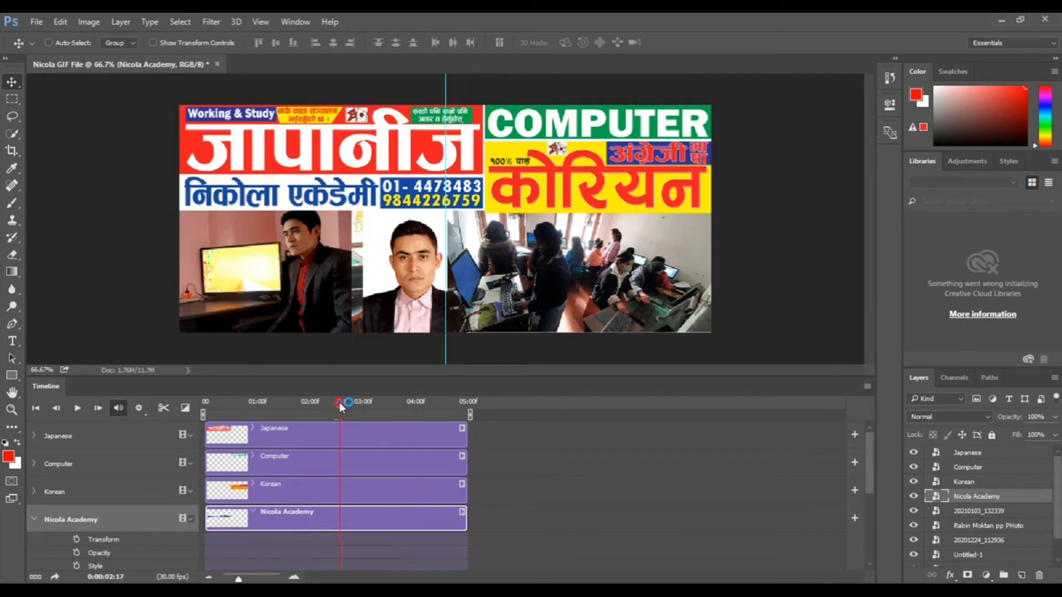
pyautogui.click(76, 539)
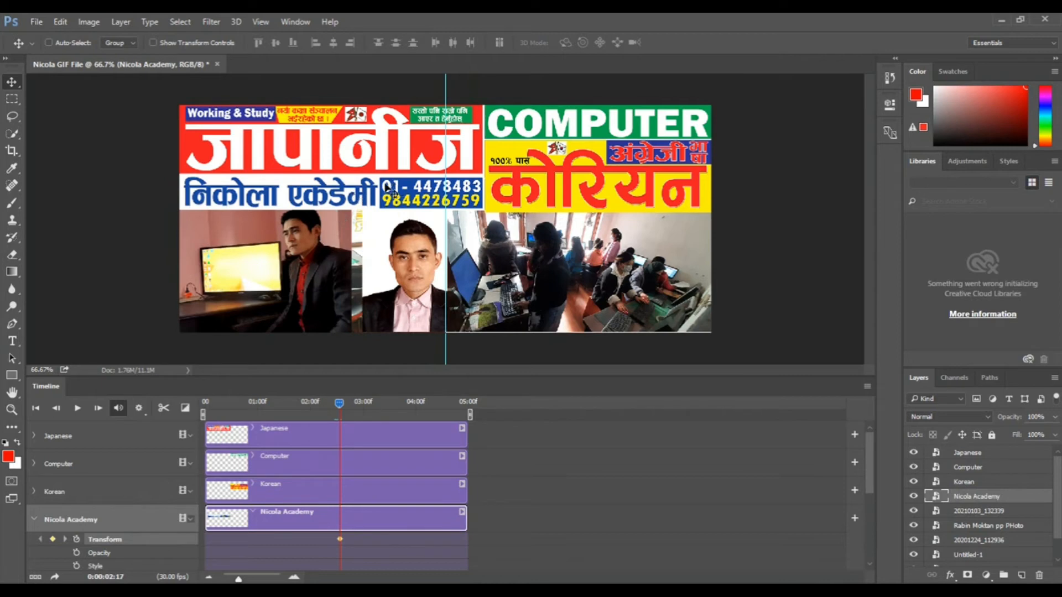
pyautogui.moveTo(381, 180); pyautogui.dragTo(78, 271)
pyautogui.moveTo(339, 405); pyautogui.dragTo(367, 409)
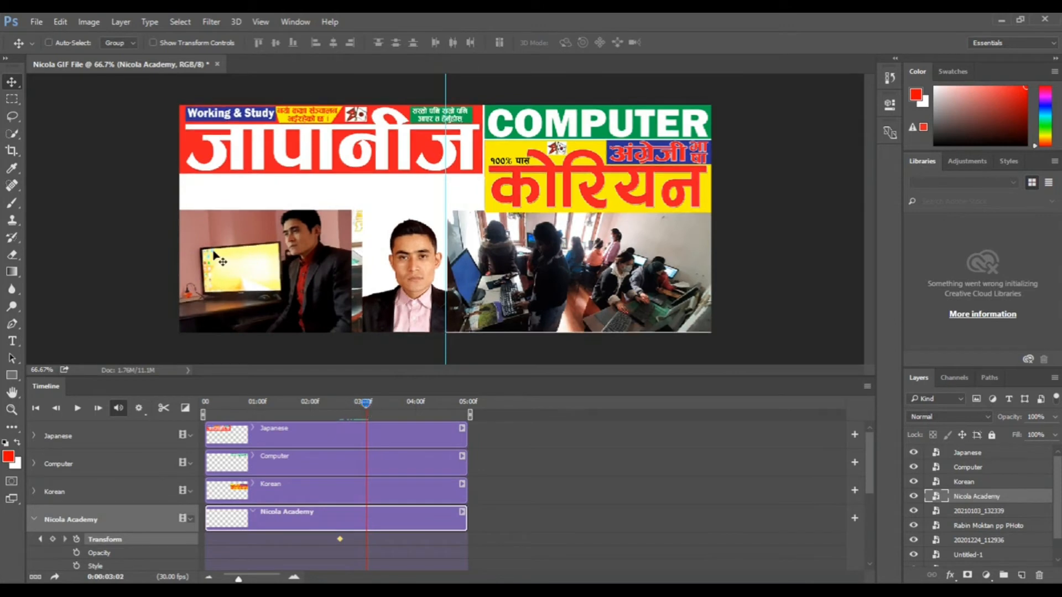
pyautogui.moveTo(95, 233); pyautogui.dragTo(389, 134)
pyautogui.keyDown('ctrl'); pyautogui.click(390, 136); pyautogui.keyUp('ctrl')
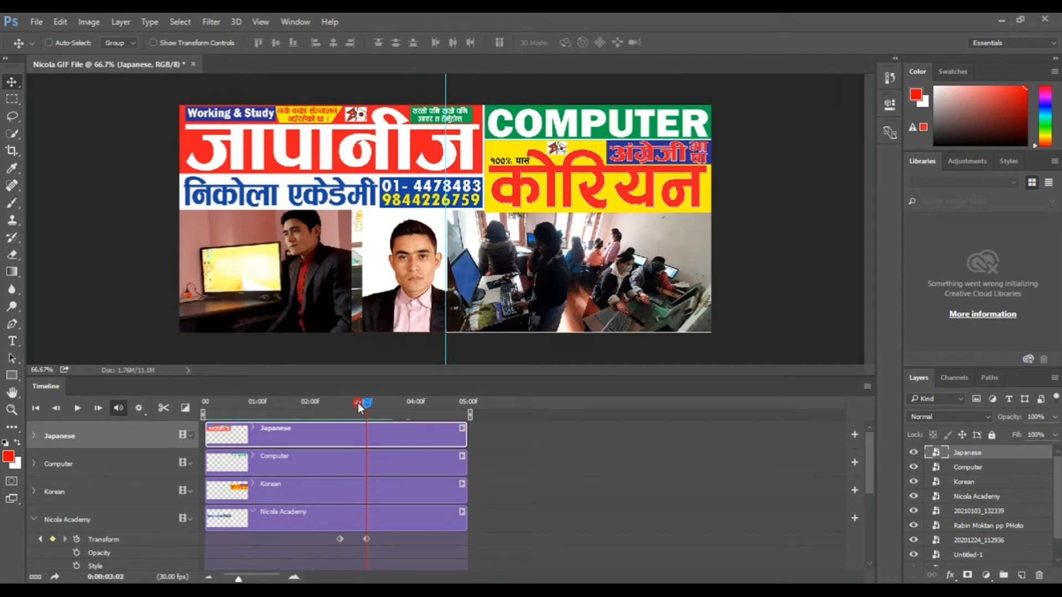
# Step: Play the animation from its first frame to check how the four banner layers slide in
pyautogui.moveTo(364, 401); pyautogui.dragTo(215, 402)
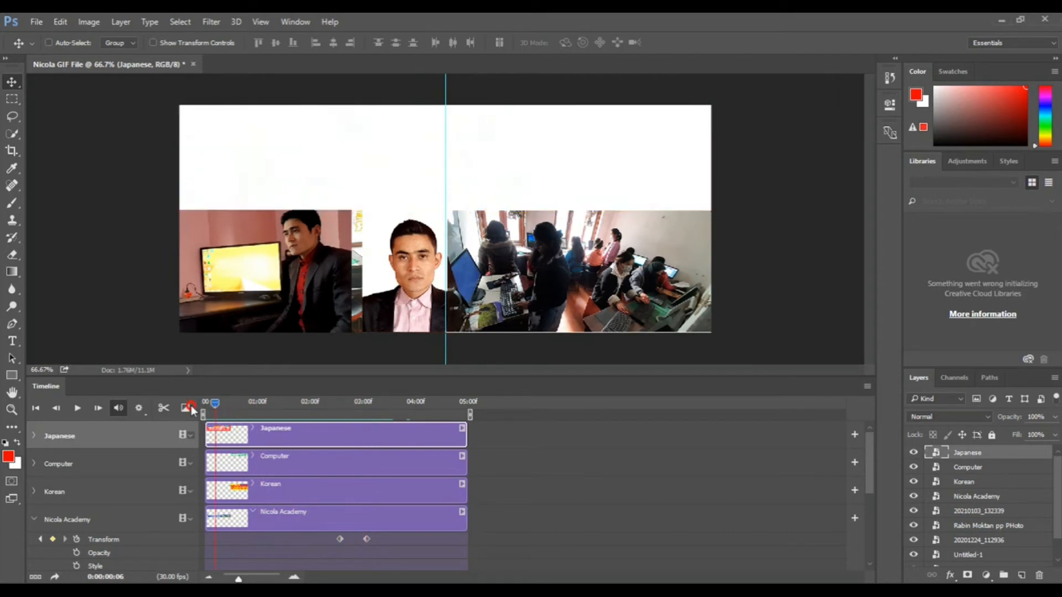
pyautogui.click(35, 407)
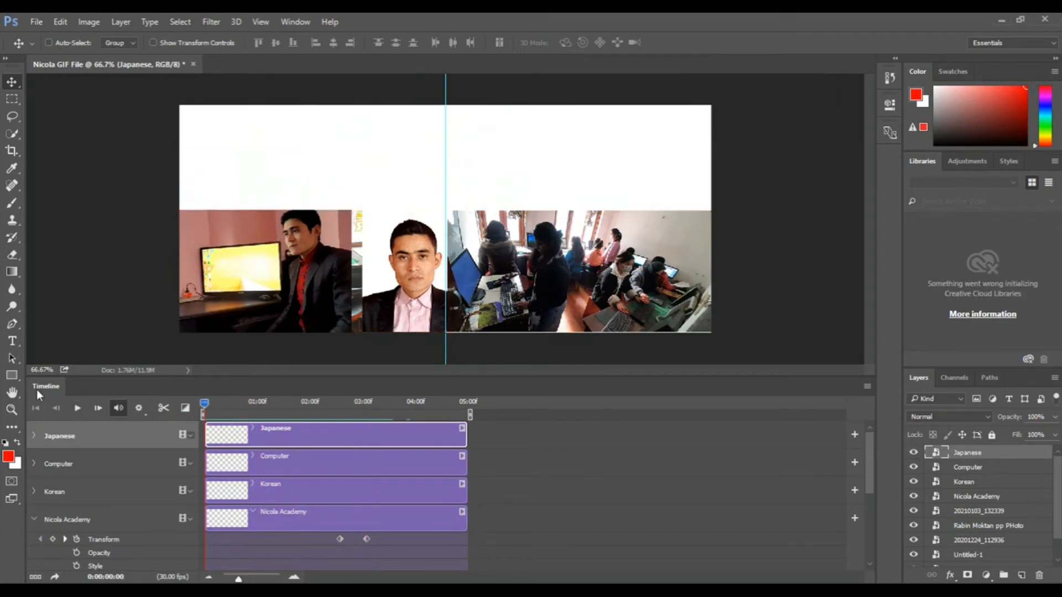
pyautogui.click(80, 412)
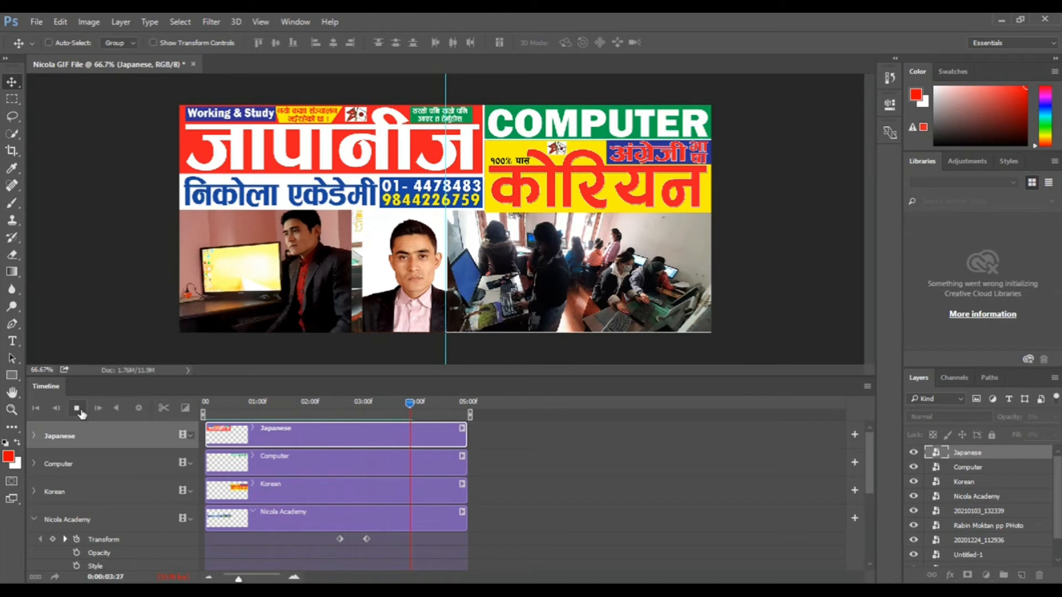
pyautogui.click(77, 409)
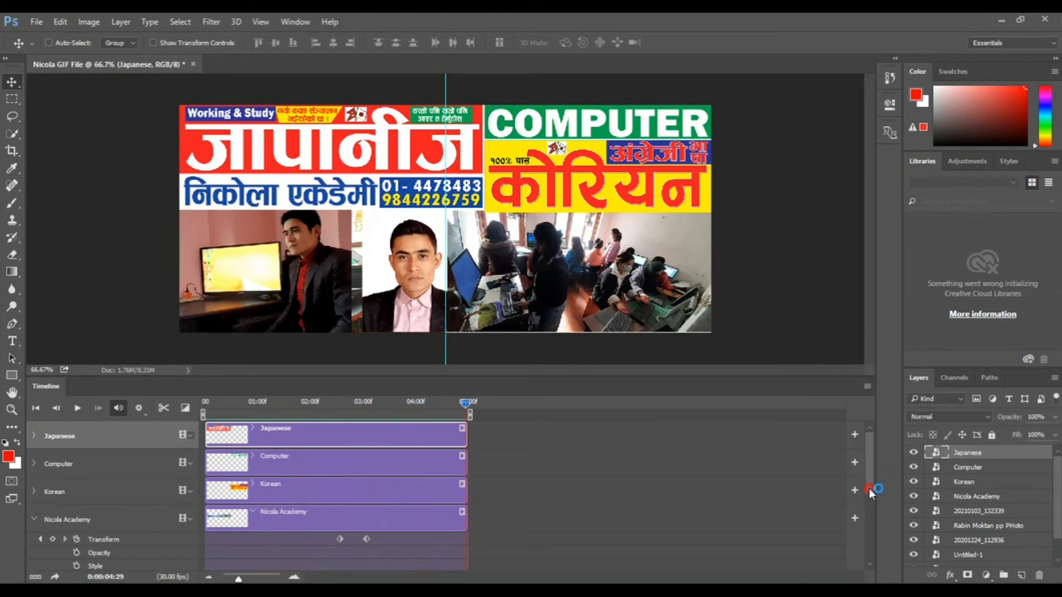
# Step: Apply a 1 s Fade transition to the start of the 20210103_132339 clip
pyautogui.moveTo(868, 489)
pyautogui.mouseDown()
pyautogui.moveTo(869, 517)
pyautogui.moveTo(871, 493)
pyautogui.moveTo(871, 507)
pyautogui.mouseUp()
pyautogui.click(33, 447)
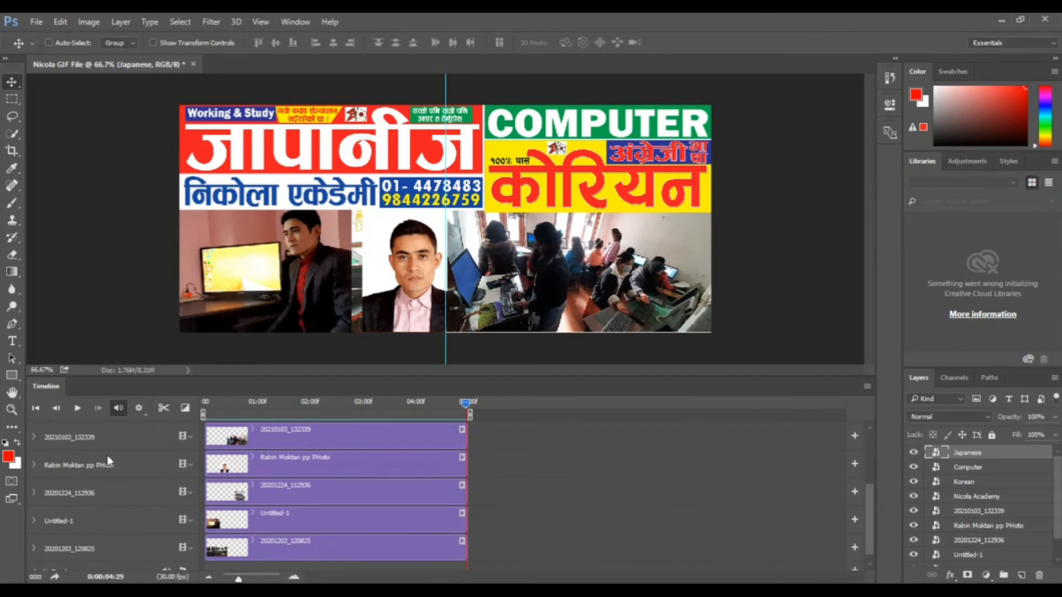
pyautogui.click(458, 518)
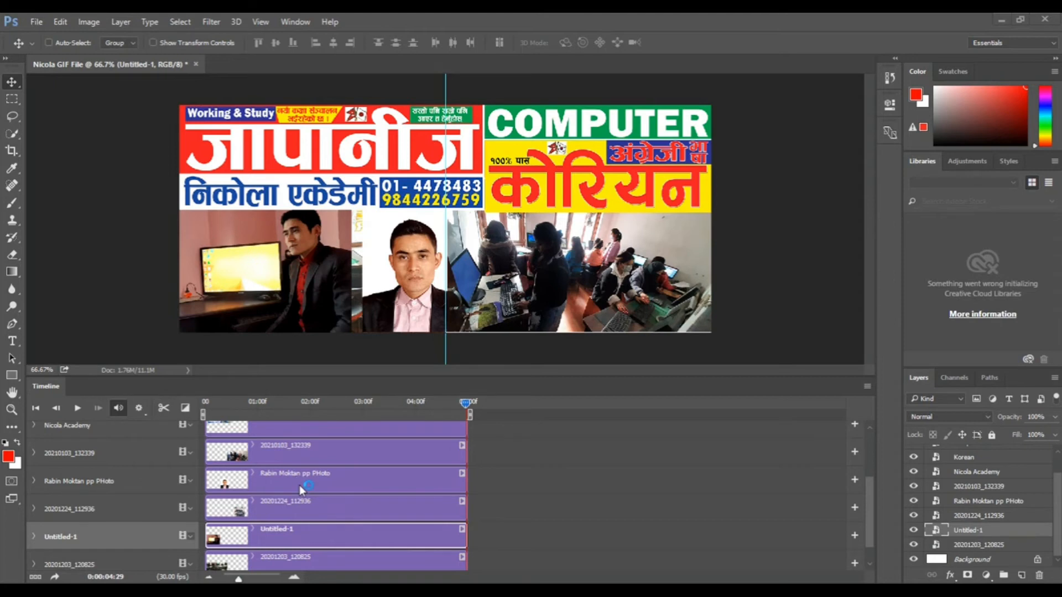
pyautogui.click(185, 409)
pyautogui.click(186, 409)
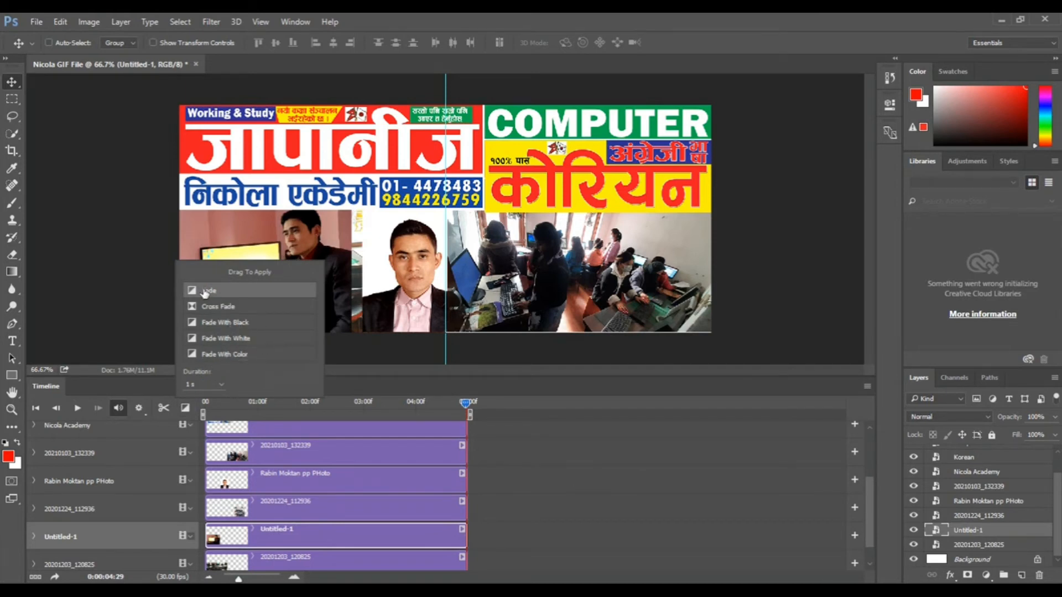
pyautogui.moveTo(205, 292); pyautogui.dragTo(216, 455)
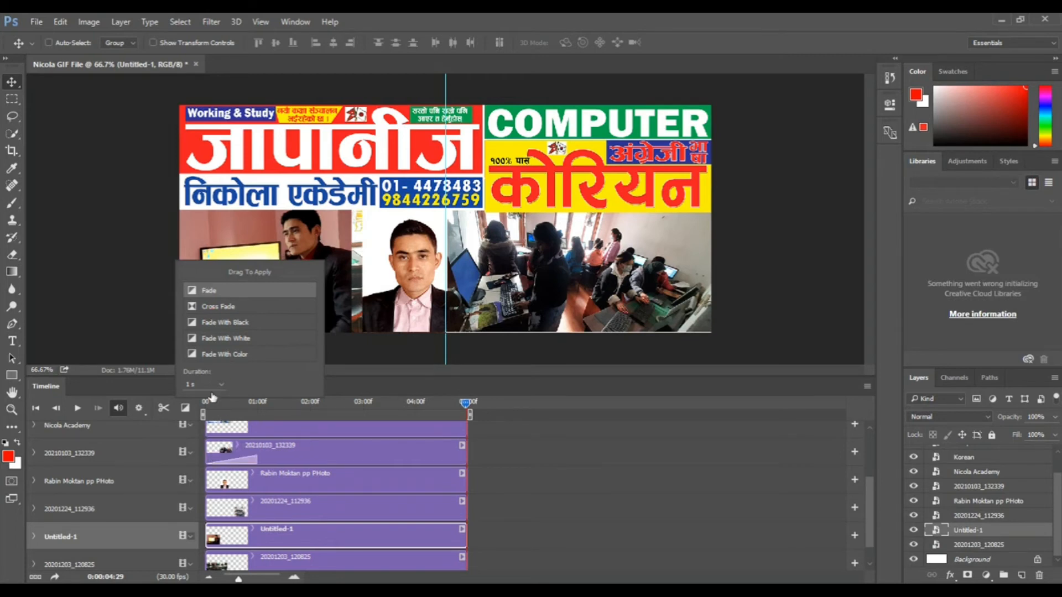
pyautogui.click(525, 486)
pyautogui.click(526, 485)
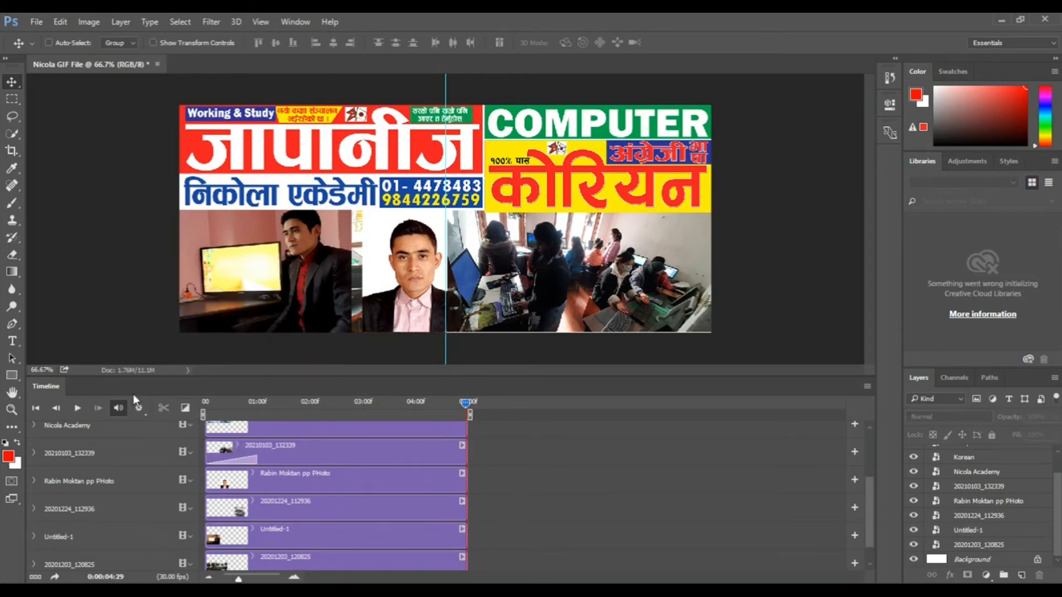
# Step: Preview the fade on the classroom photo by playing the animation from its start
pyautogui.click(77, 408)
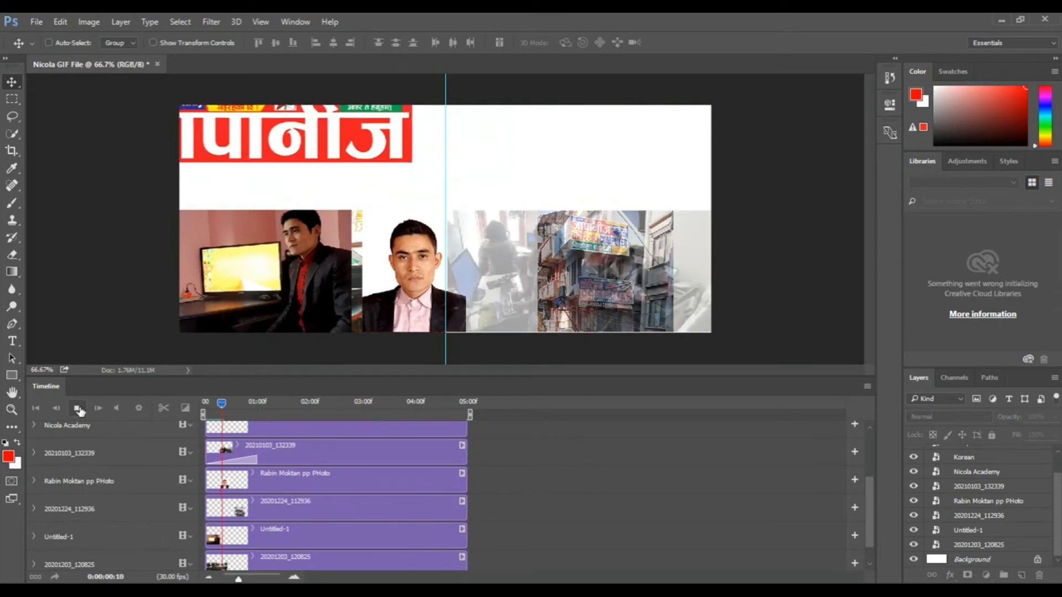
pyautogui.click(78, 409)
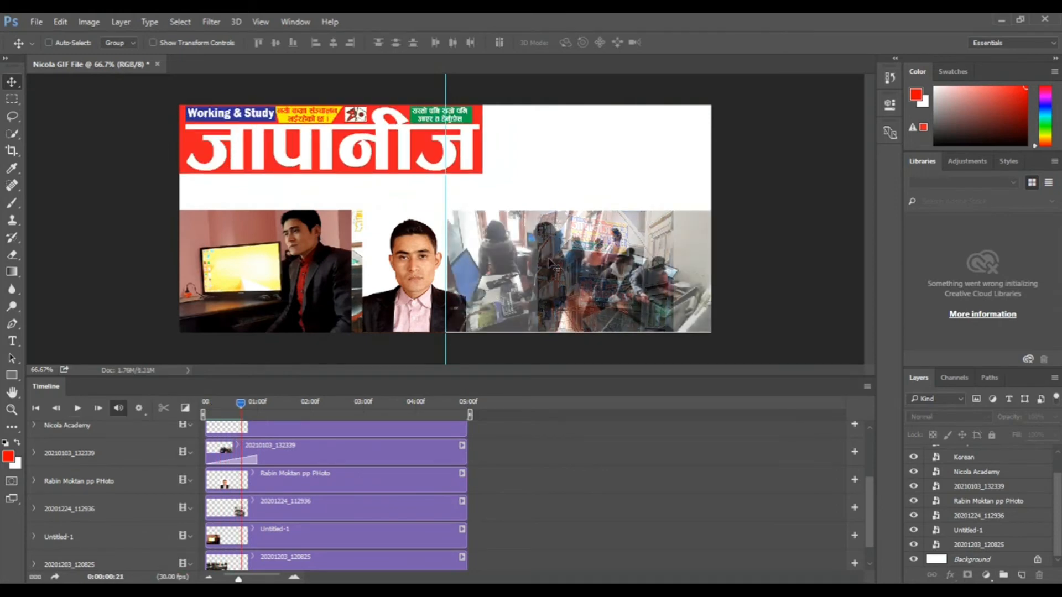
pyautogui.moveTo(240, 403); pyautogui.dragTo(203, 411)
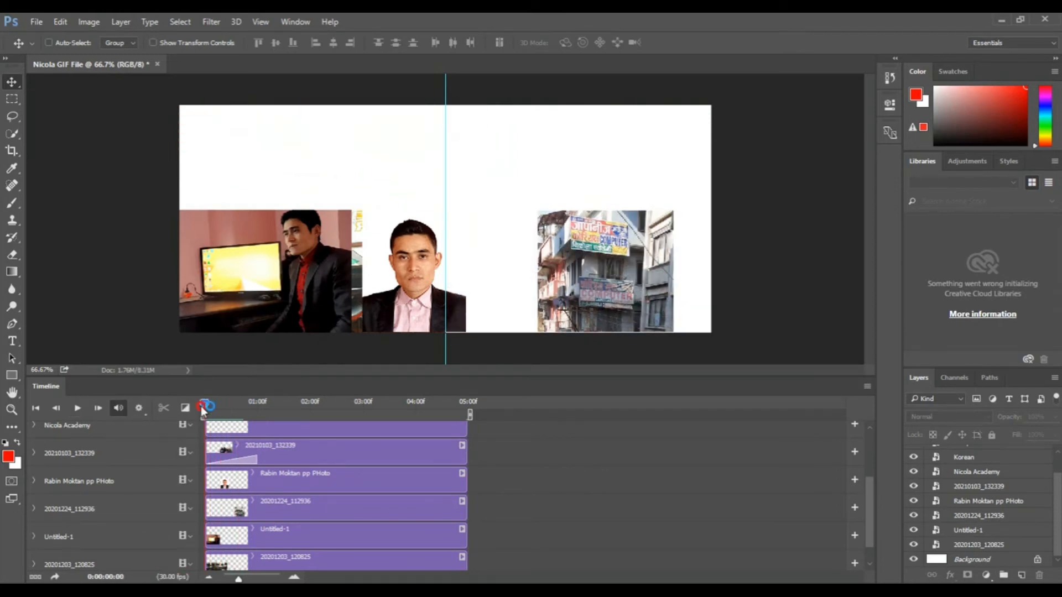
pyautogui.click(79, 409)
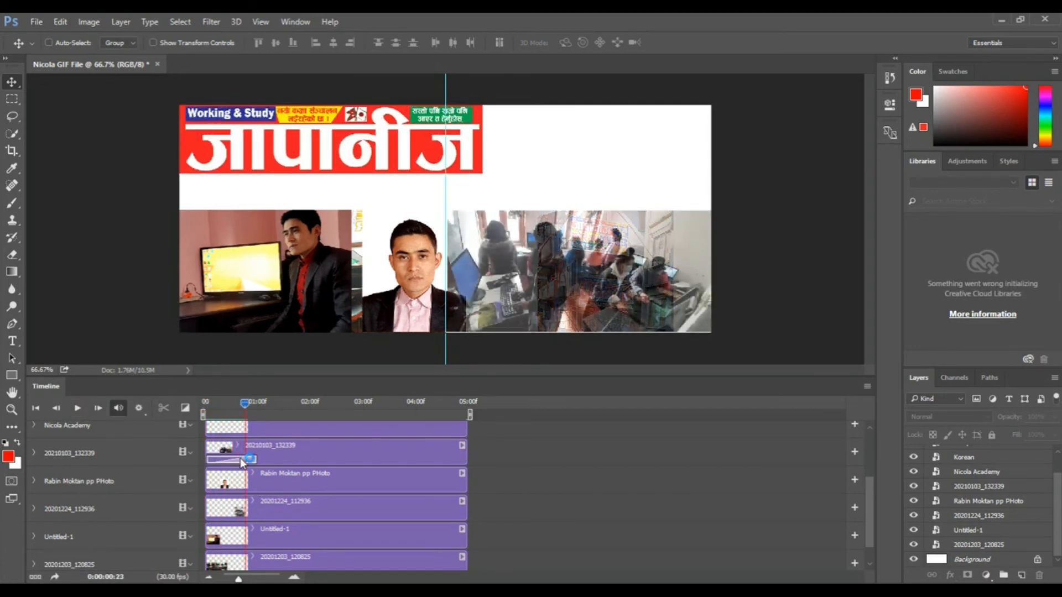
# Step: Try Fade With Color and Fade With Black on the 20210103_132339 clip's transition, and delete the transition
pyautogui.rightClick(240, 458)
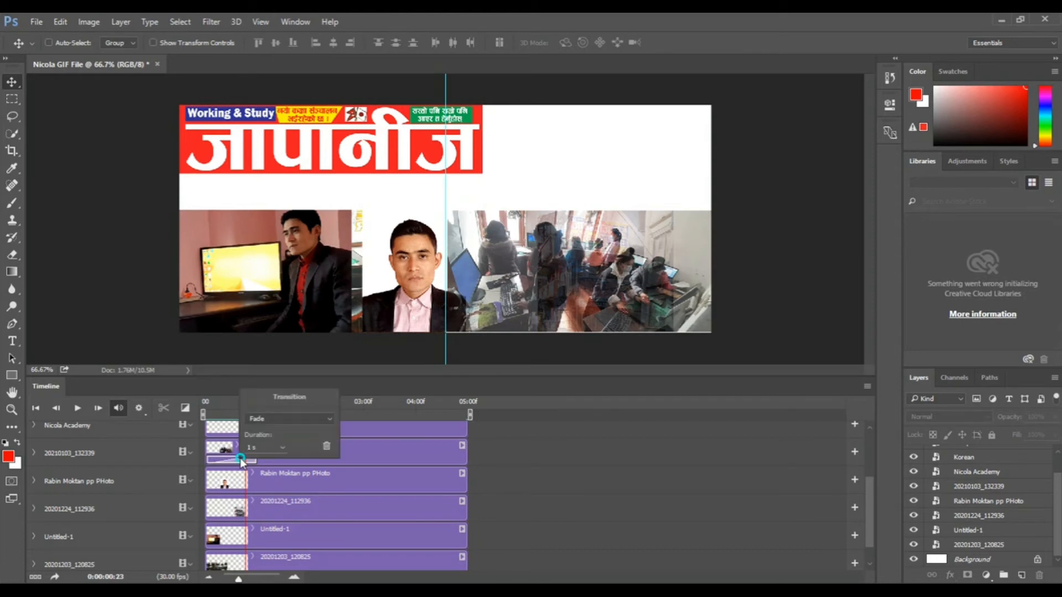
pyautogui.click(280, 415)
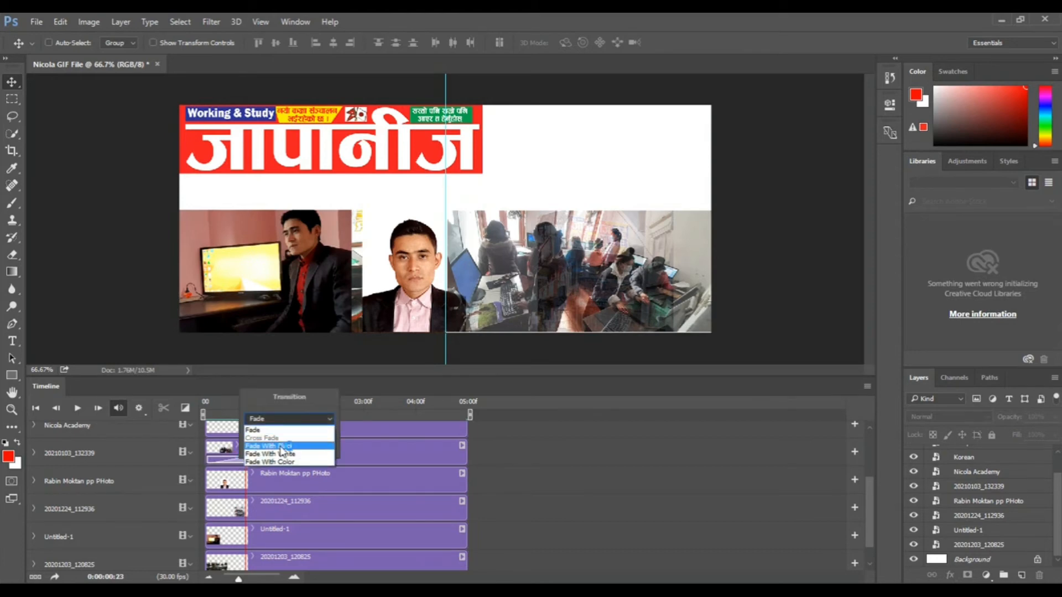
pyautogui.click(282, 461)
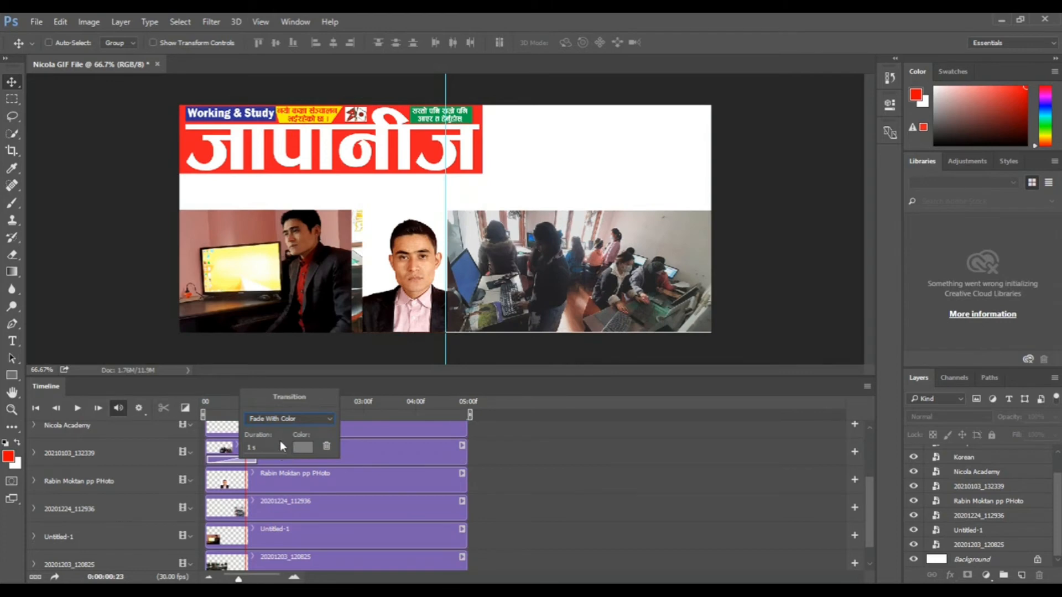
pyautogui.click(279, 418)
pyautogui.click(277, 445)
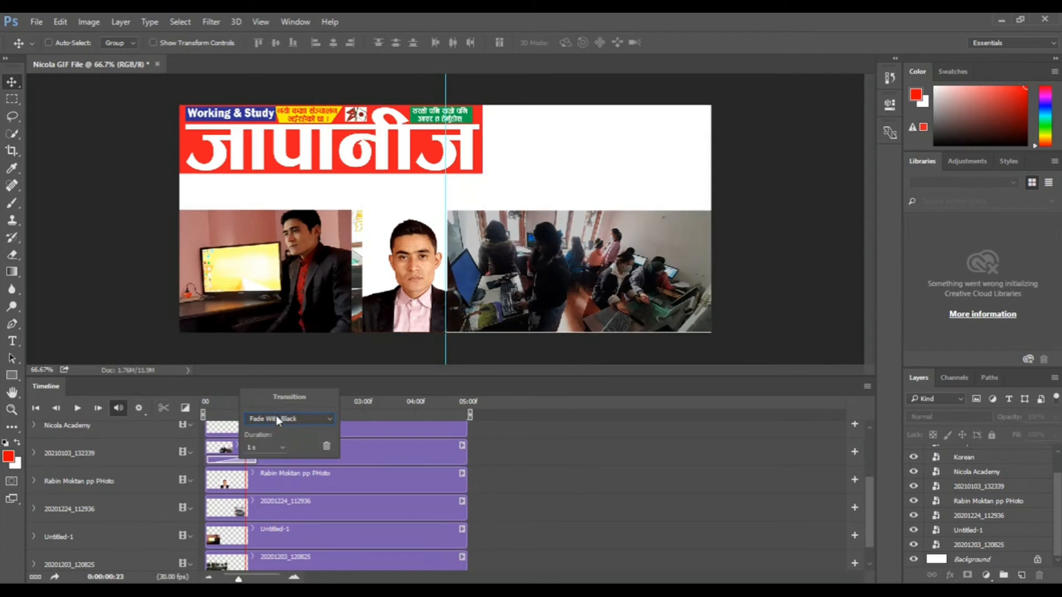
pyautogui.click(326, 446)
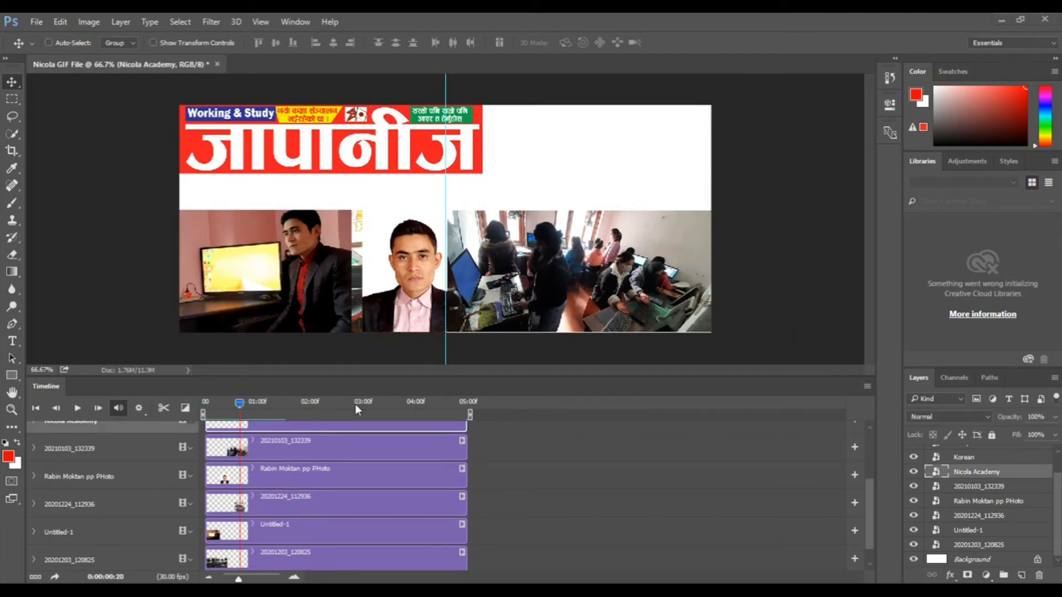
# Step: Animate the 20210103_132339 layer's transform from beyond the canvas's right edge at 0:00:00:20 to the photo row's right end at 0:00:01:12
pyautogui.click(34, 448)
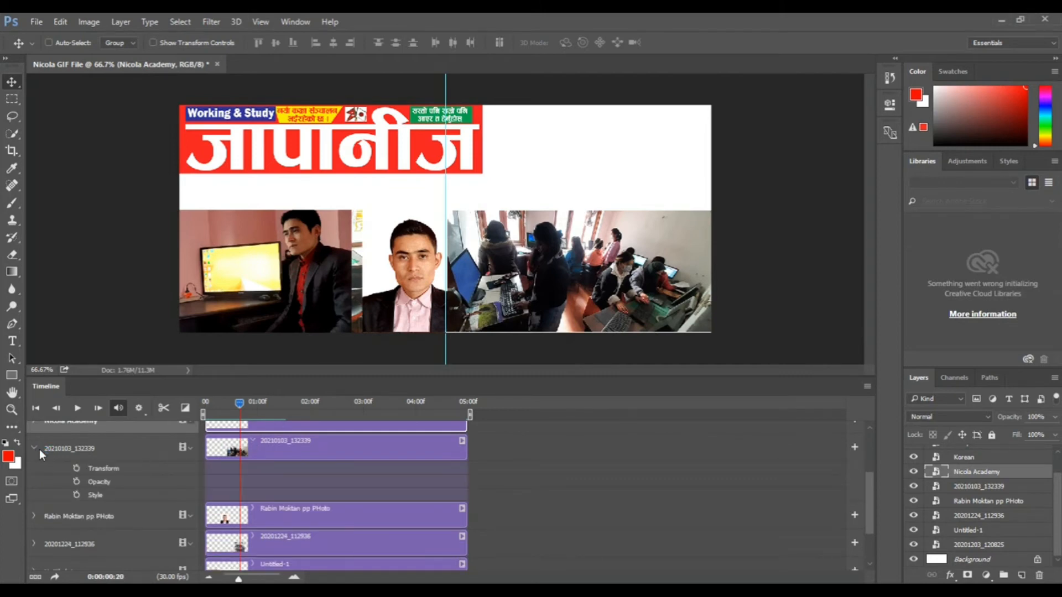
pyautogui.click(77, 469)
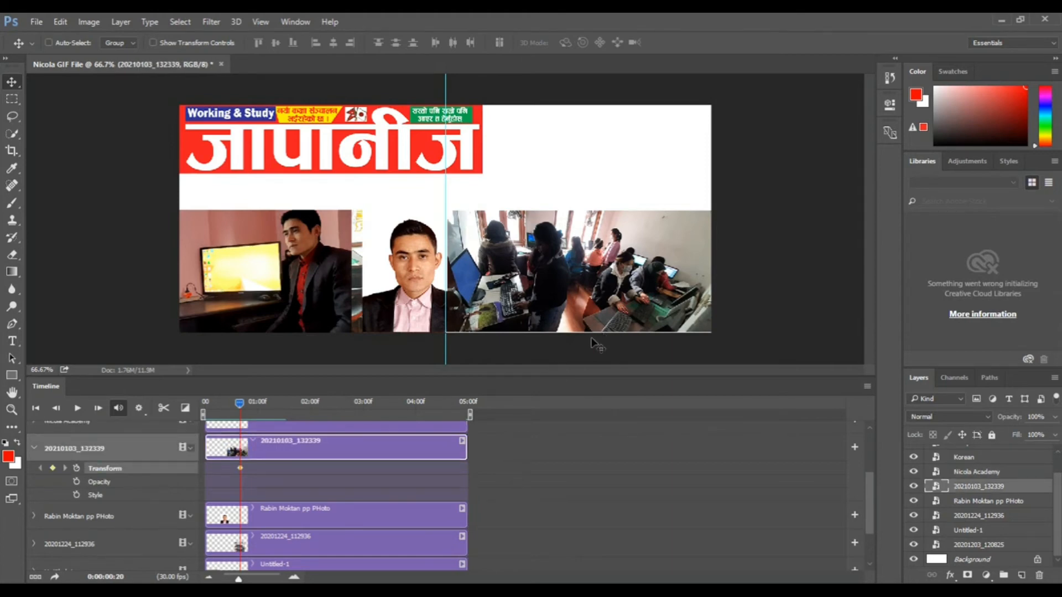
pyautogui.moveTo(509, 257); pyautogui.dragTo(788, 281)
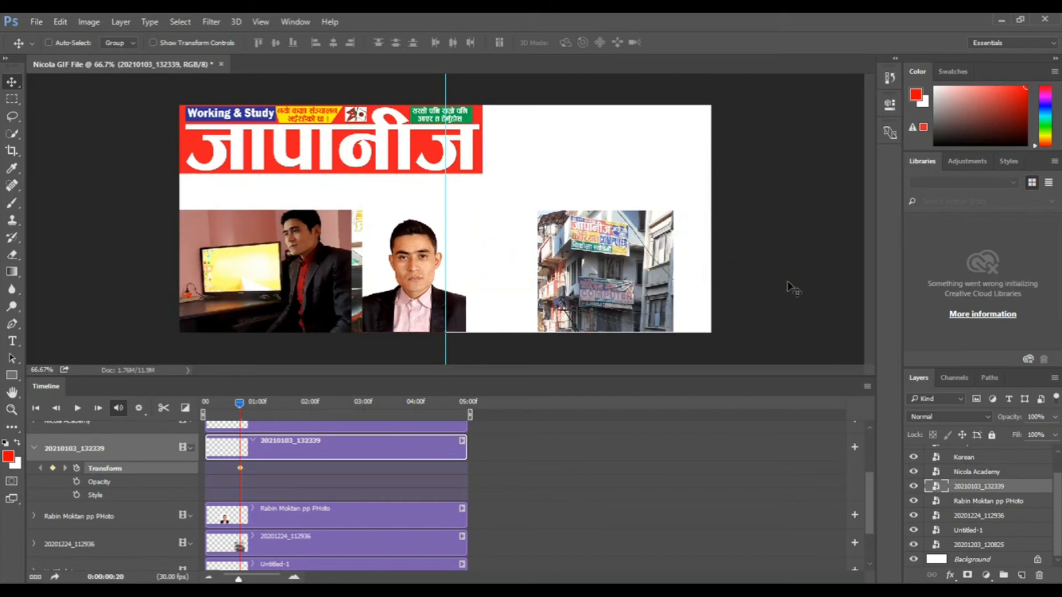
pyautogui.moveTo(240, 400); pyautogui.dragTo(278, 403)
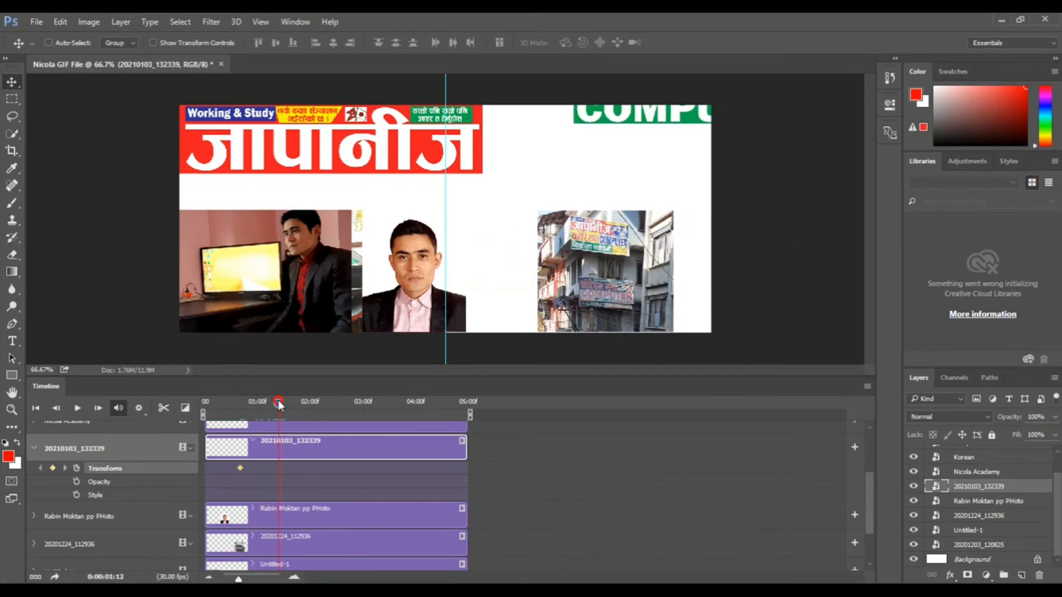
pyautogui.moveTo(813, 297); pyautogui.dragTo(549, 259)
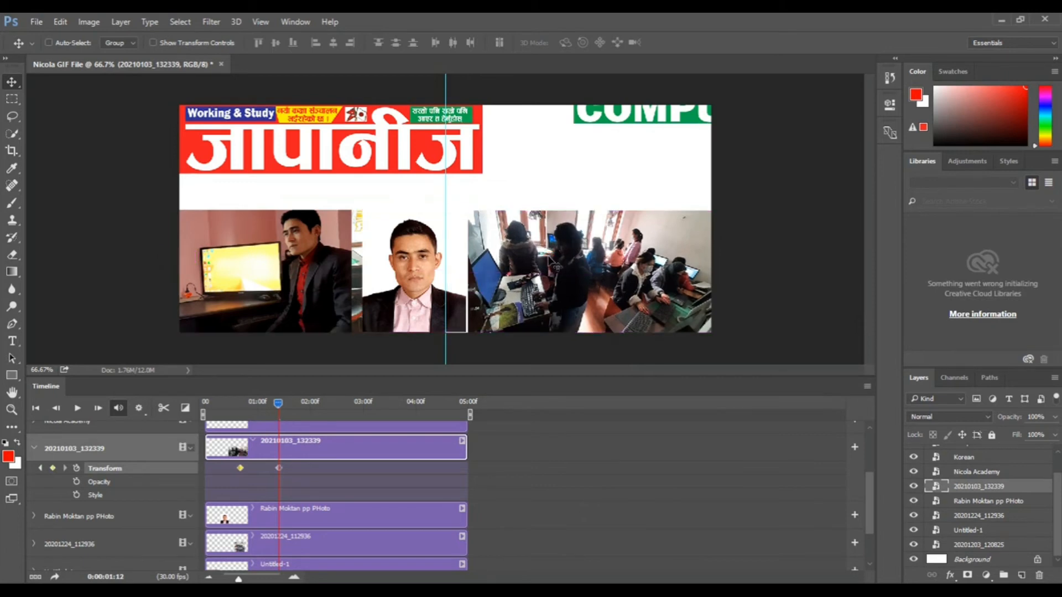
# Step: Animate the portrait photo layer's transform from off-canvas at the lower left at 0:00:01:12 to the photo row's middle, beside the guide, at 0:00:02:03
pyautogui.click(34, 447)
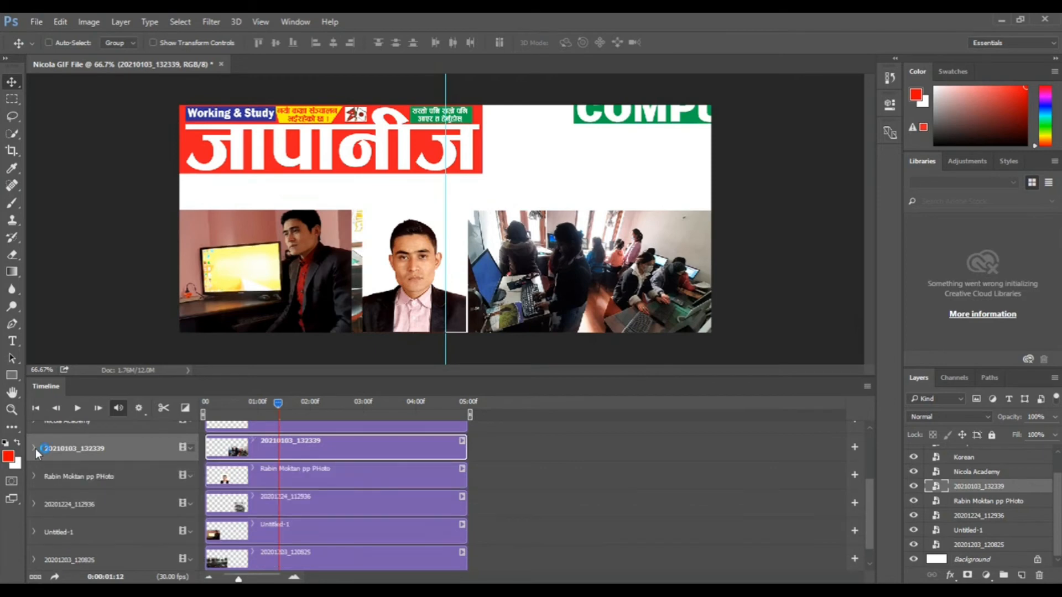
pyautogui.click(132, 475)
pyautogui.click(33, 477)
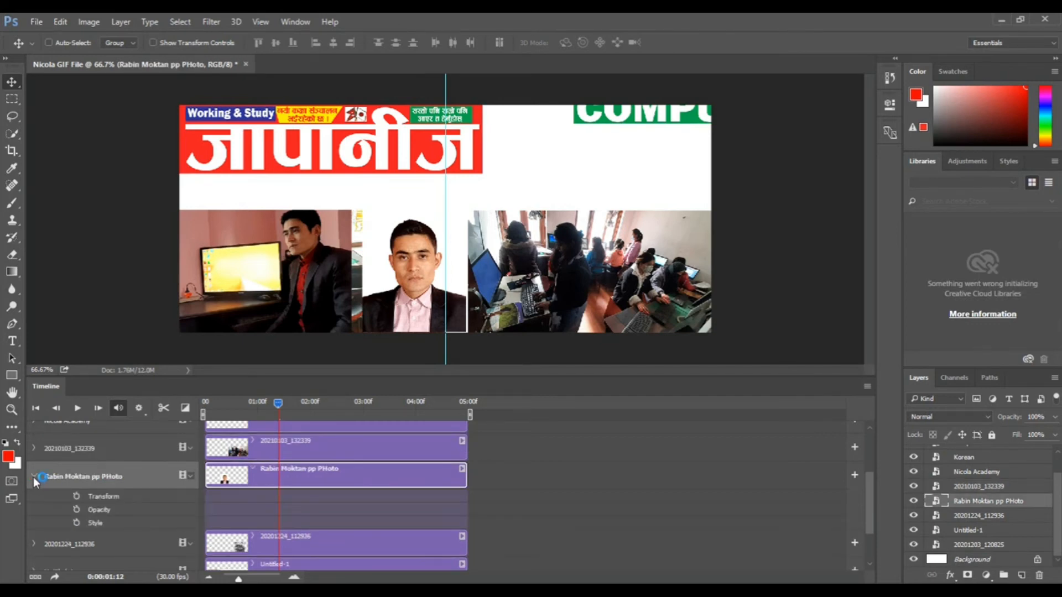
pyautogui.click(77, 496)
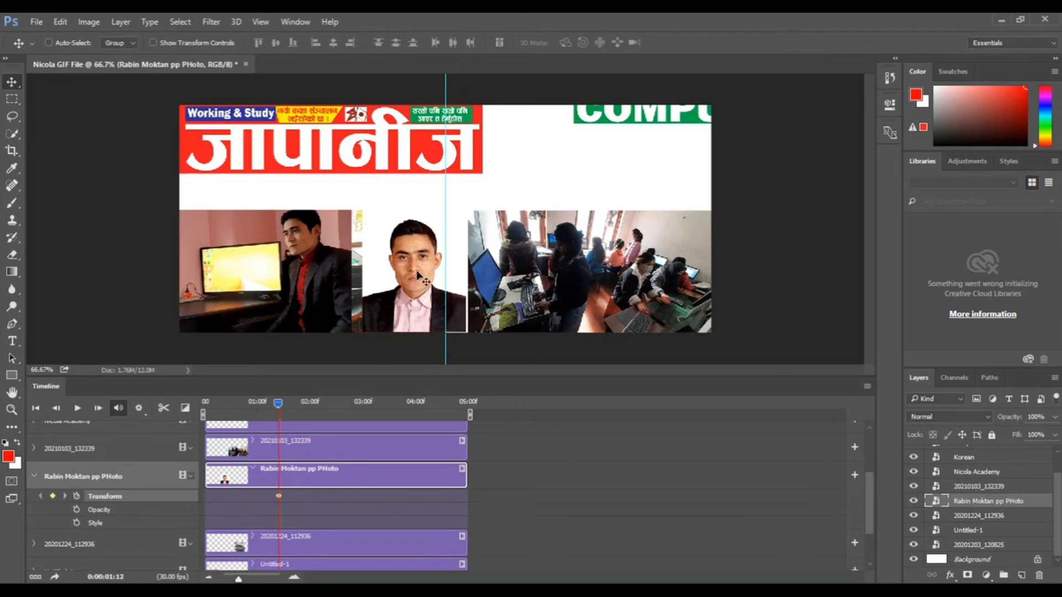
pyautogui.moveTo(421, 279); pyautogui.dragTo(105, 332)
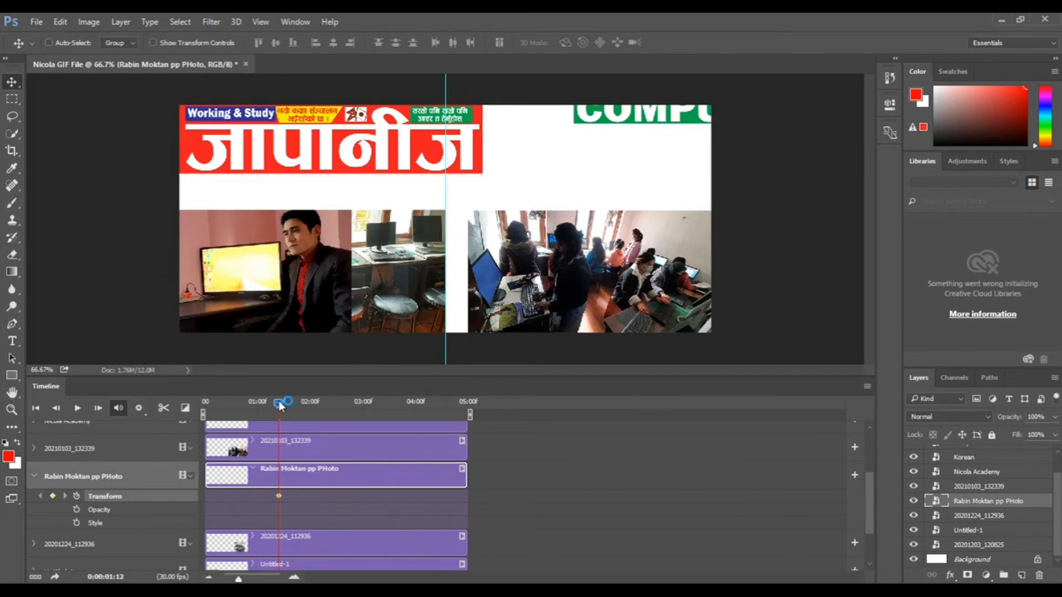
pyautogui.moveTo(279, 403); pyautogui.dragTo(316, 406)
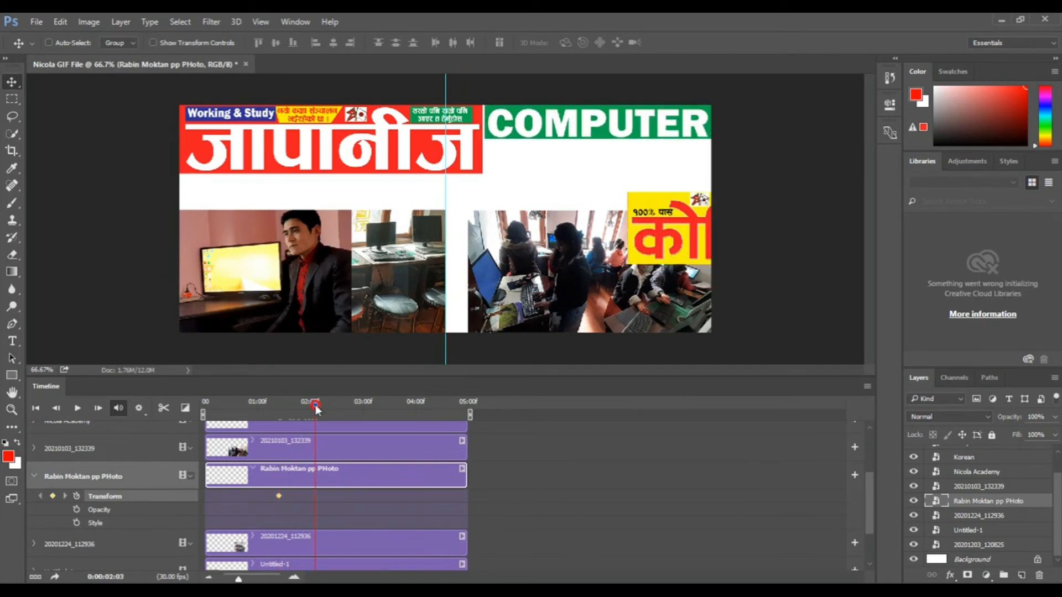
pyautogui.moveTo(103, 278); pyautogui.dragTo(400, 217)
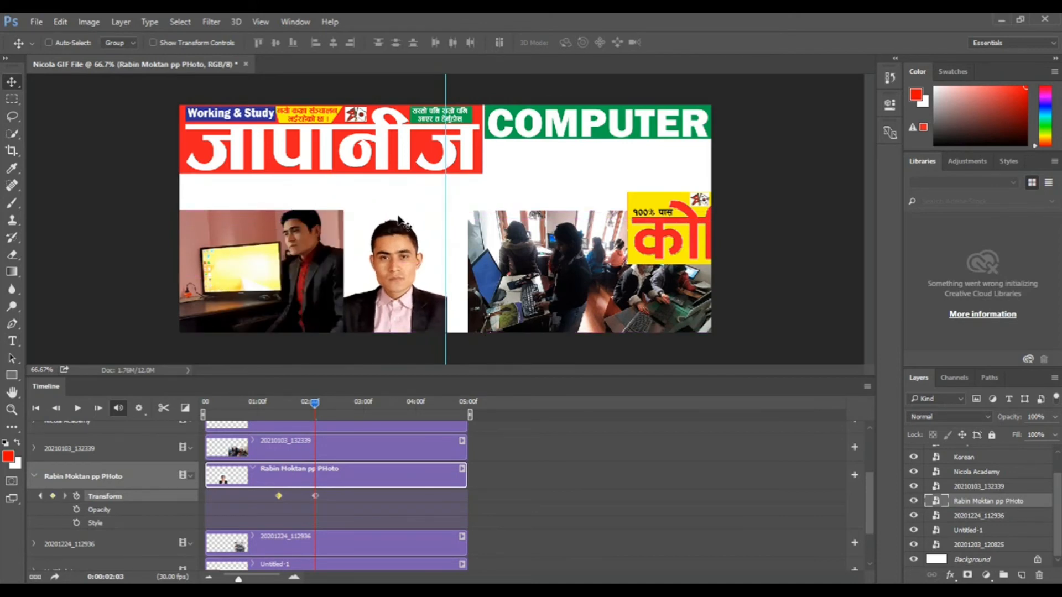
# Step: Animate the Untitled-1 layer's transform from off-canvas at the upper left at 0:00:02:03 to the photo row's left end about half a second on
pyautogui.click(34, 475)
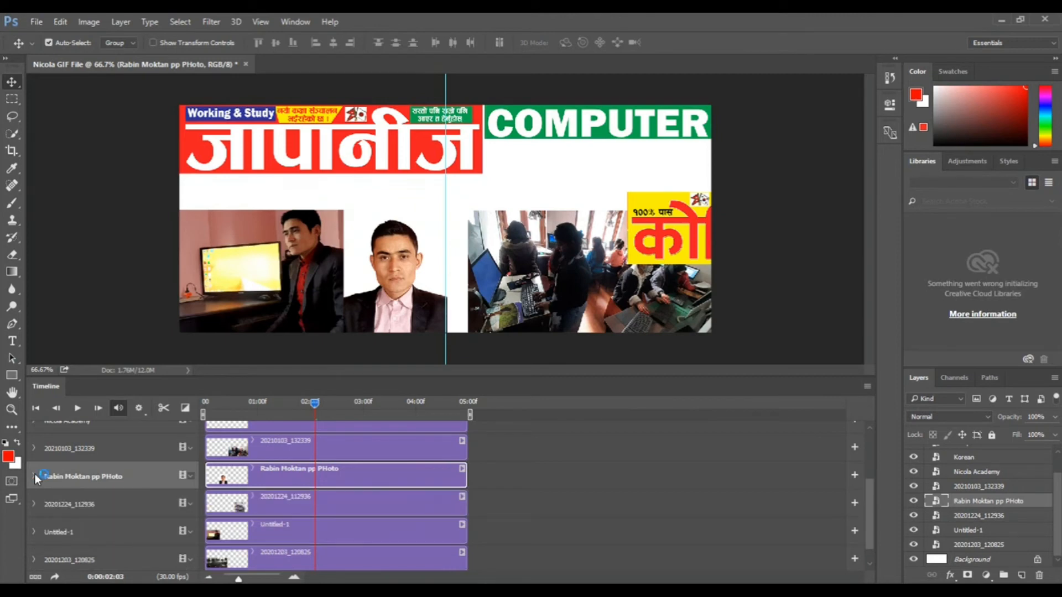
pyautogui.click(34, 532)
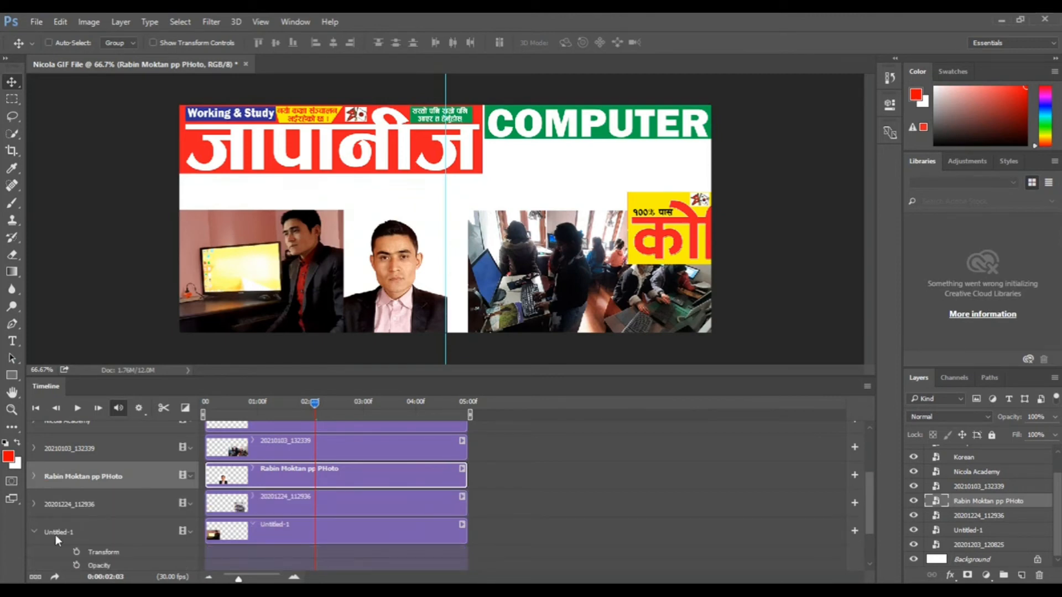
pyautogui.click(77, 552)
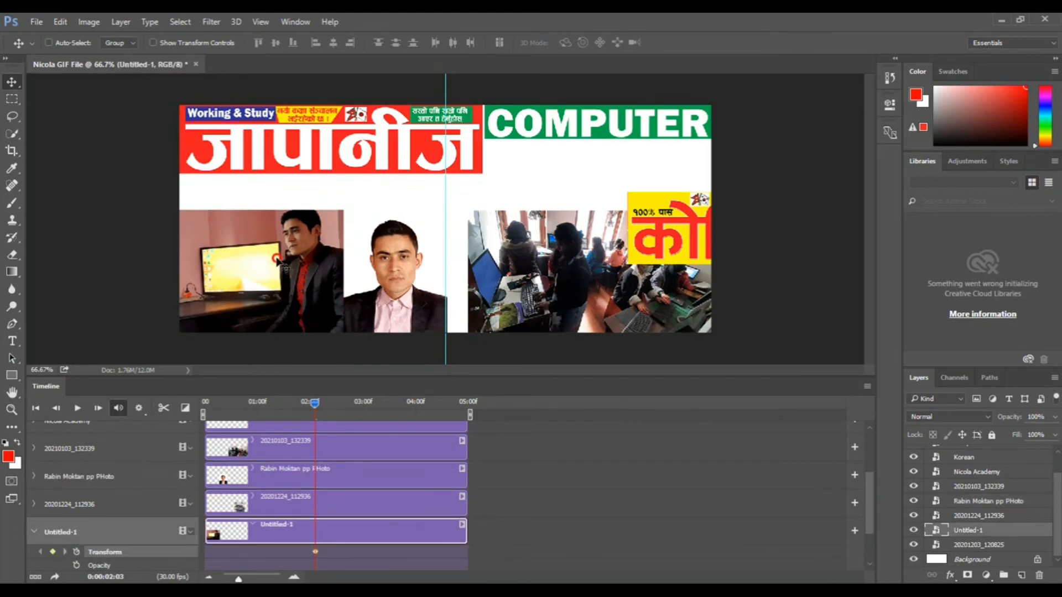
pyautogui.moveTo(280, 263); pyautogui.dragTo(72, 148)
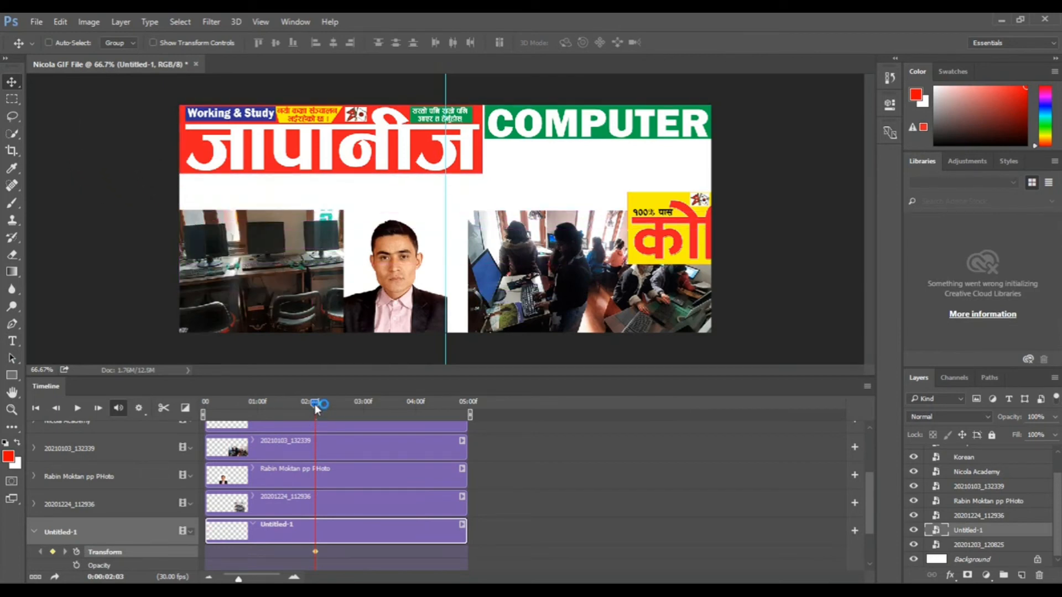
pyautogui.moveTo(314, 403); pyautogui.dragTo(341, 403)
pyautogui.moveTo(102, 174); pyautogui.dragTo(277, 276)
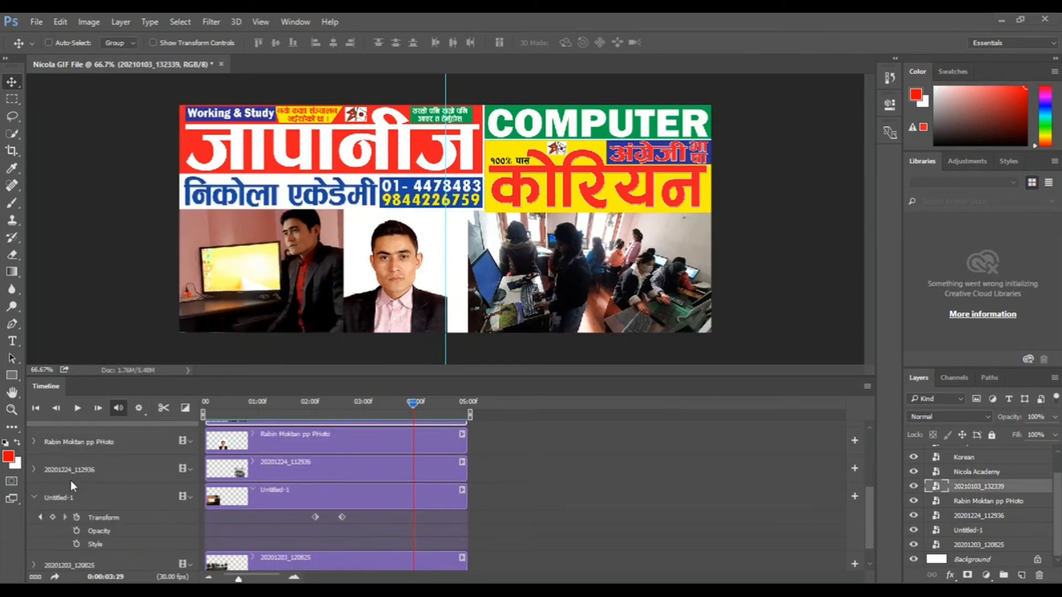
pyautogui.click(34, 496)
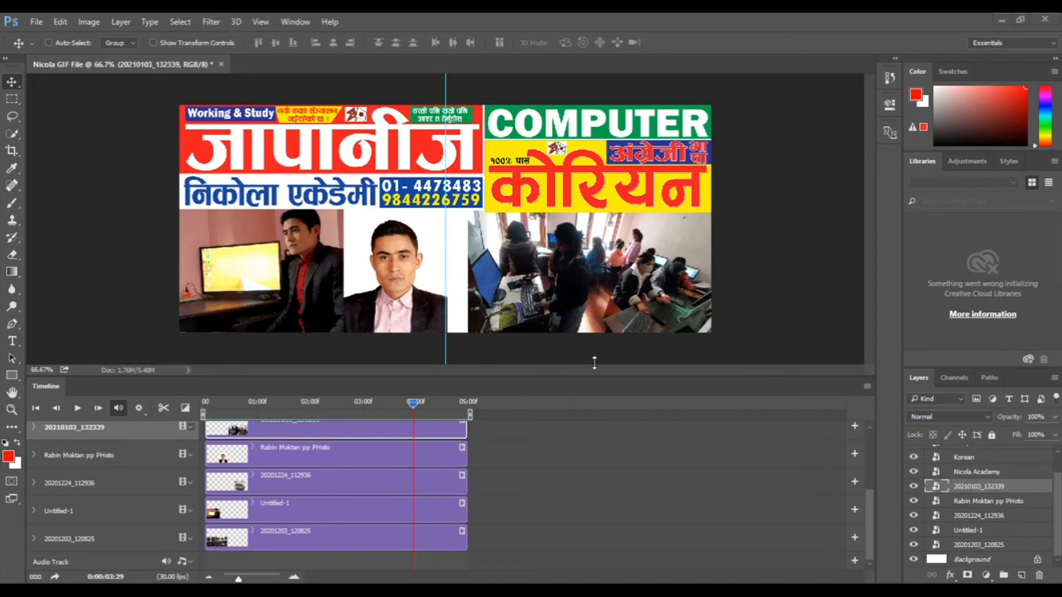
# Step: Keyframe the 20210103_132339 layer in place at 0:00:03:01 and move it beyond the canvas's right edge at 0:00:03:12
pyautogui.click(375, 403)
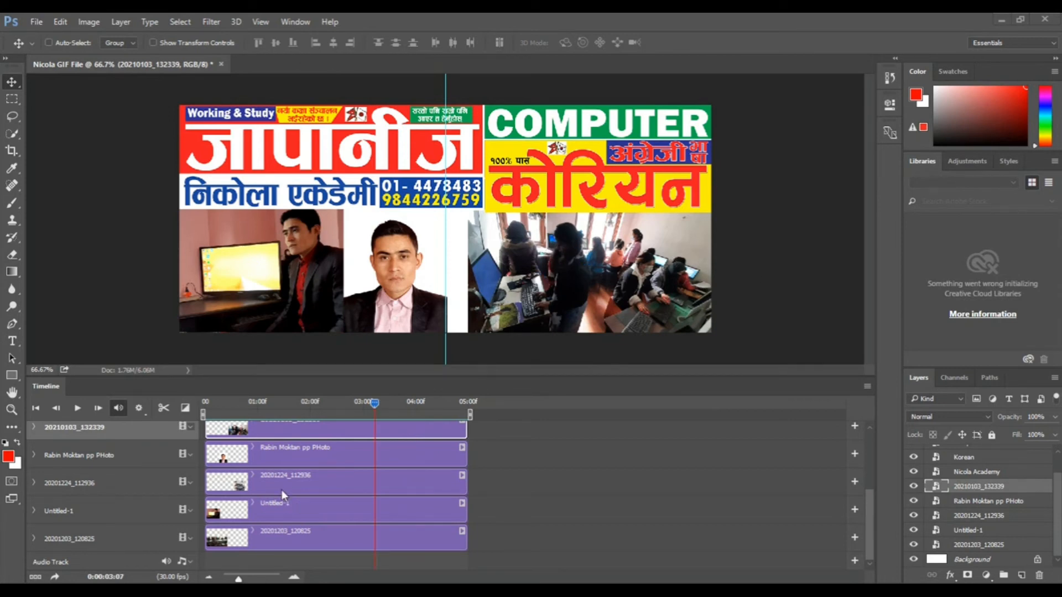
pyautogui.click(34, 427)
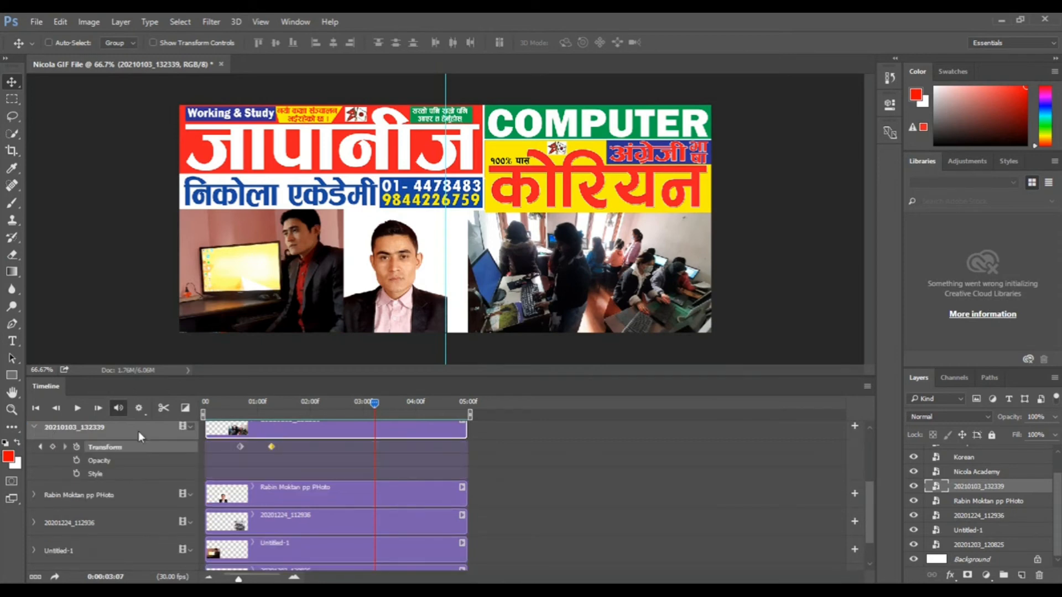
pyautogui.moveTo(373, 403); pyautogui.dragTo(364, 402)
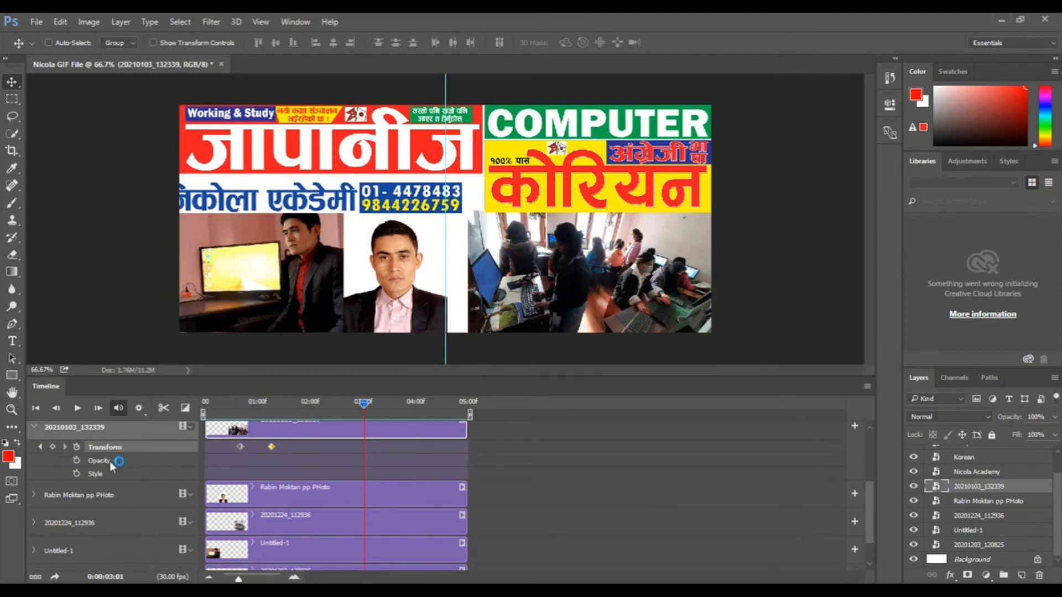
pyautogui.click(54, 447)
pyautogui.moveTo(366, 403); pyautogui.dragTo(384, 403)
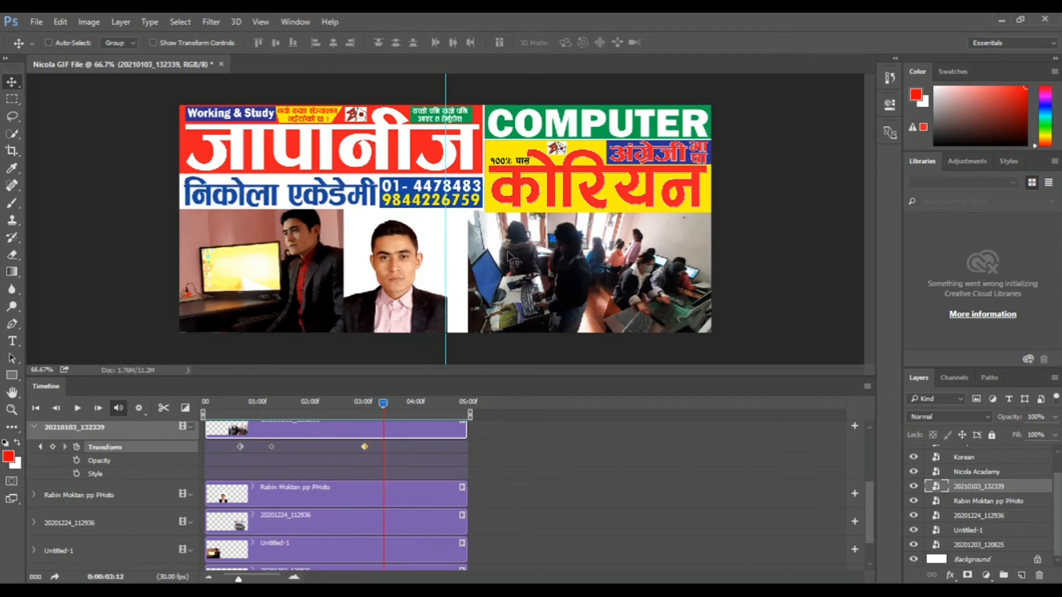
pyautogui.moveTo(508, 251); pyautogui.dragTo(777, 290)
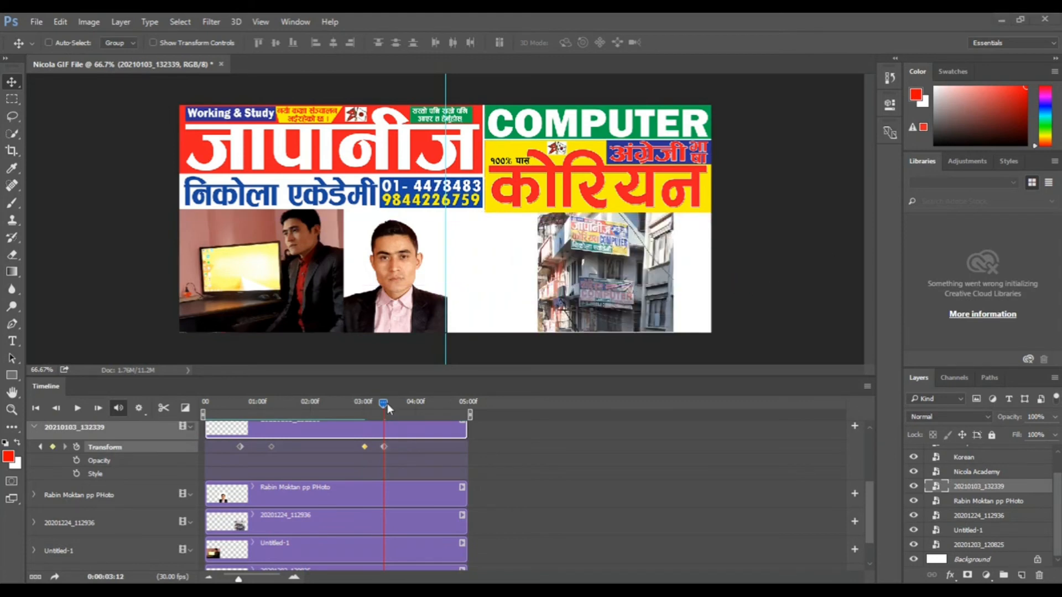
# Step: Preview the animation from 0:00:00:00, and replay it from 0:00:02:11 up to 0:00:03:11
pyautogui.moveTo(374, 403); pyautogui.dragTo(205, 403)
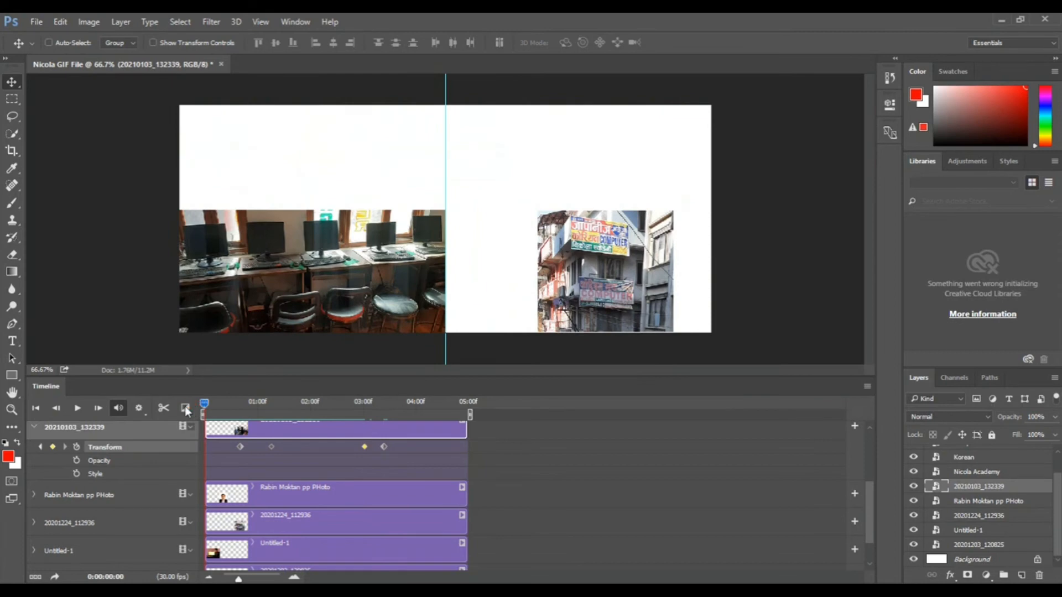
pyautogui.click(77, 412)
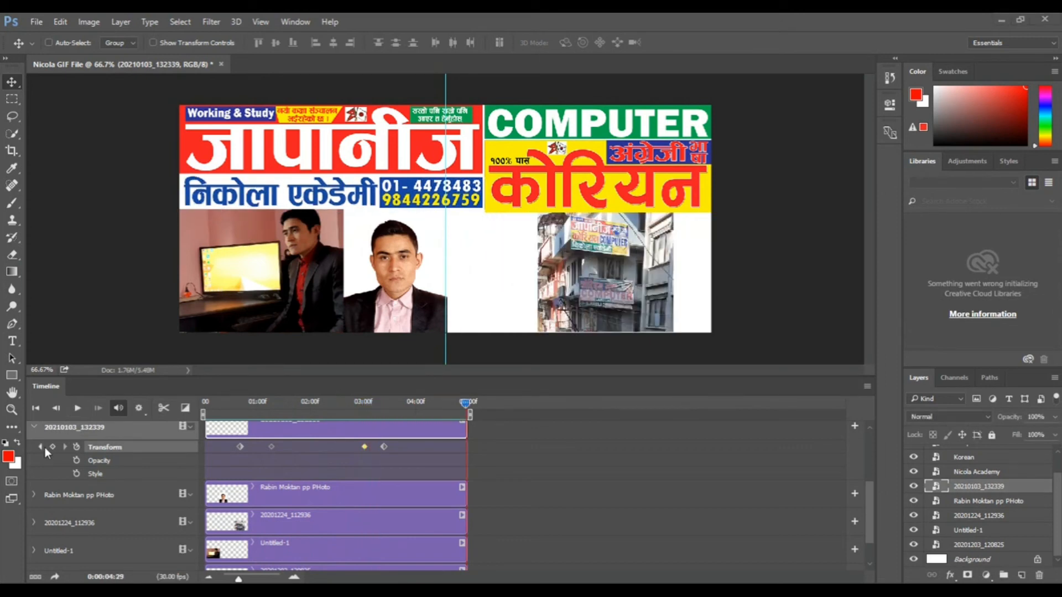
pyautogui.click(33, 427)
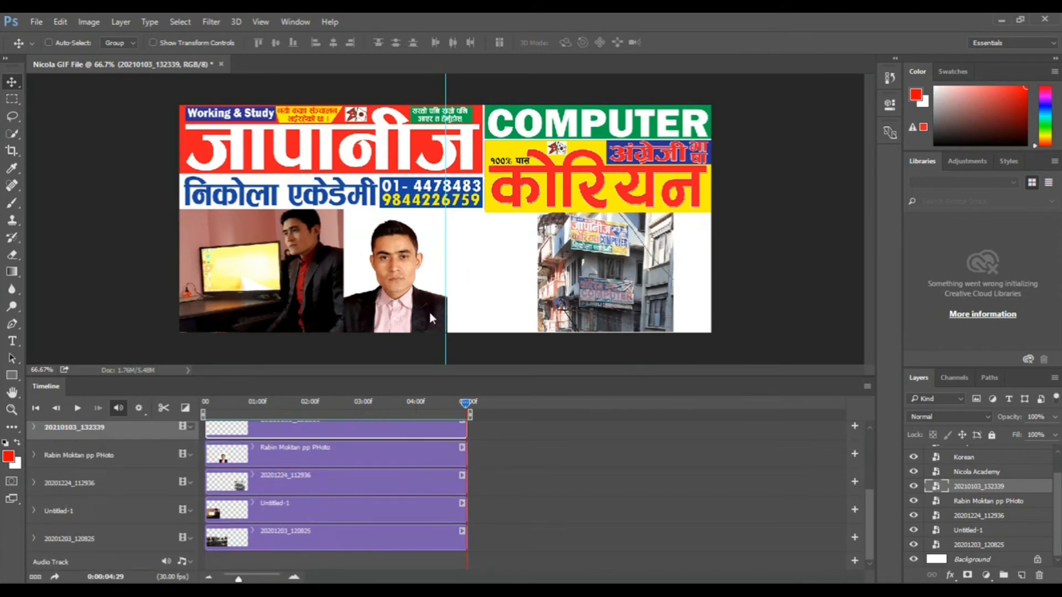
pyautogui.moveTo(465, 404); pyautogui.dragTo(329, 406)
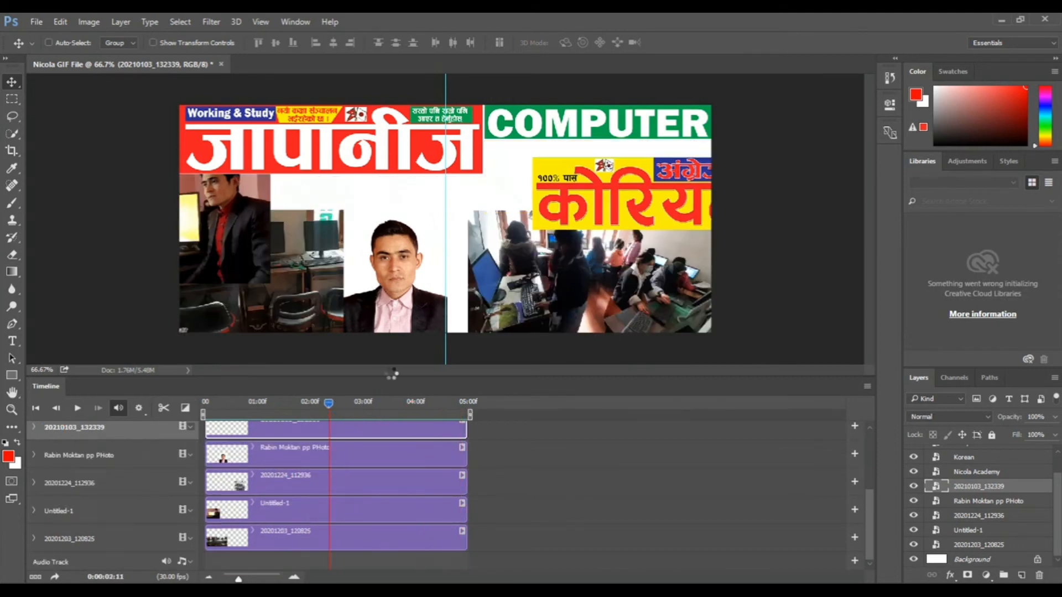
pyautogui.click(76, 408)
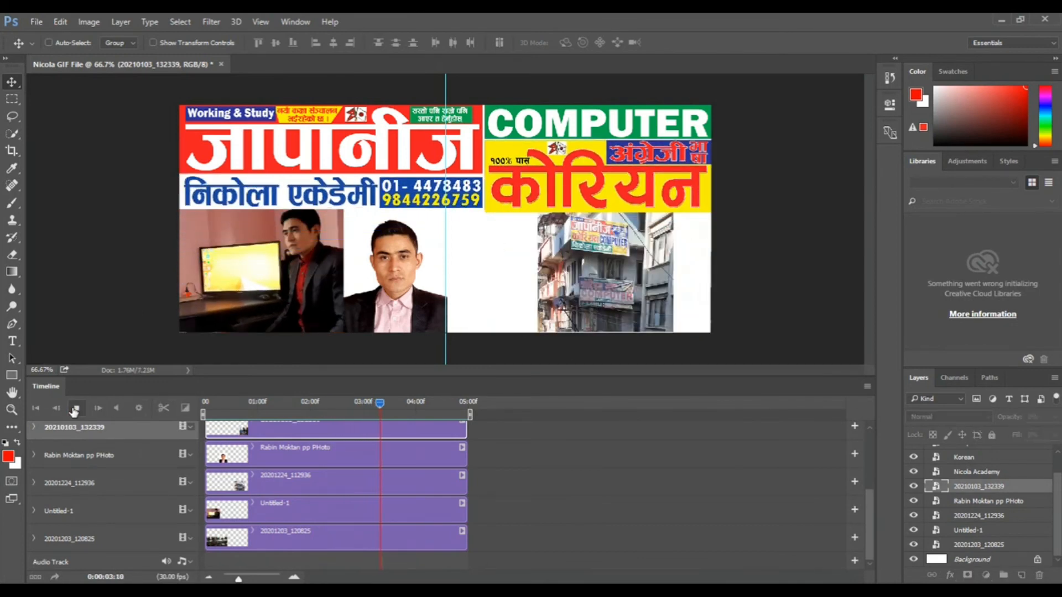
pyautogui.press('space')
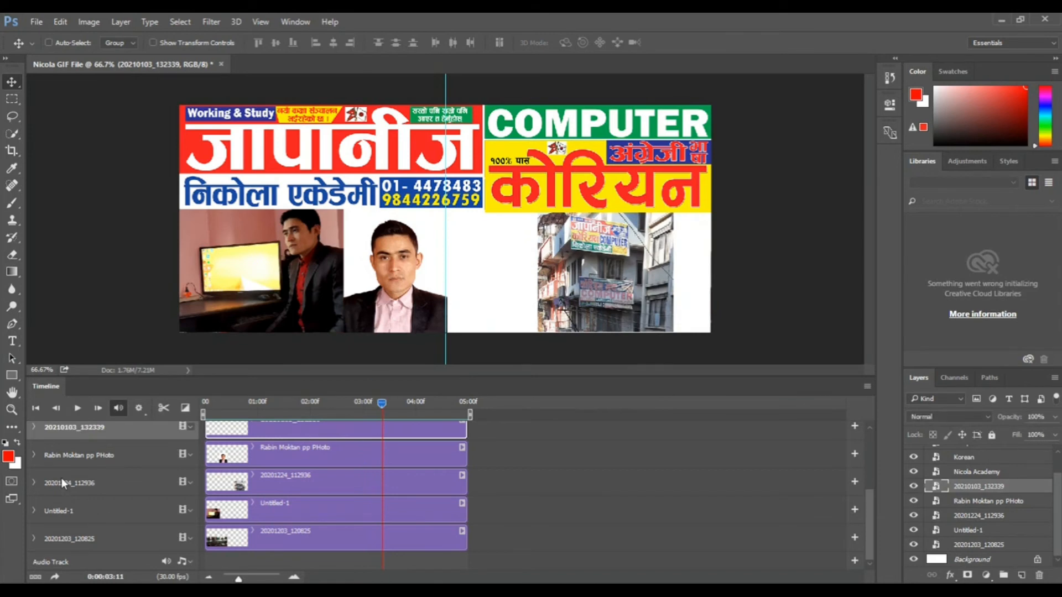
# Step: Keyframe the portrait photo layer in place at 0:00:03:11 and move it off-canvas at the lower left at 0:00:03:23
pyautogui.click(33, 454)
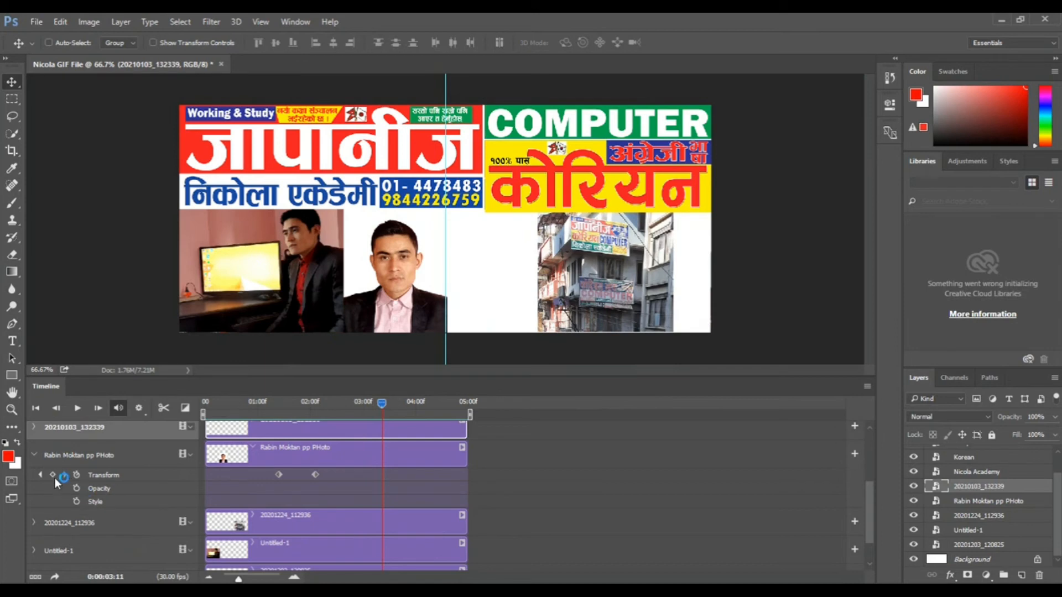
pyautogui.click(54, 472)
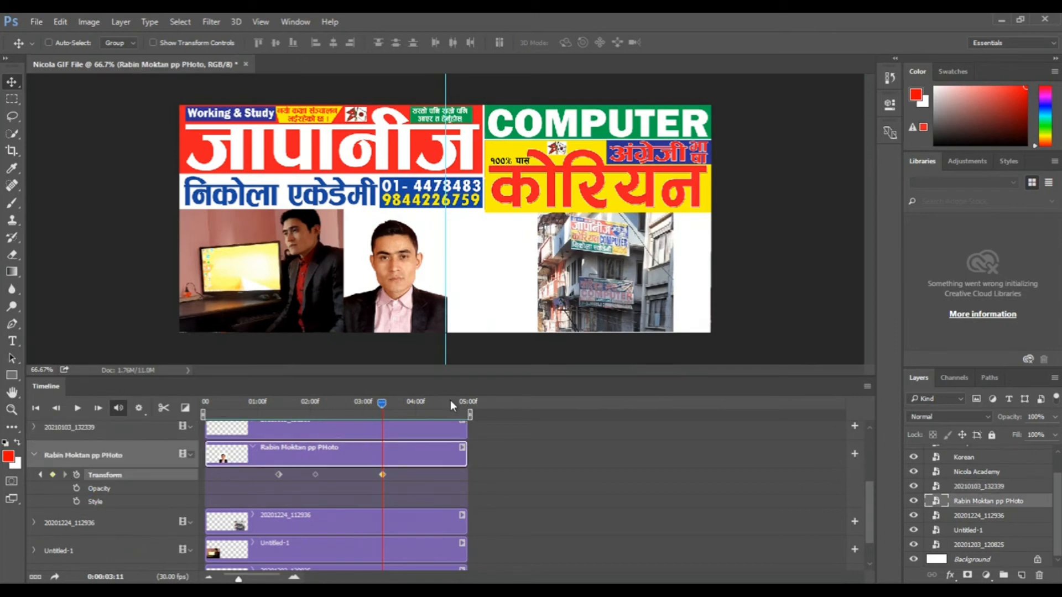
pyautogui.moveTo(383, 402); pyautogui.dragTo(403, 402)
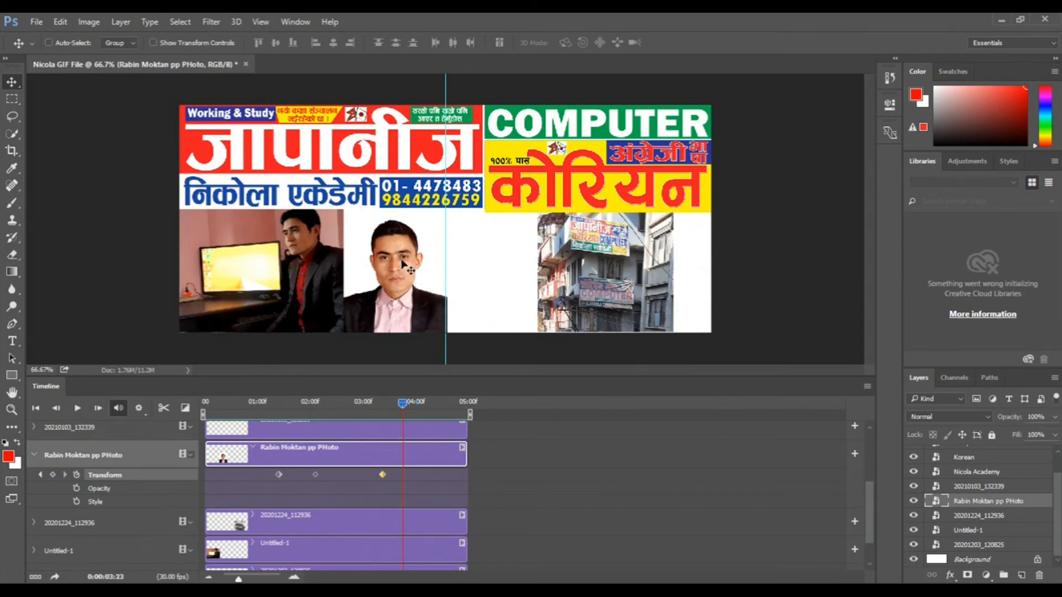
pyautogui.moveTo(410, 276); pyautogui.dragTo(127, 371)
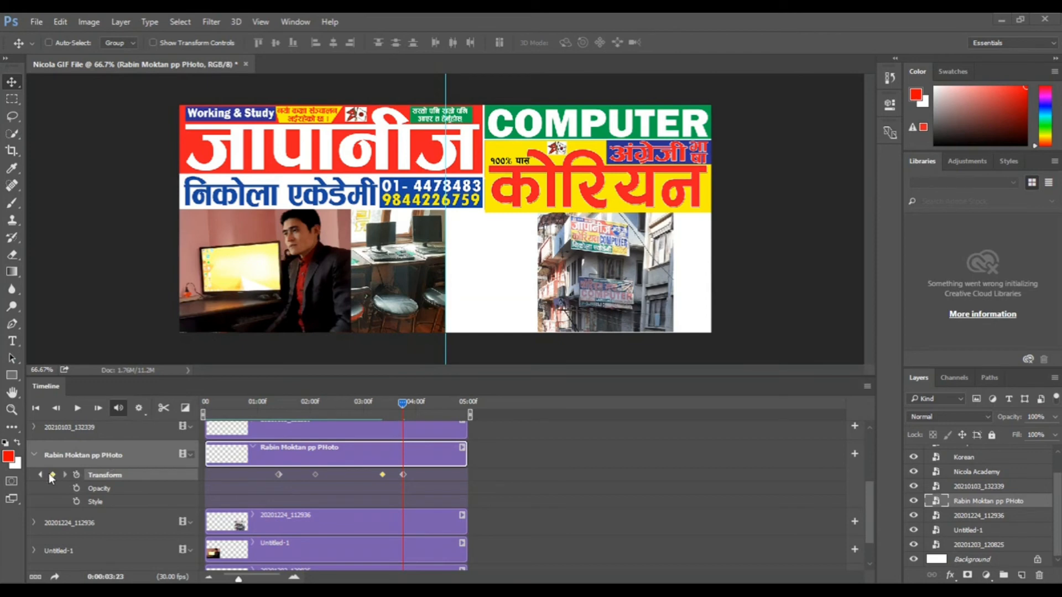
pyautogui.click(34, 453)
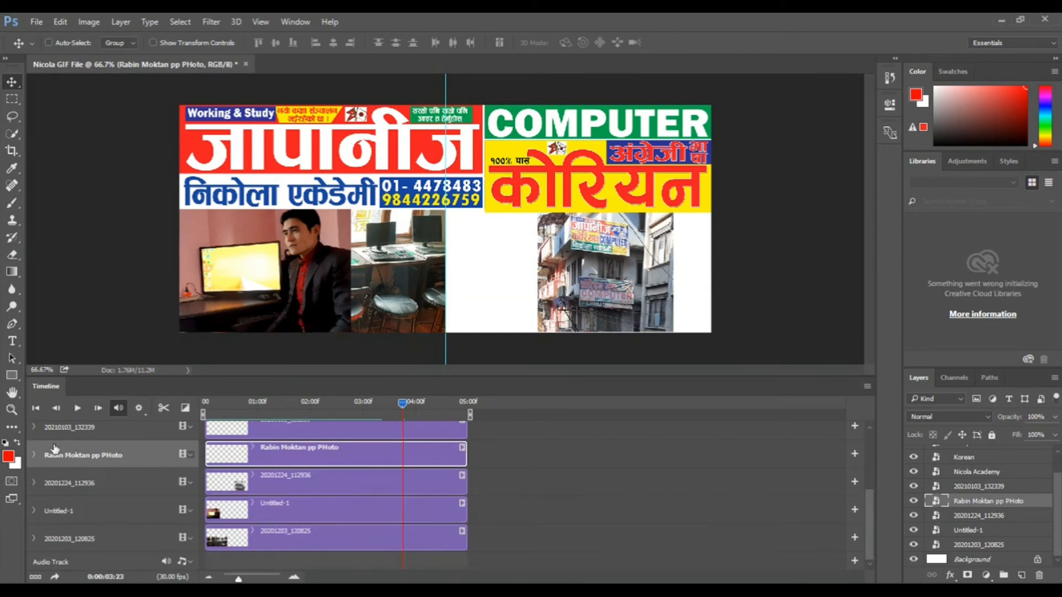
# Step: Keyframe the Untitled-1 layer in place at 0:00:03:23 and move it off the canvas at 0:00:04:05
pyautogui.click(34, 510)
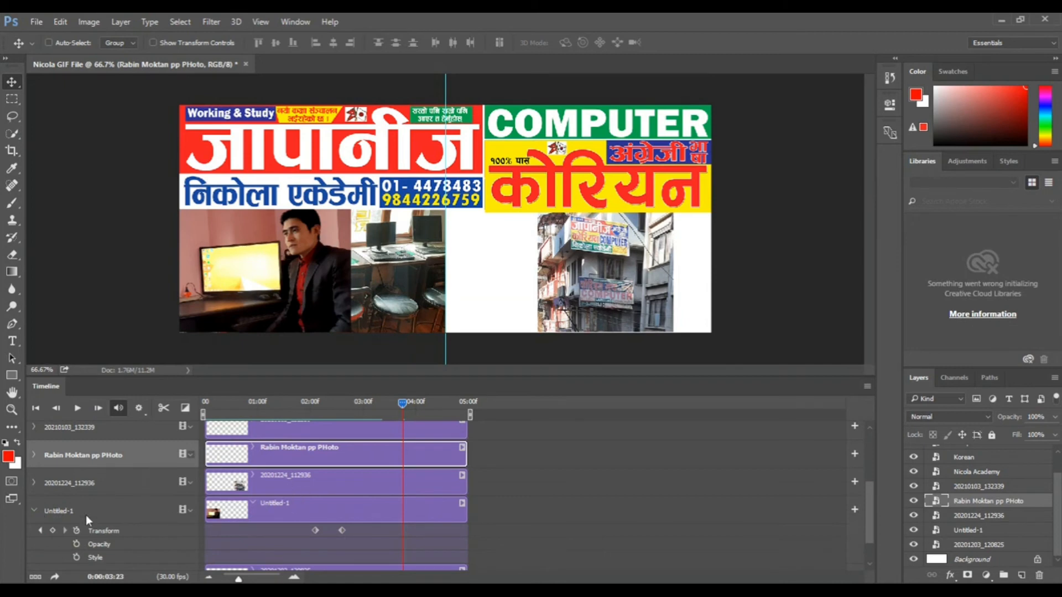
pyautogui.click(54, 529)
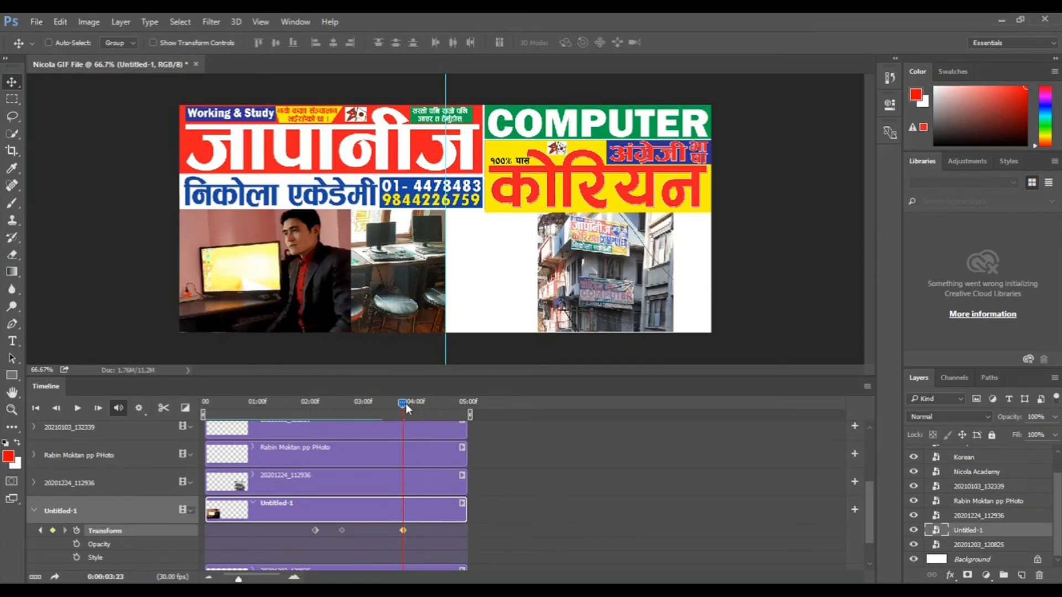
pyautogui.moveTo(404, 403); pyautogui.dragTo(424, 403)
pyautogui.moveTo(232, 224); pyautogui.dragTo(475, 350)
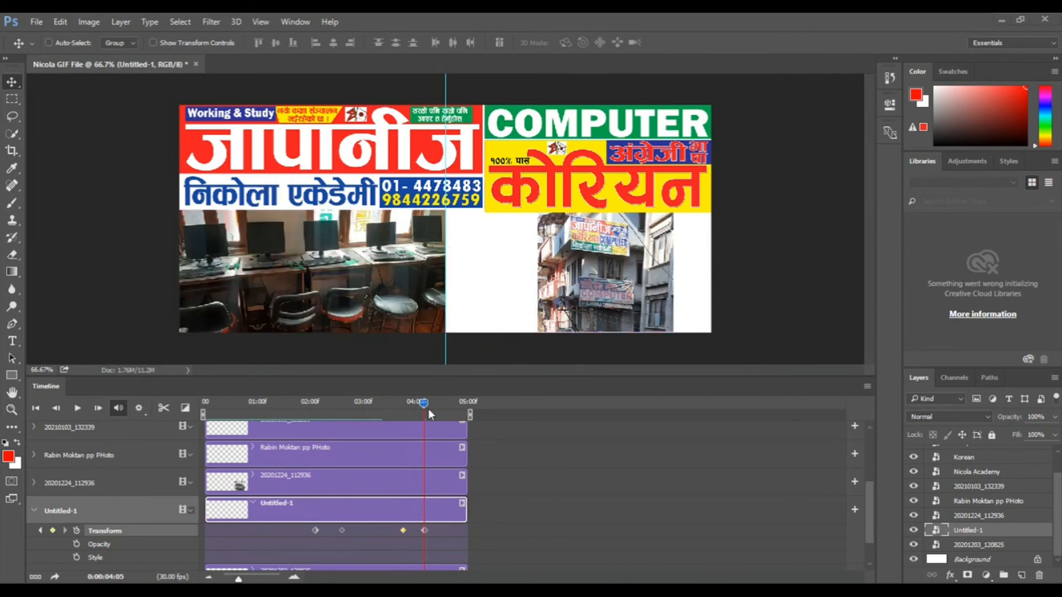
# Step: Preview the animation with both photo exits from its start
pyautogui.moveTo(421, 406); pyautogui.dragTo(170, 412)
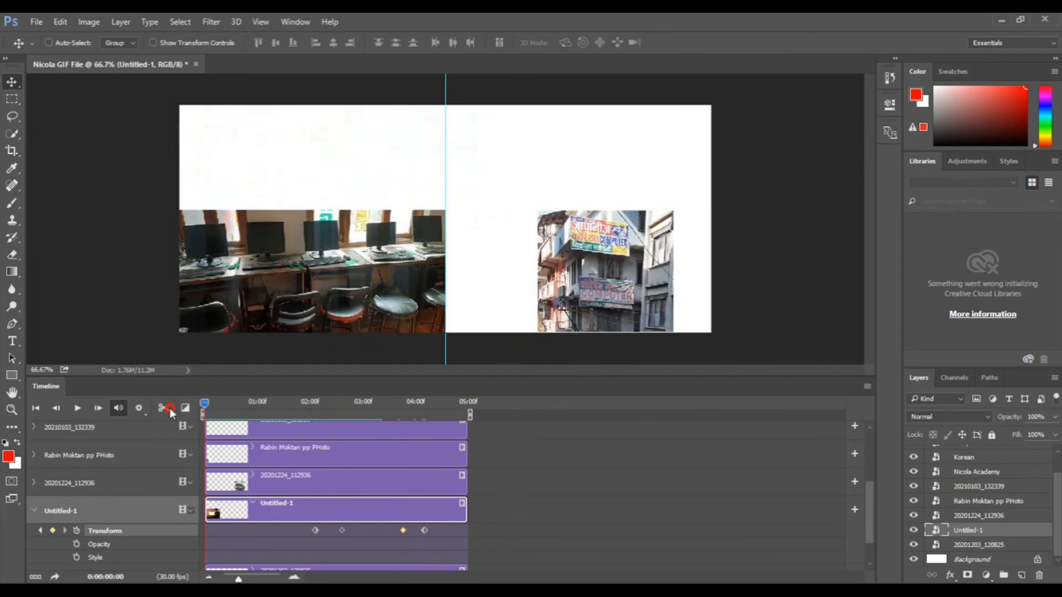
pyautogui.click(77, 408)
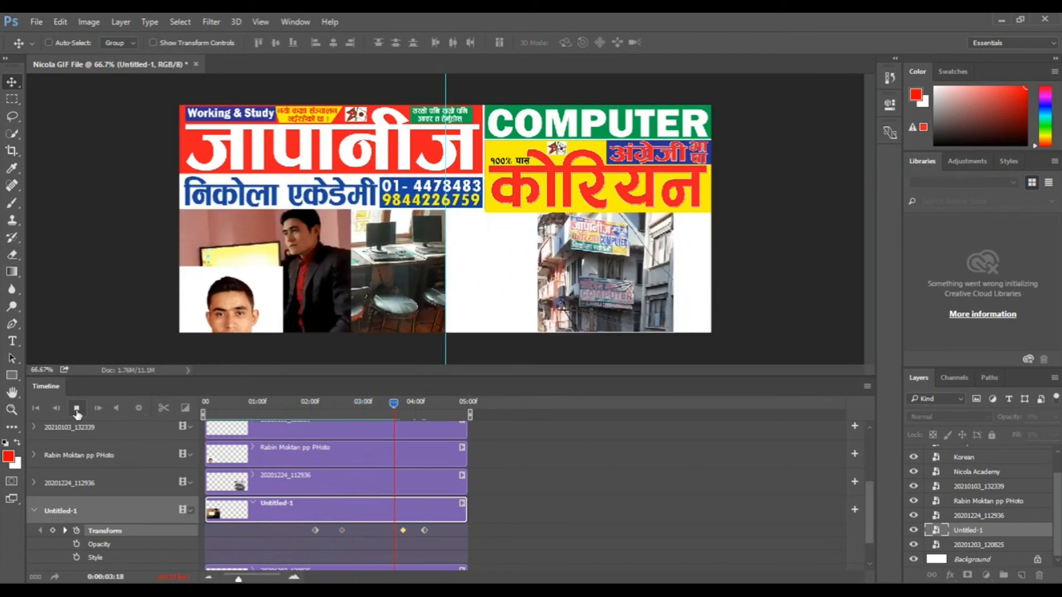
pyautogui.click(77, 414)
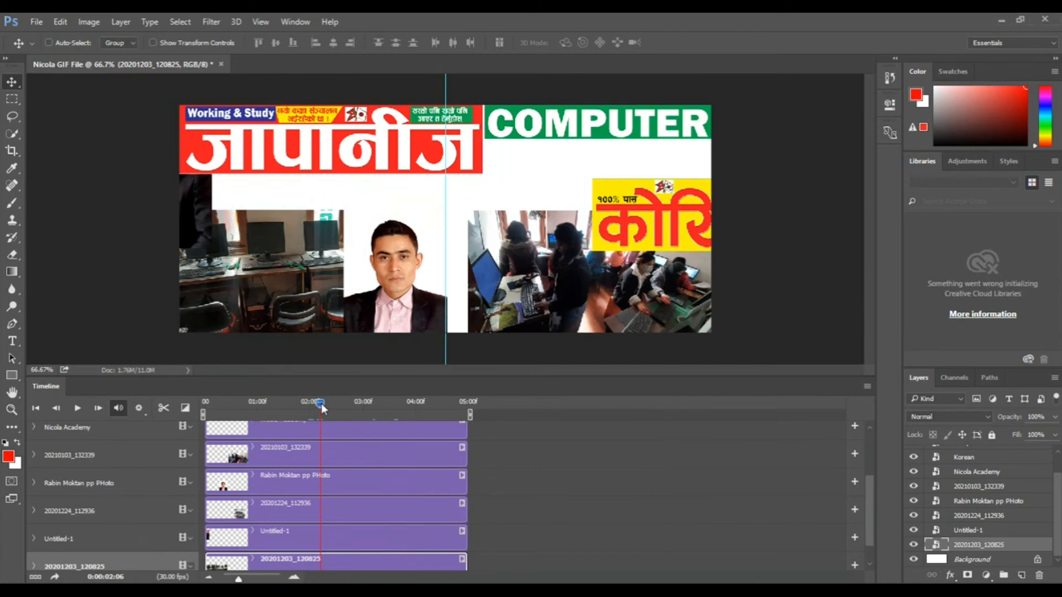
# Step: Check the frames at 0:00:00:15 and 0:00:02:00, and play the animation from there up to 0:00:03:11
pyautogui.moveTo(321, 408); pyautogui.dragTo(230, 412)
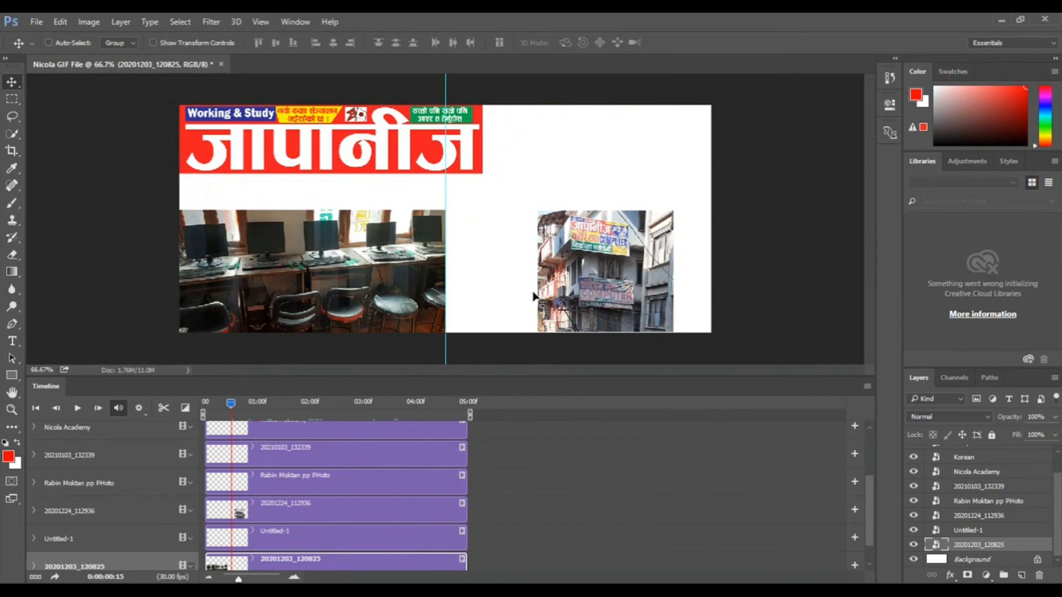
pyautogui.moveTo(233, 412); pyautogui.dragTo(313, 418)
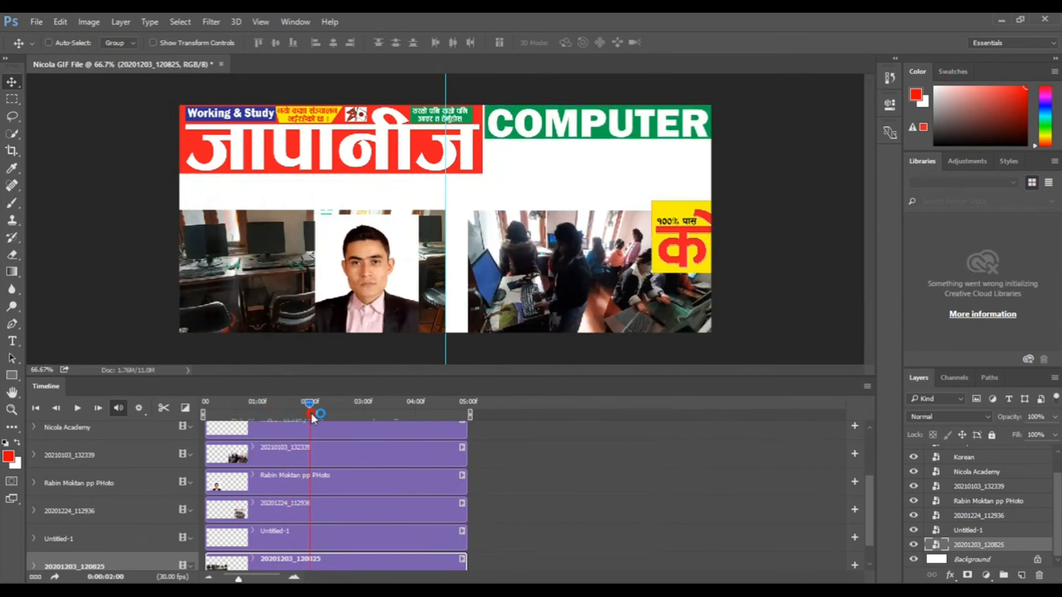
pyautogui.click(78, 408)
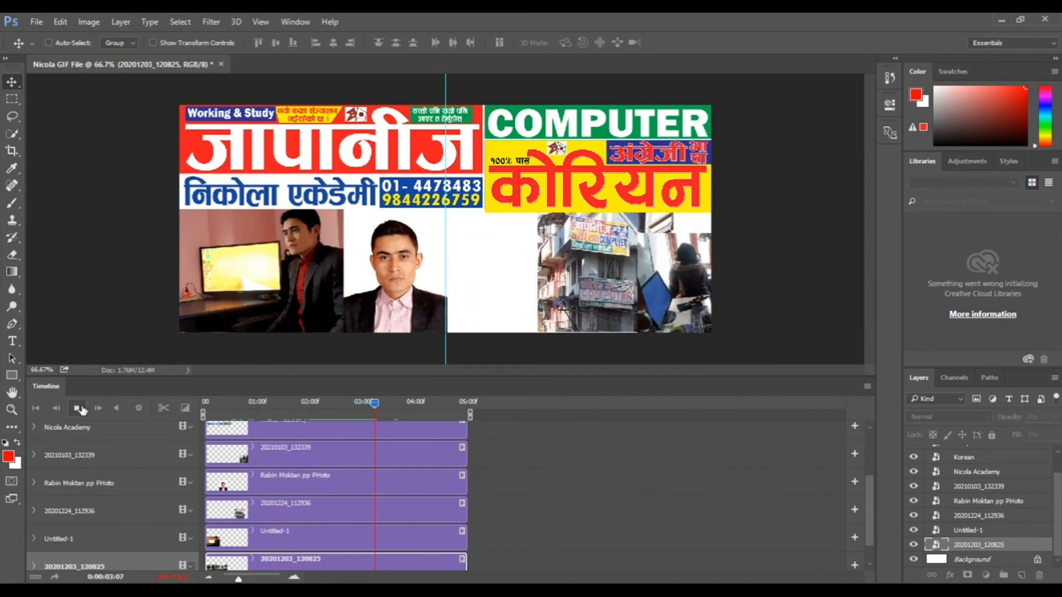
pyautogui.click(79, 408)
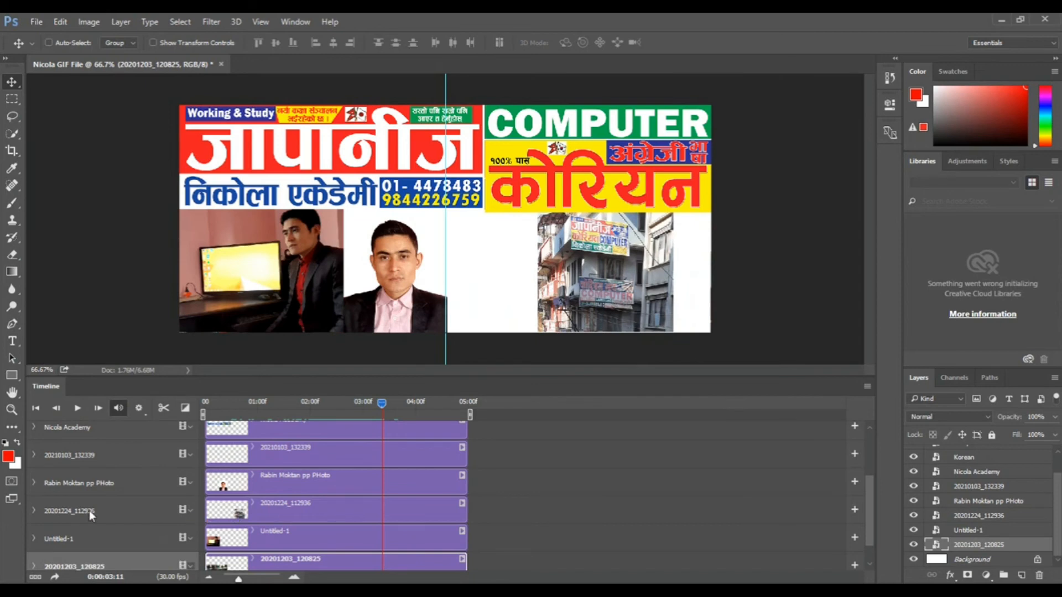
# Step: Keyframe the 20201224_112936 building photo off-canvas at 0:00:03:11 and move it into the canvas's lower-right corner at 0:00:03:26
pyautogui.click(33, 509)
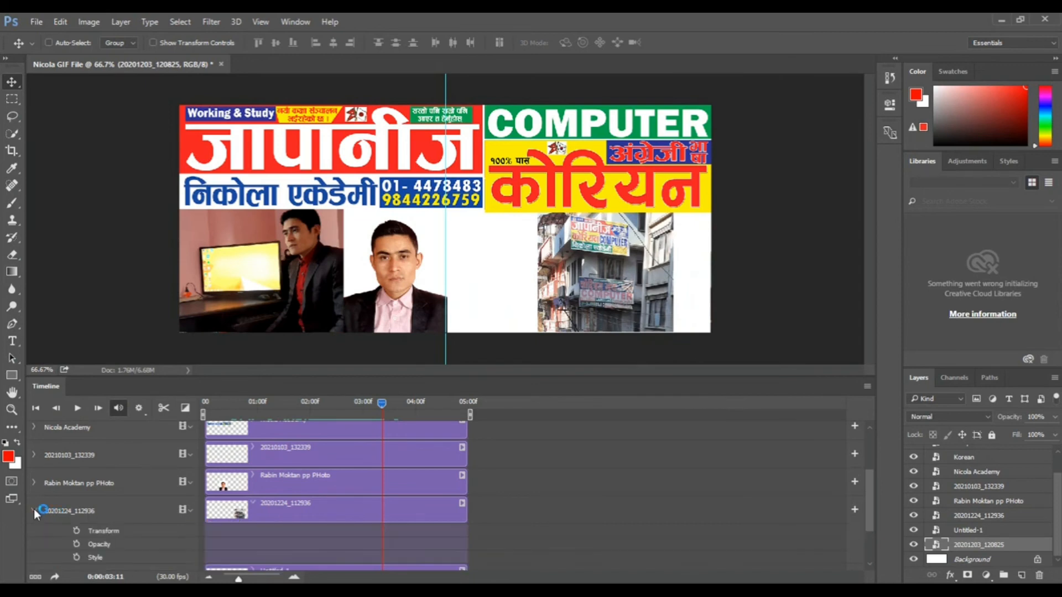
pyautogui.click(77, 531)
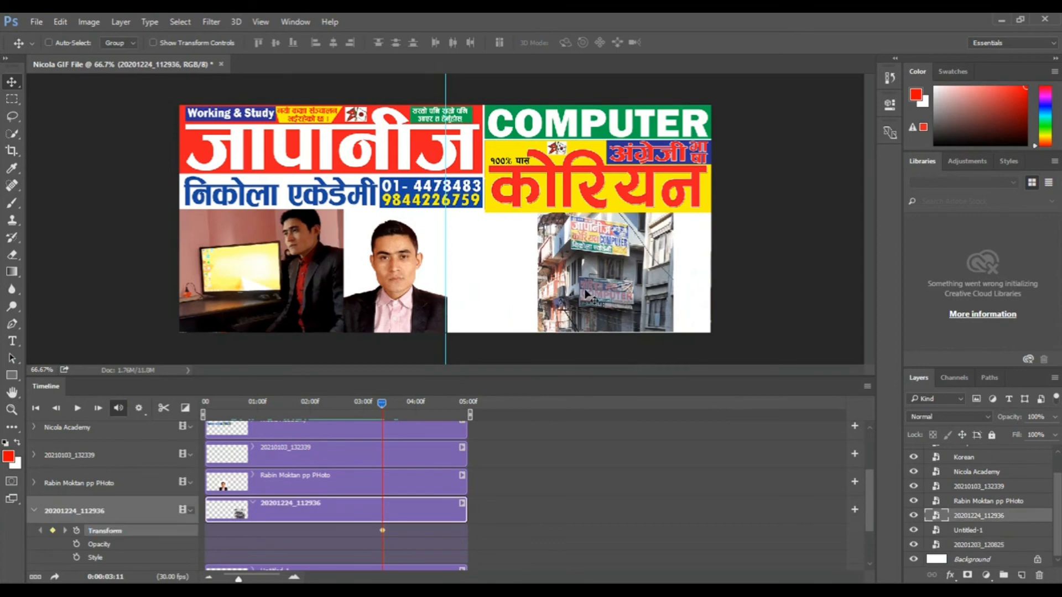
pyautogui.moveTo(578, 264); pyautogui.dragTo(761, 177)
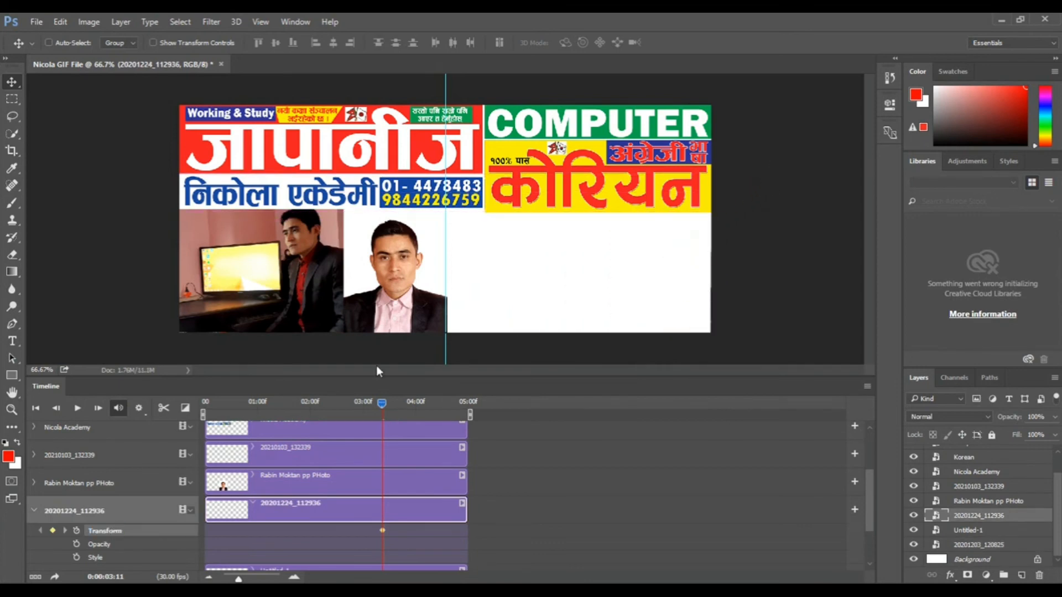
pyautogui.moveTo(382, 405); pyautogui.dragTo(410, 409)
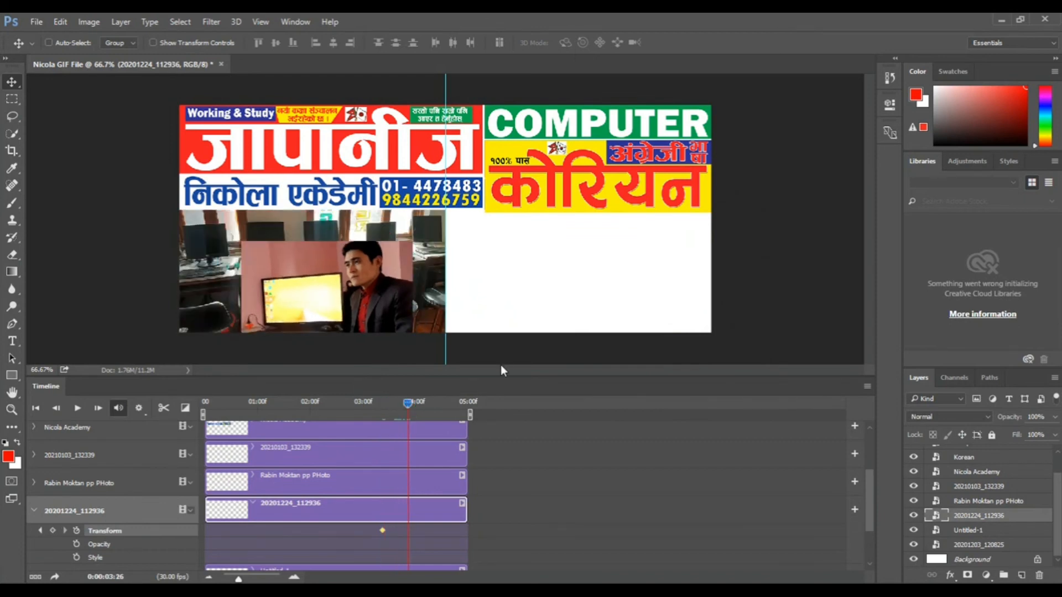
pyautogui.moveTo(811, 187); pyautogui.dragTo(668, 272)
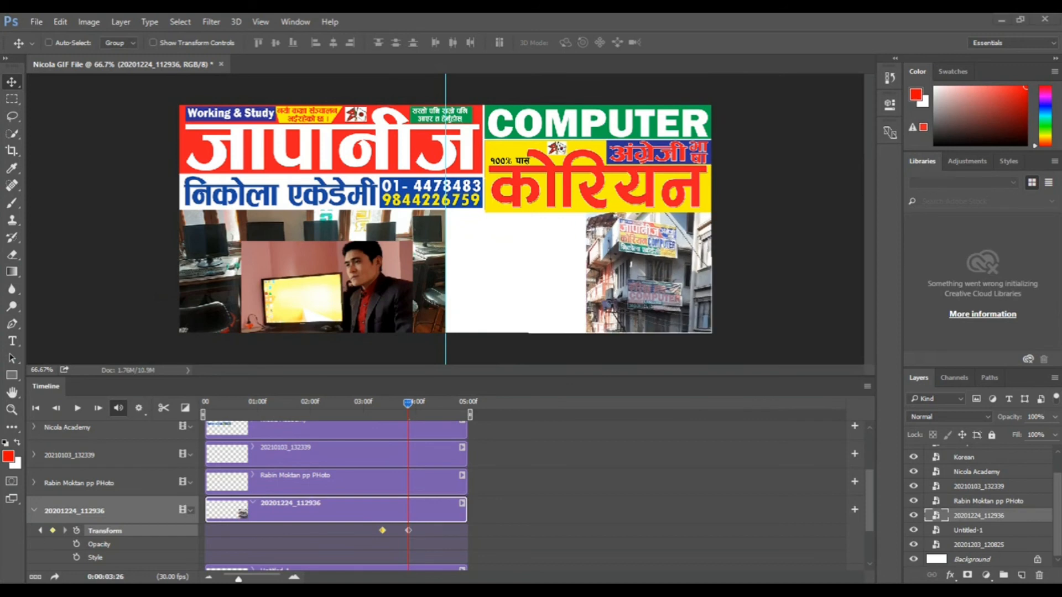
pyautogui.click(34, 510)
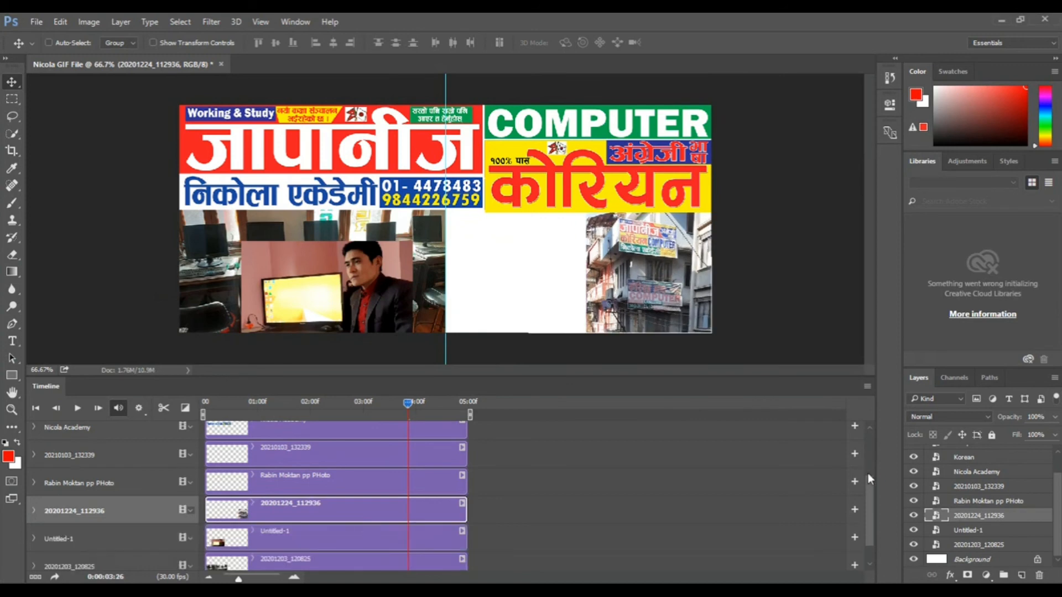
# Step: Play the animation from 0:00:03:26 and replay it from 0:00:04:02 up to 0:00:04:08 to check the Untitled-1 exit
pyautogui.moveTo(868, 473); pyautogui.dragTo(867, 514)
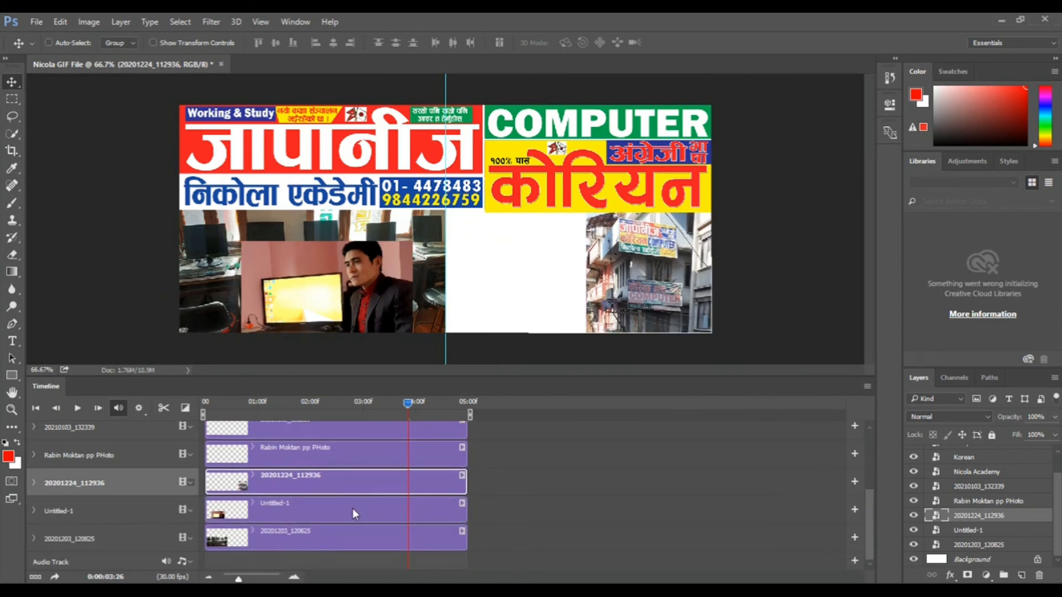
pyautogui.click(77, 408)
pyautogui.click(78, 408)
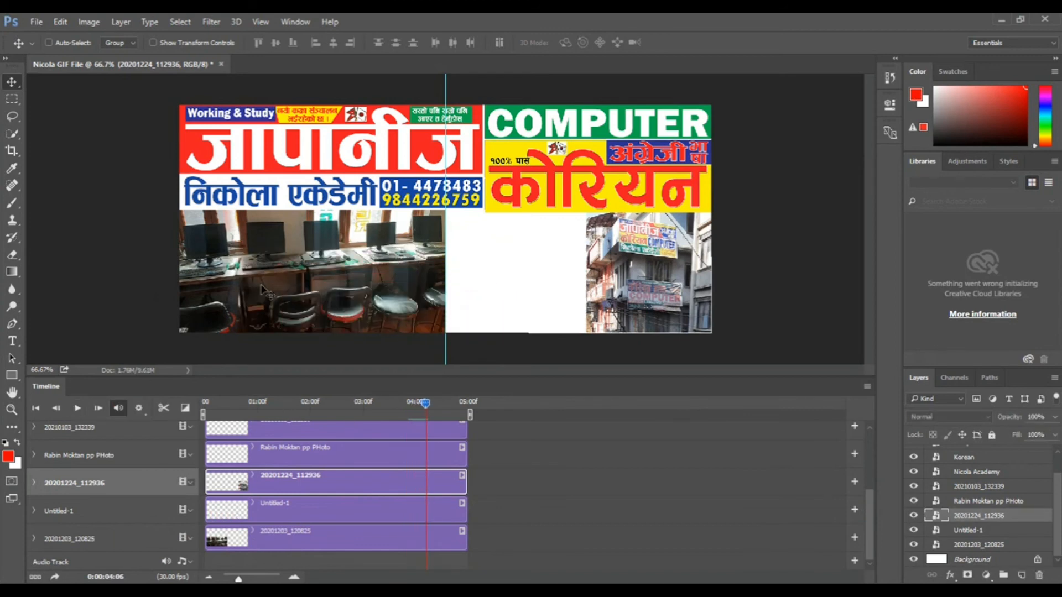
pyautogui.moveTo(426, 402); pyautogui.dragTo(418, 404)
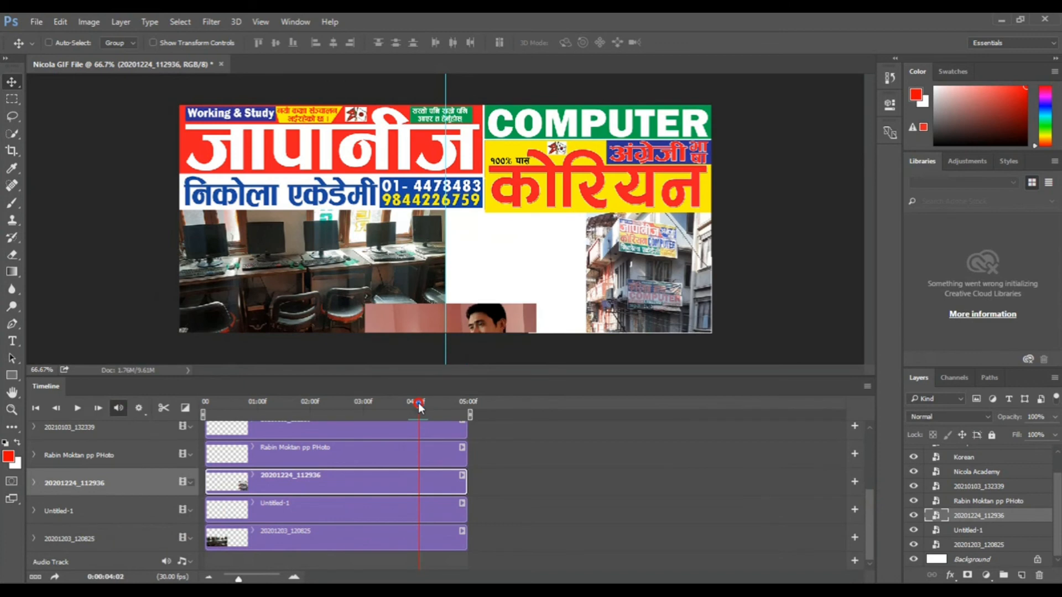
pyautogui.click(78, 409)
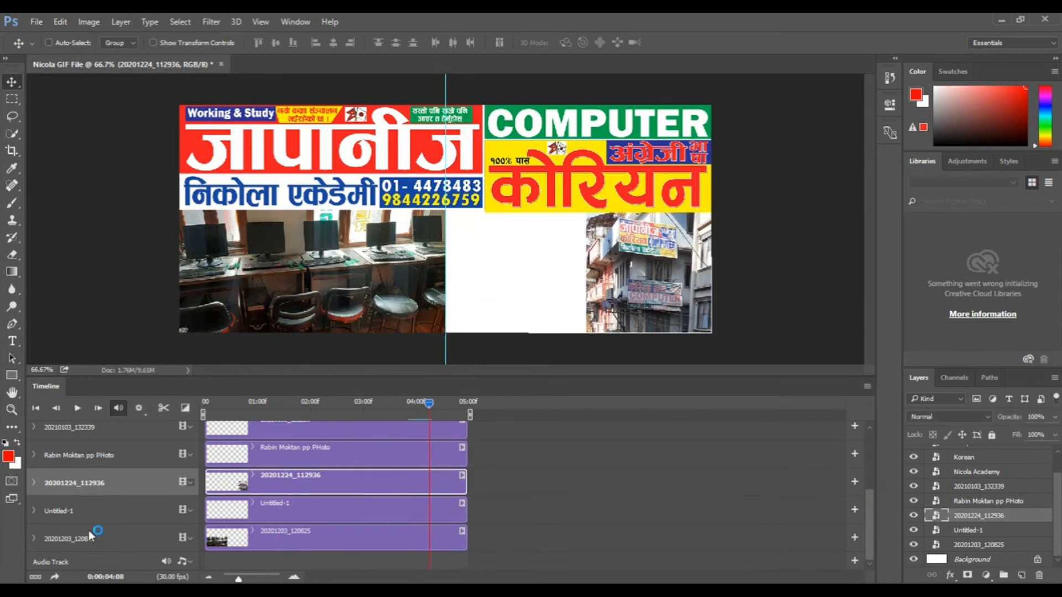
# Step: Keyframe the 20201203_120825 computer room photo off-canvas at 0:00:04:08 and move it into the canvas's lower-left area at 0:00:04:17
pyautogui.click(34, 538)
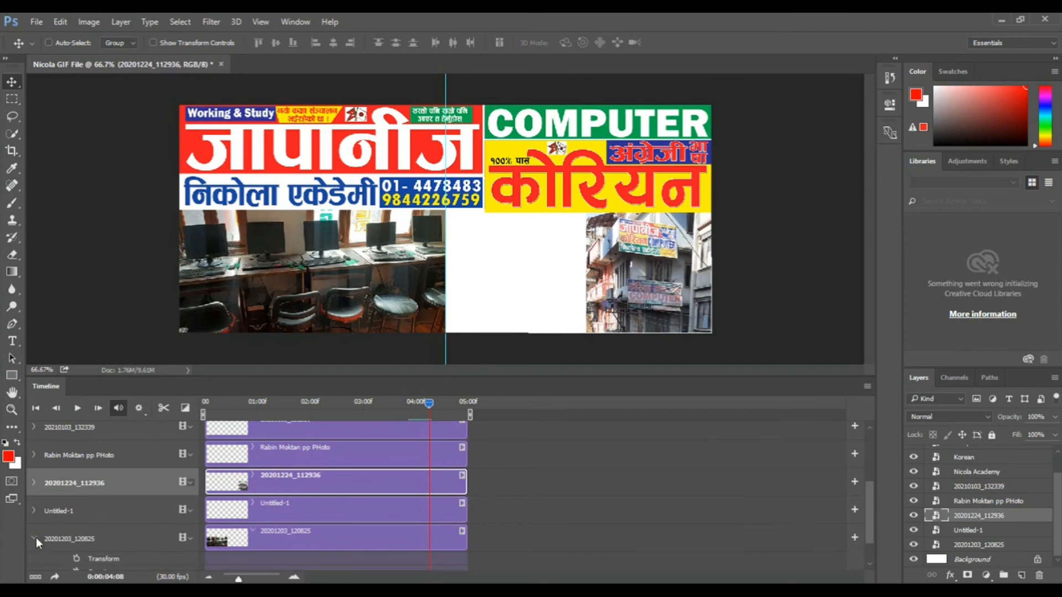
pyautogui.click(76, 559)
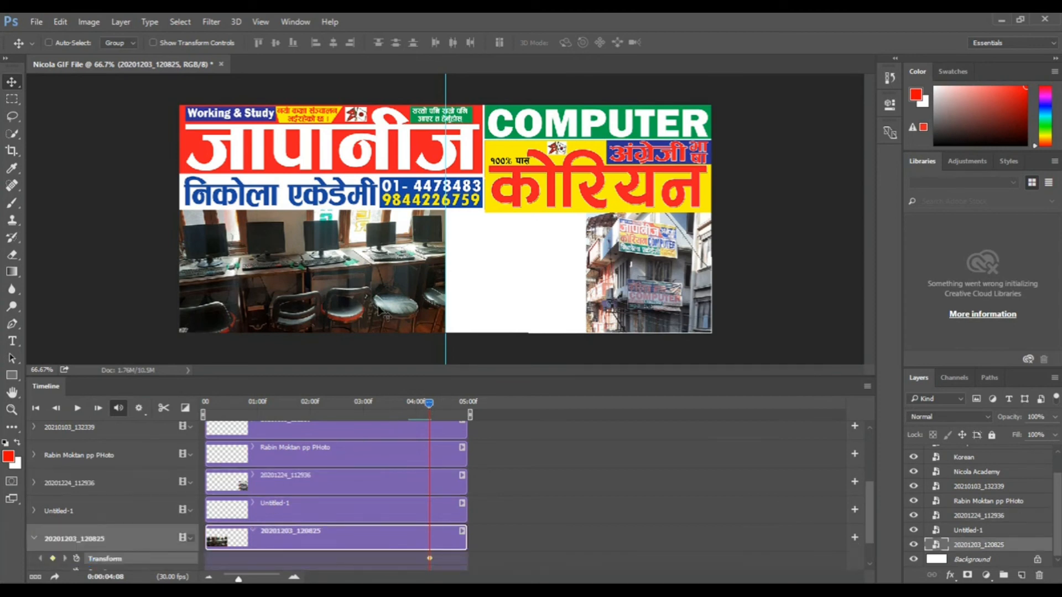
pyautogui.moveTo(408, 251); pyautogui.dragTo(123, 213)
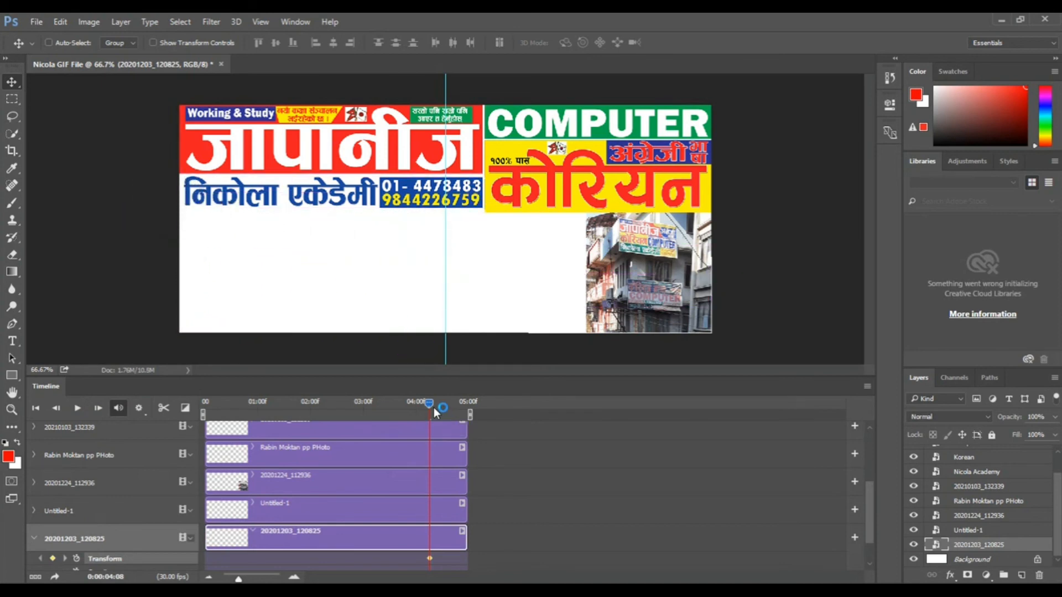
pyautogui.moveTo(434, 402); pyautogui.dragTo(445, 403)
pyautogui.moveTo(100, 205); pyautogui.dragTo(377, 236)
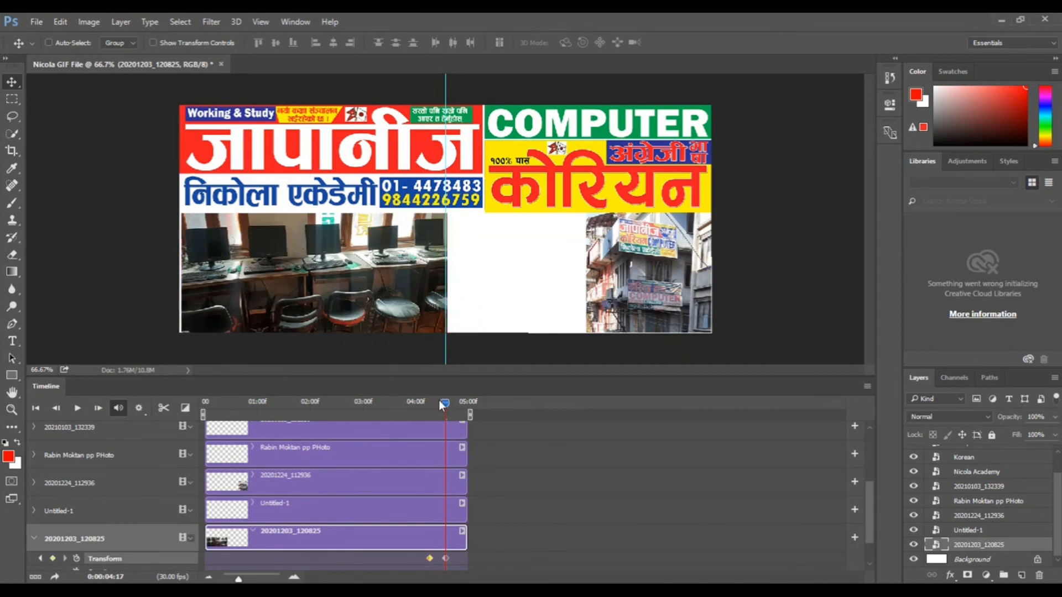
# Step: Play the whole animation from its start through the new photo entrances
pyautogui.moveTo(441, 403); pyautogui.dragTo(383, 402)
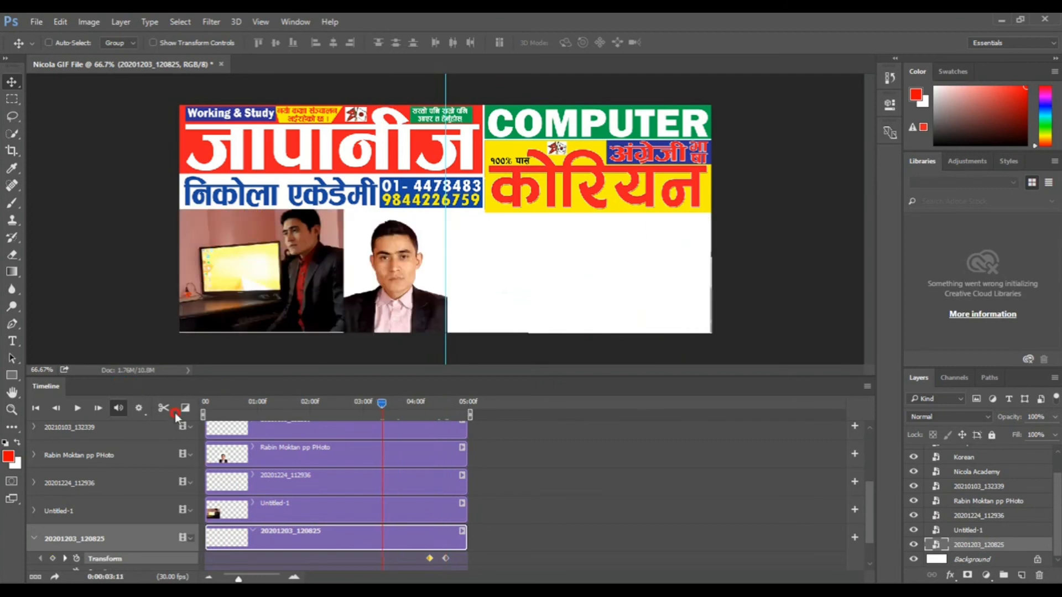
pyautogui.moveTo(175, 413); pyautogui.dragTo(177, 415)
pyautogui.click(78, 409)
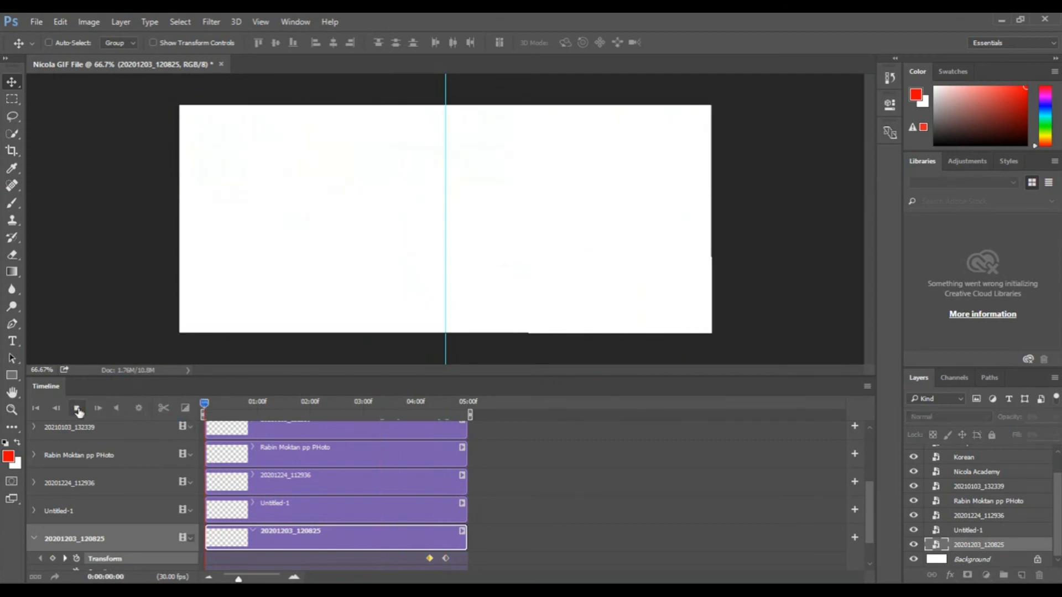
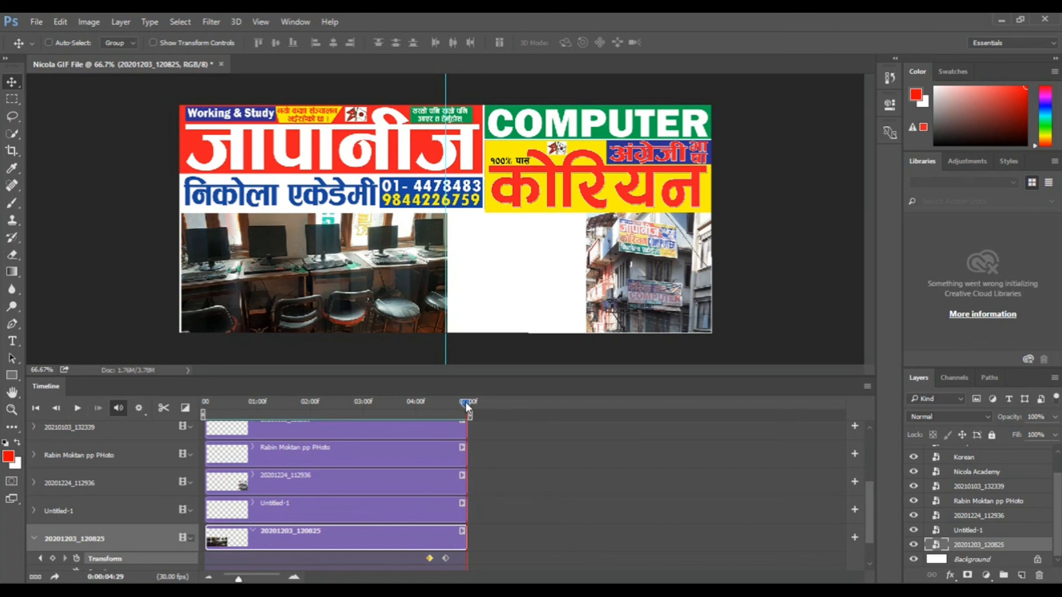
# Step: Try to split the Untitled-1 clip at 0:00:04:17 and remove its trailing part, and undo the split
pyautogui.moveTo(466, 403); pyautogui.dragTo(447, 410)
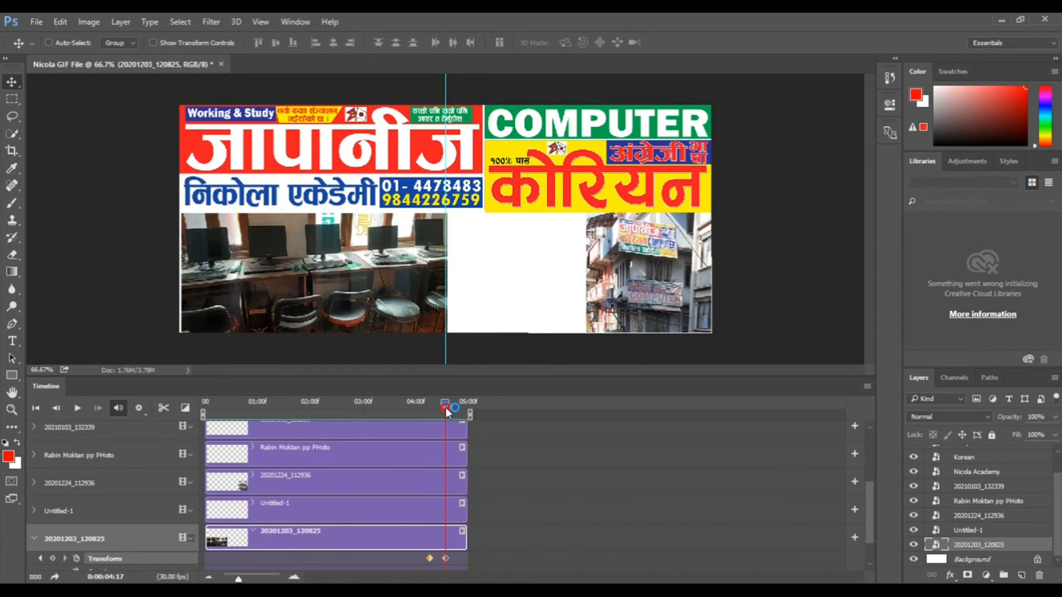
pyautogui.click(451, 509)
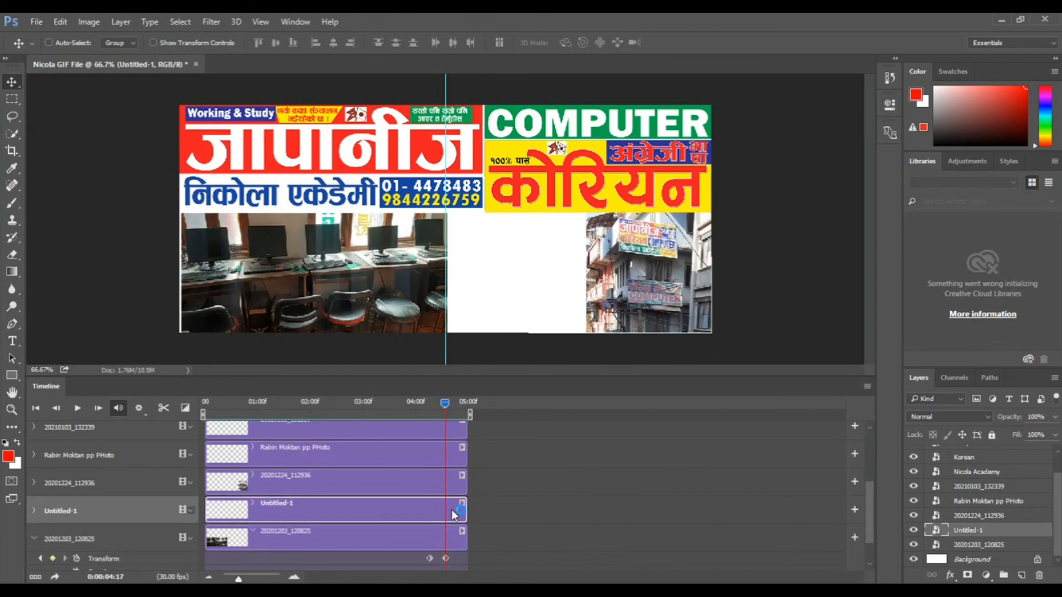
pyautogui.click(165, 407)
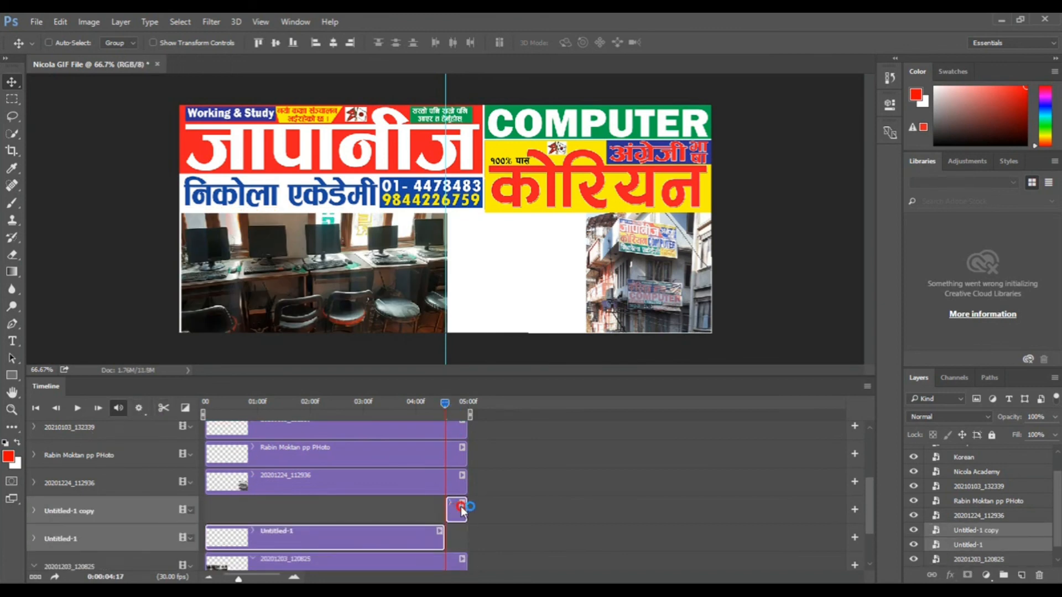
pyautogui.moveTo(452, 506); pyautogui.dragTo(461, 506)
pyautogui.press('Delete')
pyautogui.hotkey('ctrl', 'z')
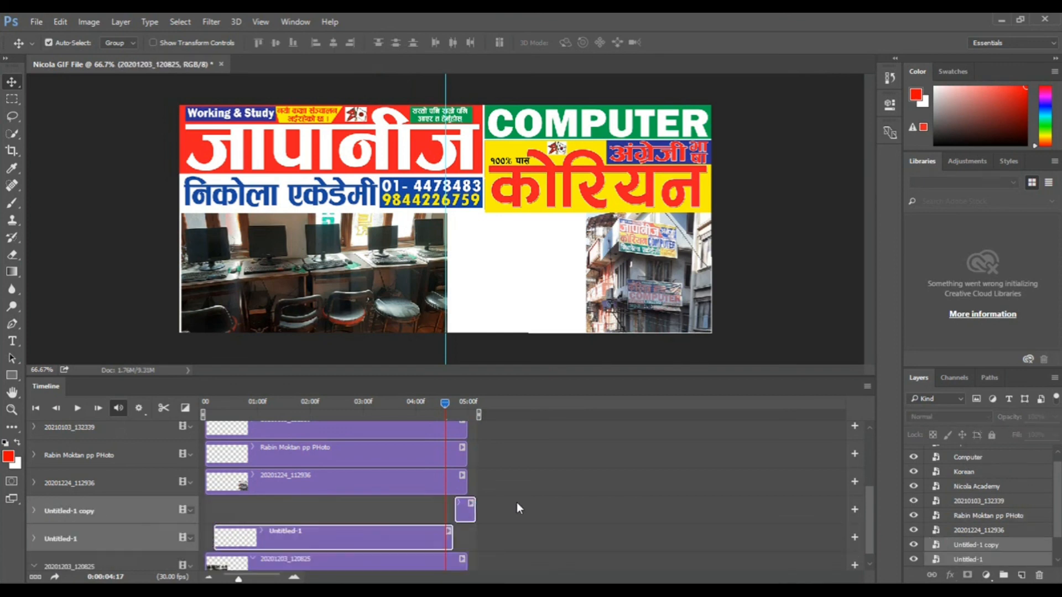
pyautogui.hotkey('ctrl', 'alt', 'z')
pyautogui.hotkey('ctrl', 'alt', 'z')
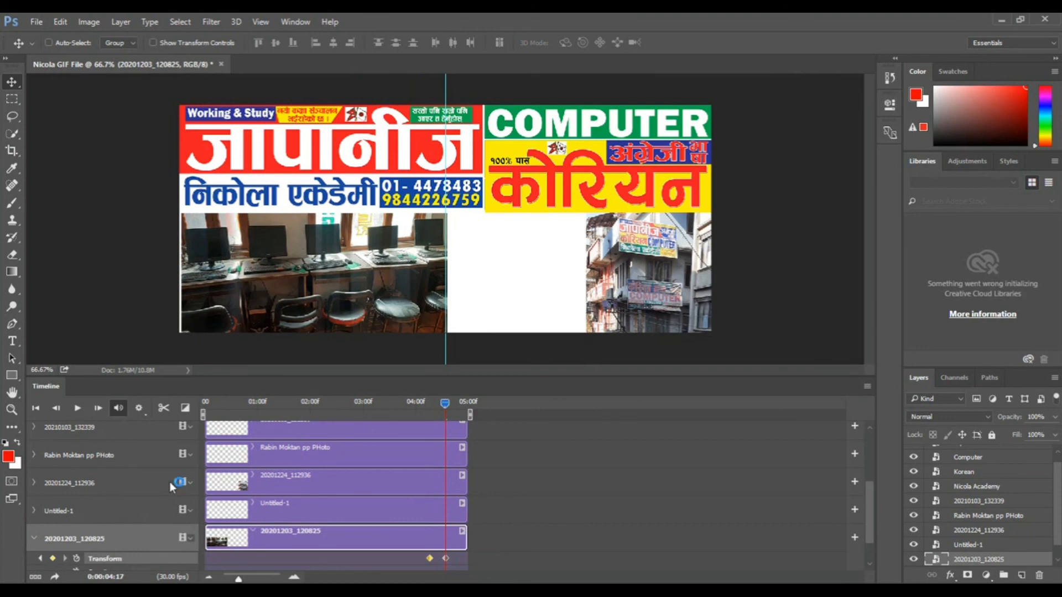
pyautogui.click(142, 553)
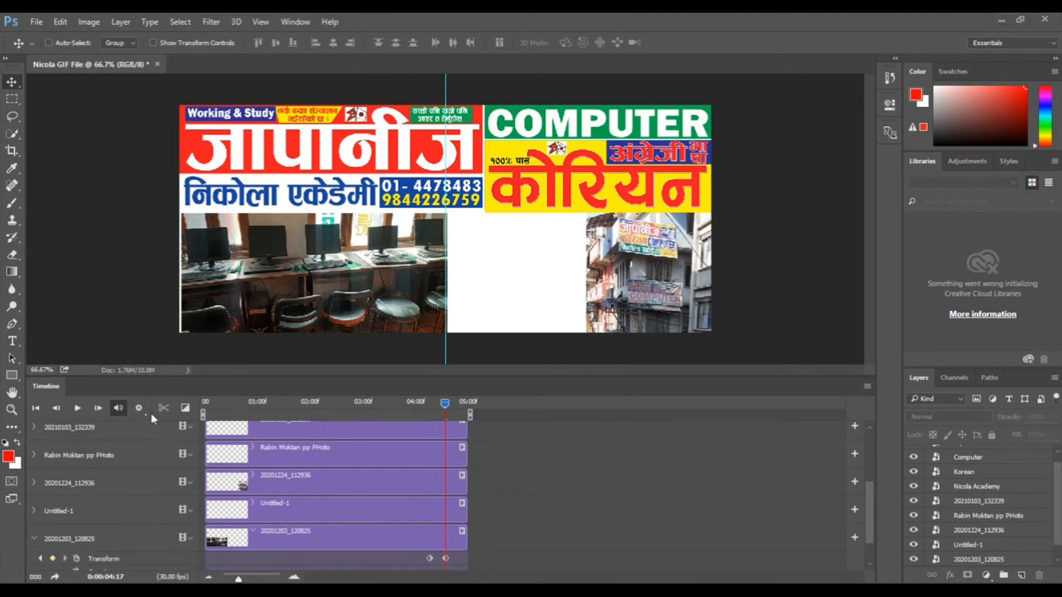
pyautogui.click(139, 408)
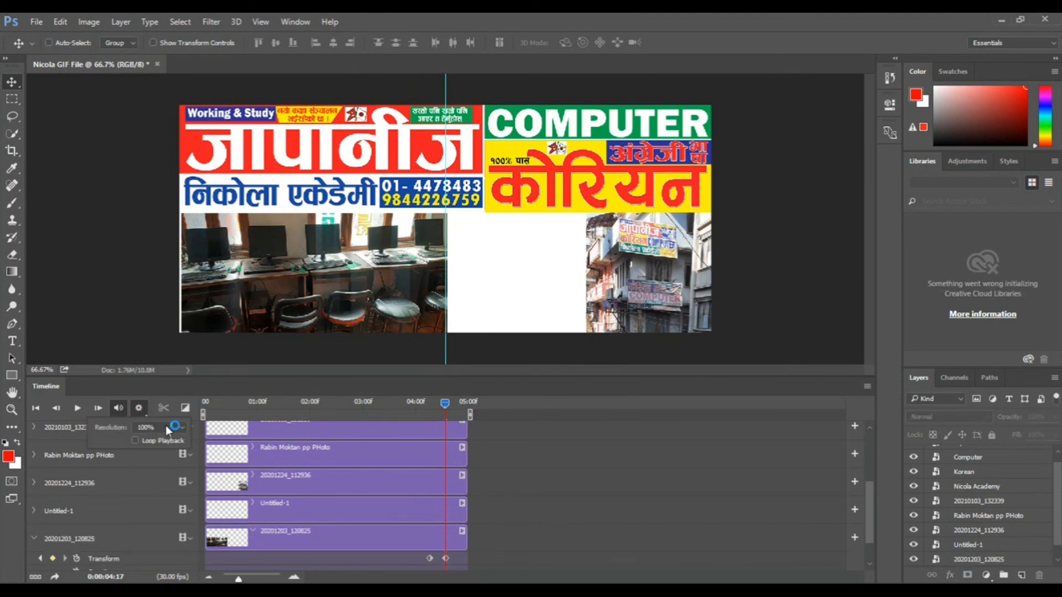
pyautogui.click(159, 428)
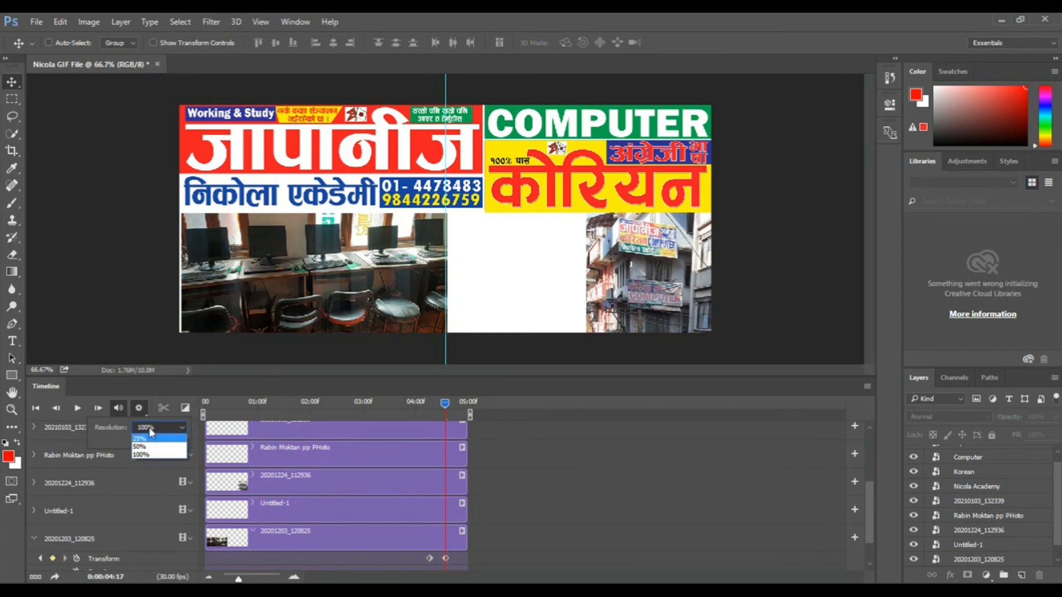
pyautogui.click(157, 397)
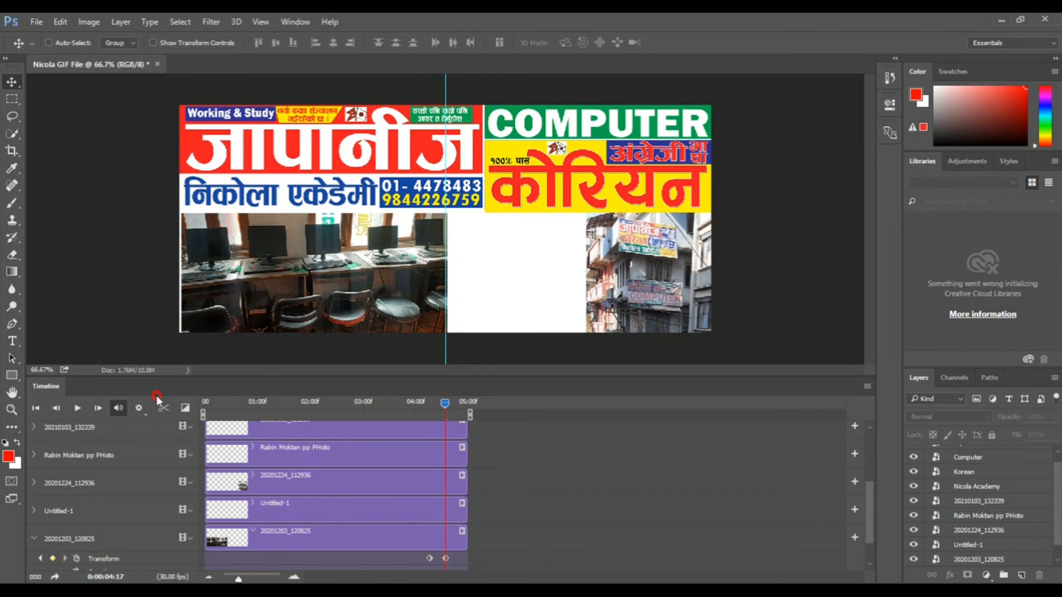
# Step: Apply a 1 s Fade transition to the end of the 20201203_120825 clip and play the animation to check it
pyautogui.click(186, 409)
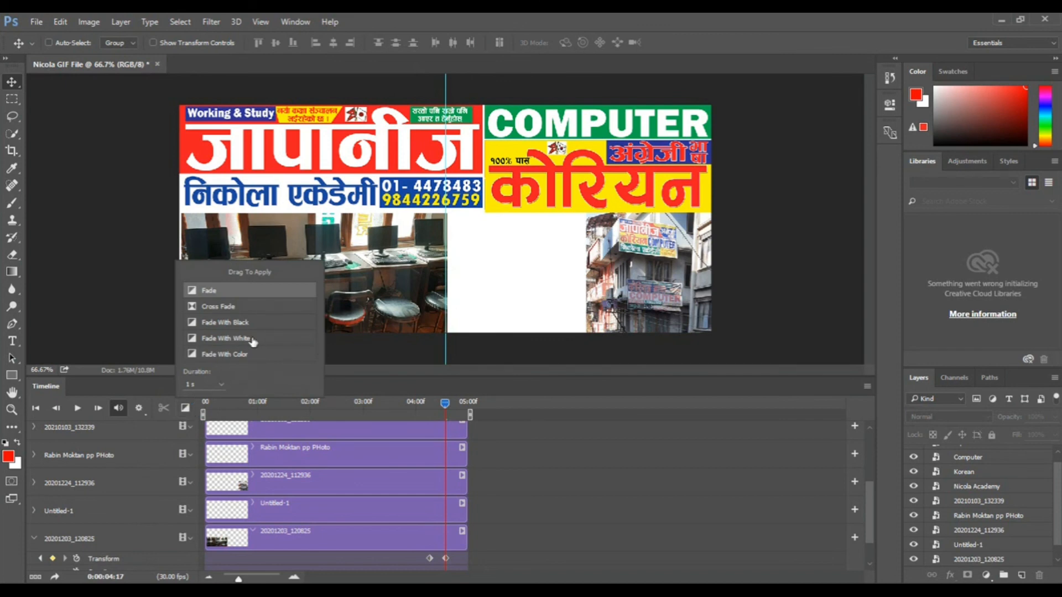
pyautogui.click(210, 291)
pyautogui.moveTo(280, 308); pyautogui.dragTo(462, 537)
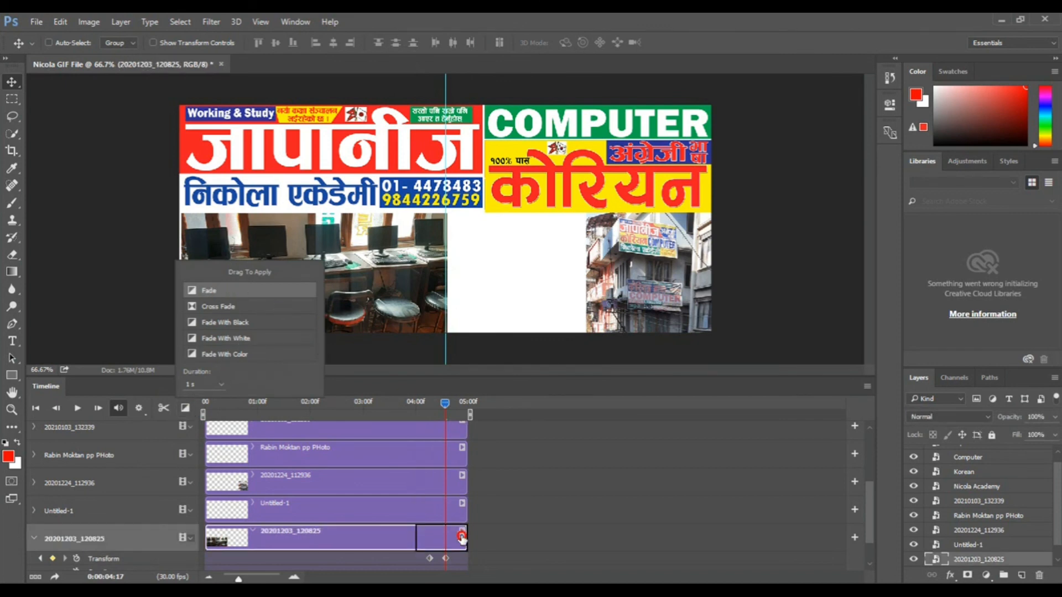
pyautogui.moveTo(443, 403); pyautogui.dragTo(378, 407)
pyautogui.click(76, 409)
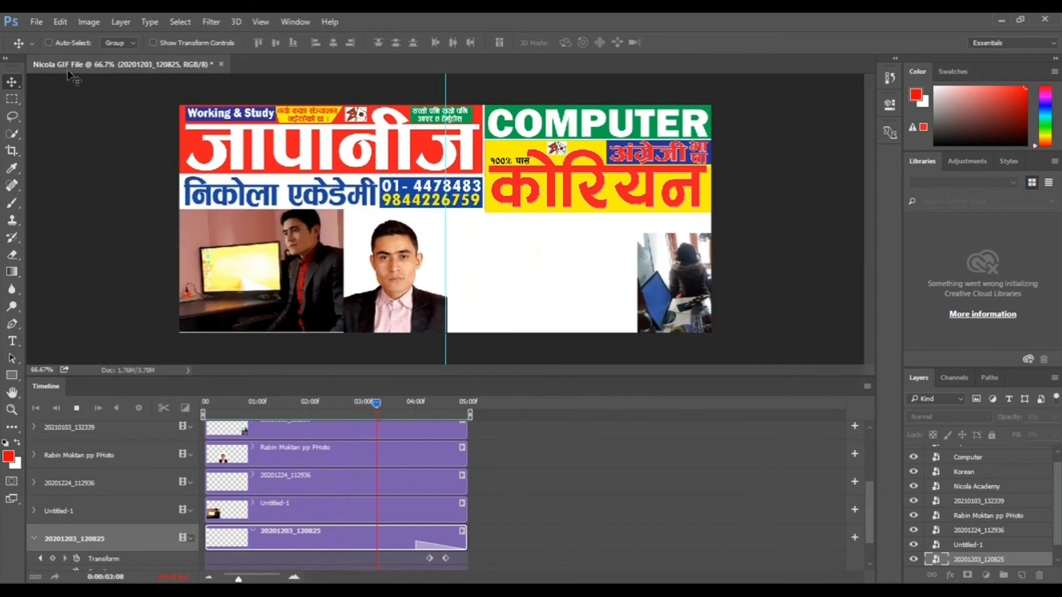
# Step: Open the Save for Web (Legacy) export for the animation and set the file format to GIF
pyautogui.click(36, 22)
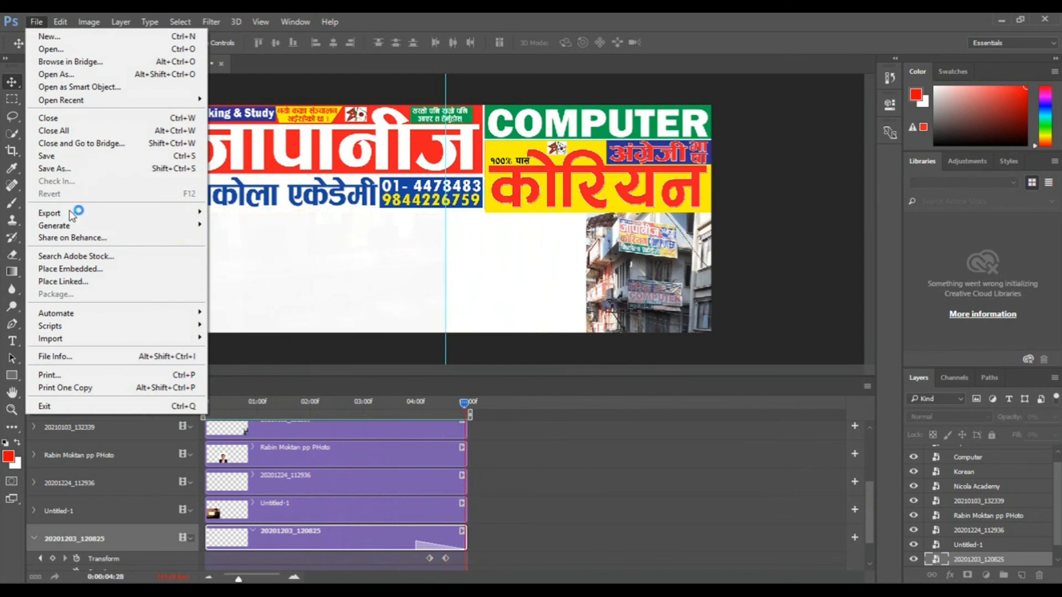
pyautogui.moveTo(71, 215)
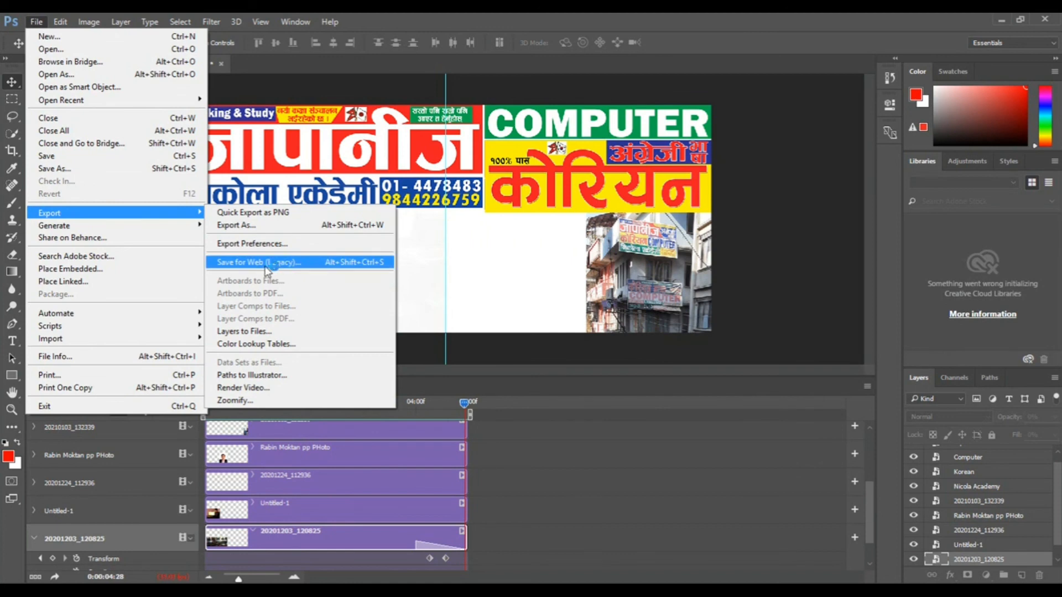
pyautogui.click(323, 264)
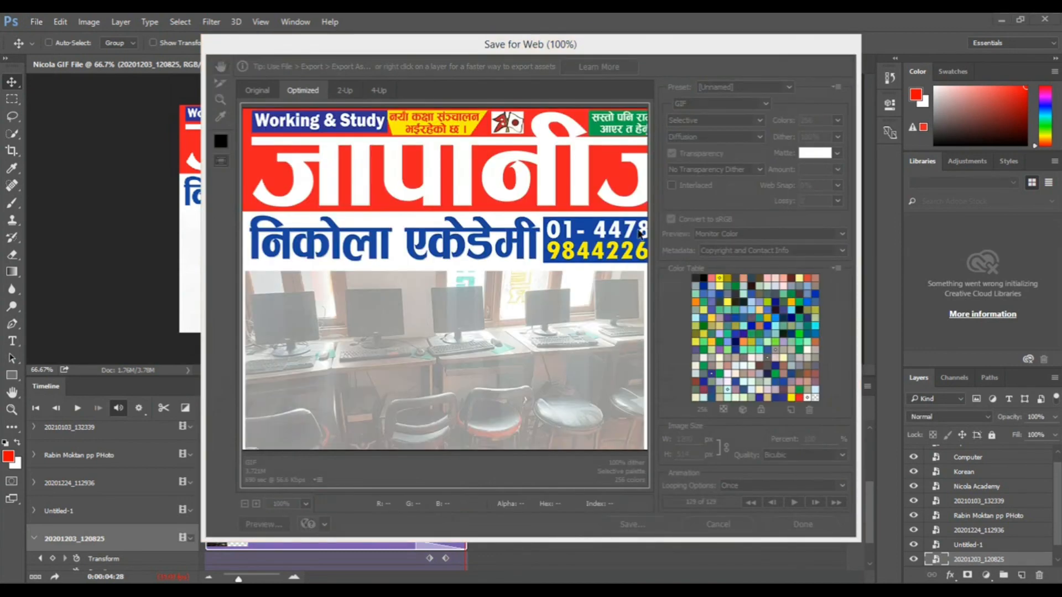
pyautogui.click(719, 104)
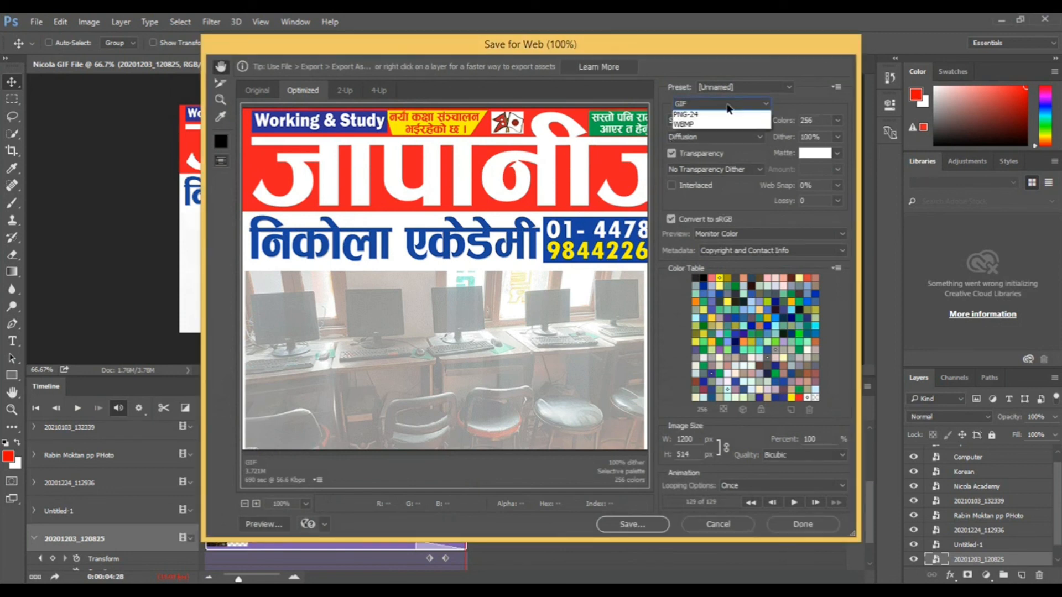
pyautogui.click(716, 137)
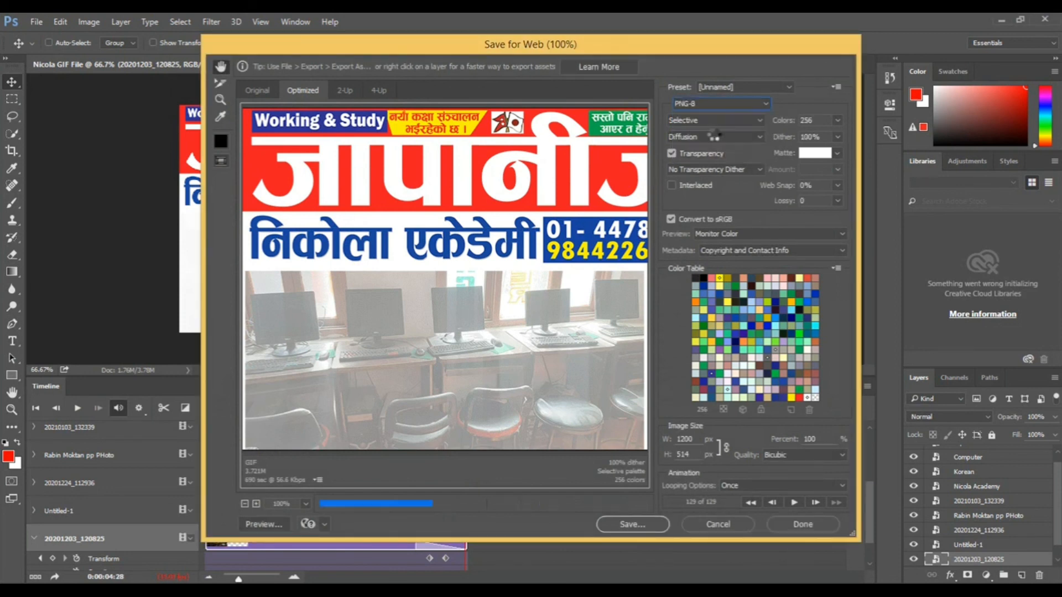
pyautogui.click(712, 105)
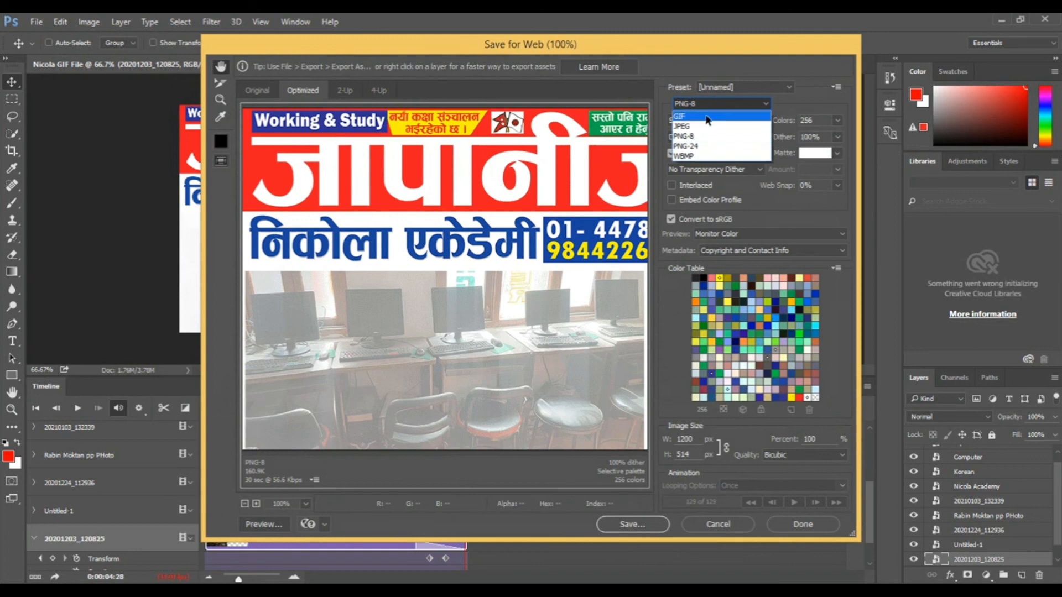
pyautogui.click(706, 117)
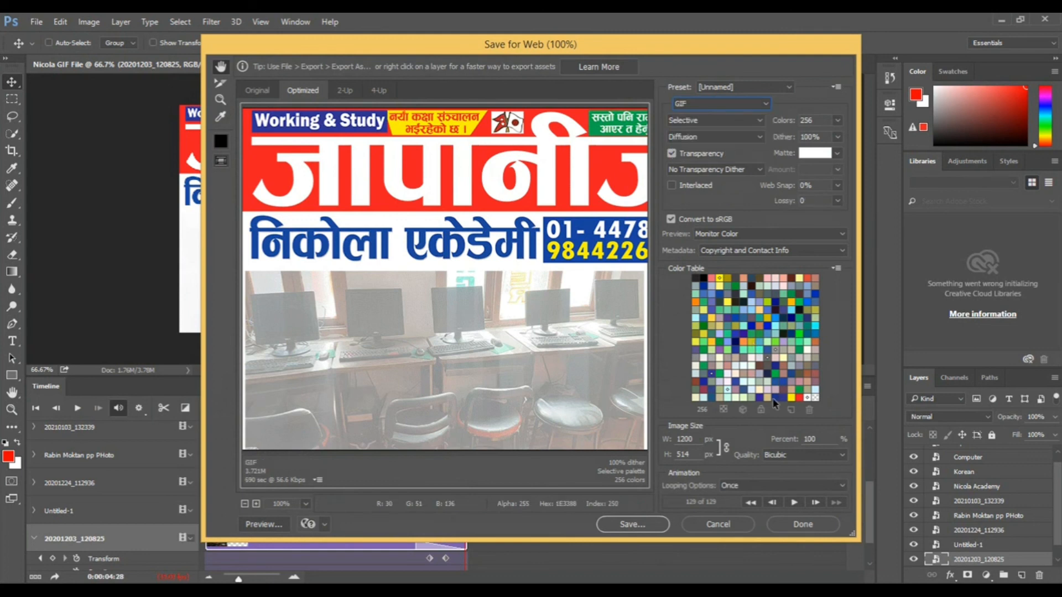
# Step: Set the export's resampling quality to Bicubic and the animation looping to Forever
pyautogui.click(792, 456)
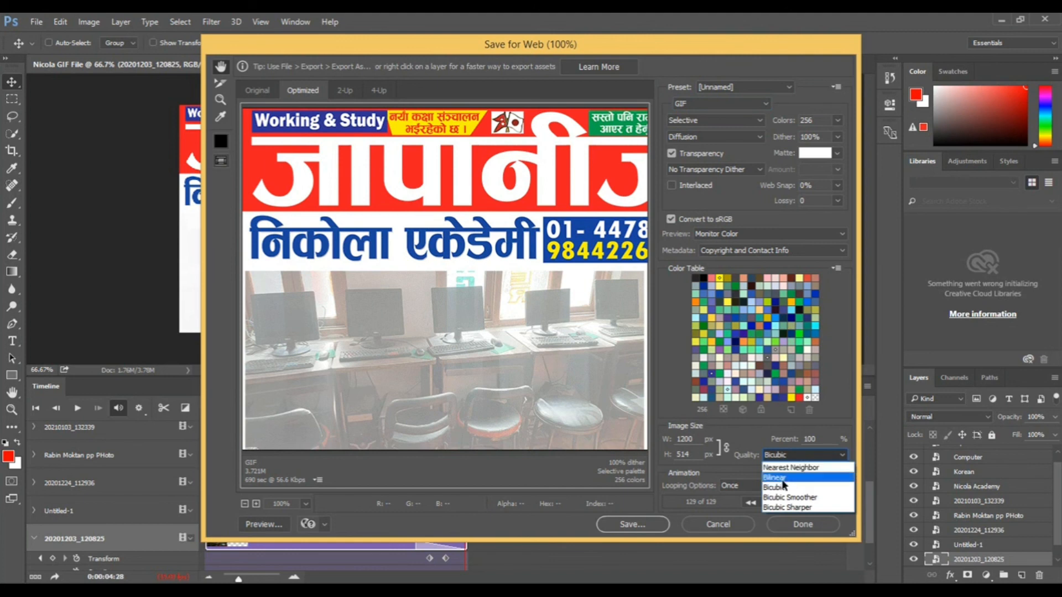
pyautogui.click(791, 491)
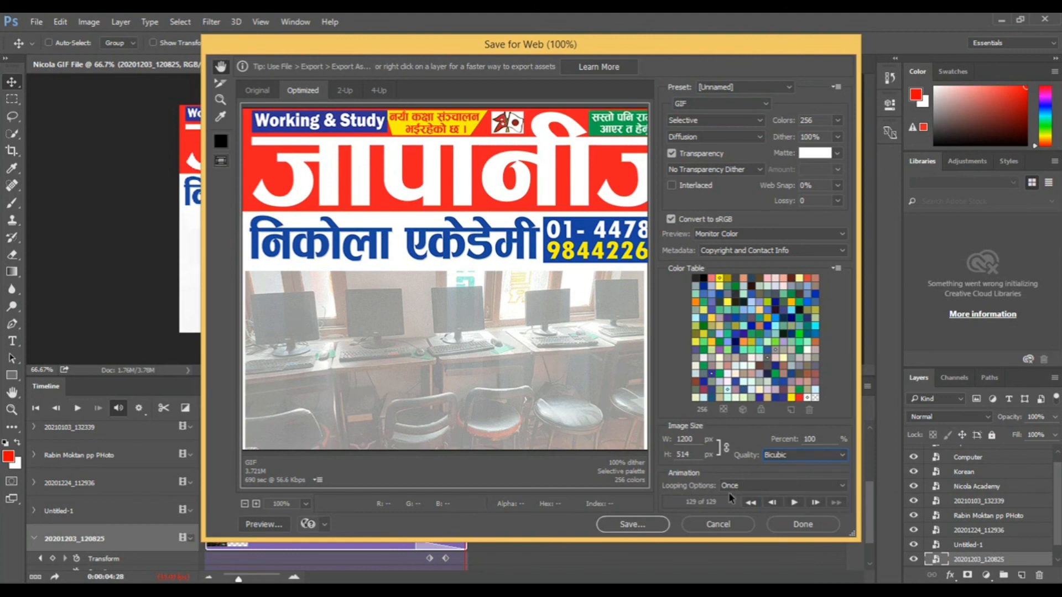
pyautogui.click(756, 485)
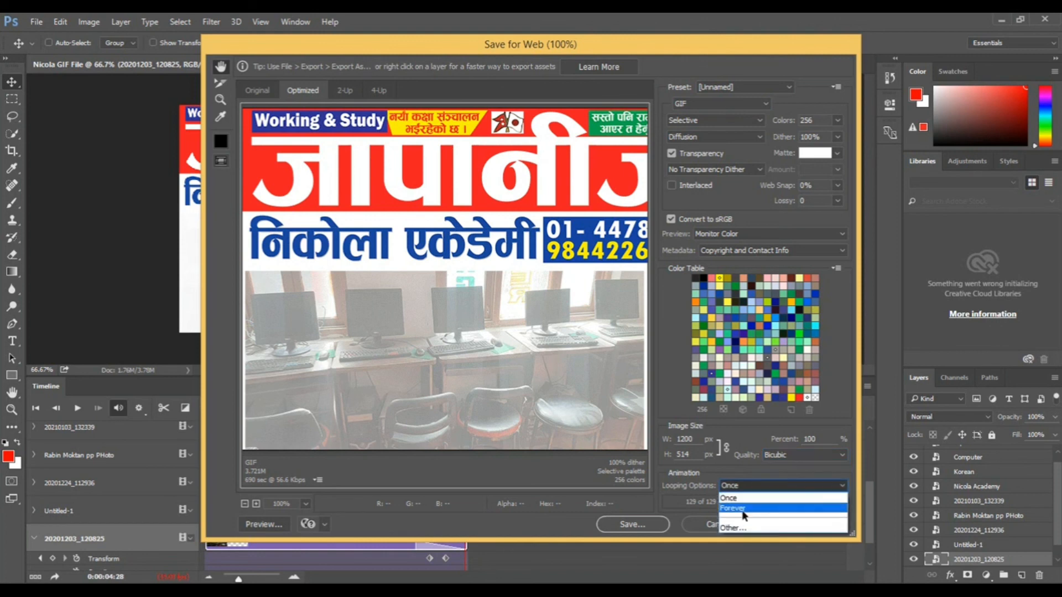
pyautogui.click(754, 509)
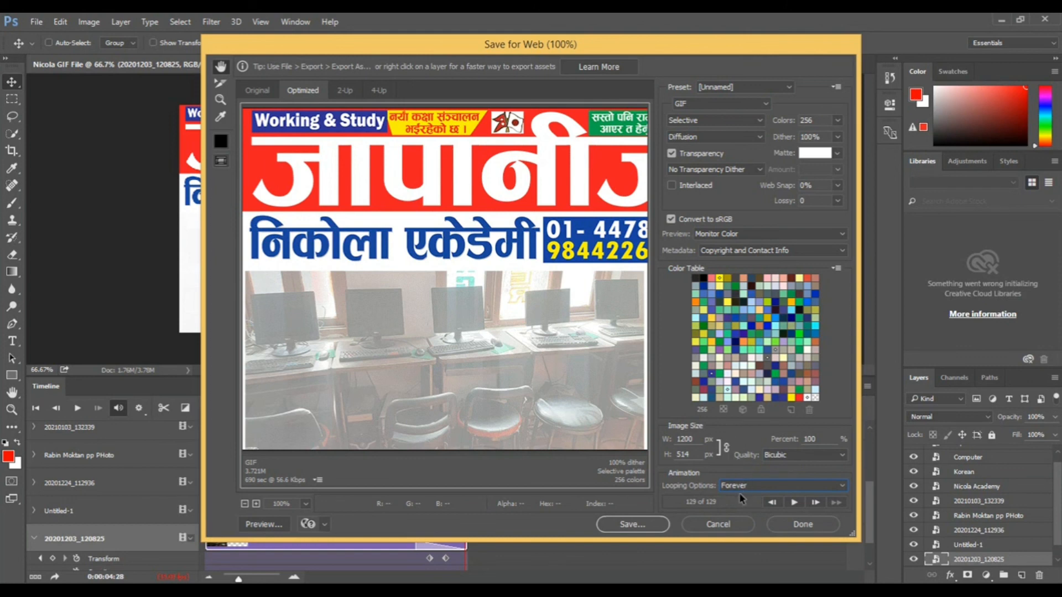
# Step: Save the optimized GIF to the Desktop as Nicola-GIF-File with the Images Only format
pyautogui.click(630, 524)
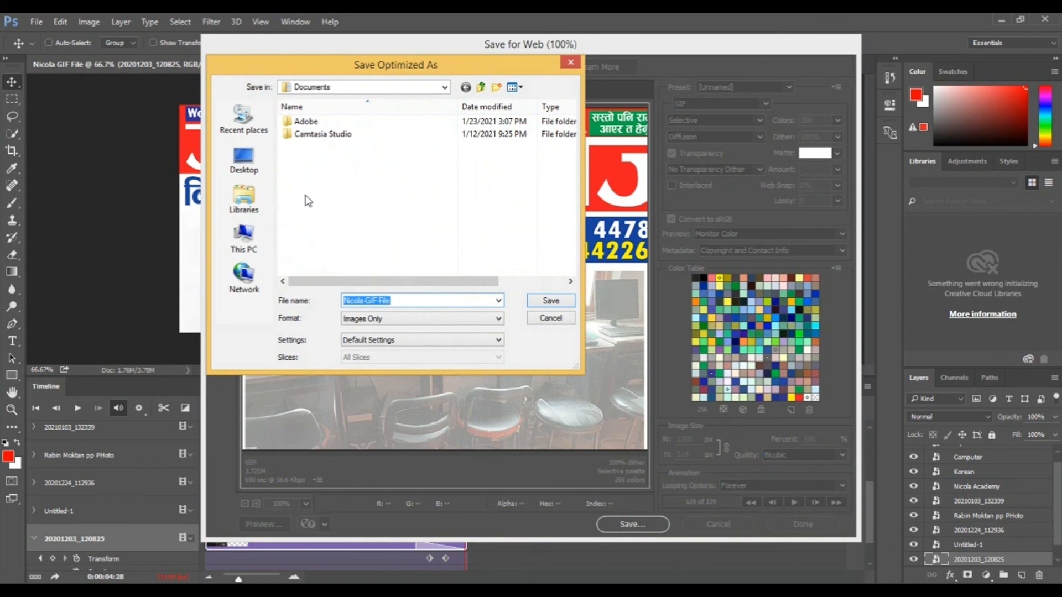
pyautogui.click(247, 162)
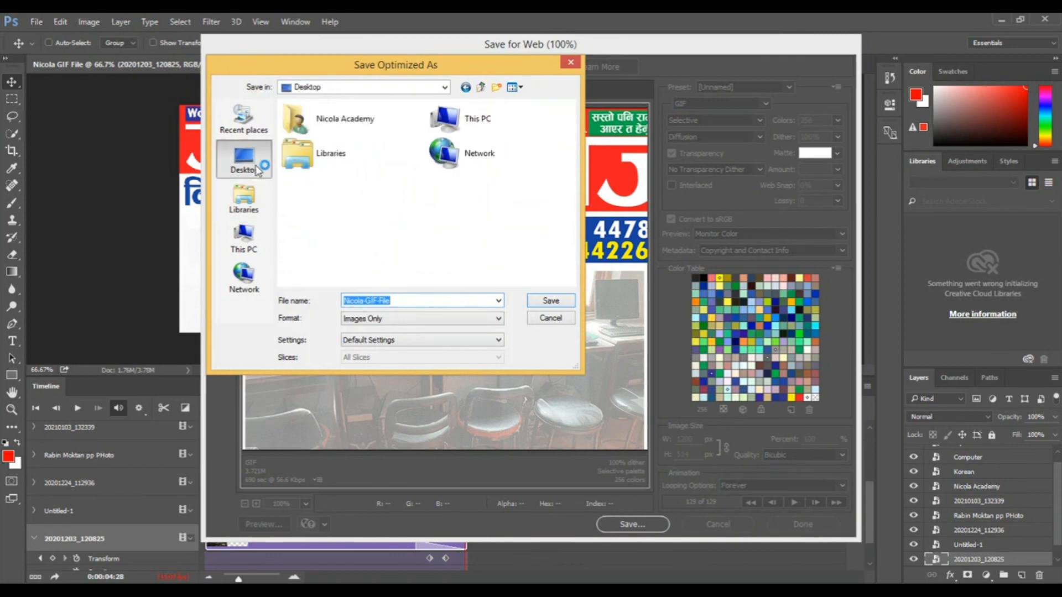
pyautogui.click(547, 301)
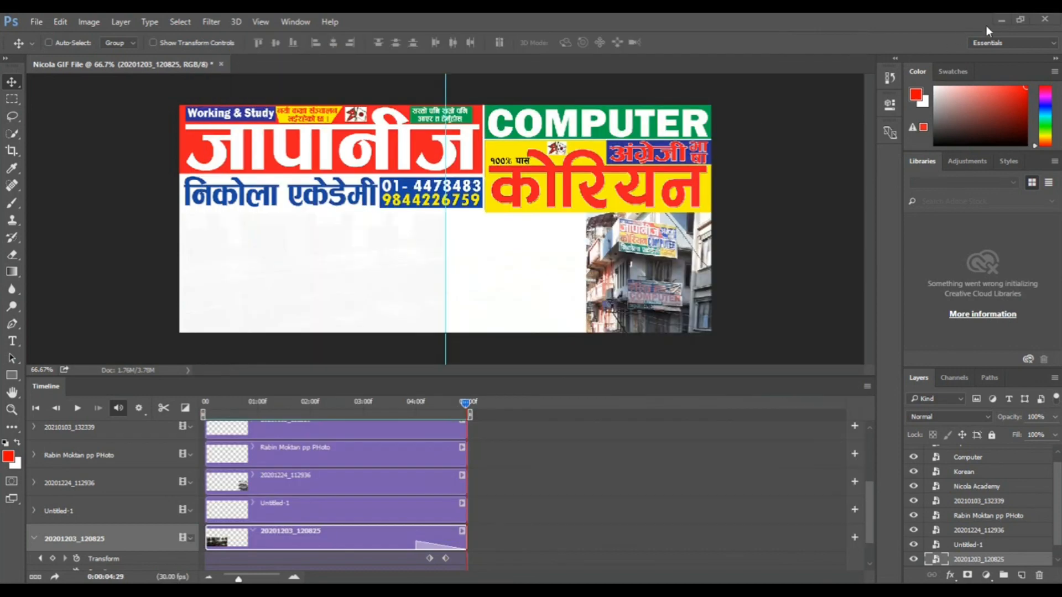
# Step: Open Nicola-GIF-File from the desktop in Chrome to watch the exported animation, dismissing the error message and CCleaner notification
pyautogui.click(1000, 21)
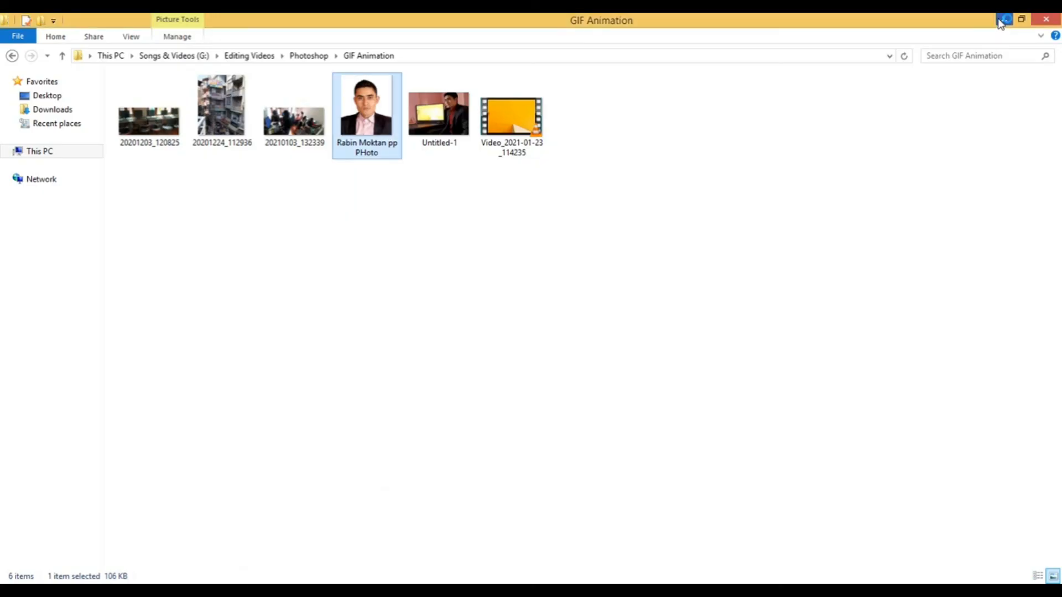
pyautogui.click(1003, 20)
pyautogui.click(82, 255)
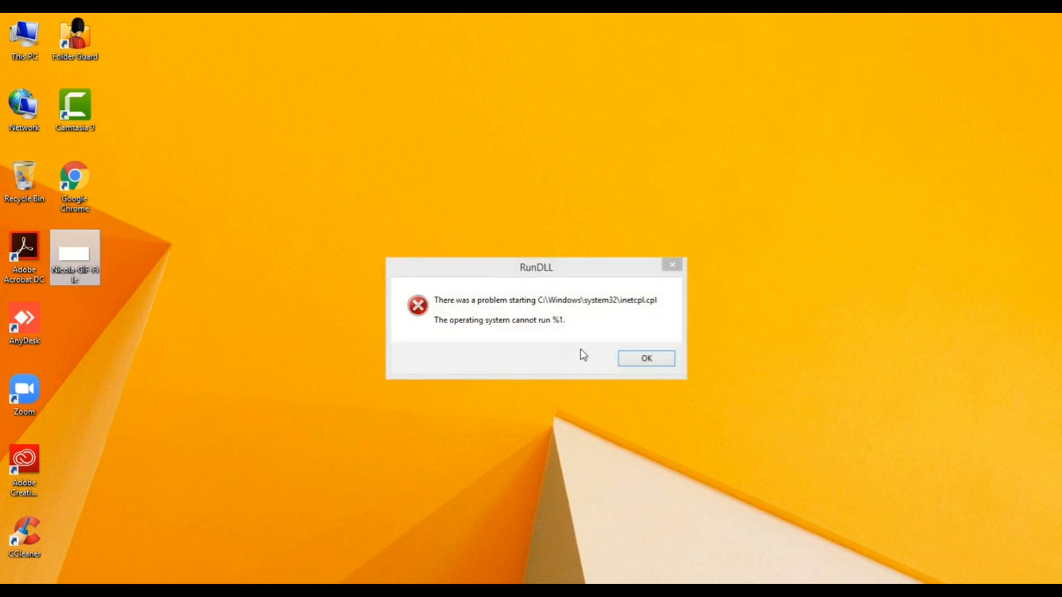
pyautogui.click(647, 359)
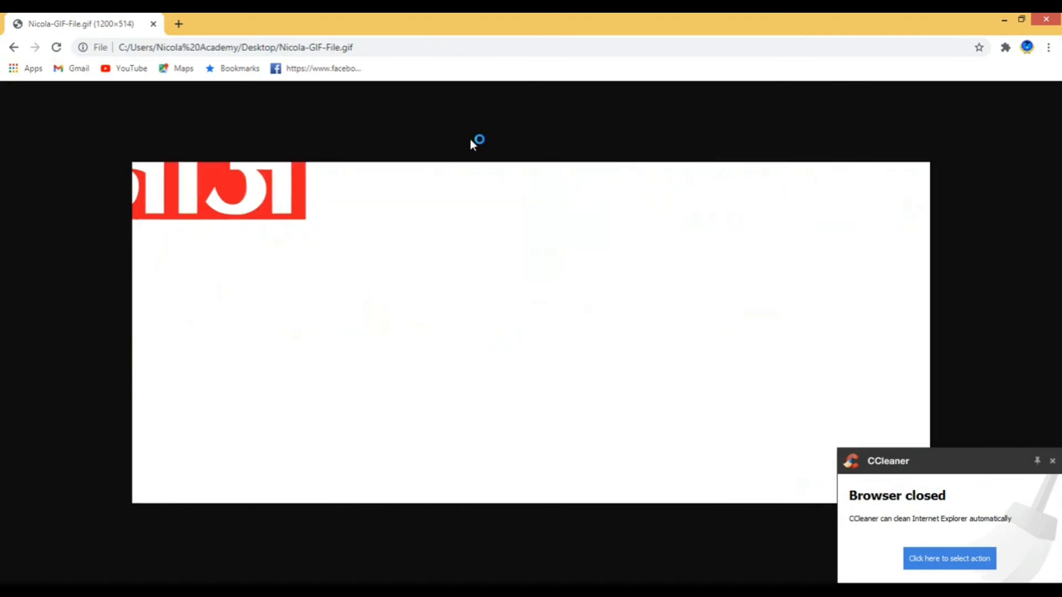
pyautogui.click(1052, 461)
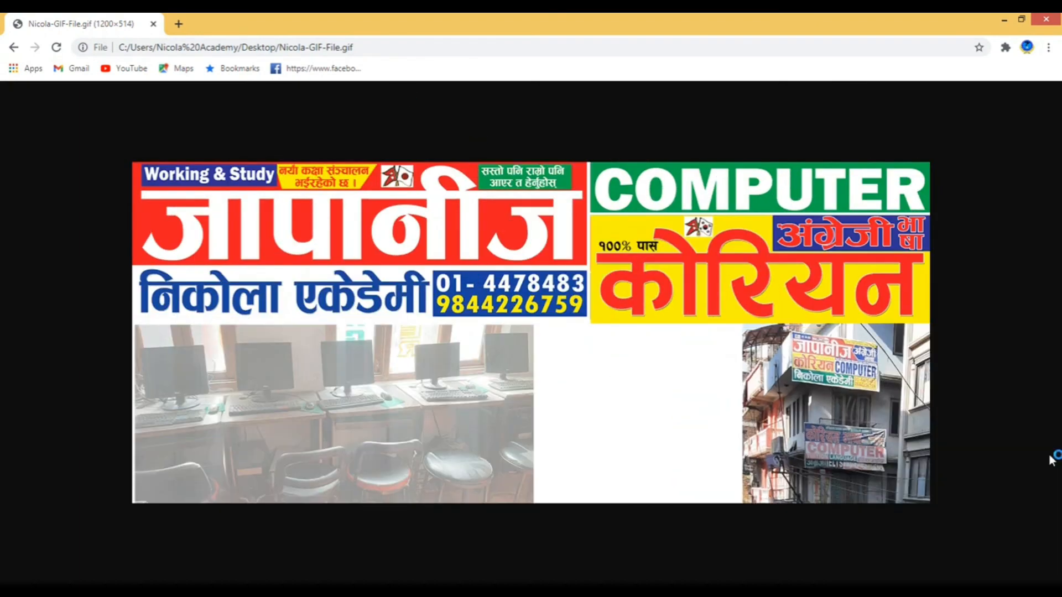